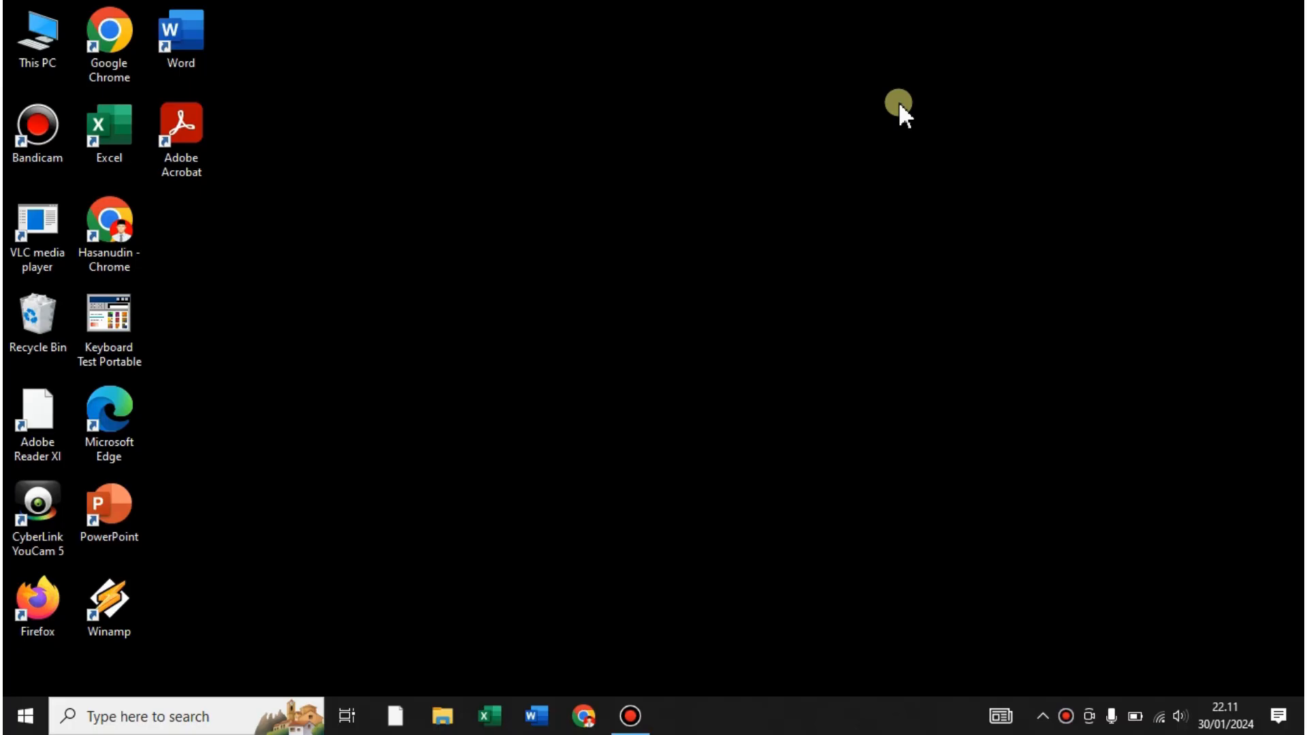
# - Launch Excel, close it, then relaunch it to reach the start screen with recent files
pyautogui.click(490, 716)
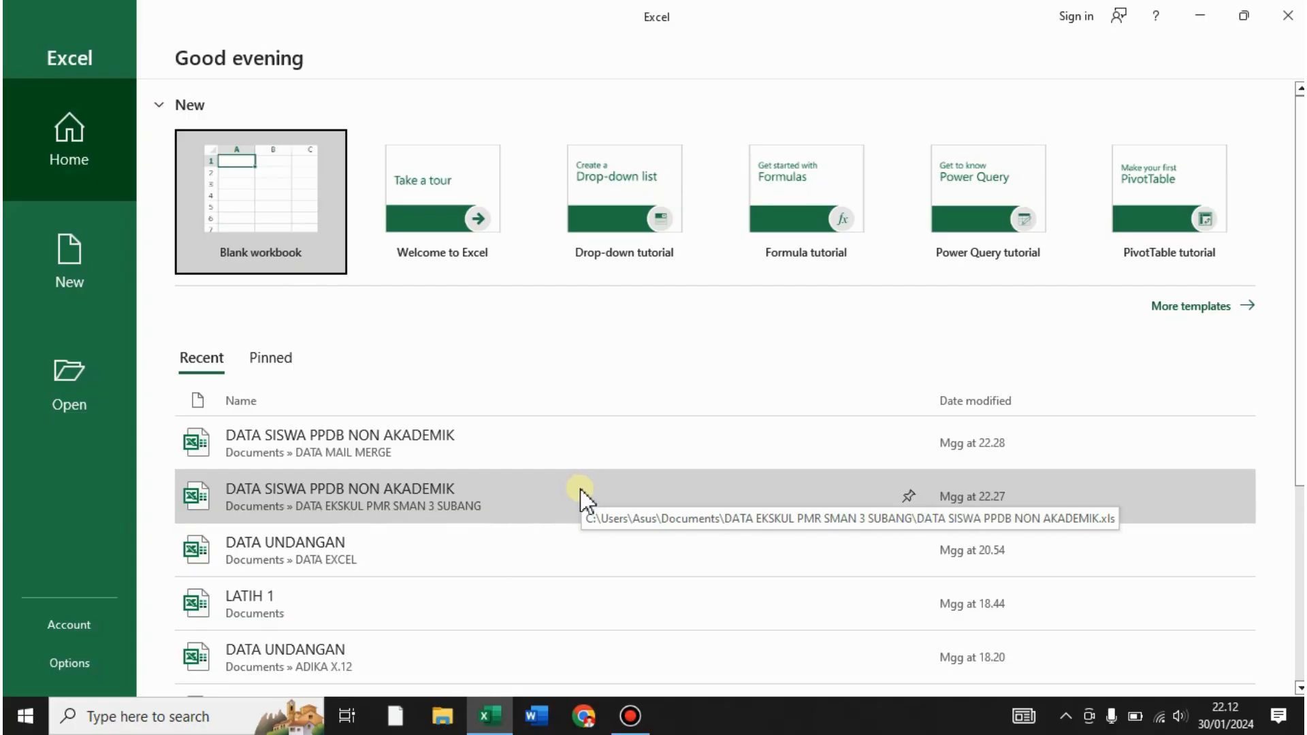
pyautogui.click(582, 492)
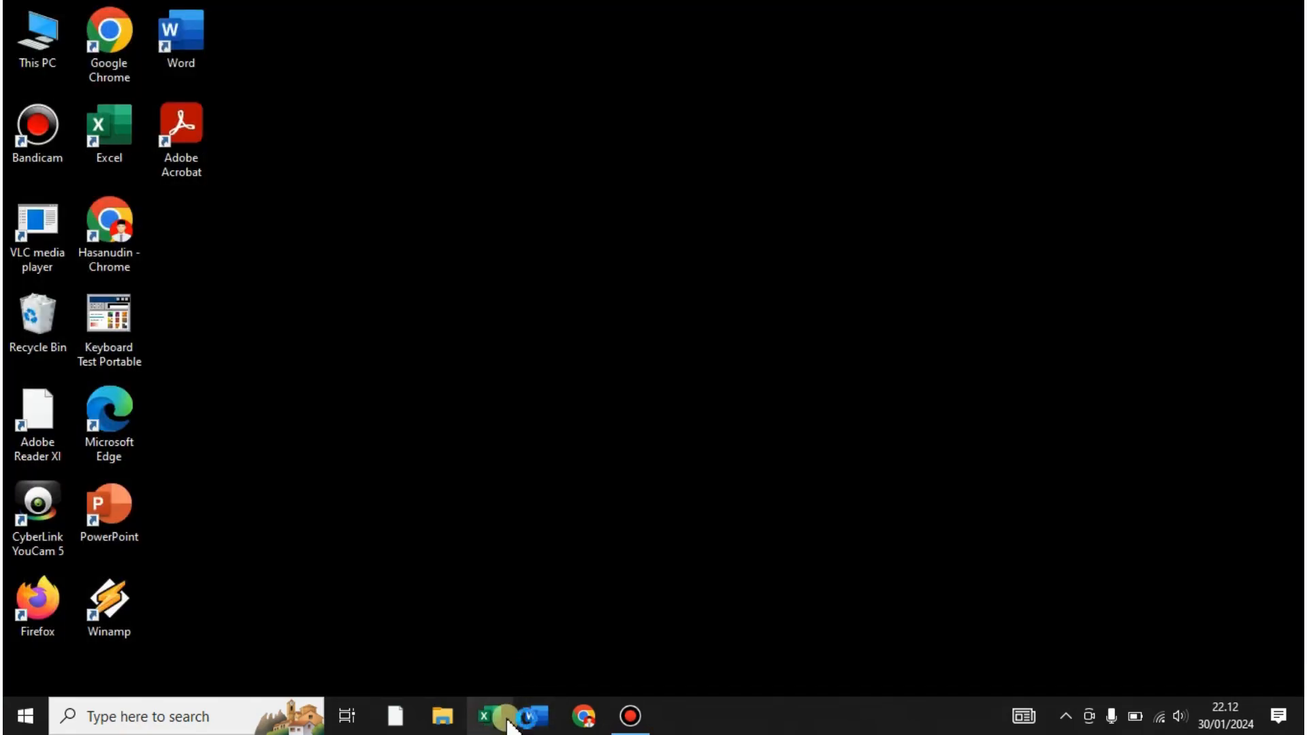
pyautogui.click(503, 719)
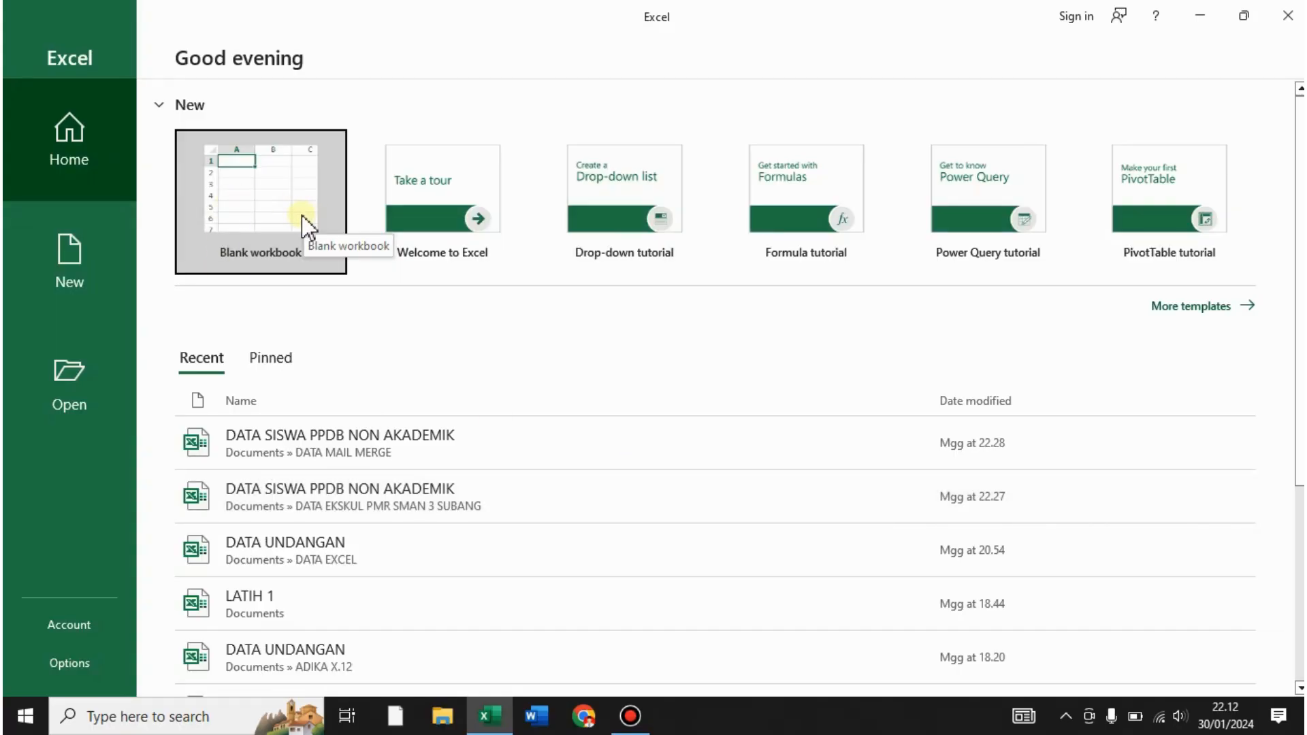
# - Create a blank workbook and add Sheet2, Sheet3 and Sheet4 beside Sheet1
pyautogui.click(272, 209)
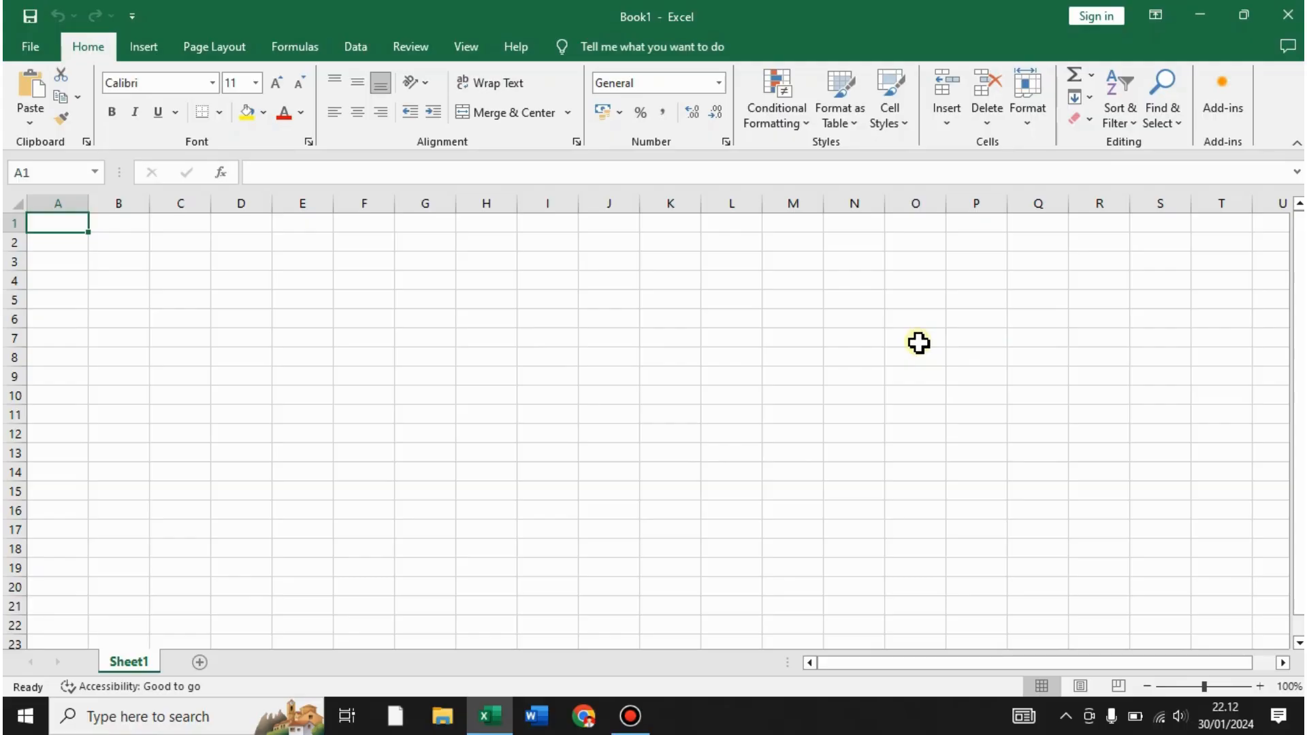
pyautogui.click(199, 663)
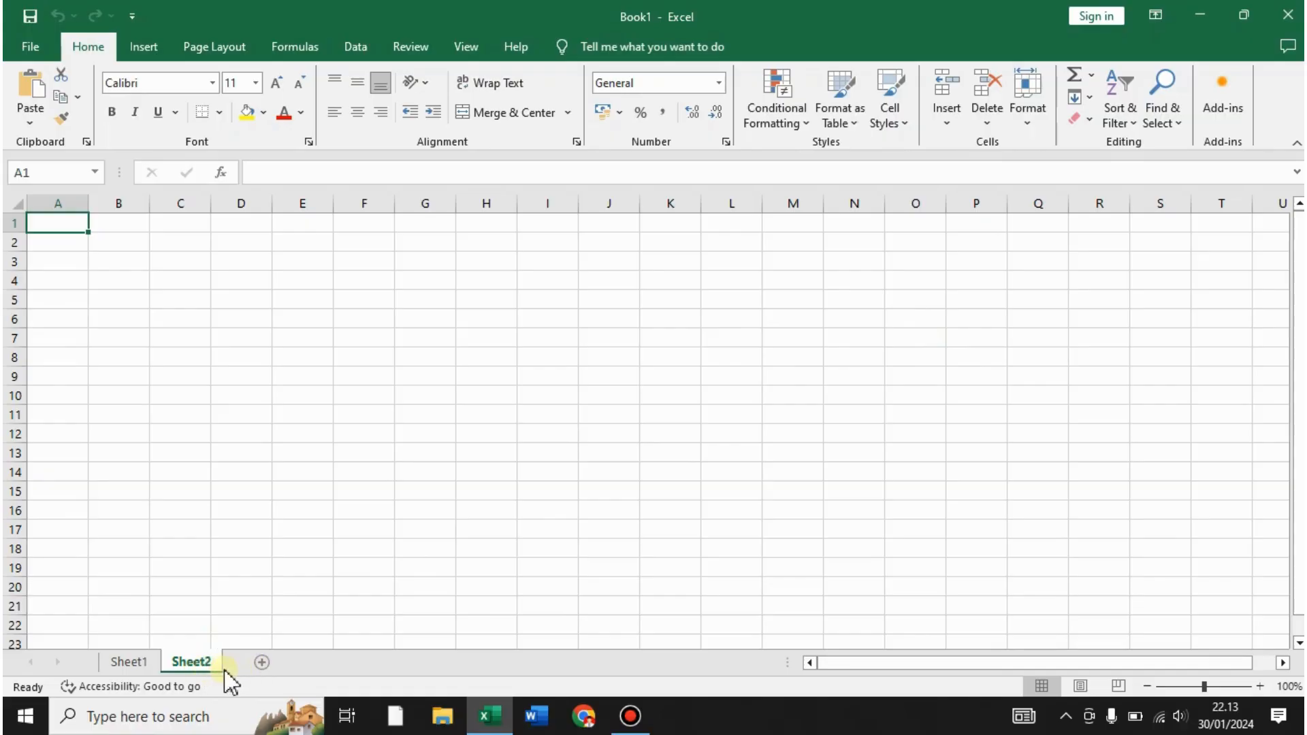
pyautogui.click(267, 661)
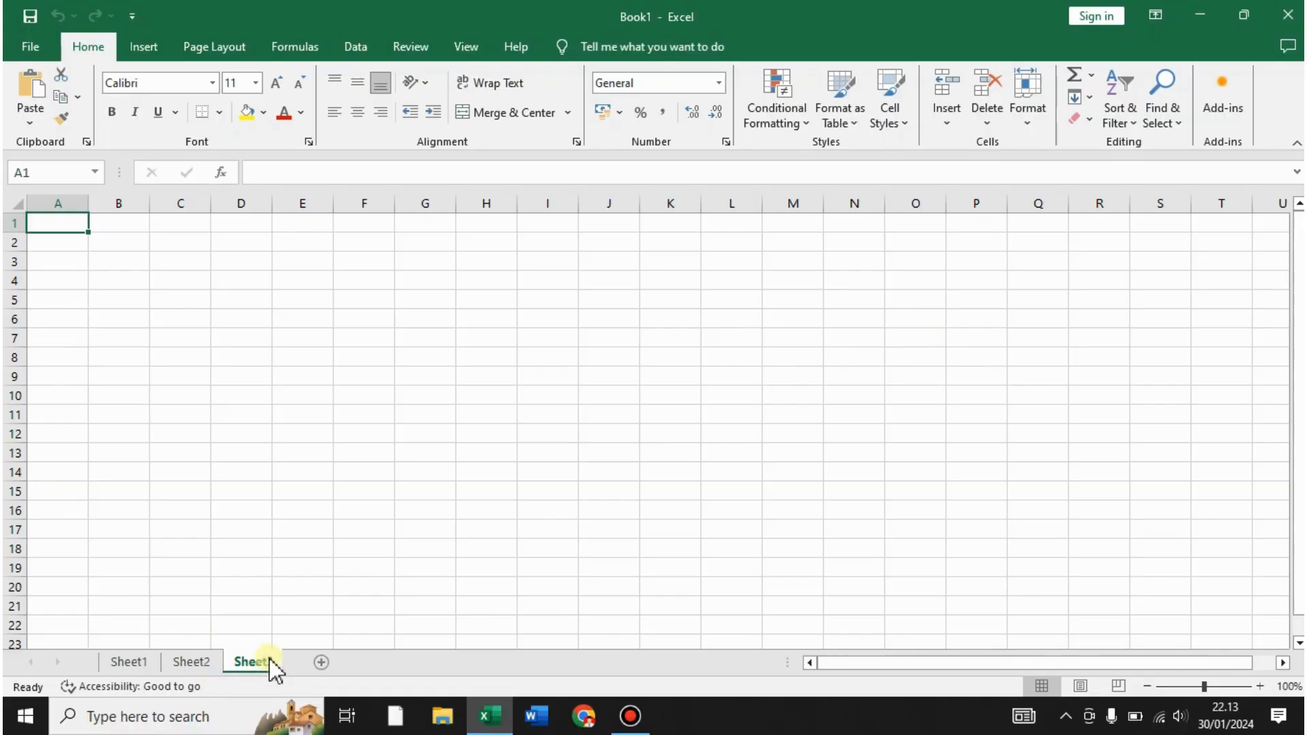
pyautogui.click(324, 664)
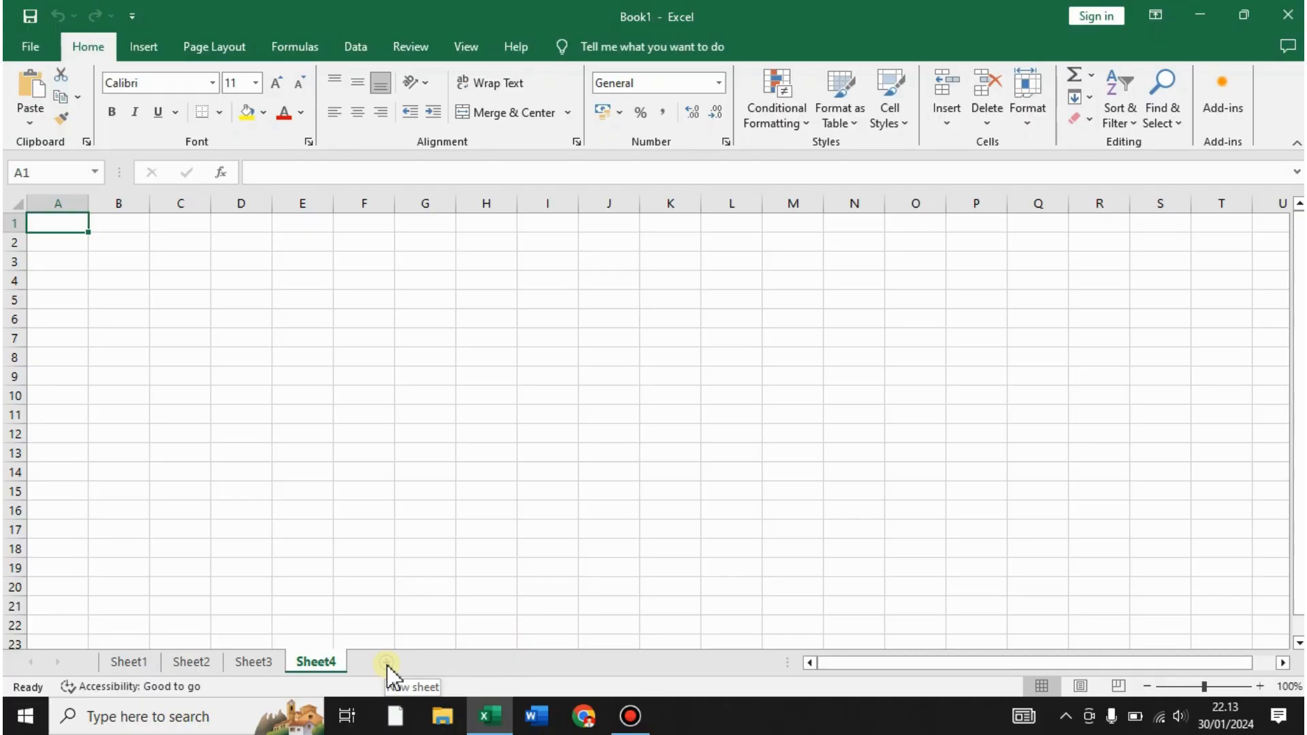
pyautogui.click(499, 493)
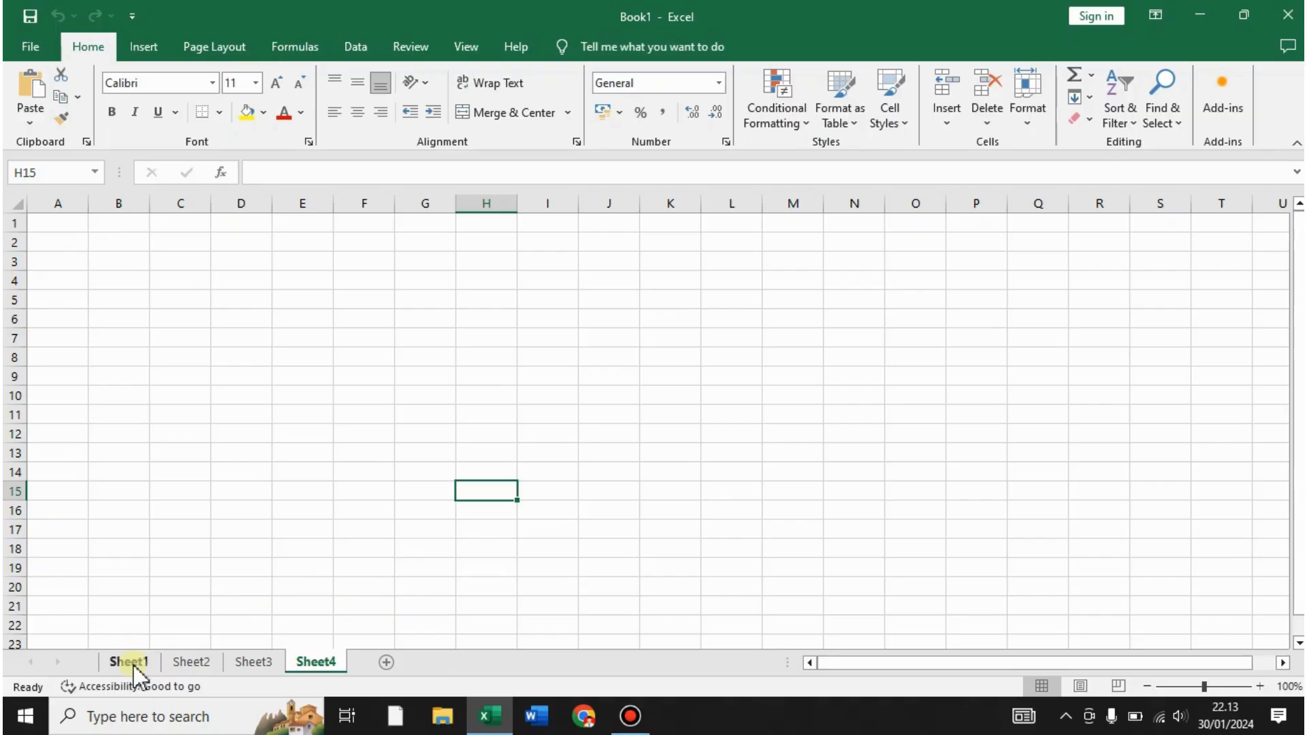
# - Rename the Sheet1 tab to 'latihan 1'
pyautogui.click(709, 497)
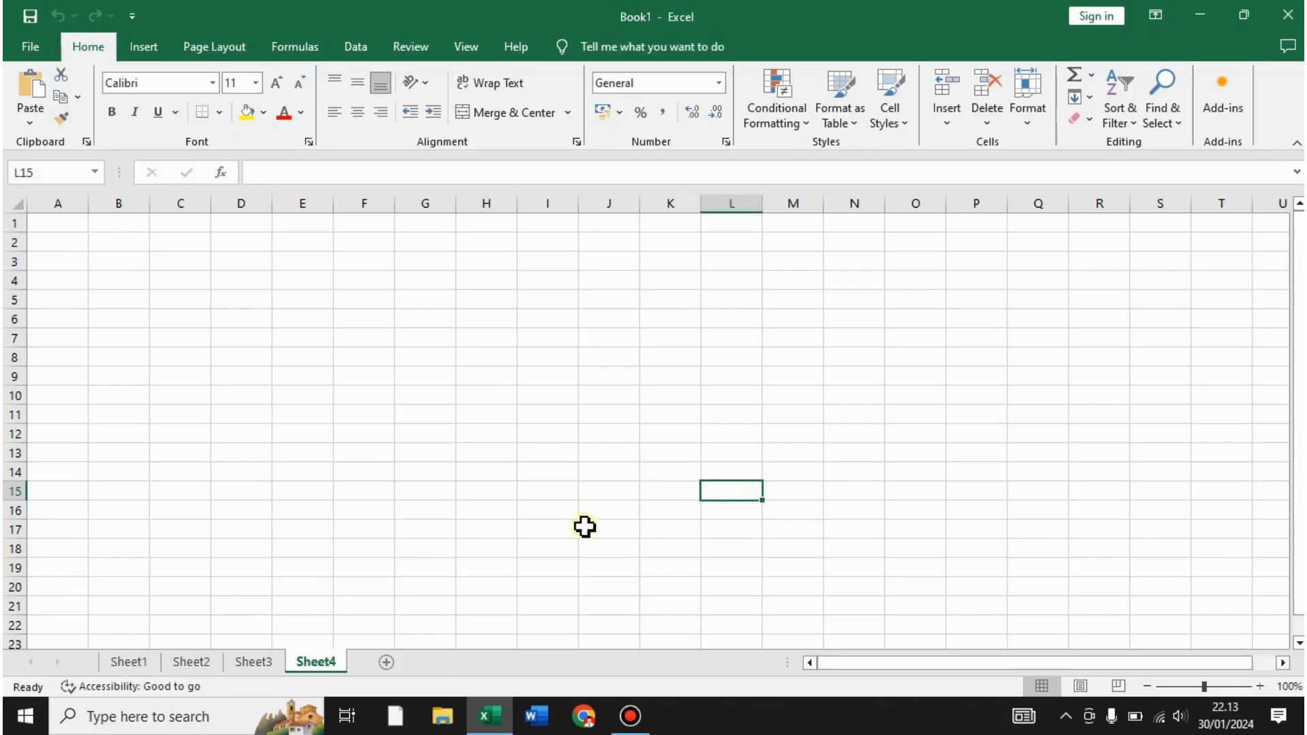
pyautogui.doubleClick(129, 661)
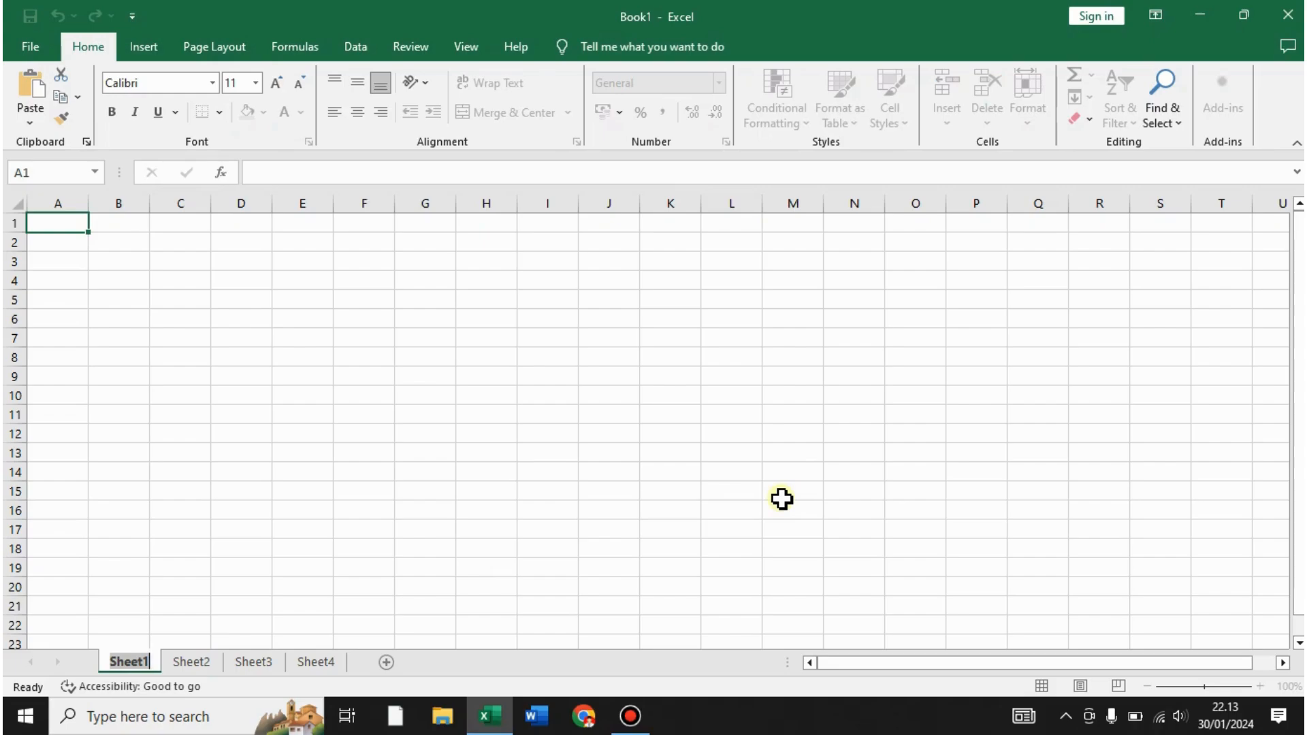
pyautogui.write('lat')
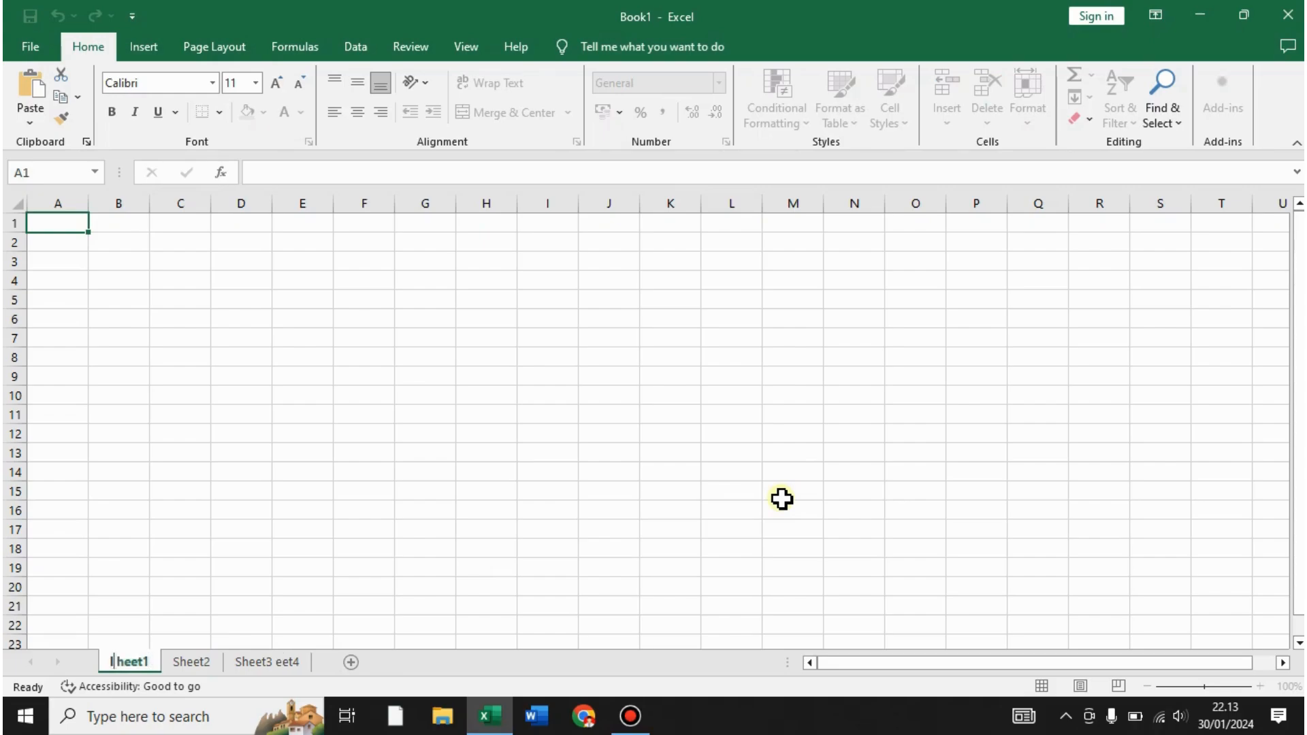
pyautogui.write('ihan 1')
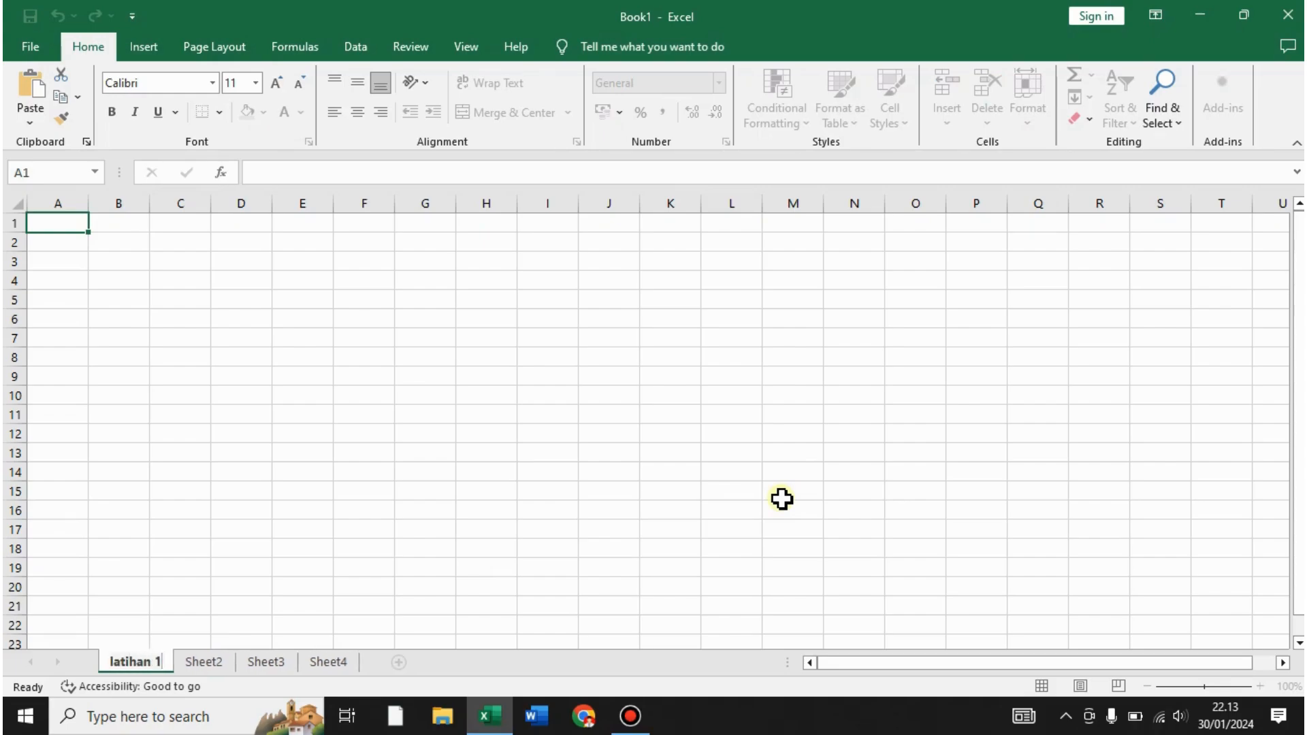
pyautogui.press('Return')
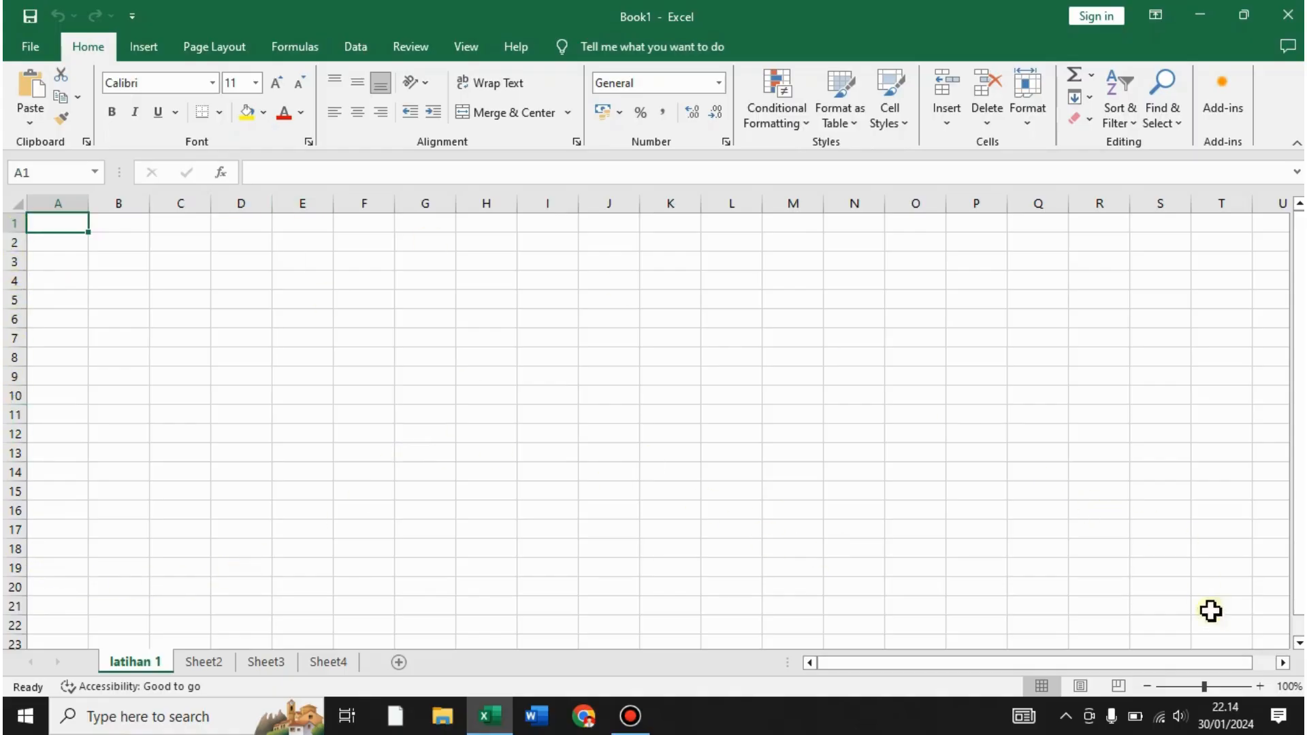
pyautogui.moveTo(1240, 663); pyautogui.dragTo(1285, 665)
pyautogui.click(1039, 202)
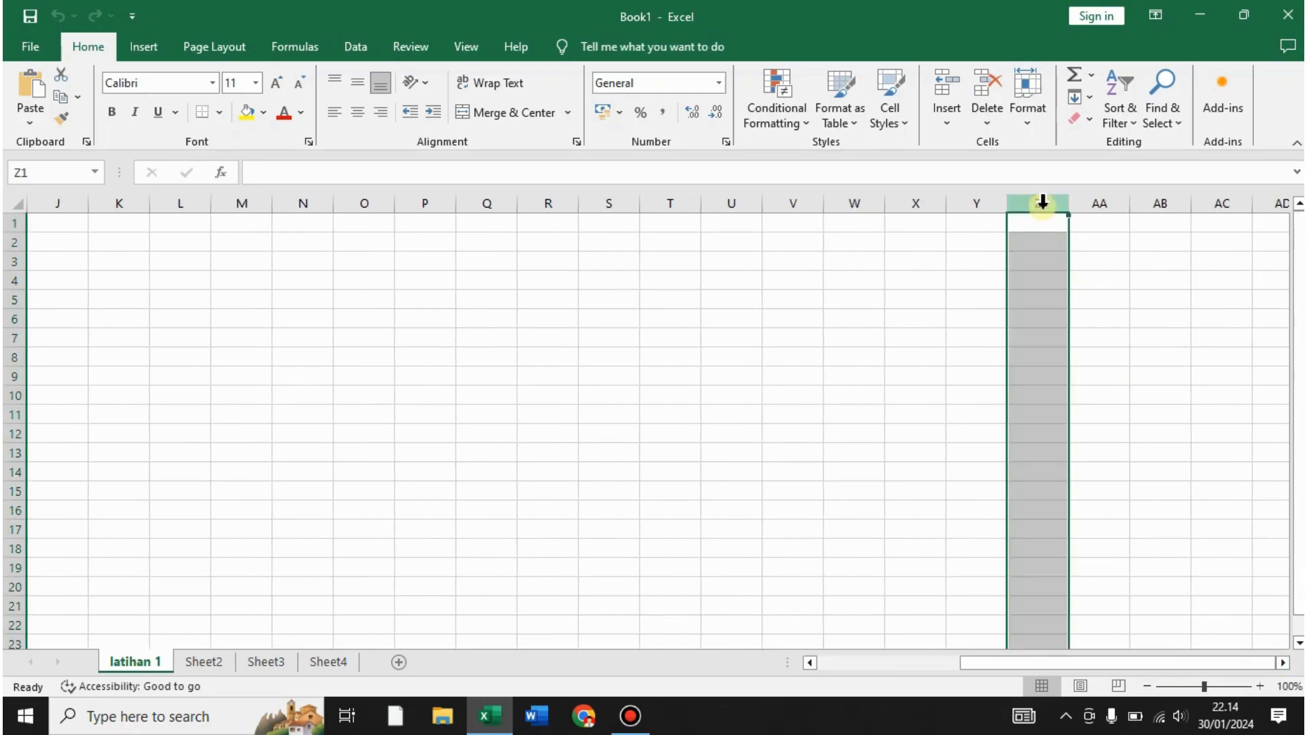
pyautogui.click(1104, 207)
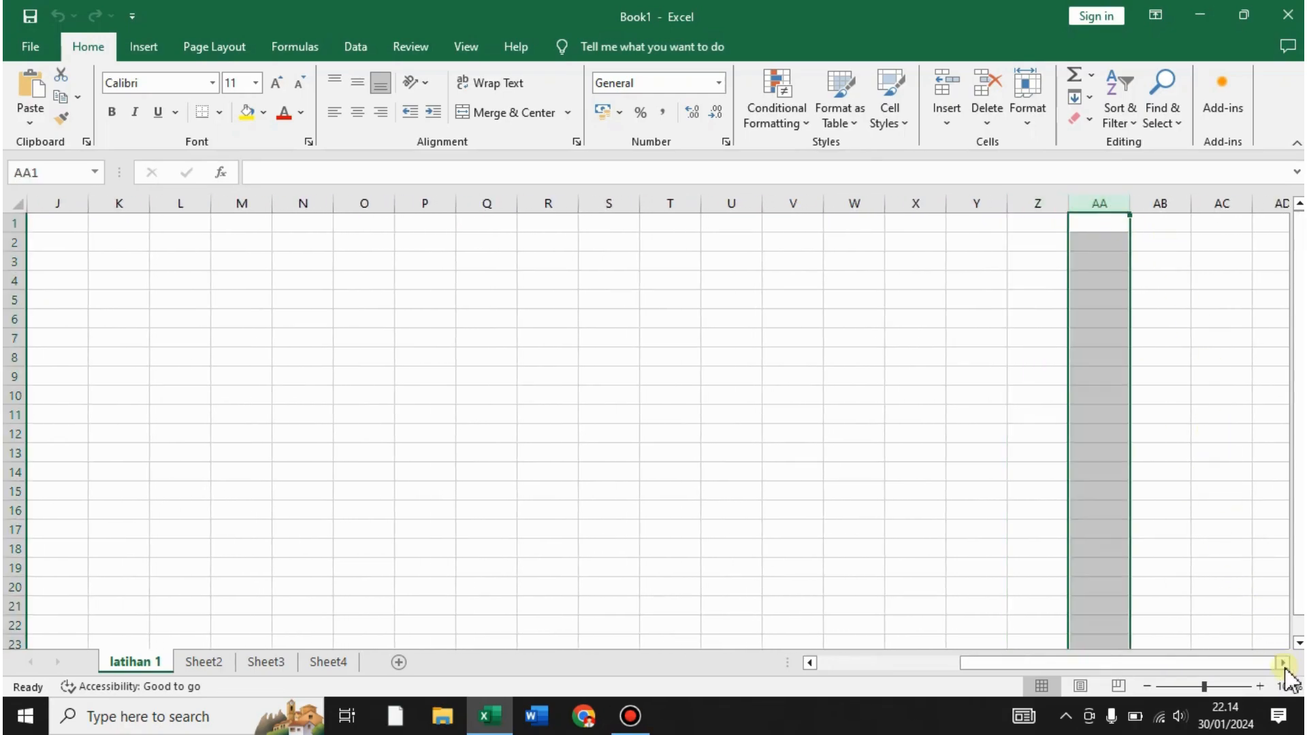
pyautogui.moveTo(1283, 665); pyautogui.dragTo(1283, 665)
pyautogui.click(1150, 200)
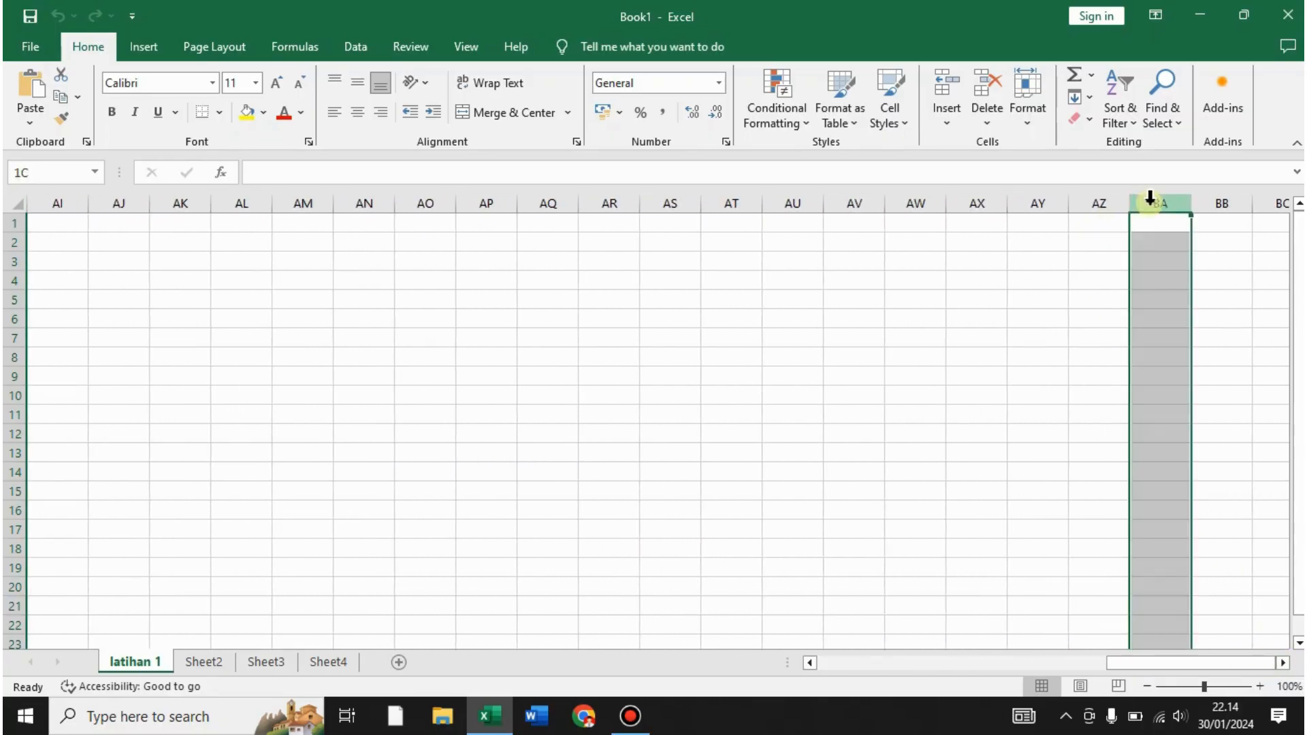
pyautogui.click(1217, 199)
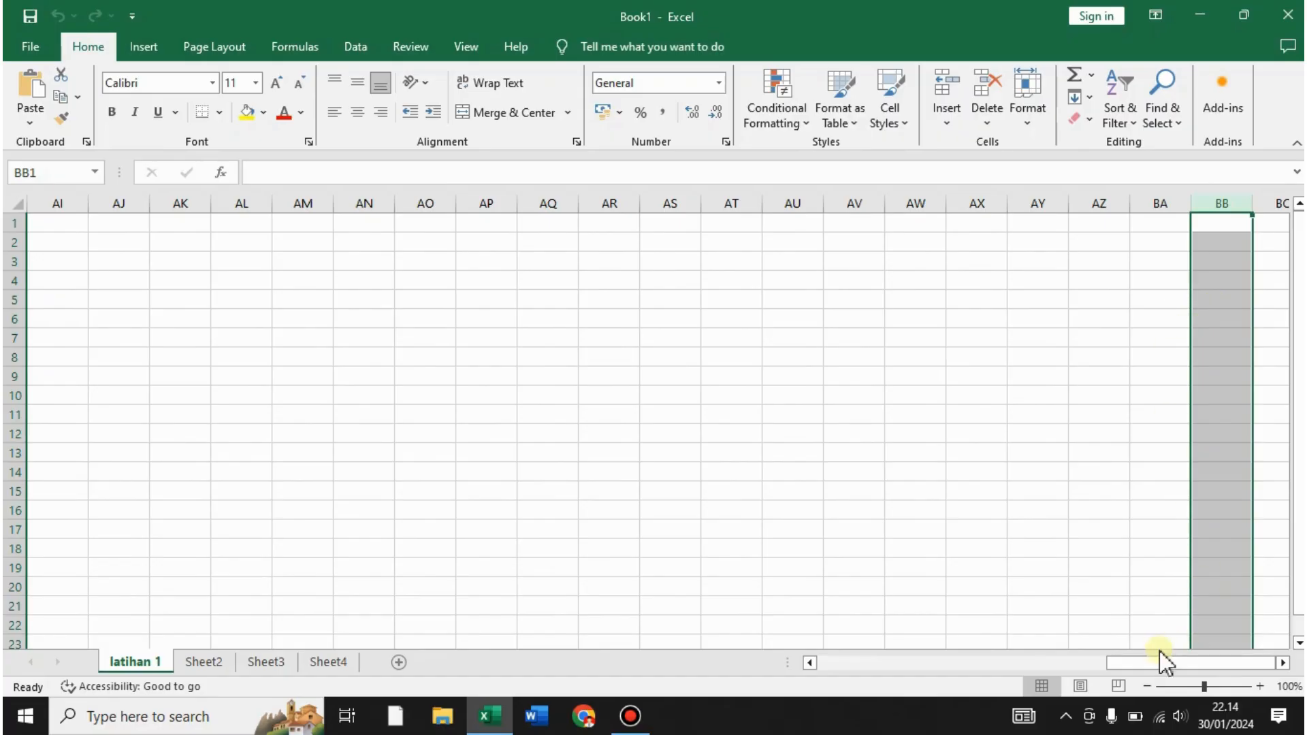
pyautogui.moveTo(1165, 660); pyautogui.dragTo(803, 667)
pyautogui.click(731, 422)
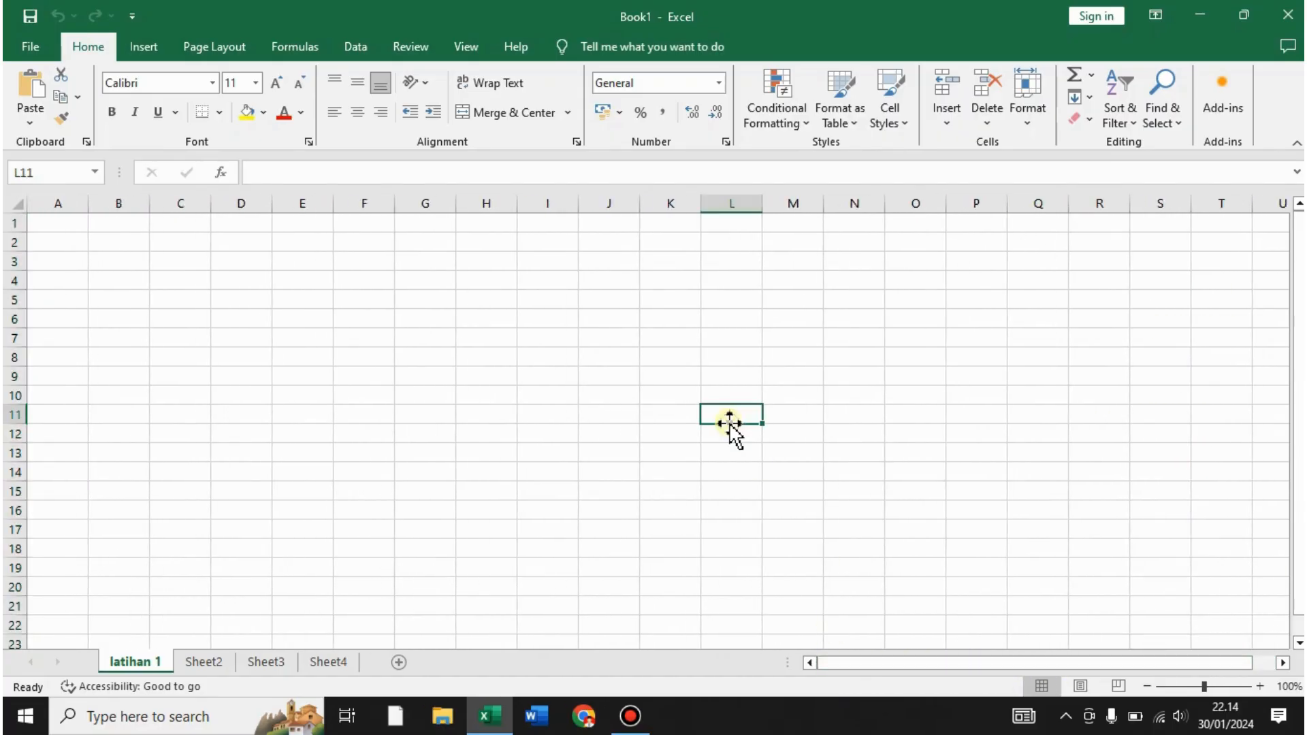
pyautogui.hotkey('ctrl', 'Home')
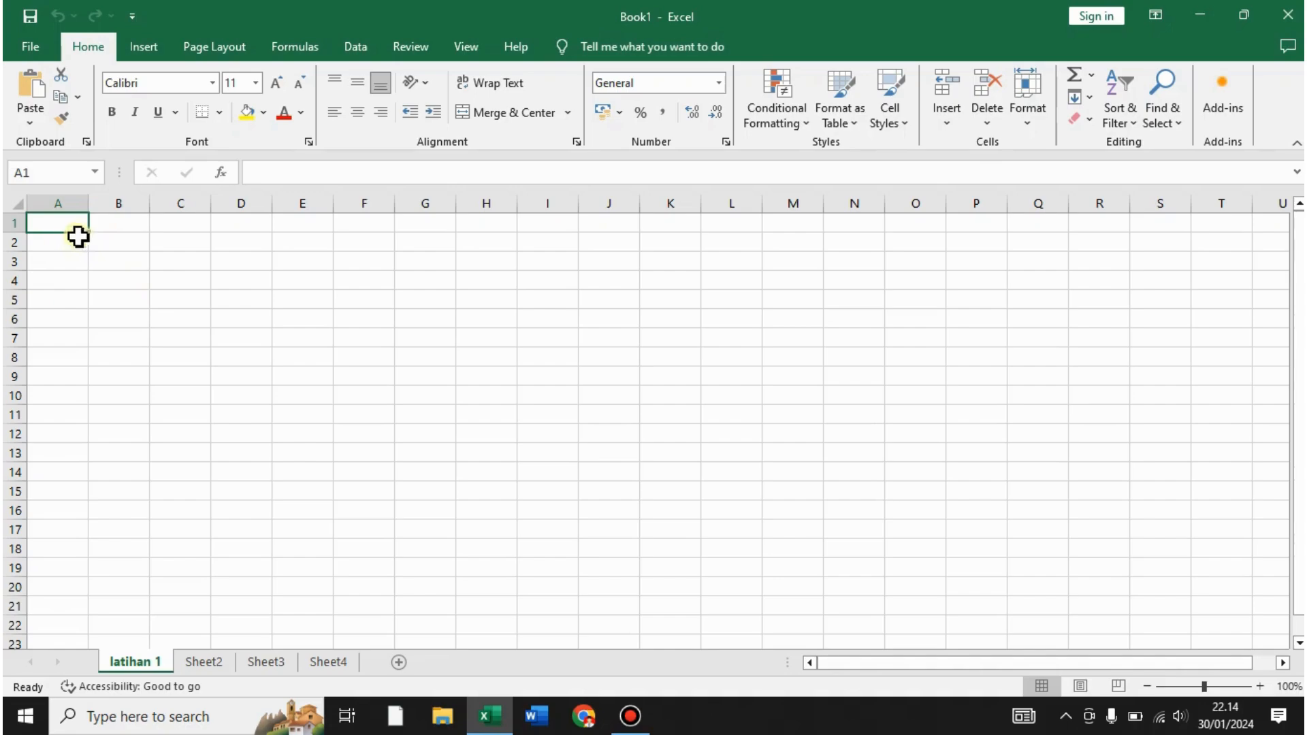
pyautogui.click(58, 203)
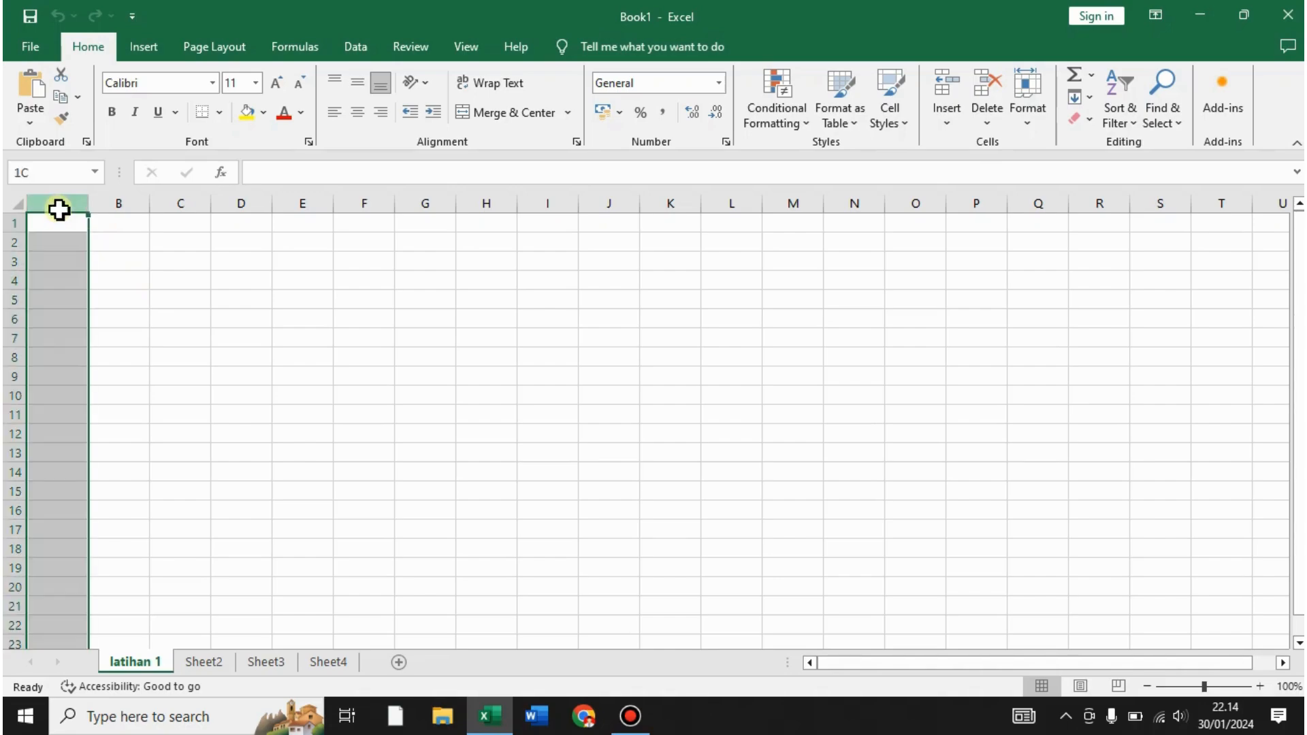
pyautogui.click(10, 224)
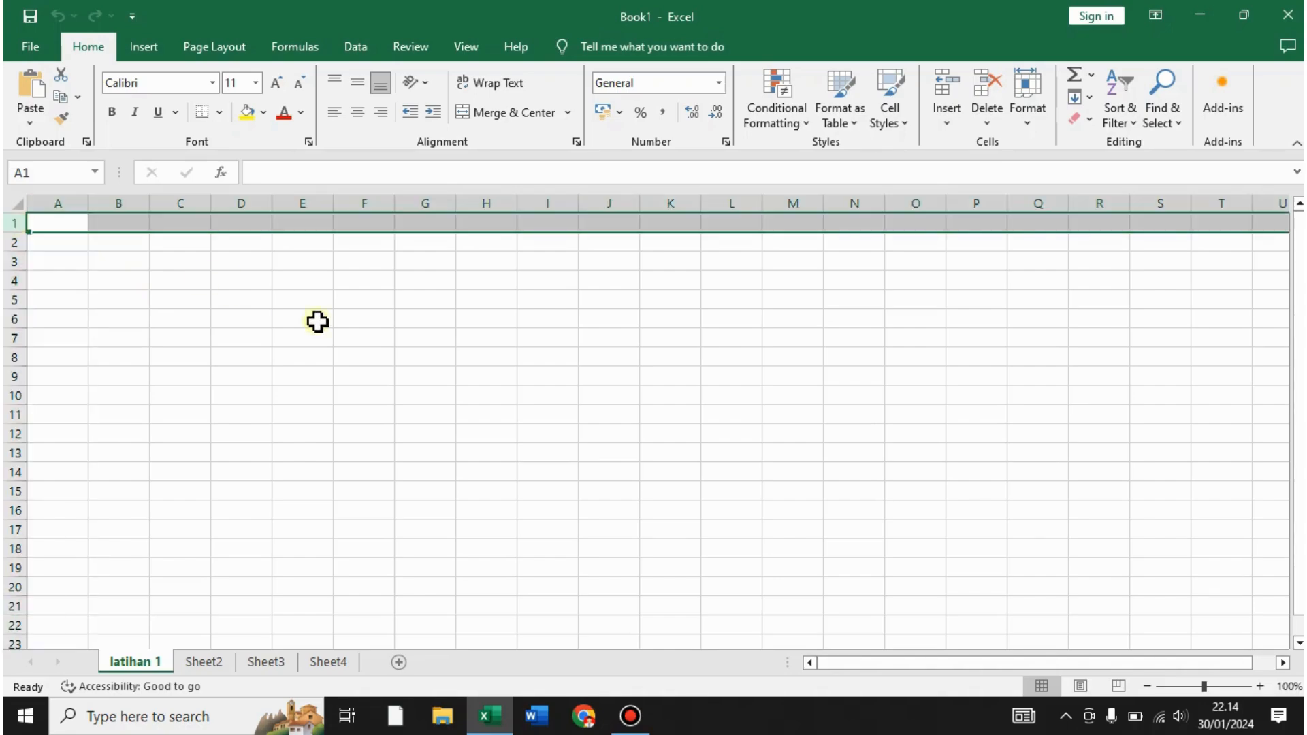
pyautogui.click(246, 320)
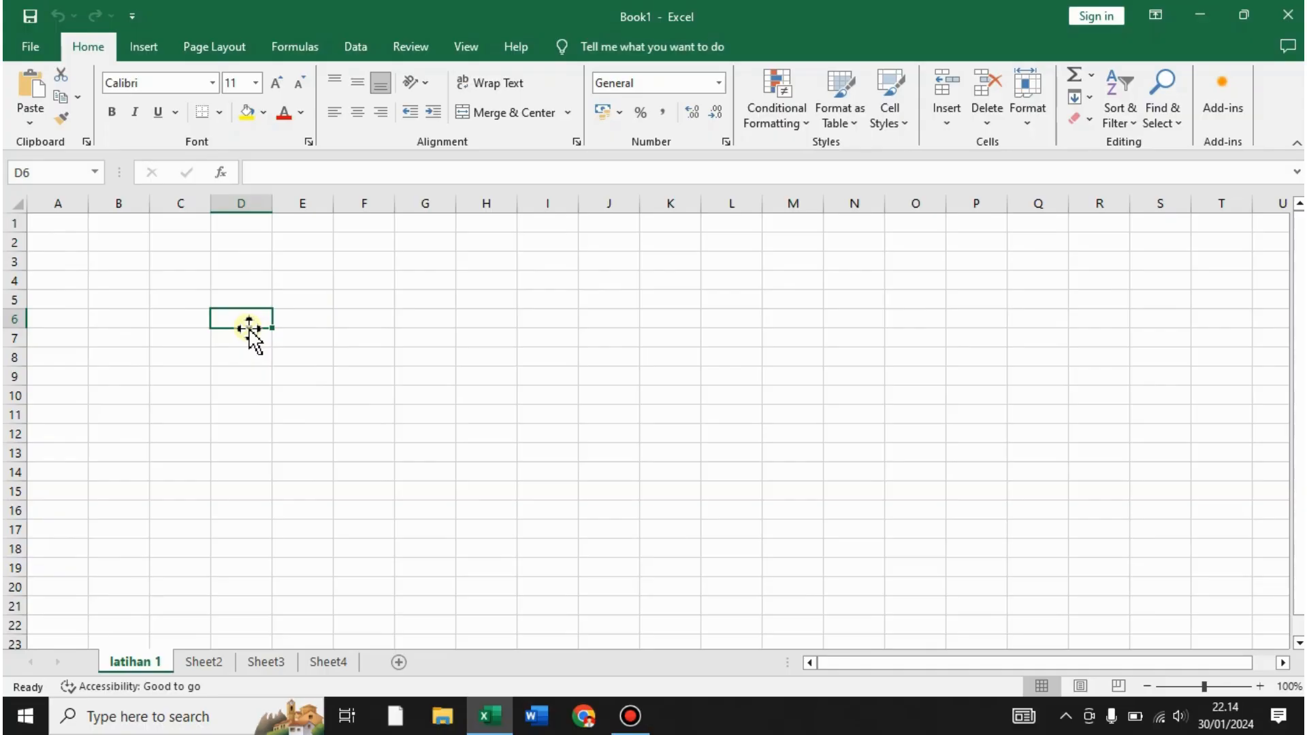
pyautogui.write('CEL')
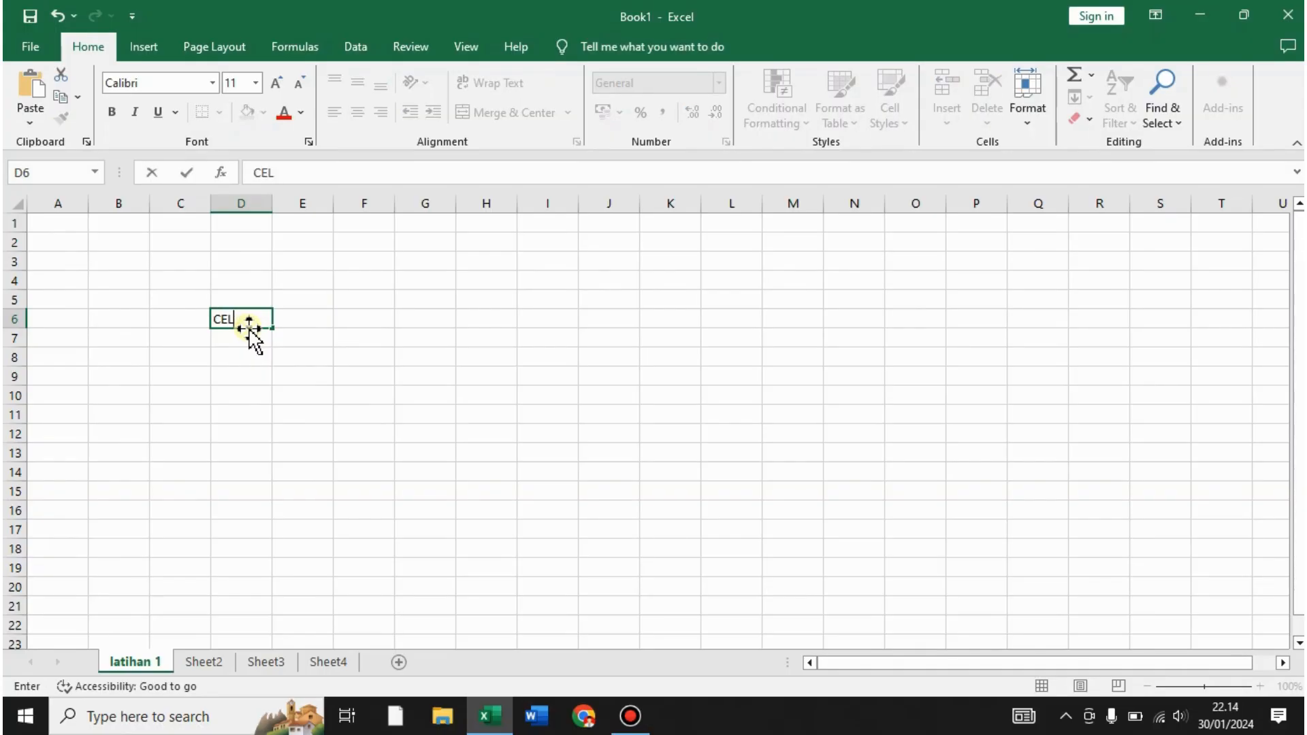
pyautogui.write('LA1')
pyautogui.press('Return')
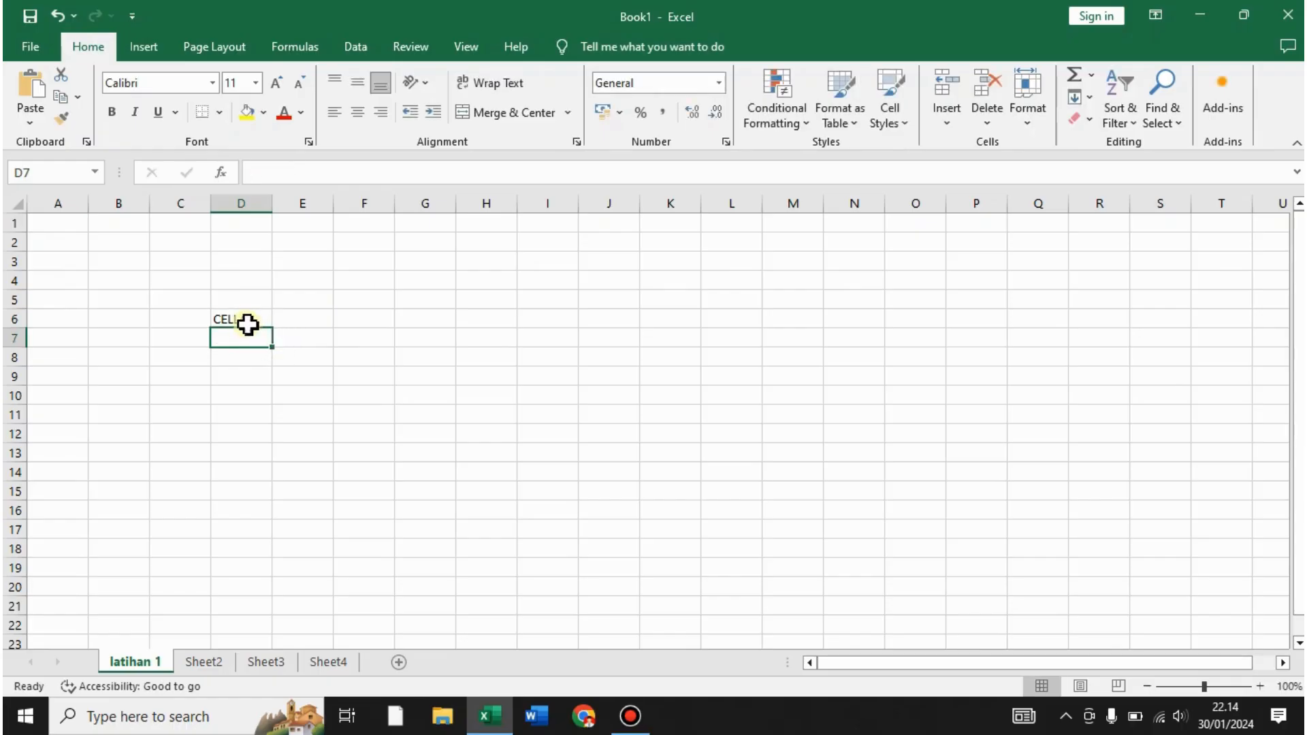
pyautogui.click(247, 323)
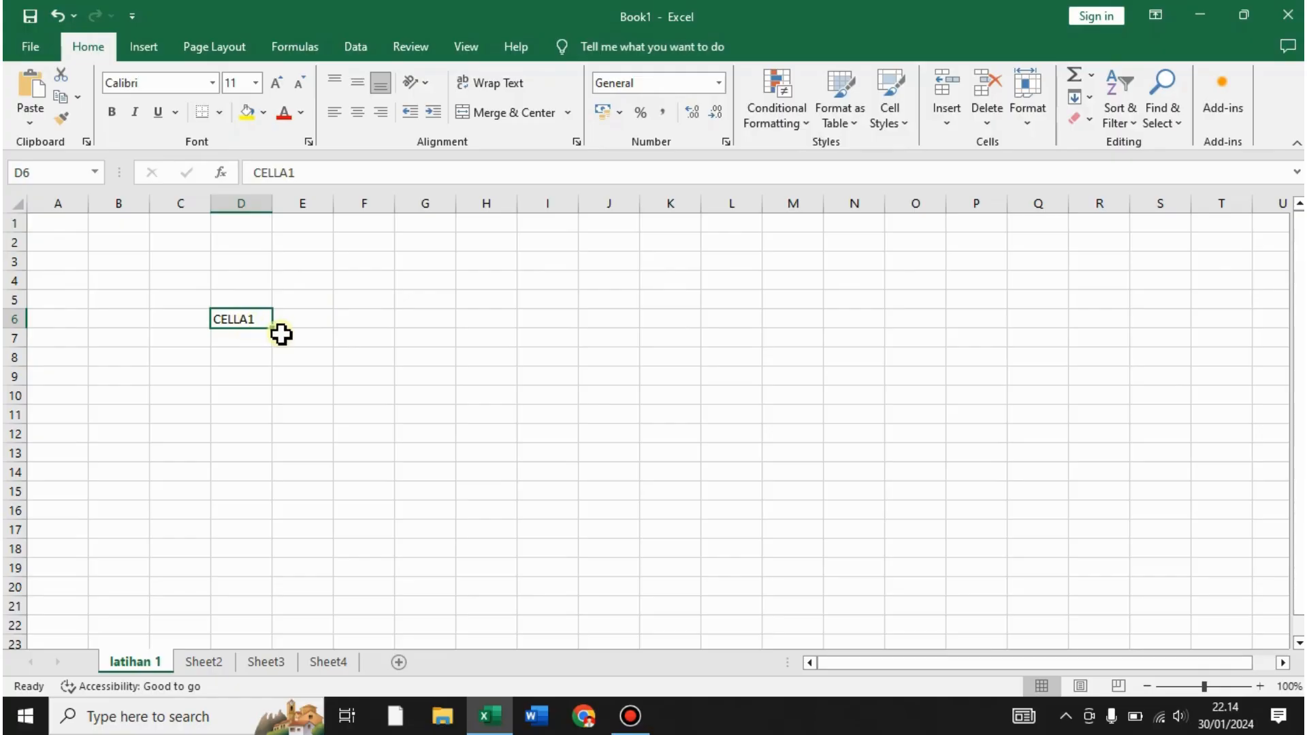
pyautogui.click(402, 336)
pyautogui.click(237, 320)
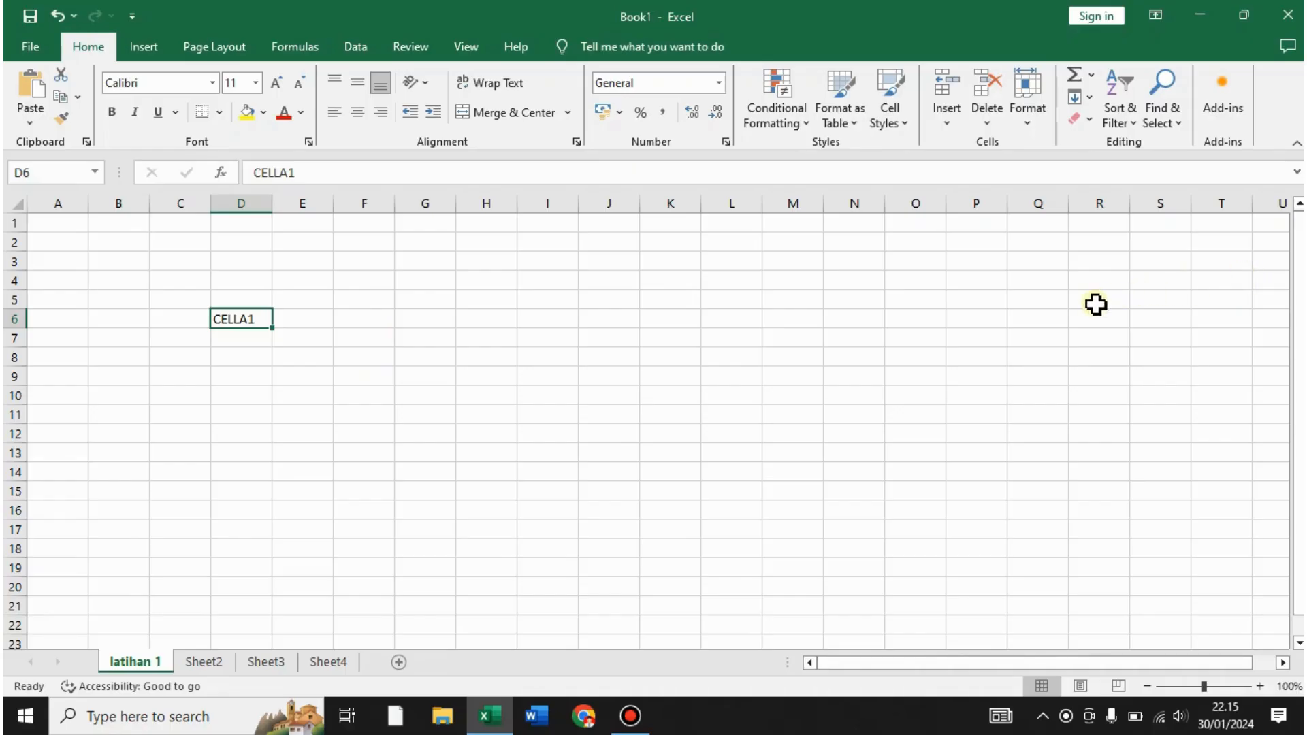
pyautogui.click(449, 360)
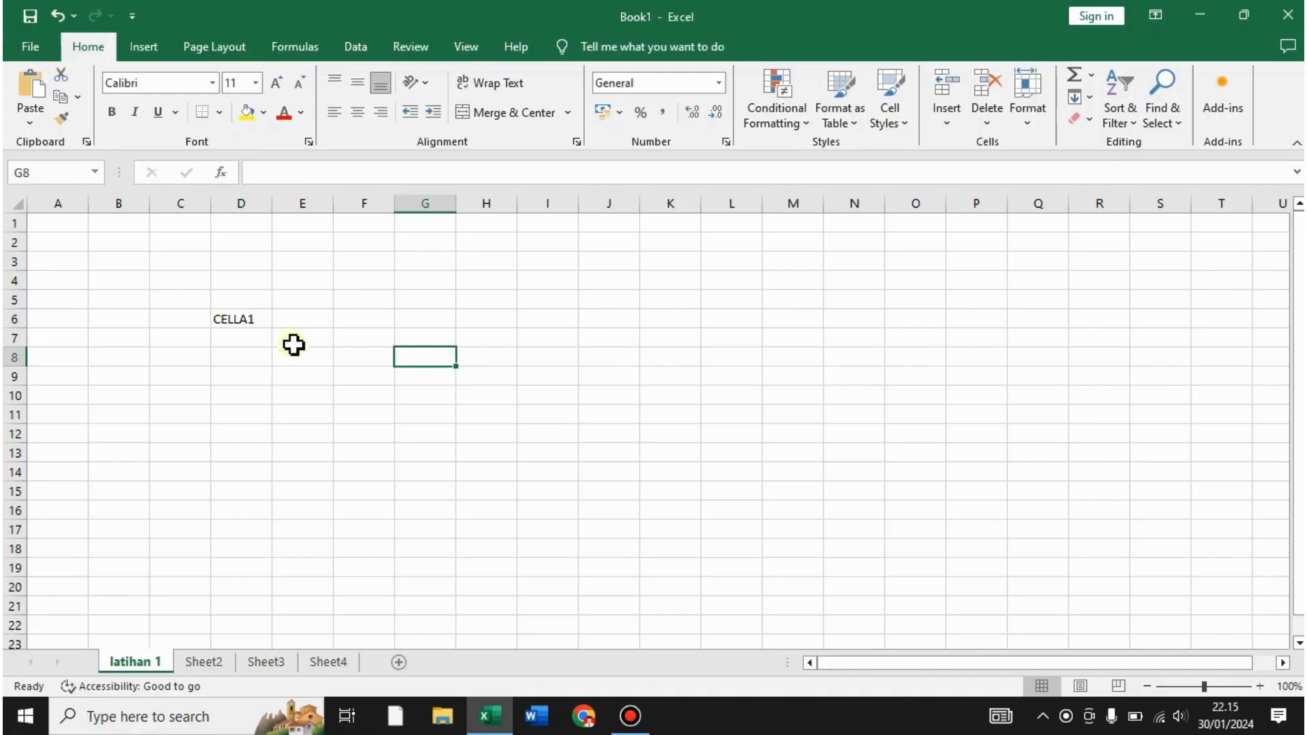
pyautogui.click(246, 320)
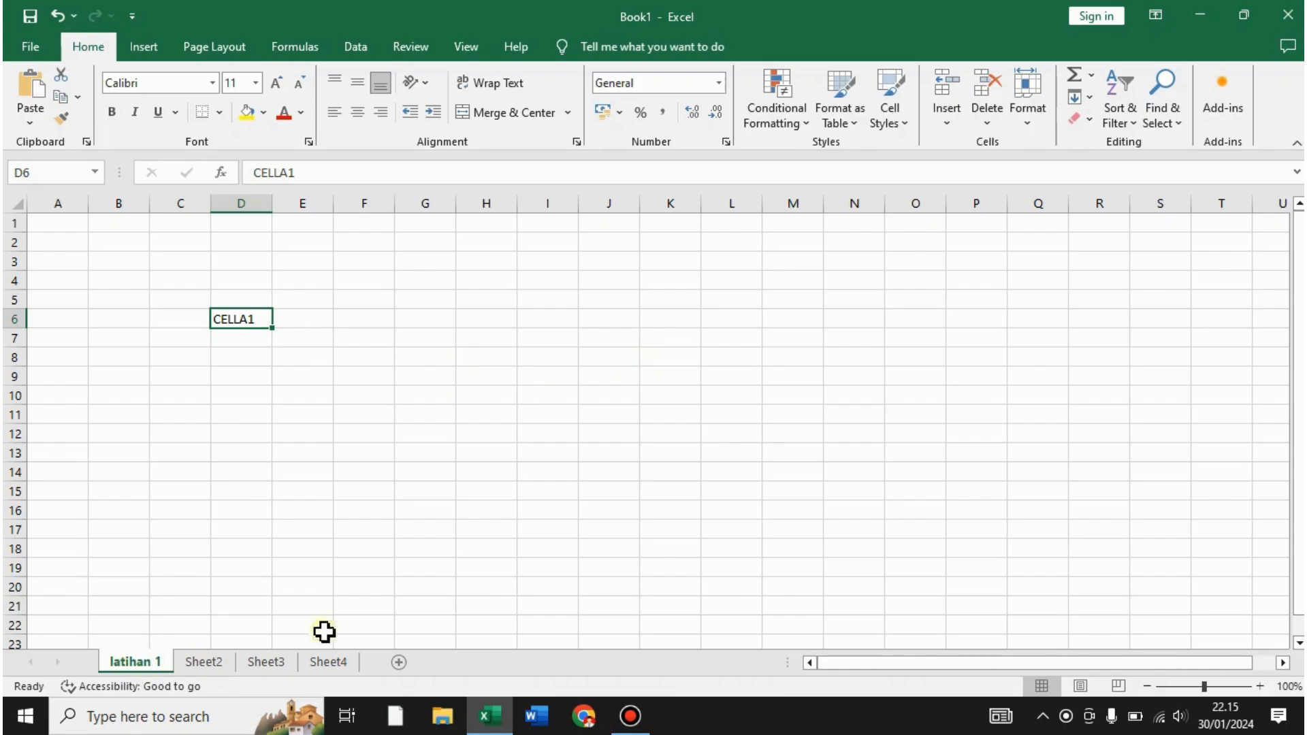
pyautogui.click(545, 458)
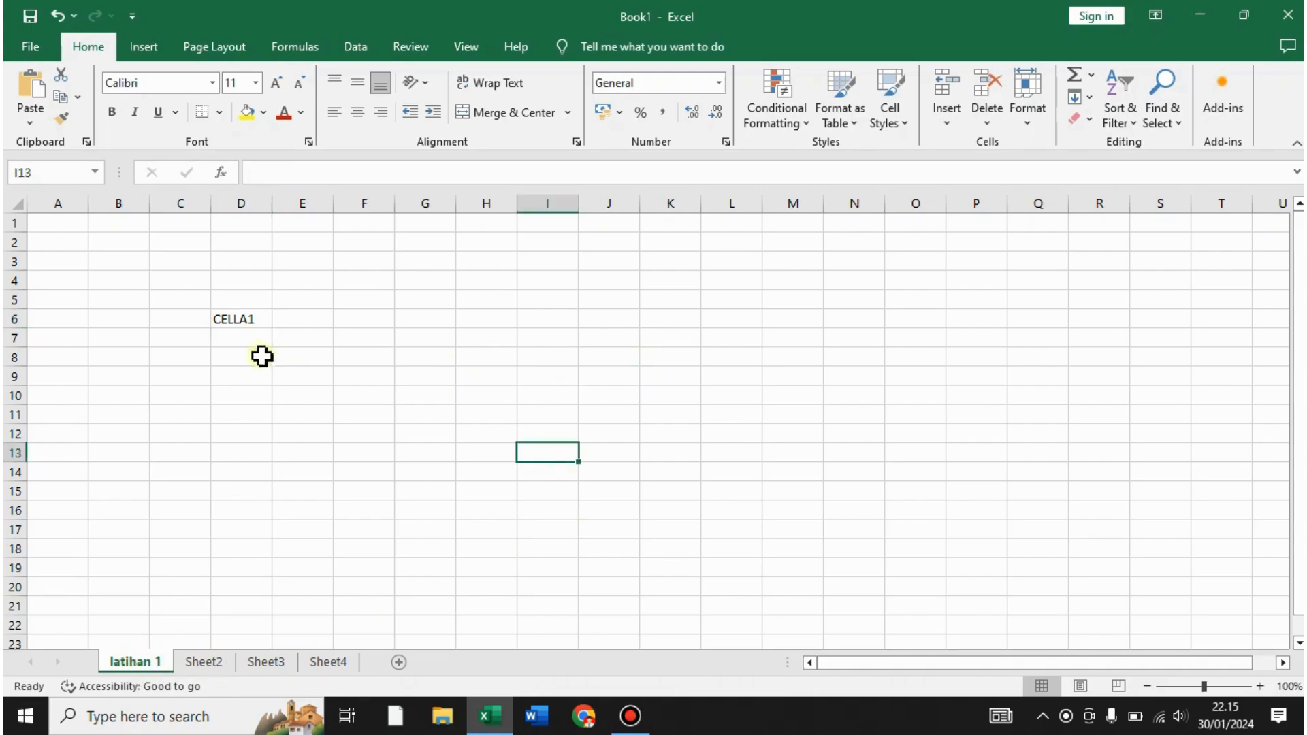
pyautogui.click(251, 320)
pyautogui.press('Delete')
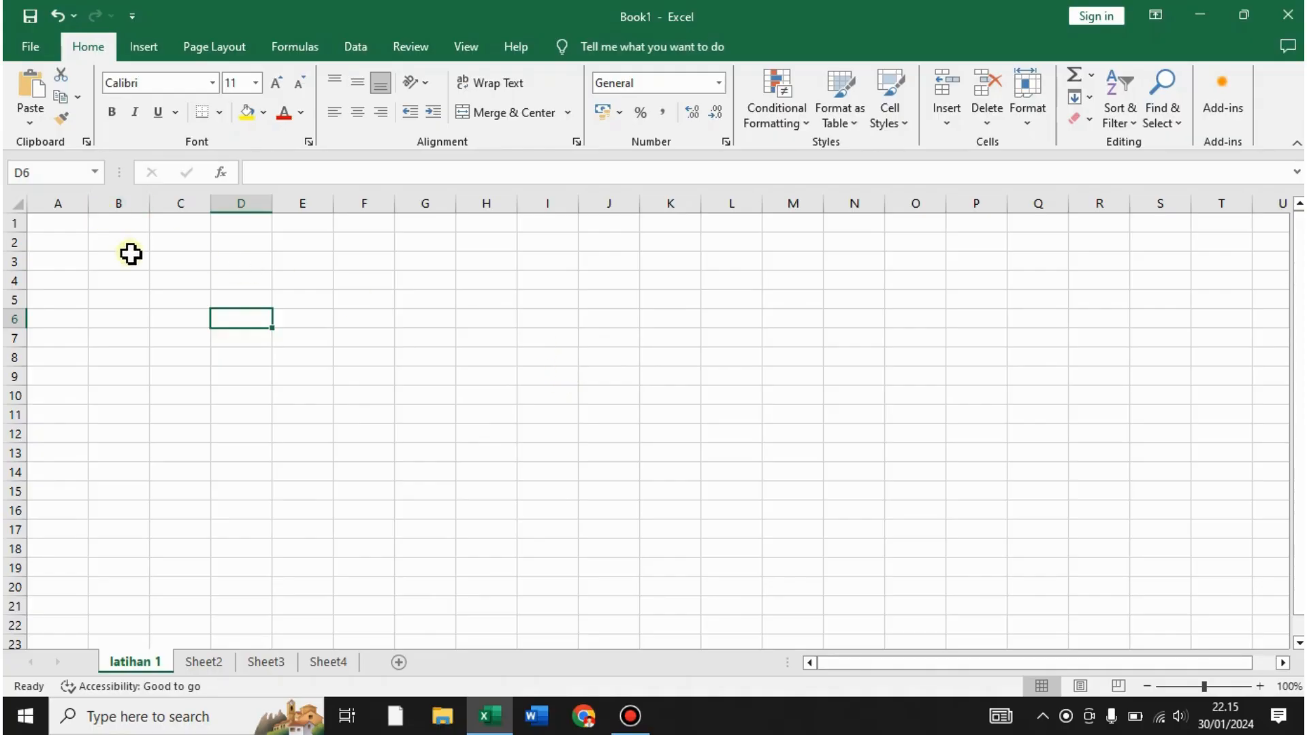
pyautogui.click(451, 275)
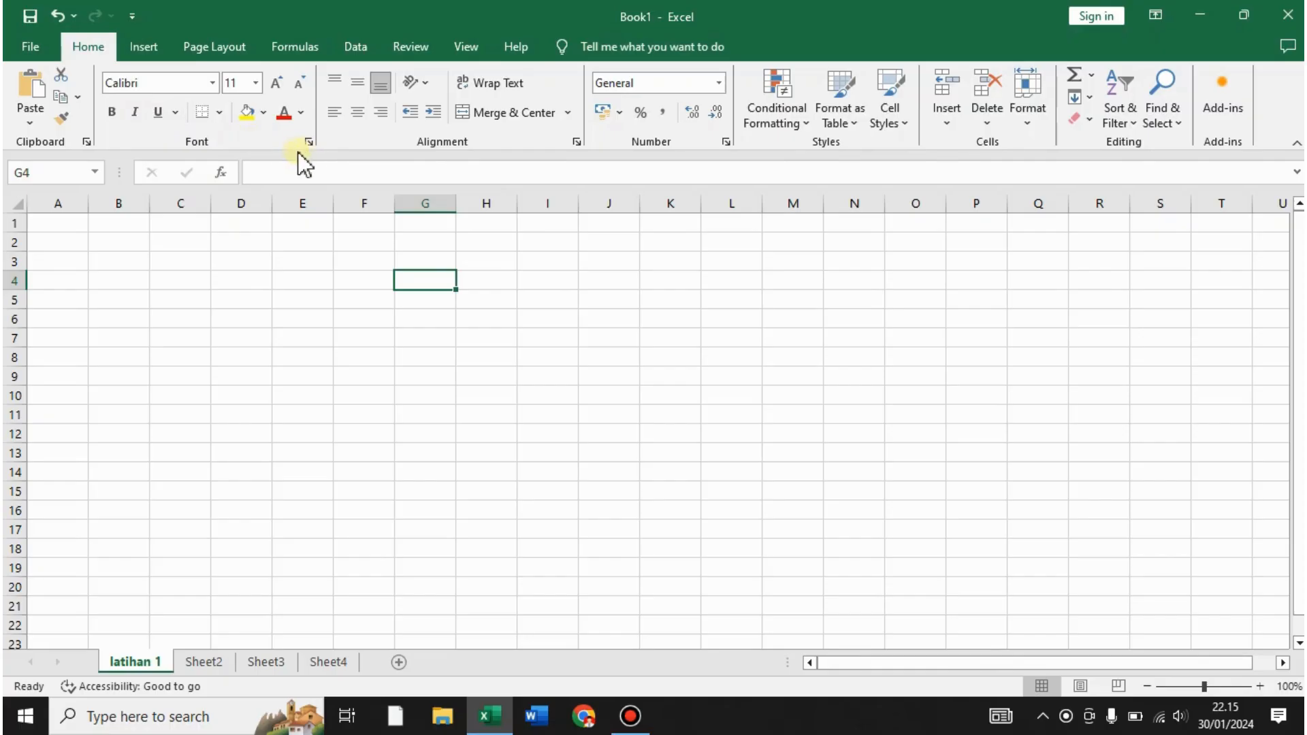
pyautogui.click(31, 47)
pyautogui.press('Escape')
pyautogui.click(133, 51)
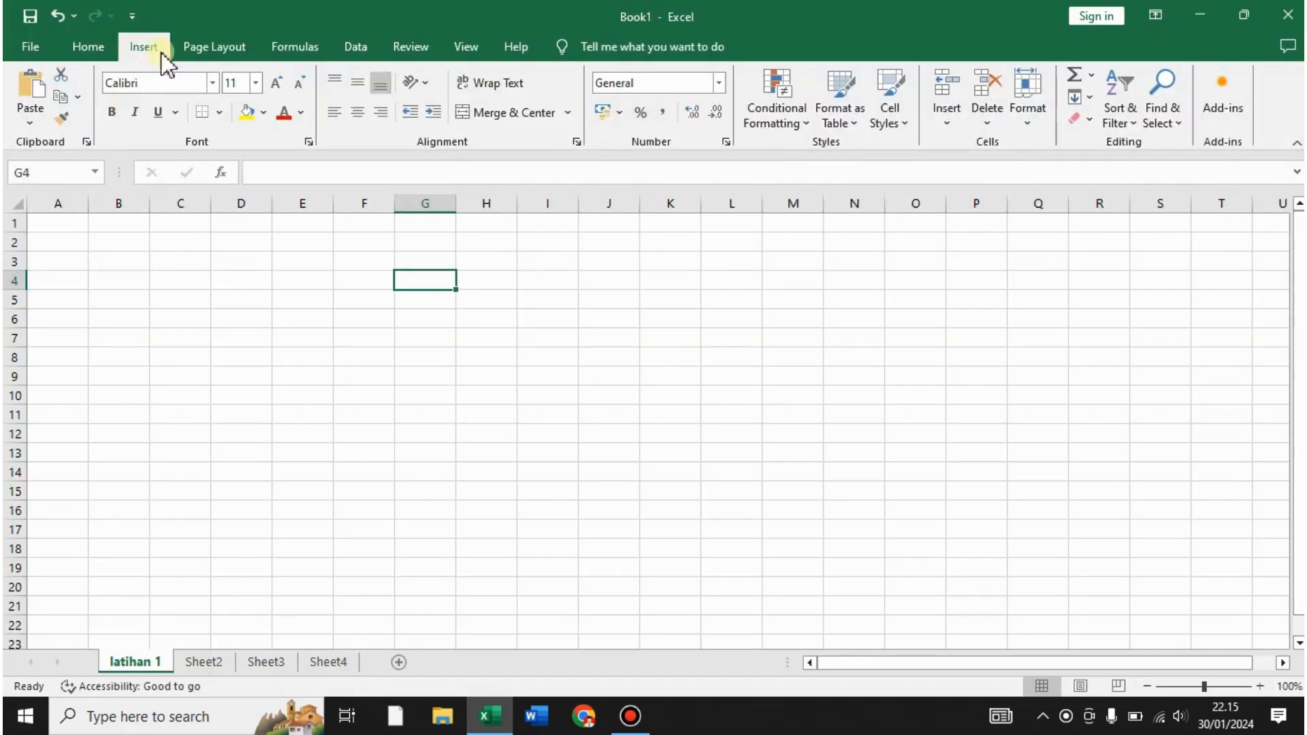
pyautogui.click(213, 49)
pyautogui.click(298, 49)
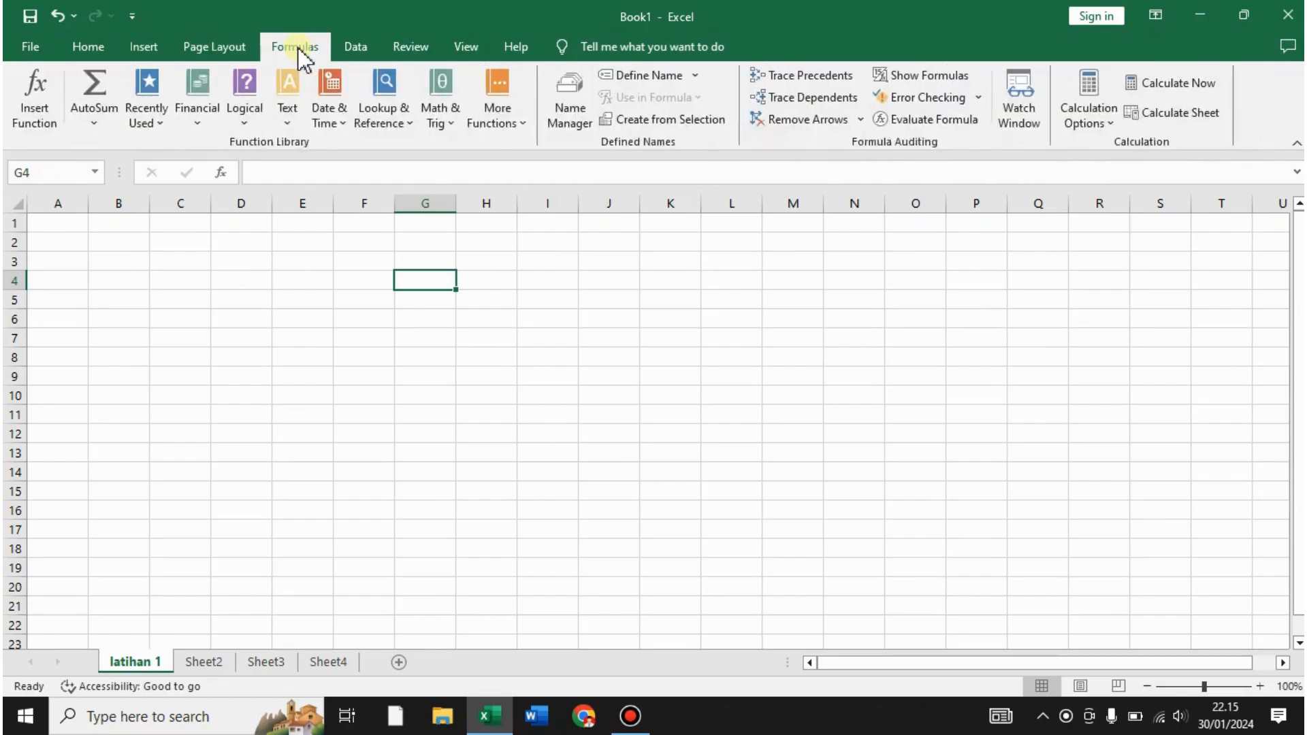
pyautogui.click(361, 49)
pyautogui.click(412, 49)
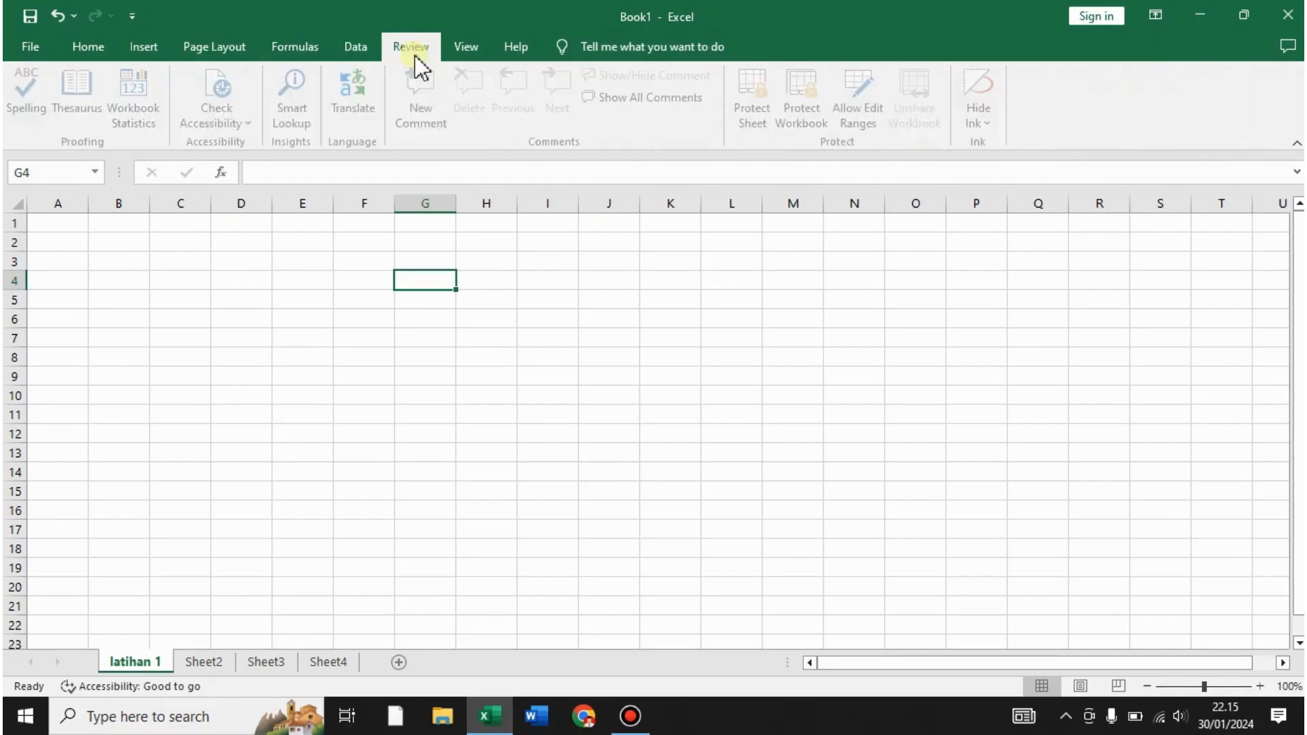
pyautogui.click(470, 51)
pyautogui.click(515, 50)
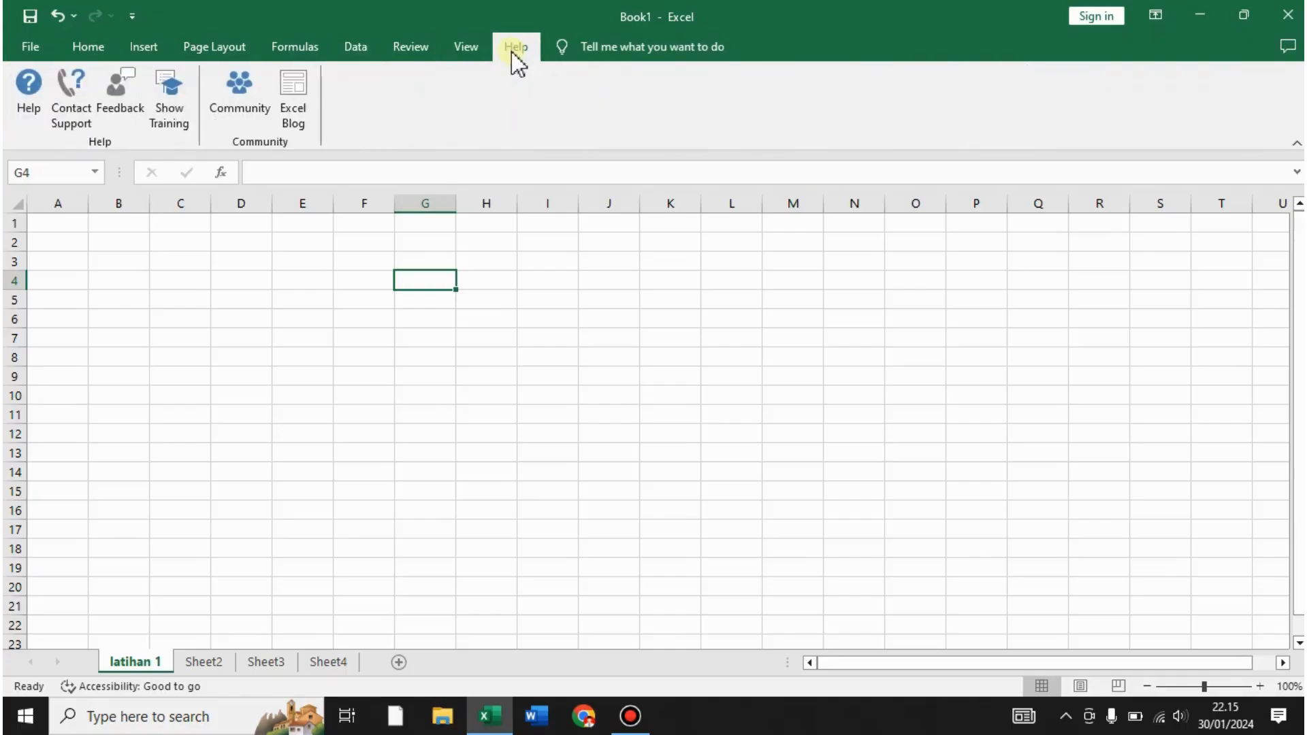
pyautogui.click(88, 48)
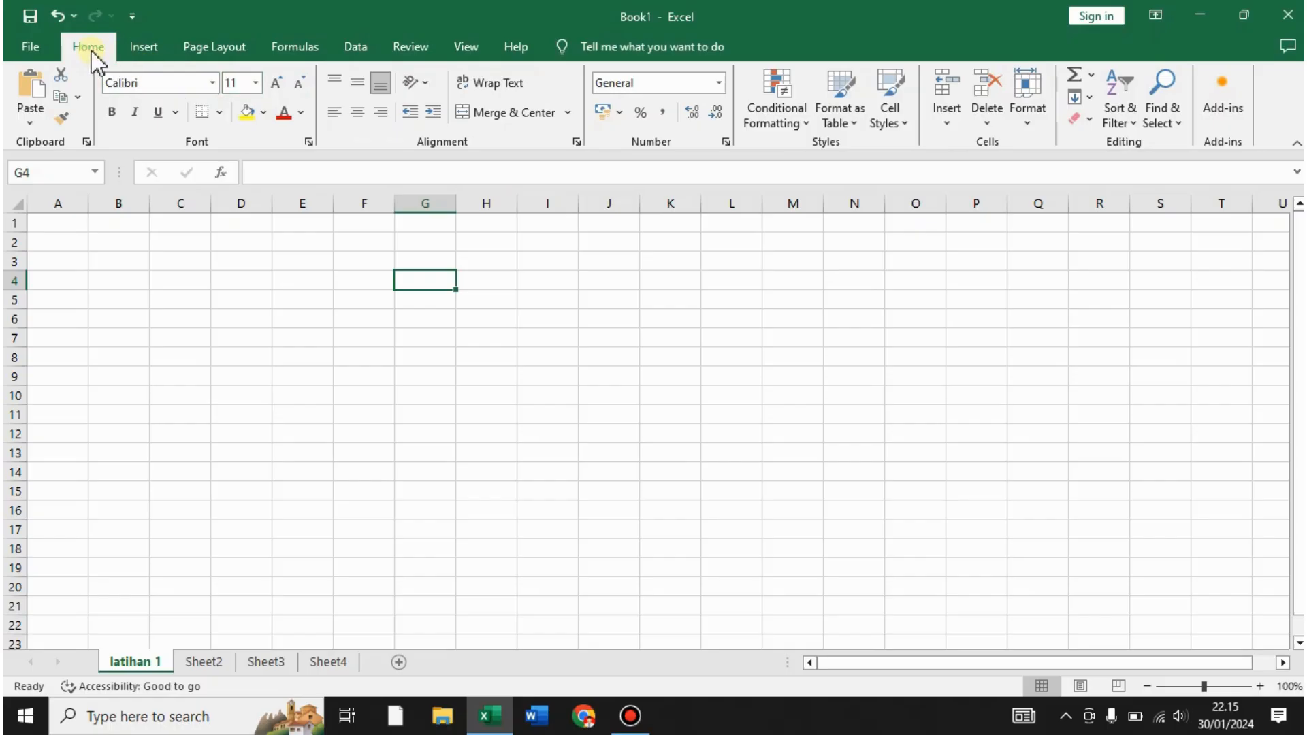
pyautogui.click(228, 298)
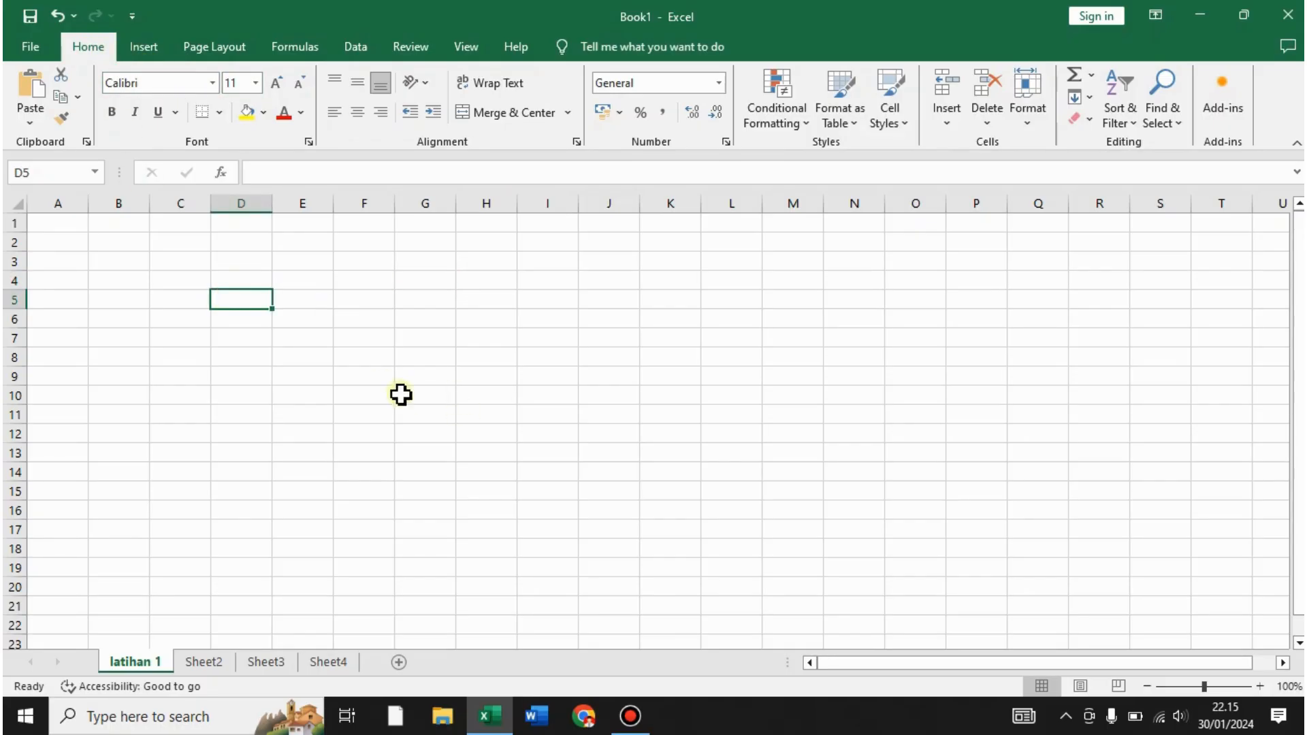
# - Enter 'DATA SISWA KELAS X SMAN 3 KABUPATEN SUBANG' as the title in cell A1
pyautogui.click(70, 227)
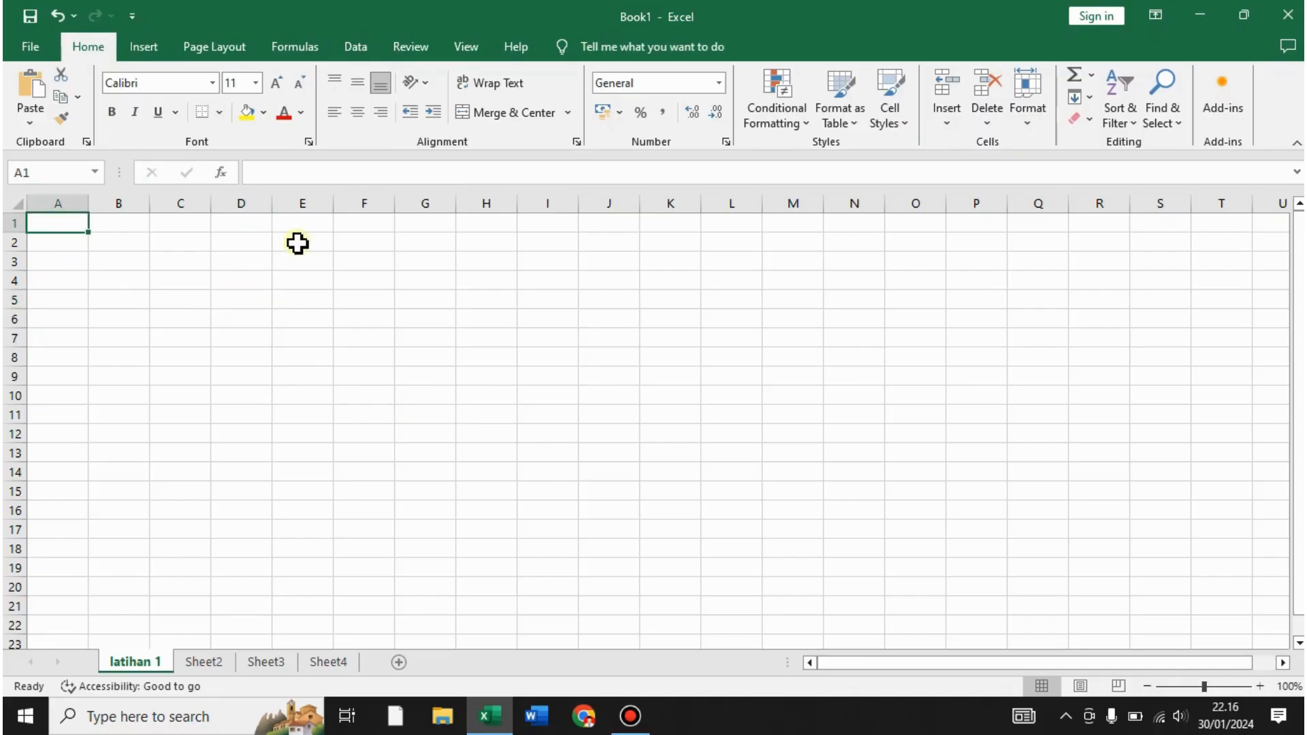
pyautogui.write('DATA')
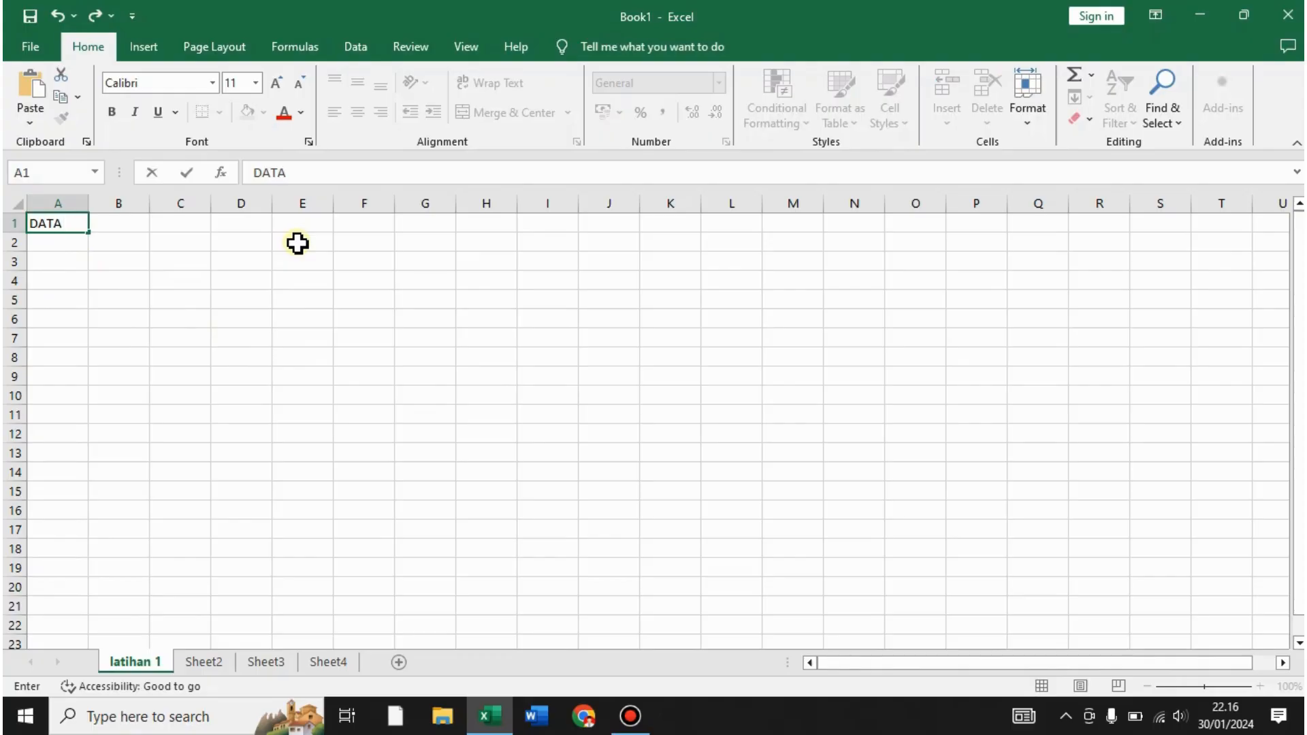
pyautogui.write(' SISWA K')
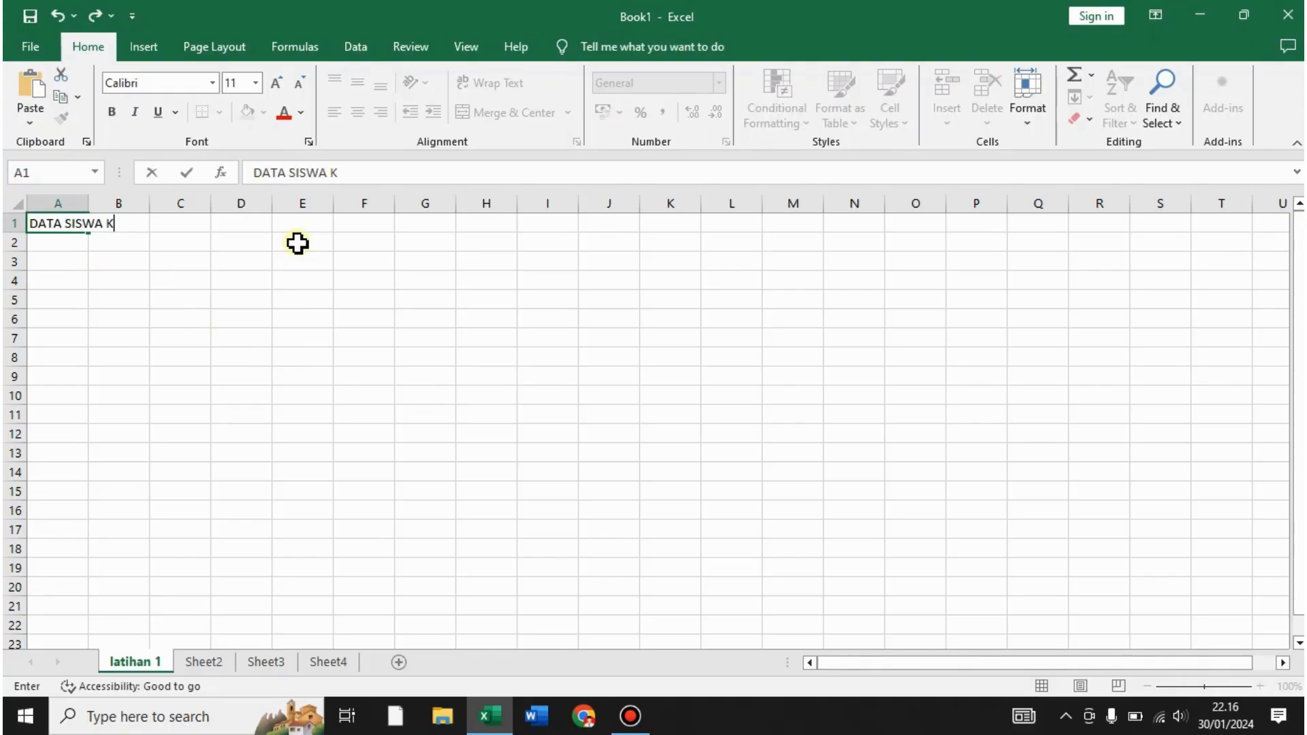
pyautogui.write('ELAS X SMAN ')
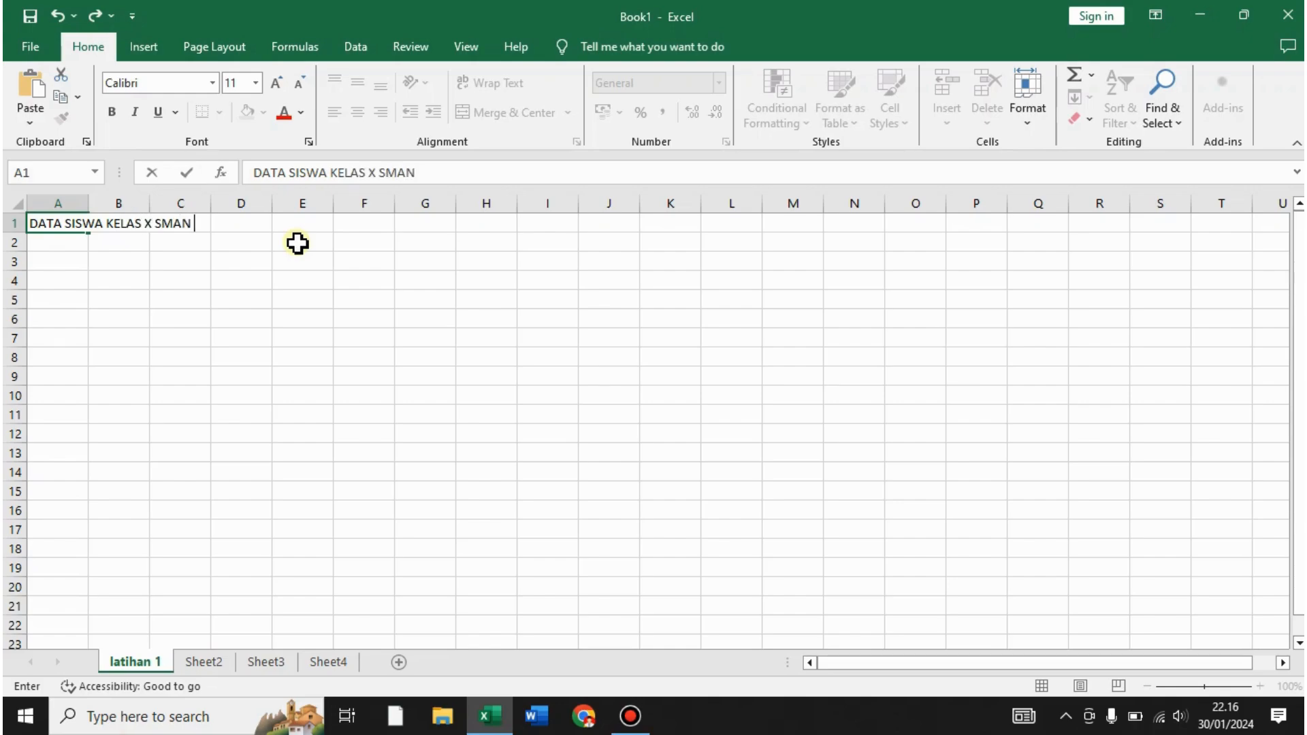
pyautogui.write('3 KABUPATEN S')
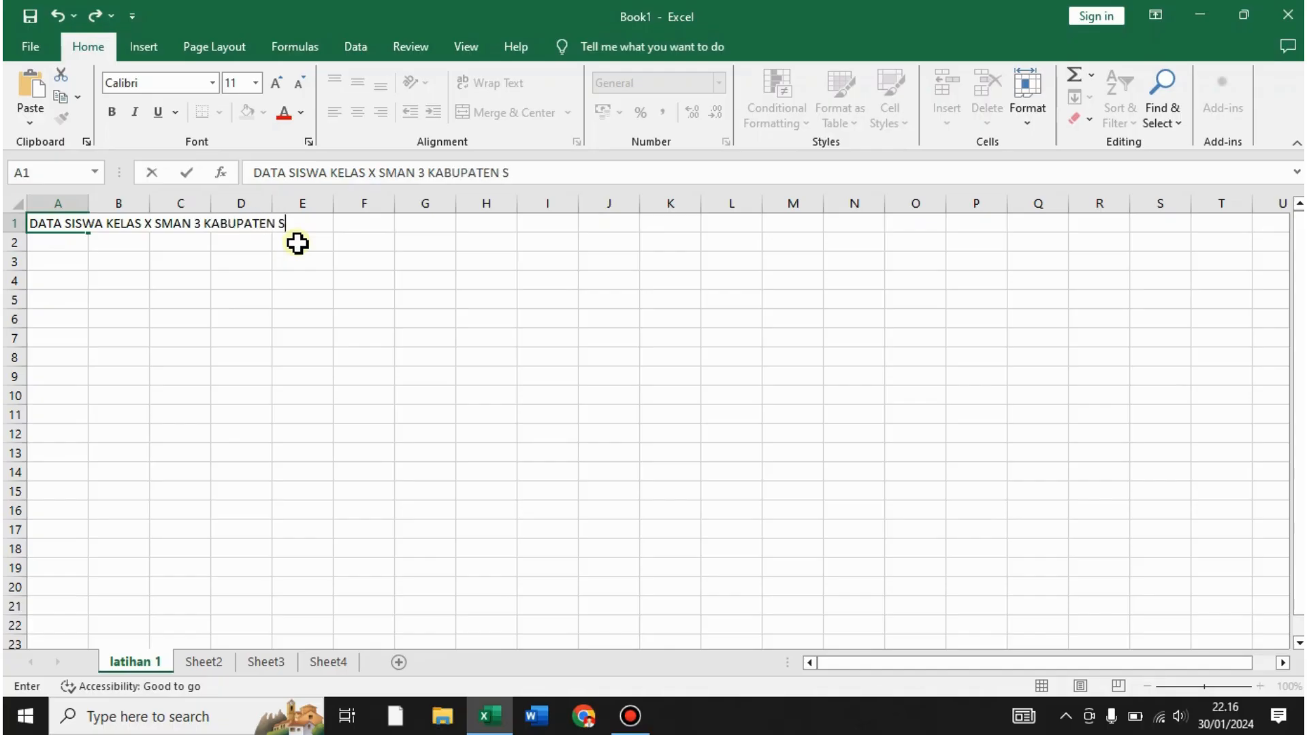
pyautogui.write('UBANG')
pyautogui.press('Return')
pyautogui.press('Return')
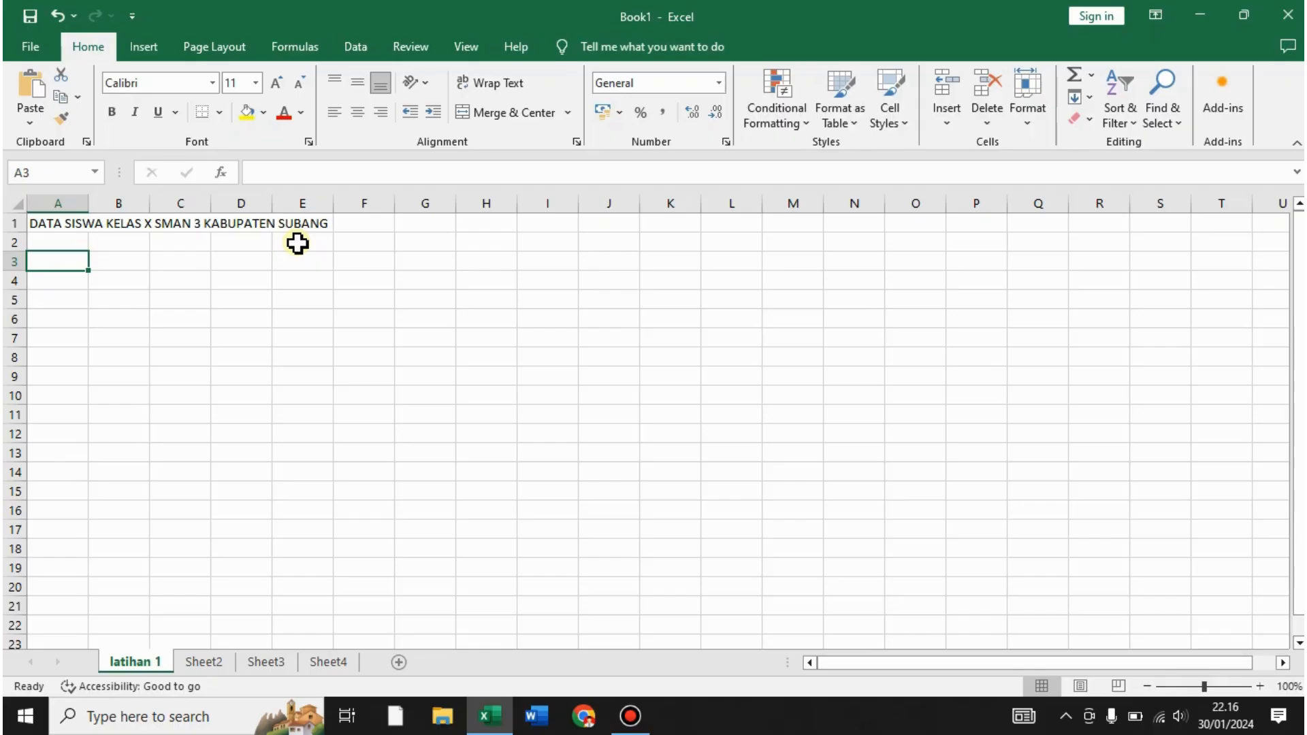
# - Enter the headings NO, NAMA SISWA and KELAS in A3:C3
pyautogui.write('NO')
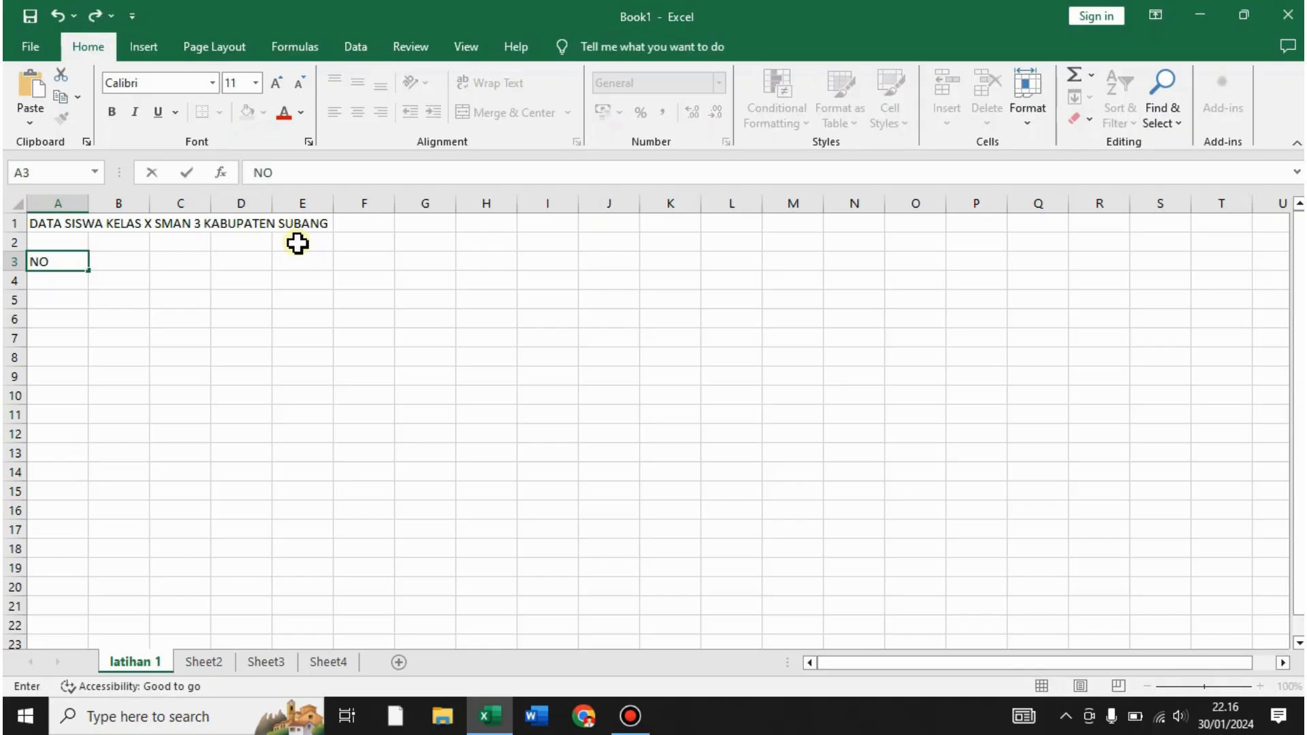
pyautogui.press('Tab')
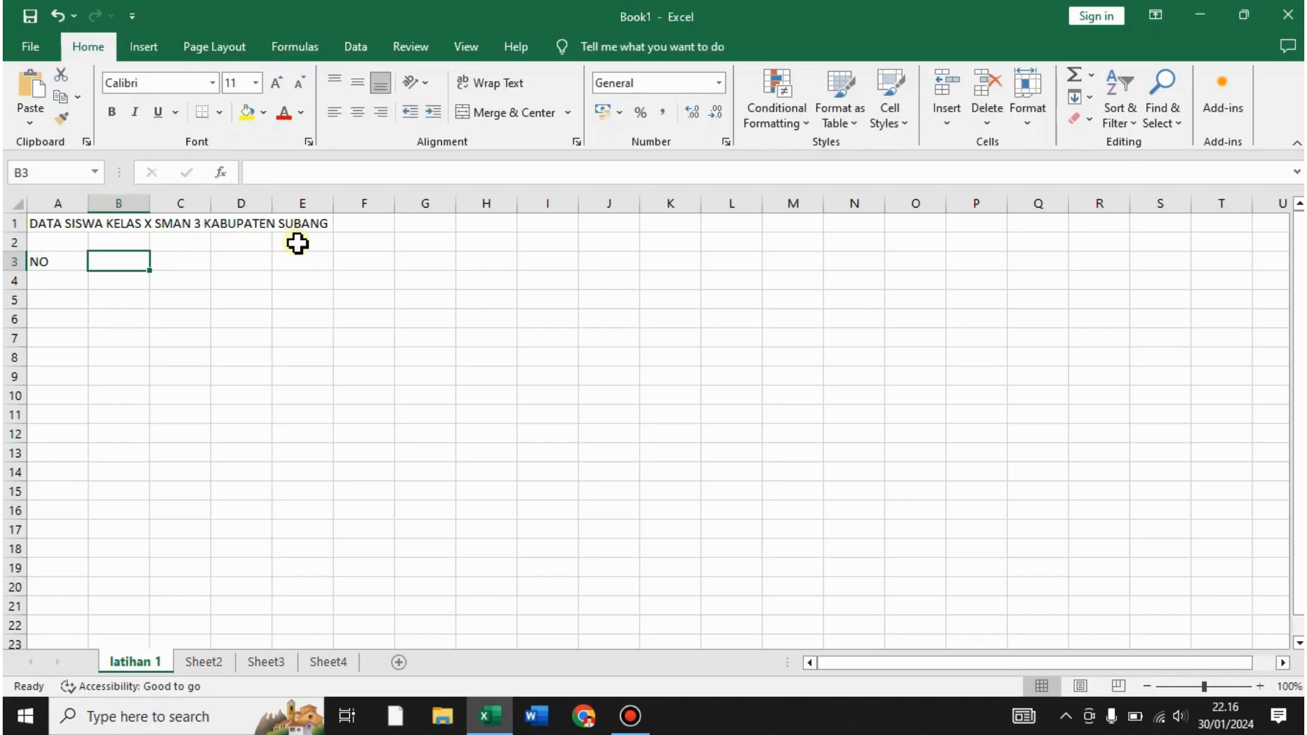
pyautogui.write('NAMA')
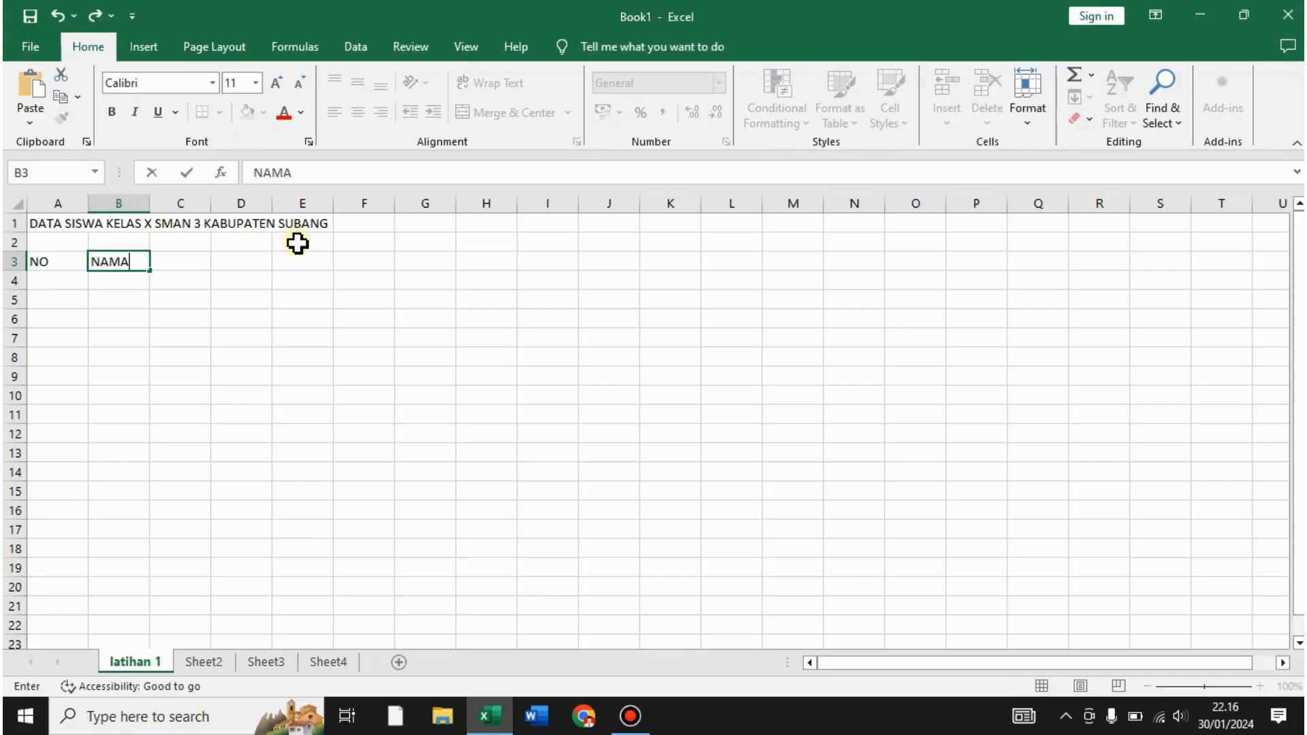
pyautogui.write(' SISWA')
pyautogui.press('Tab')
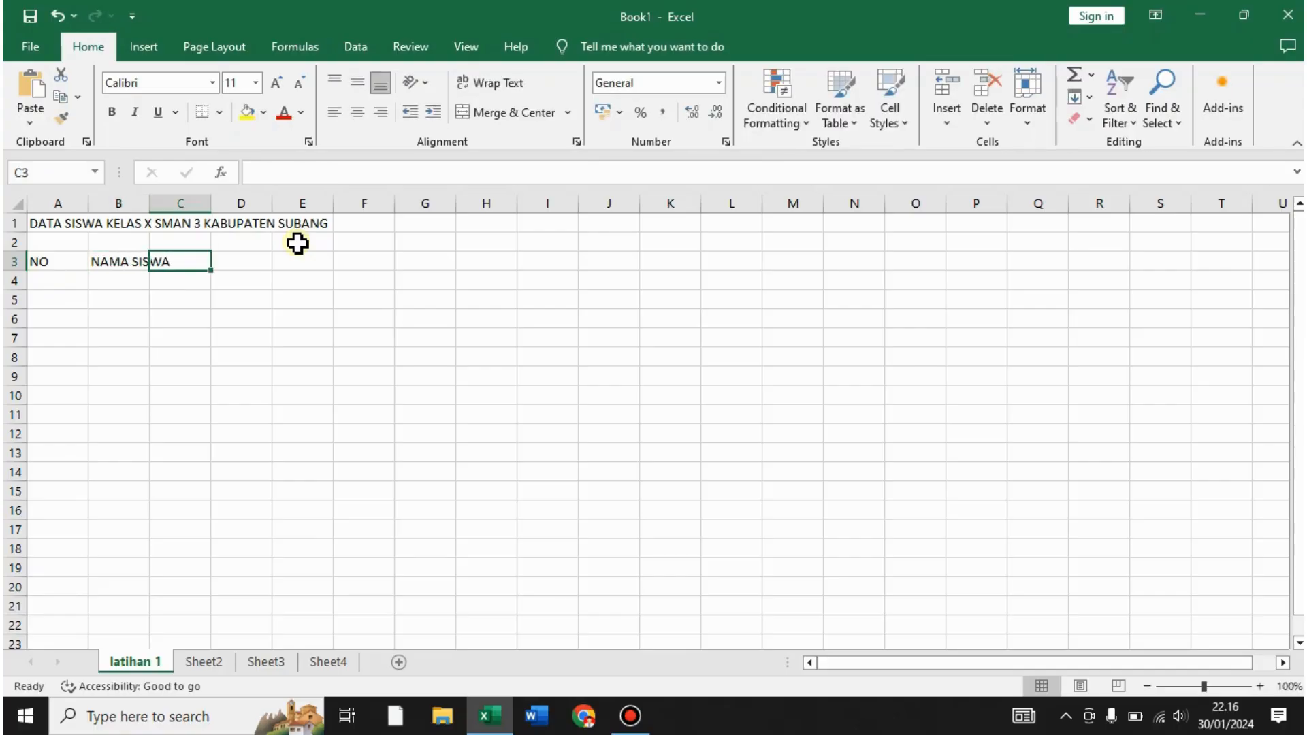
pyautogui.write('KELAS')
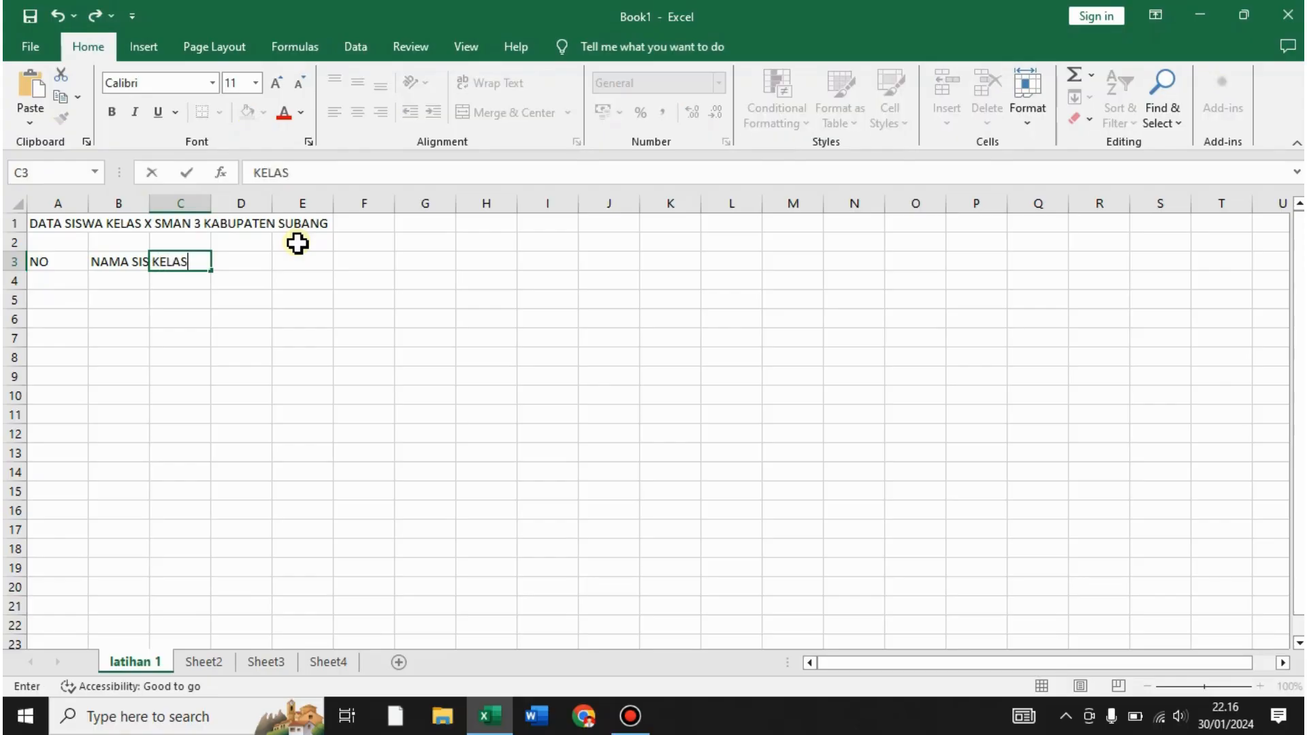
pyautogui.press('Tab')
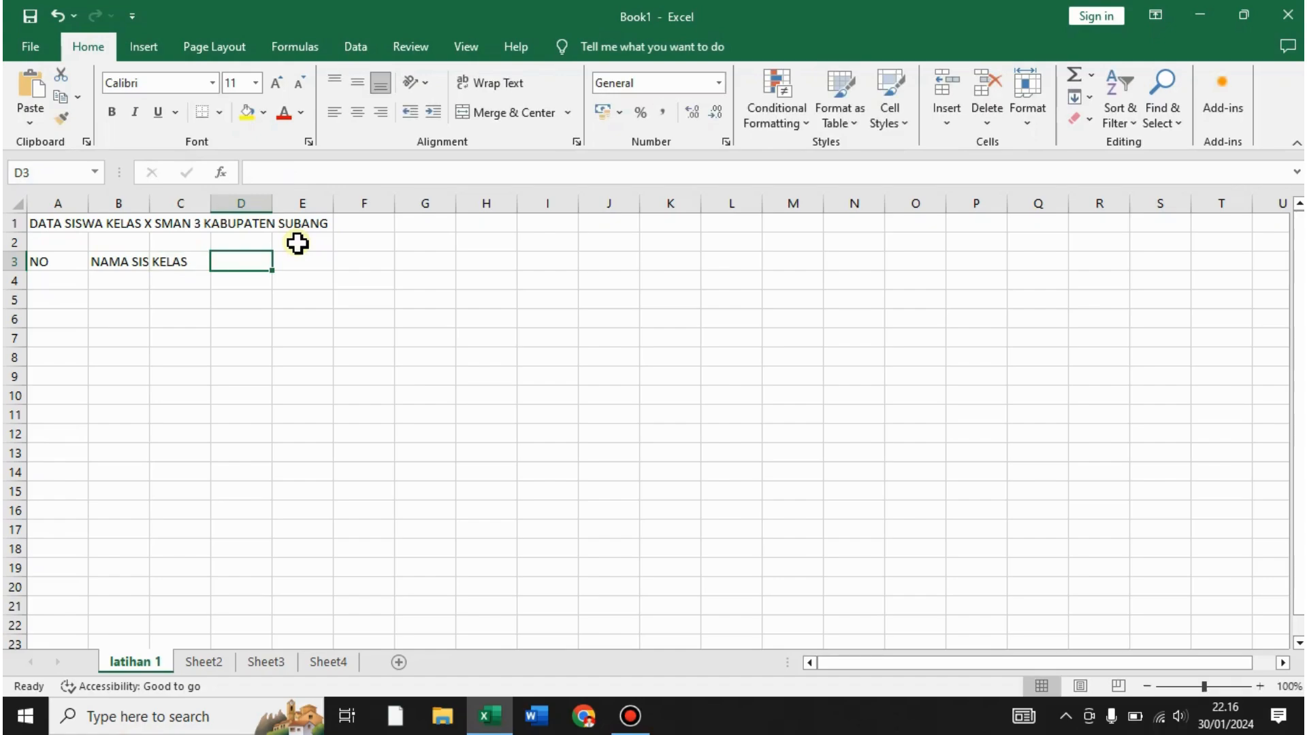
# - Add the JK and KETERANGAN headings in D3 and E3
pyautogui.write('JK')
pyautogui.press('Tab')
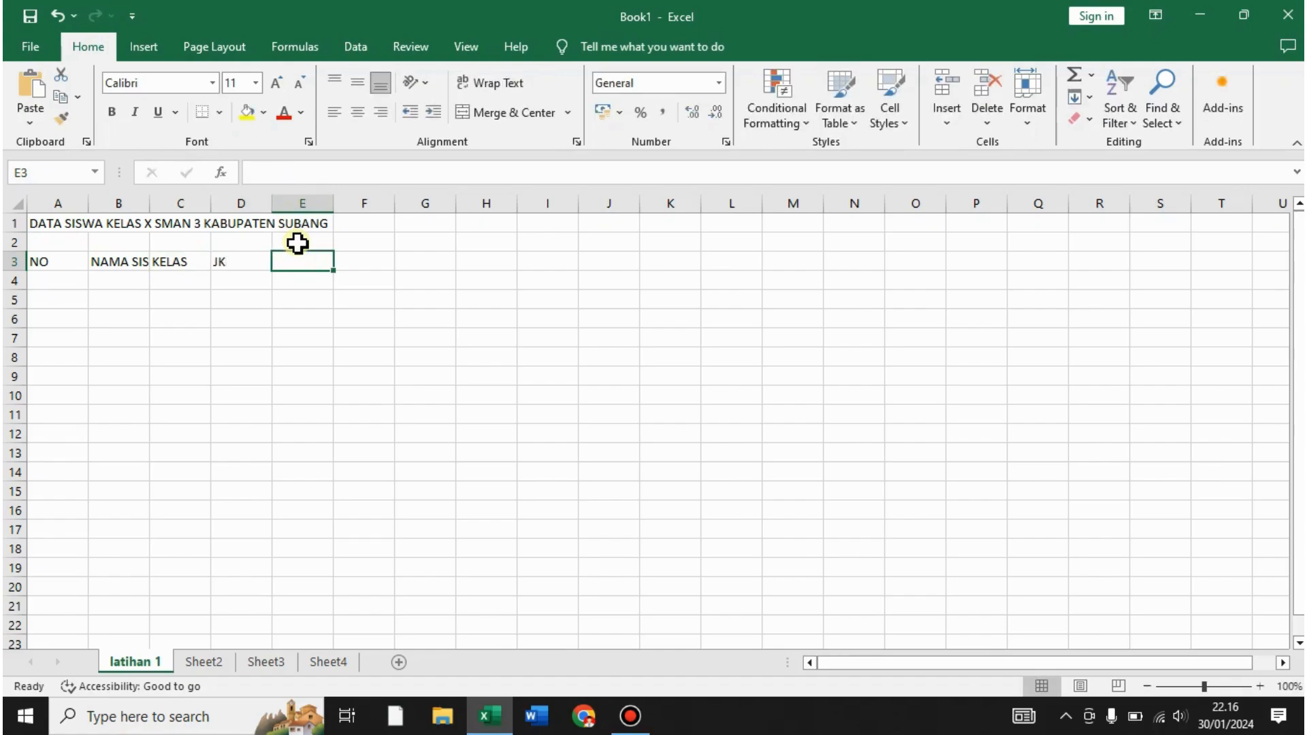
pyautogui.write('KE')
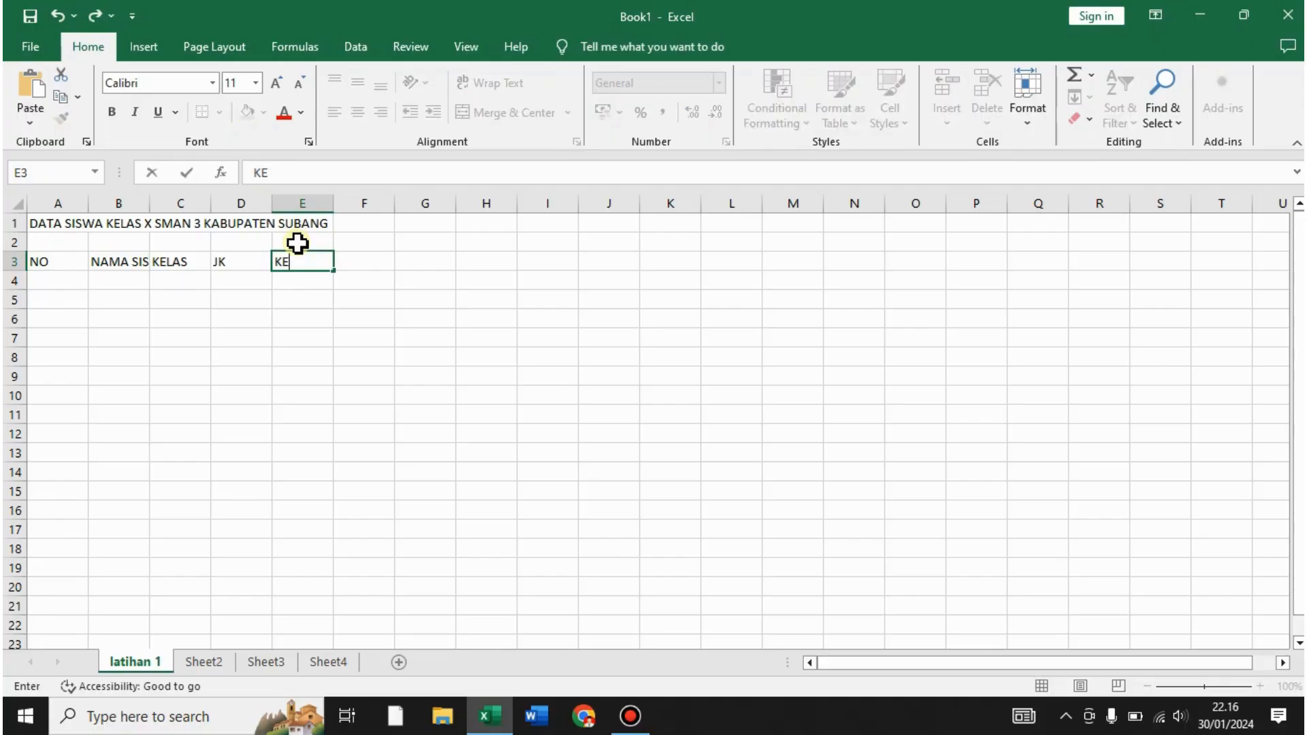
pyautogui.write('TERNGAN')
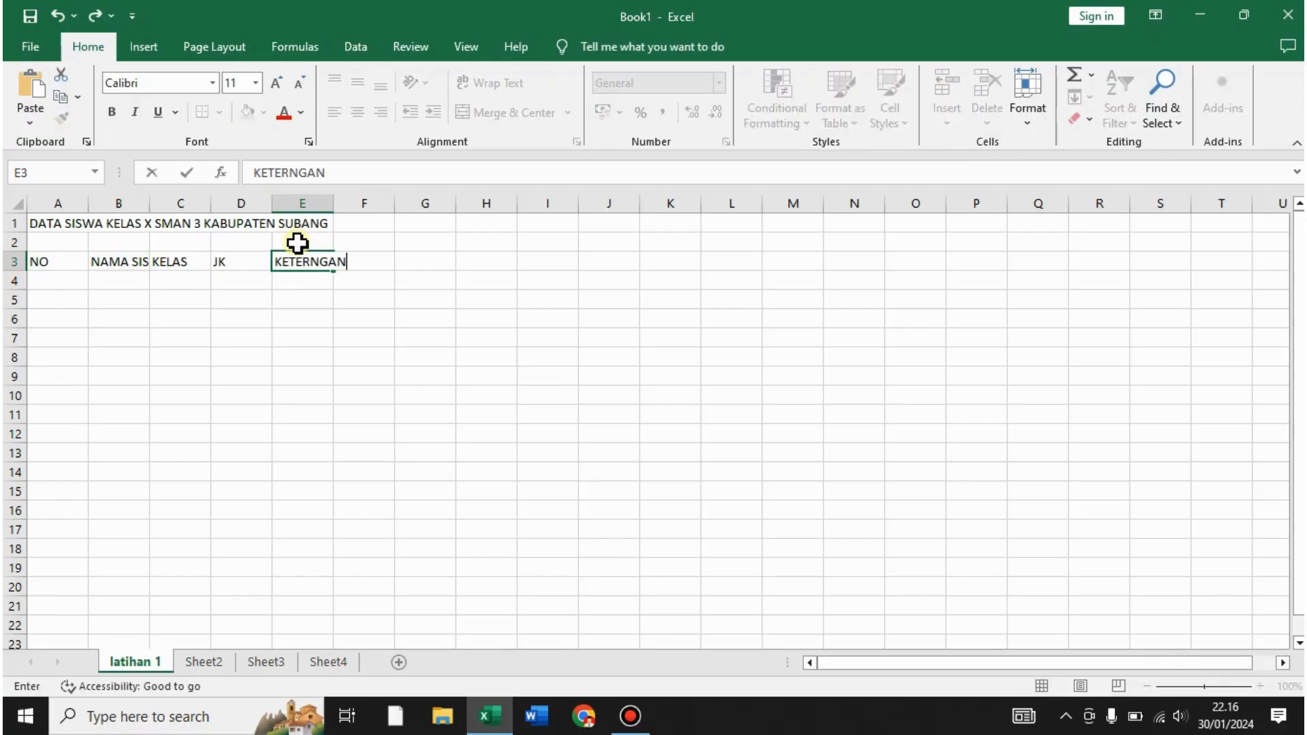
pyautogui.press('BackSpace')
pyautogui.press('BackSpace')
pyautogui.press('BackSpace')
pyautogui.press('BackSpace')
pyautogui.write('ANGAN')
pyautogui.press('Return')
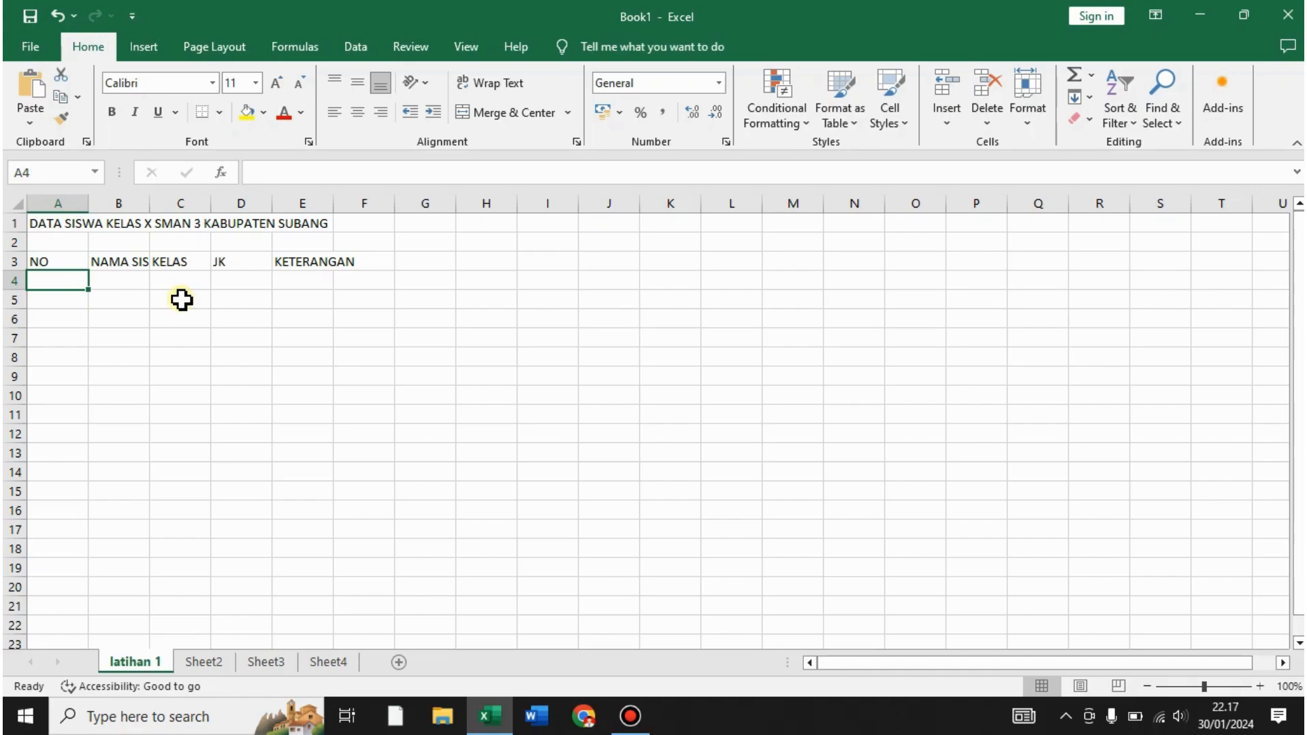
# - Enter 1 in A4, then type the numbers 1 to 4 down A4:A7
pyautogui.write('1')
pyautogui.press('Return')
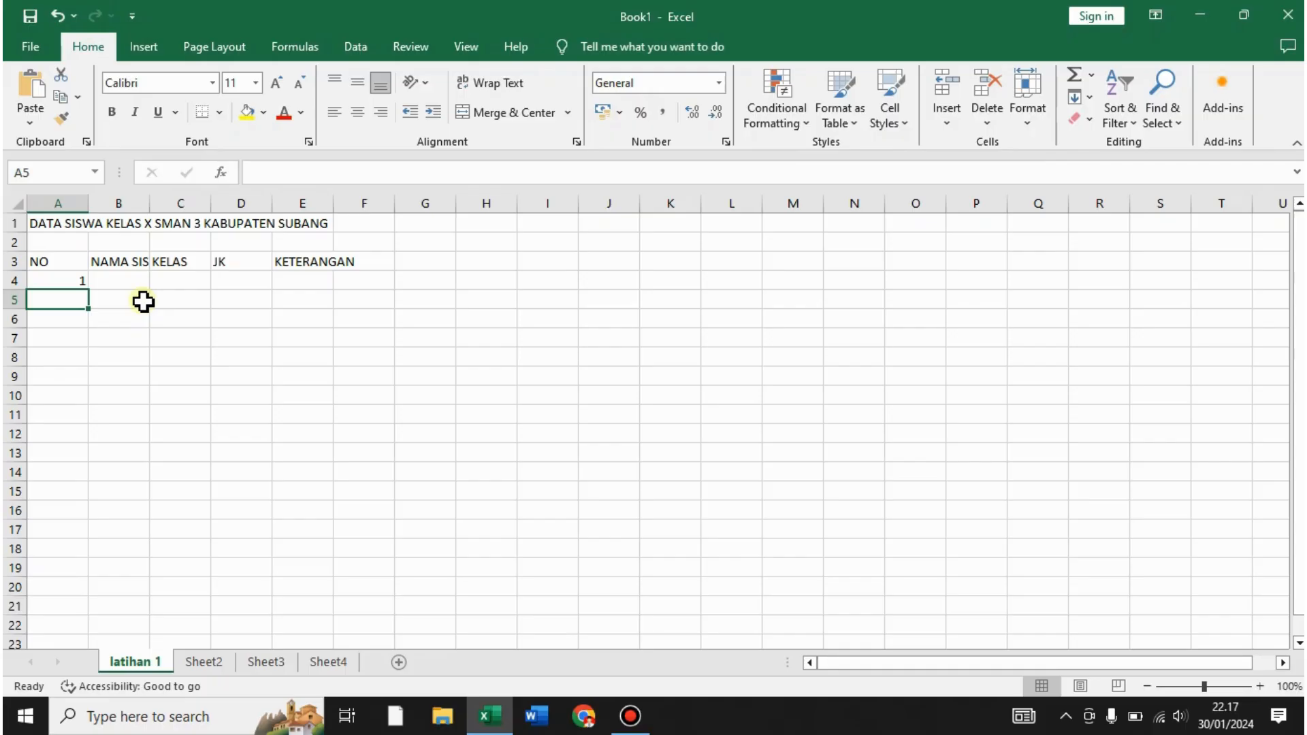
pyautogui.click(64, 282)
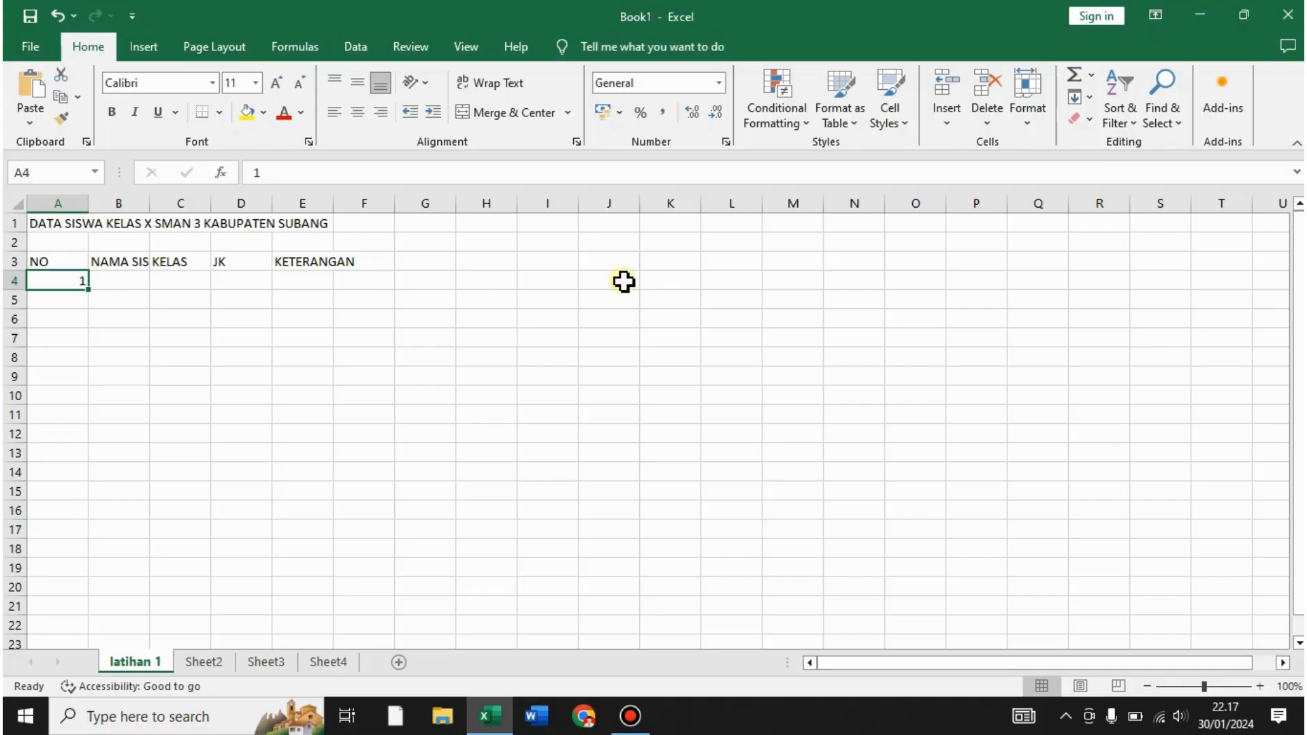
pyautogui.write('1')
pyautogui.press('Return')
pyautogui.write('2')
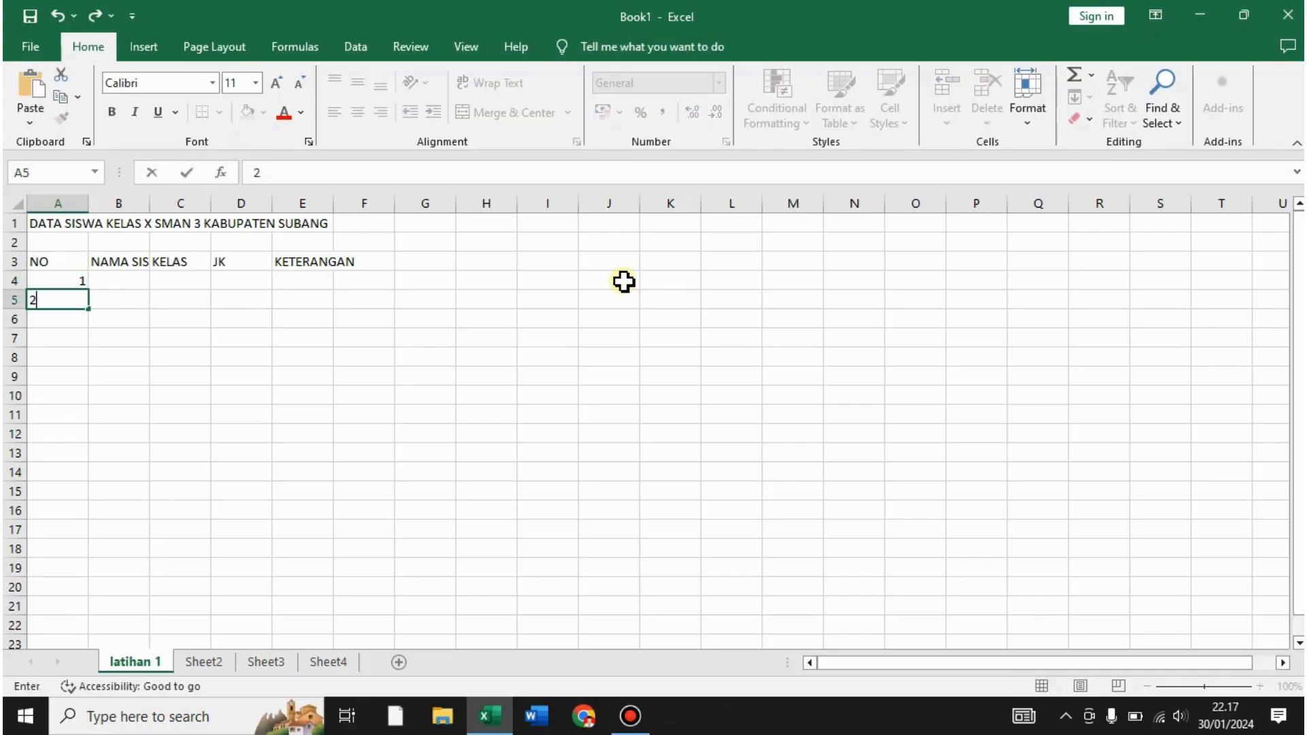
pyautogui.press('Return')
pyautogui.write('3')
pyautogui.press('Return')
pyautogui.write('4')
pyautogui.press('Return')
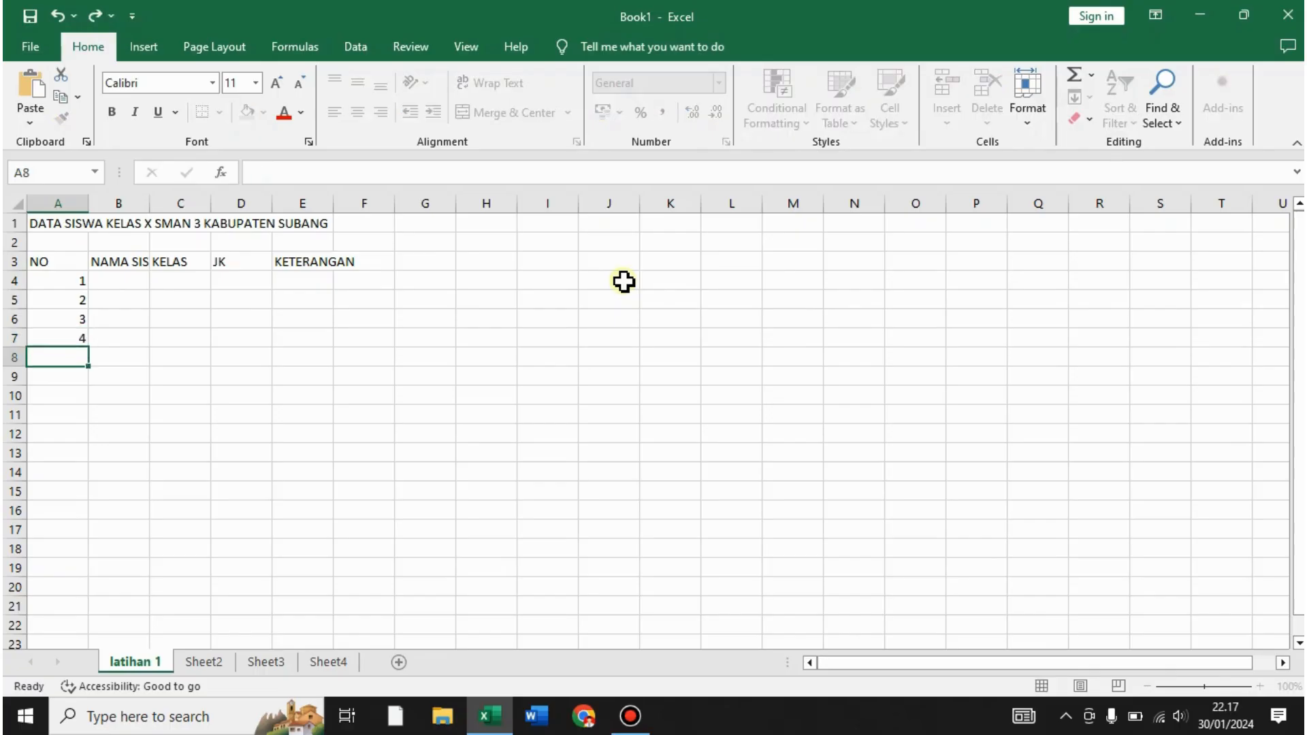
# - Clear the numbers below A4 and re-enter 1 in A4
pyautogui.click(620, 283)
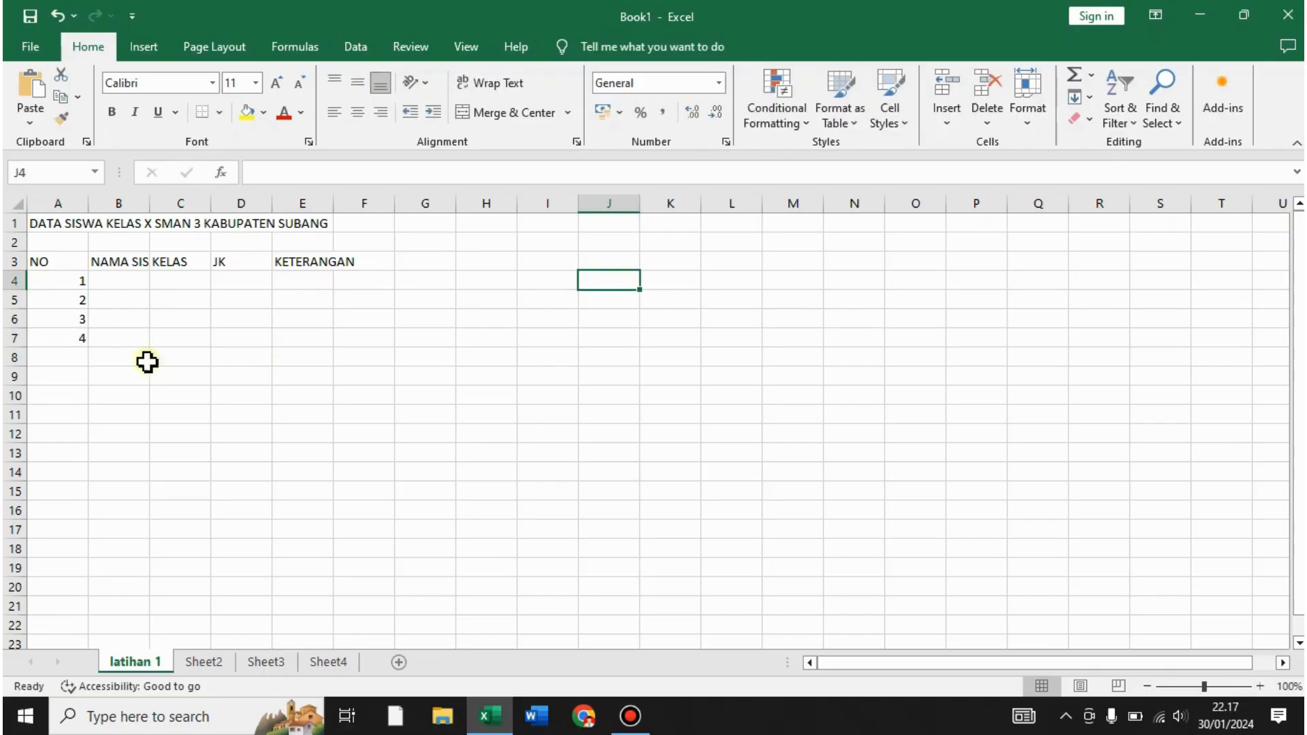
pyautogui.moveTo(82, 303); pyautogui.dragTo(67, 397)
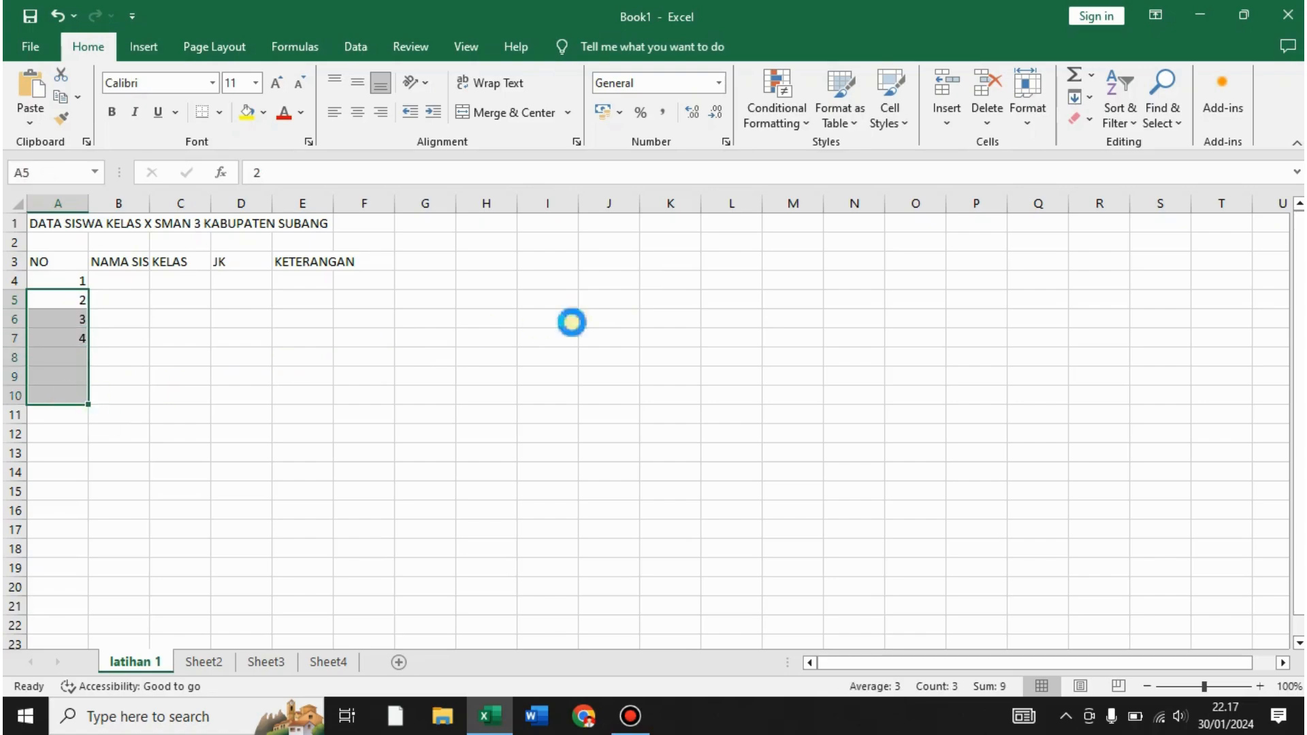
pyautogui.press('Delete')
pyautogui.click(572, 324)
pyautogui.click(77, 286)
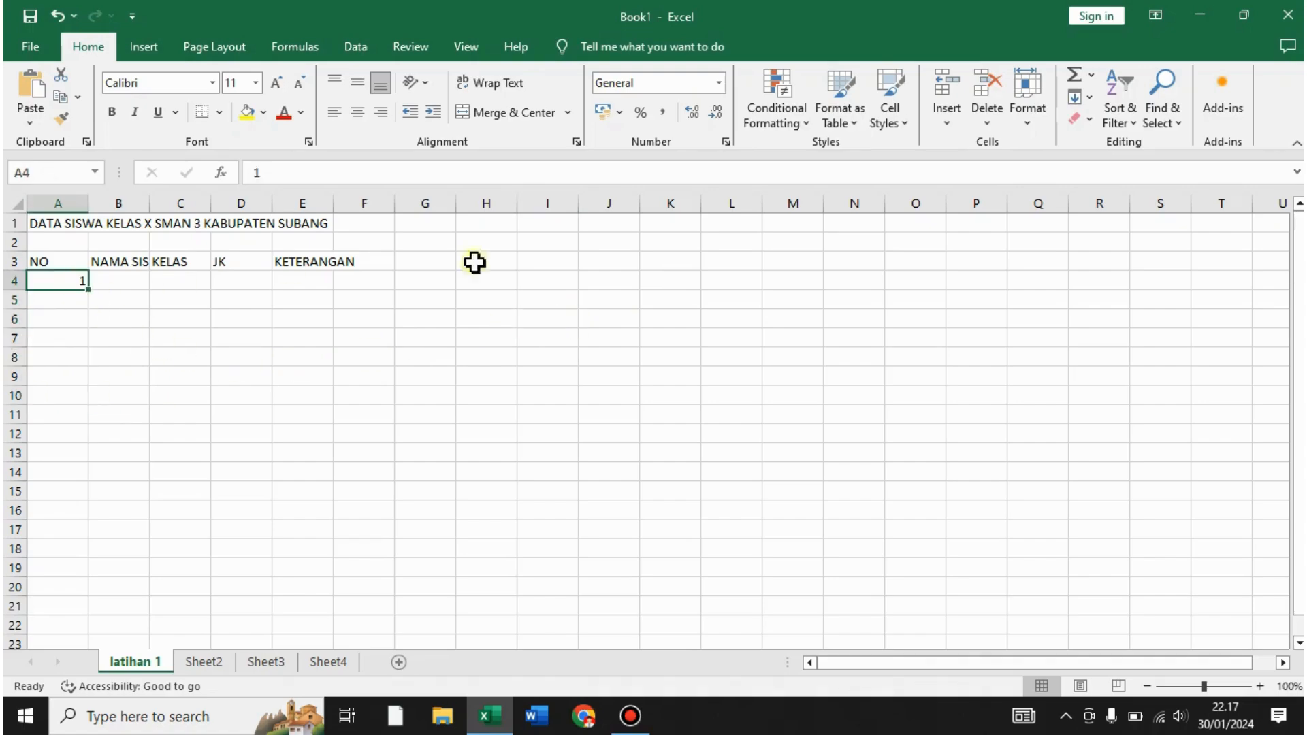
pyautogui.write('1')
pyautogui.press('Return')
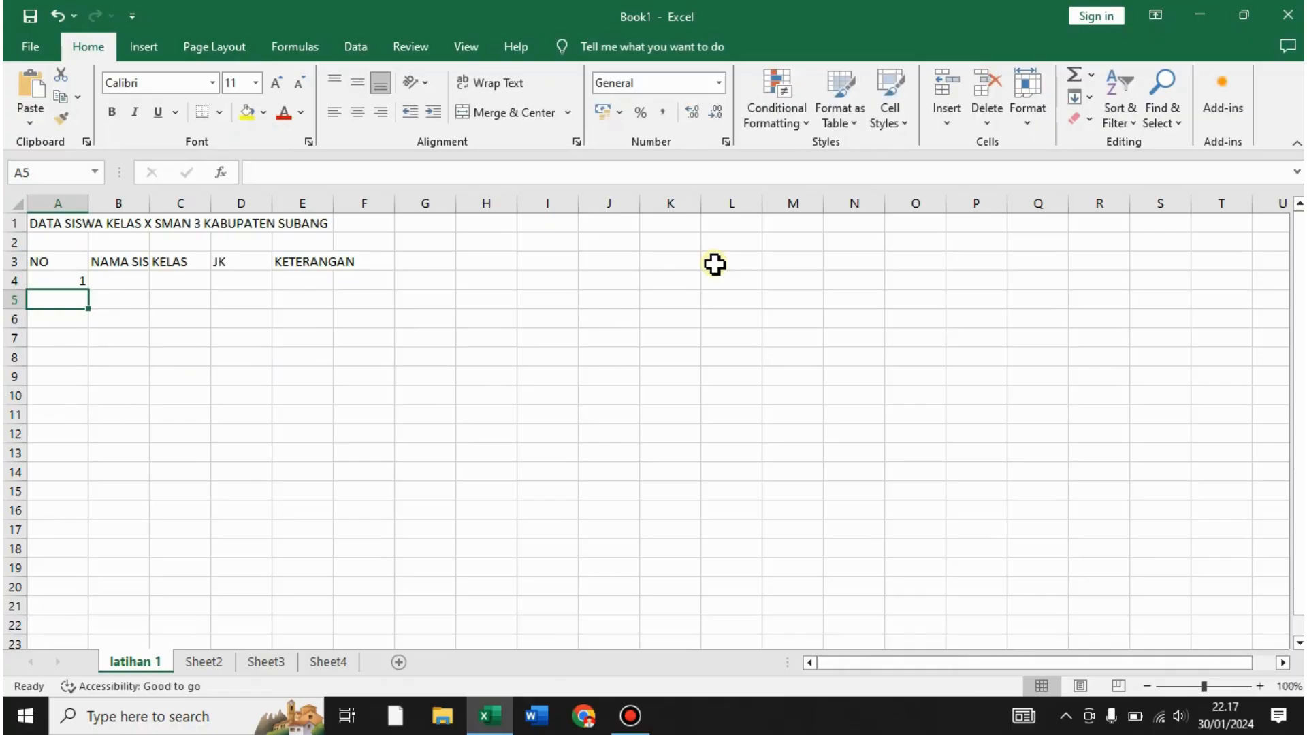
# - Fill A4 down to A13 as a series, numbering the NO column 1 through 10
pyautogui.click(73, 281)
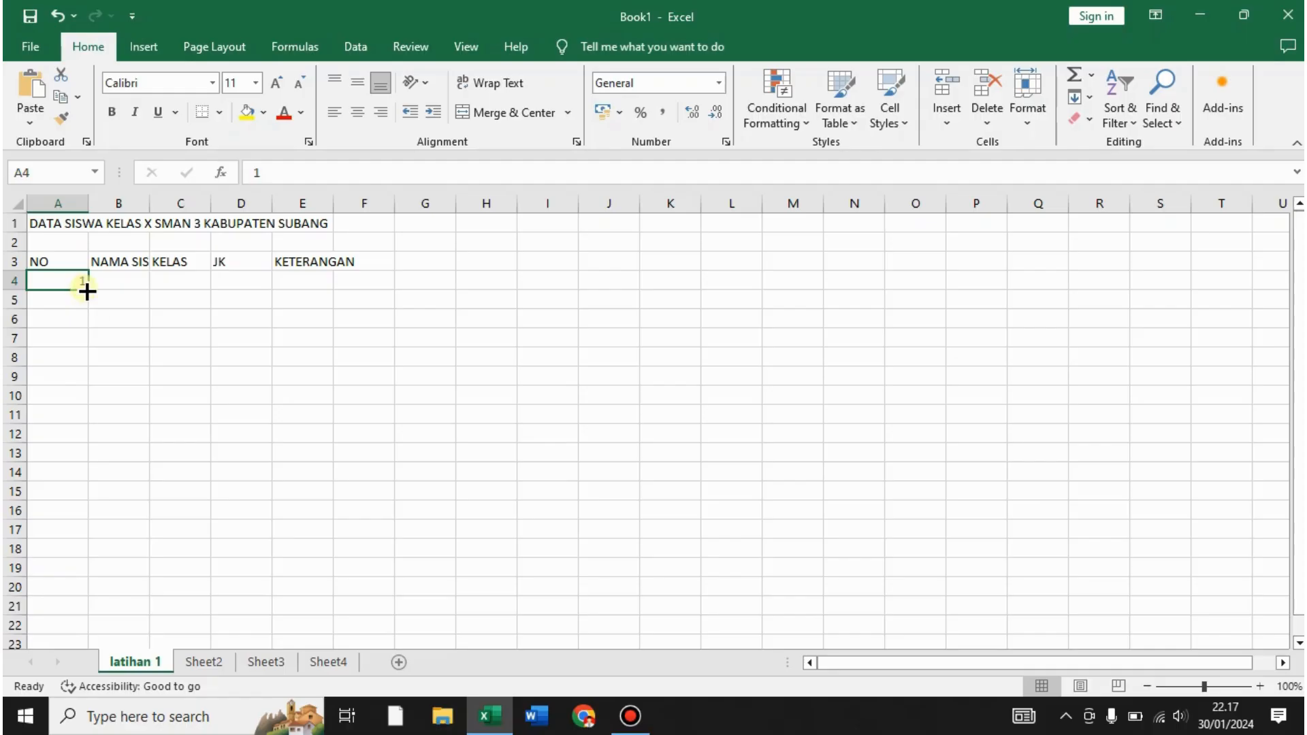
pyautogui.moveTo(87, 291); pyautogui.dragTo(79, 436)
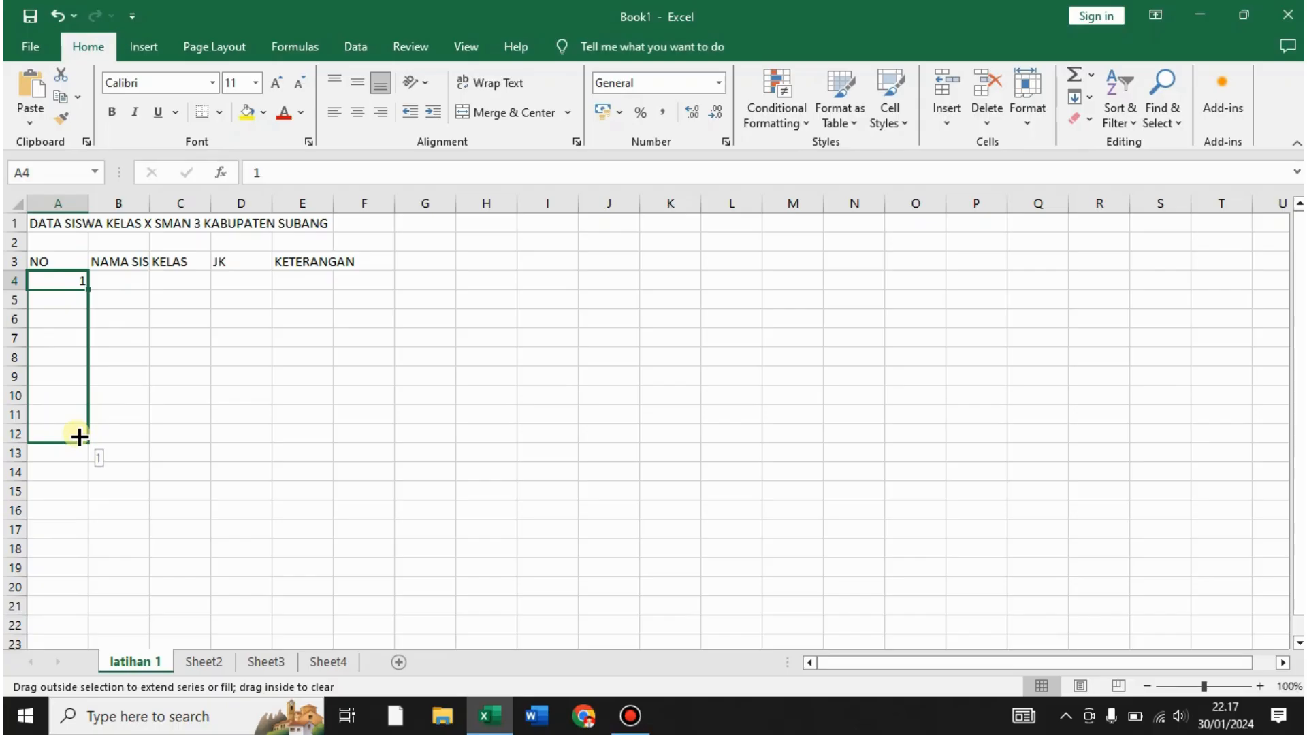
pyautogui.moveTo(79, 437); pyautogui.dragTo(90, 470)
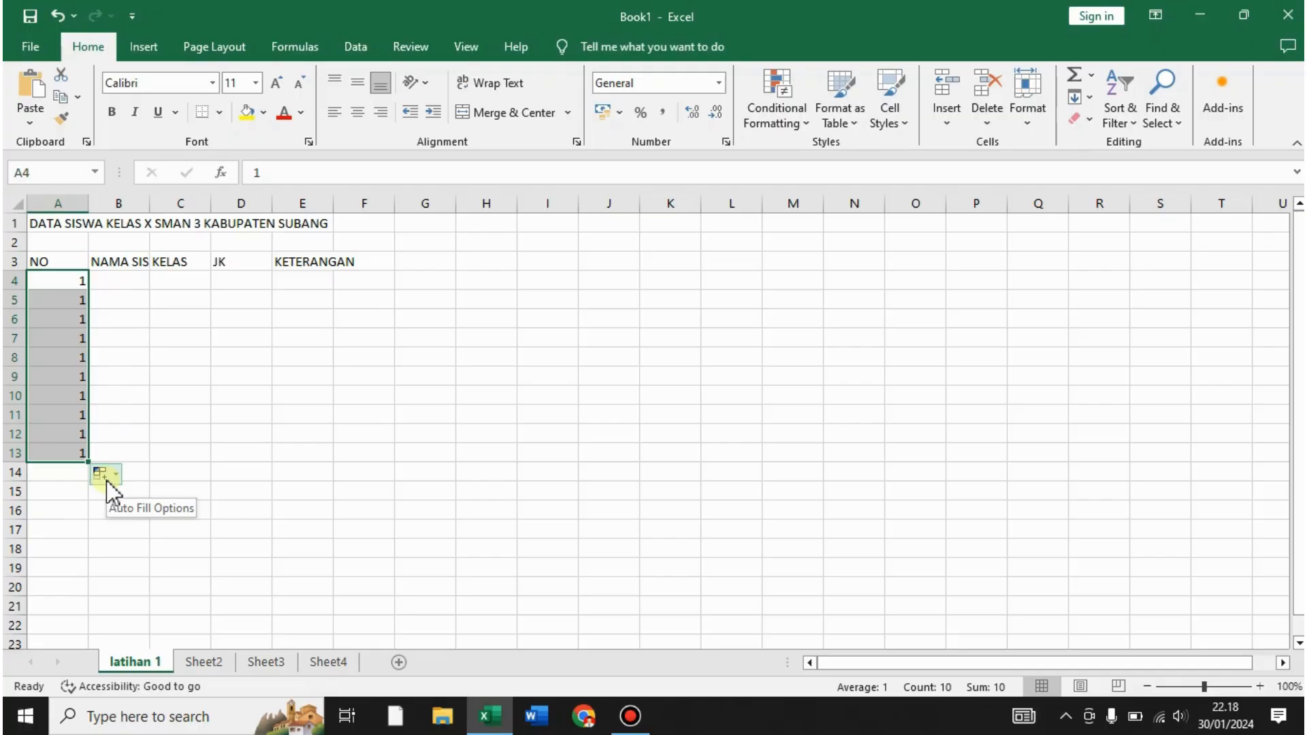
pyautogui.click(102, 475)
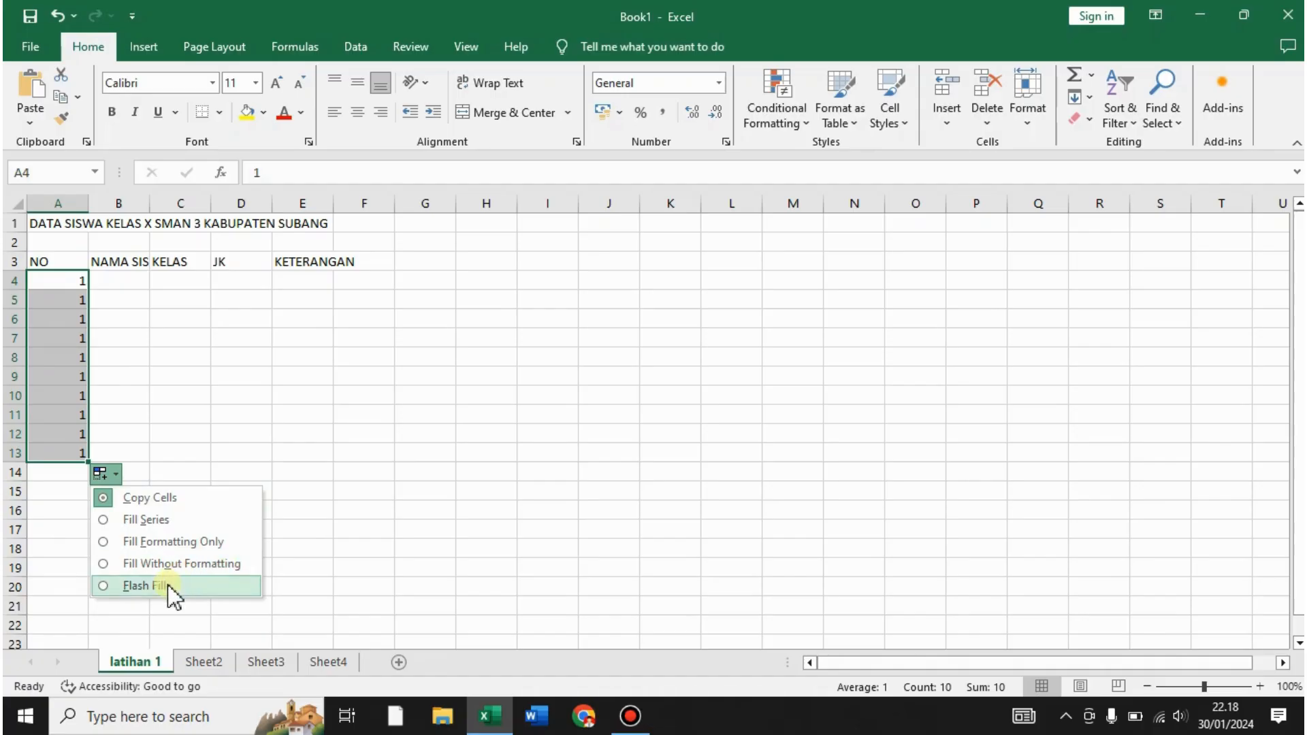
pyautogui.click(166, 521)
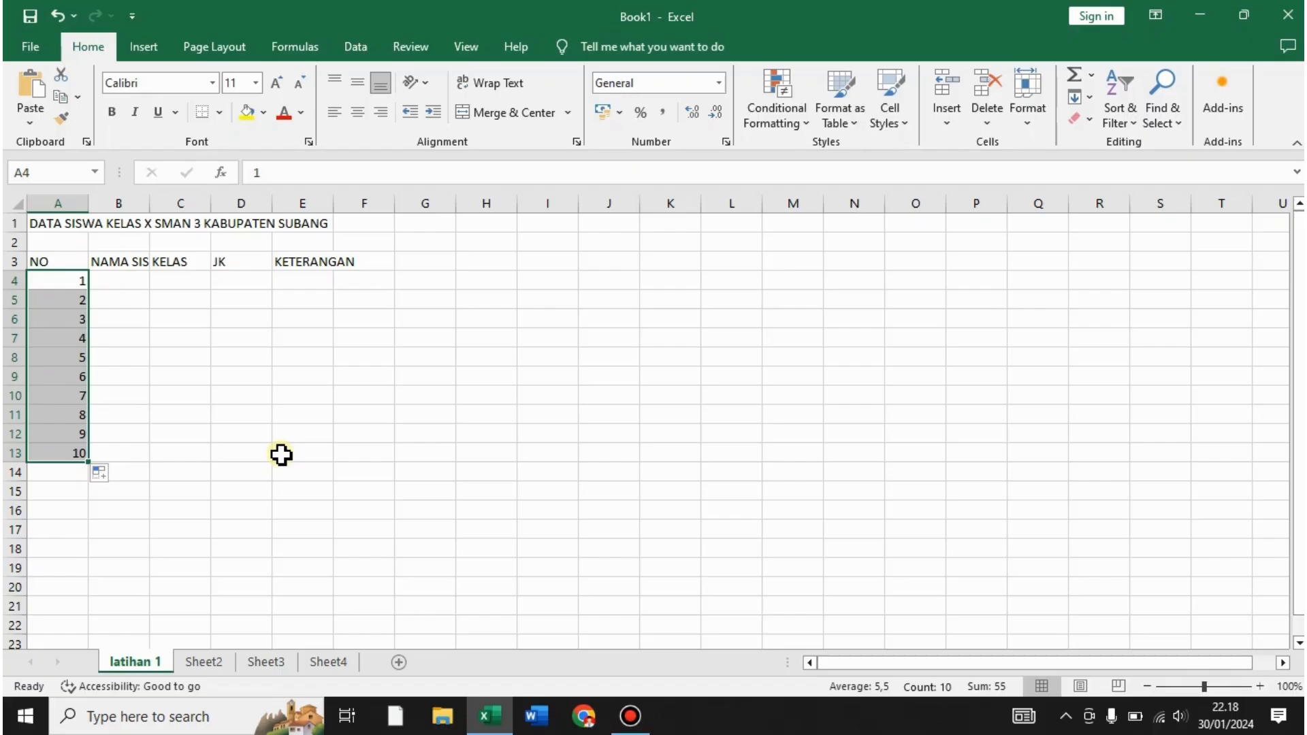
pyautogui.click(285, 454)
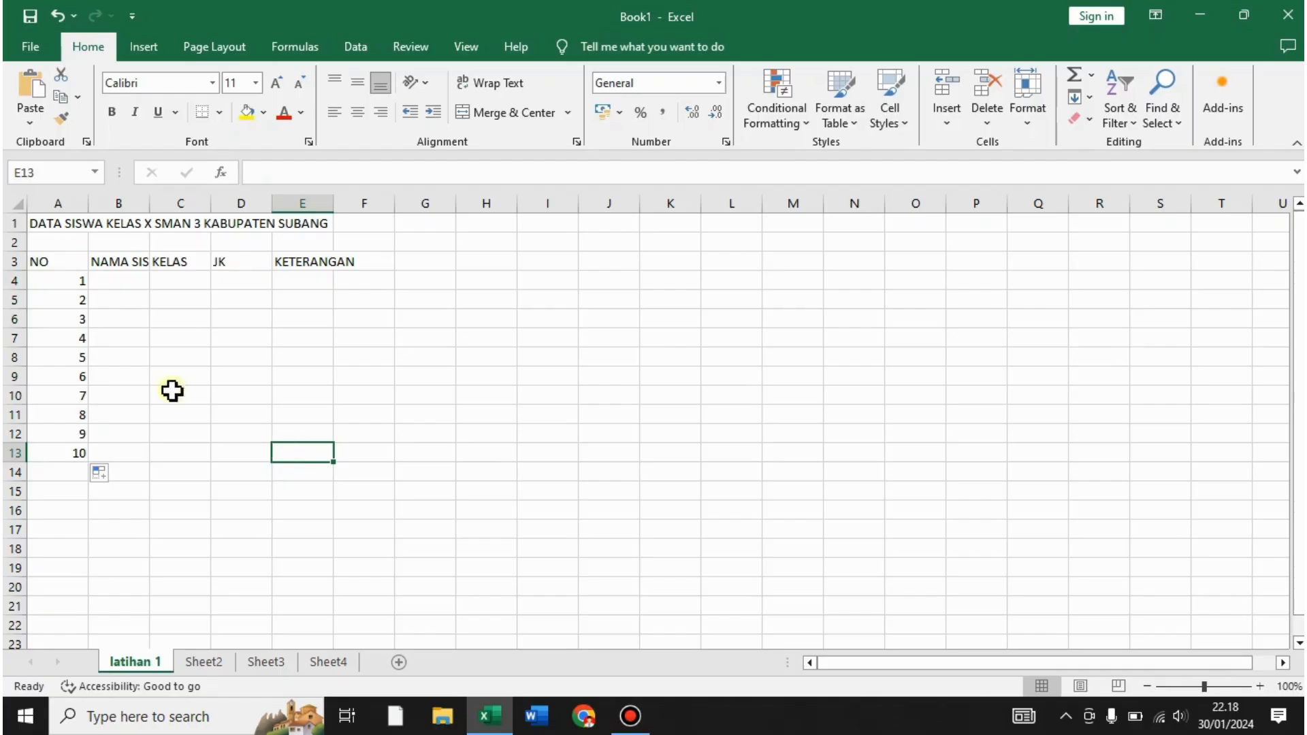
pyautogui.click(67, 286)
pyautogui.click(106, 287)
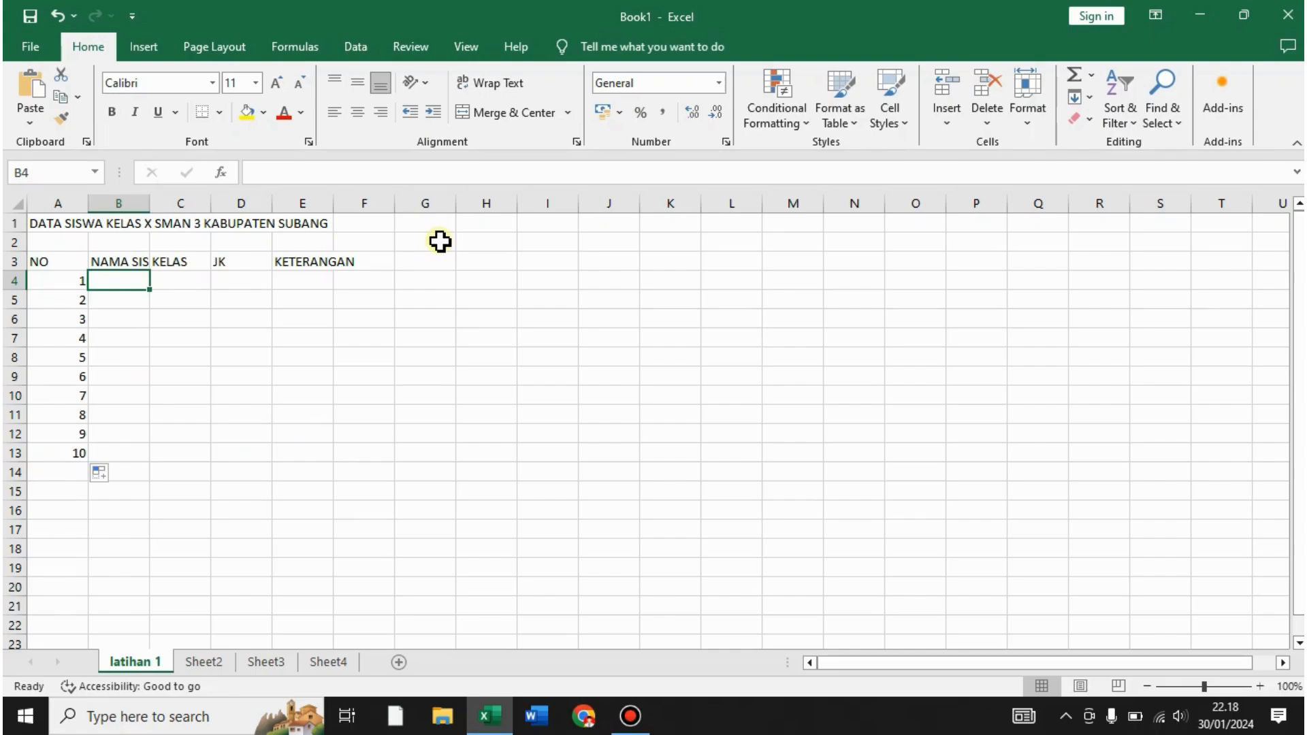
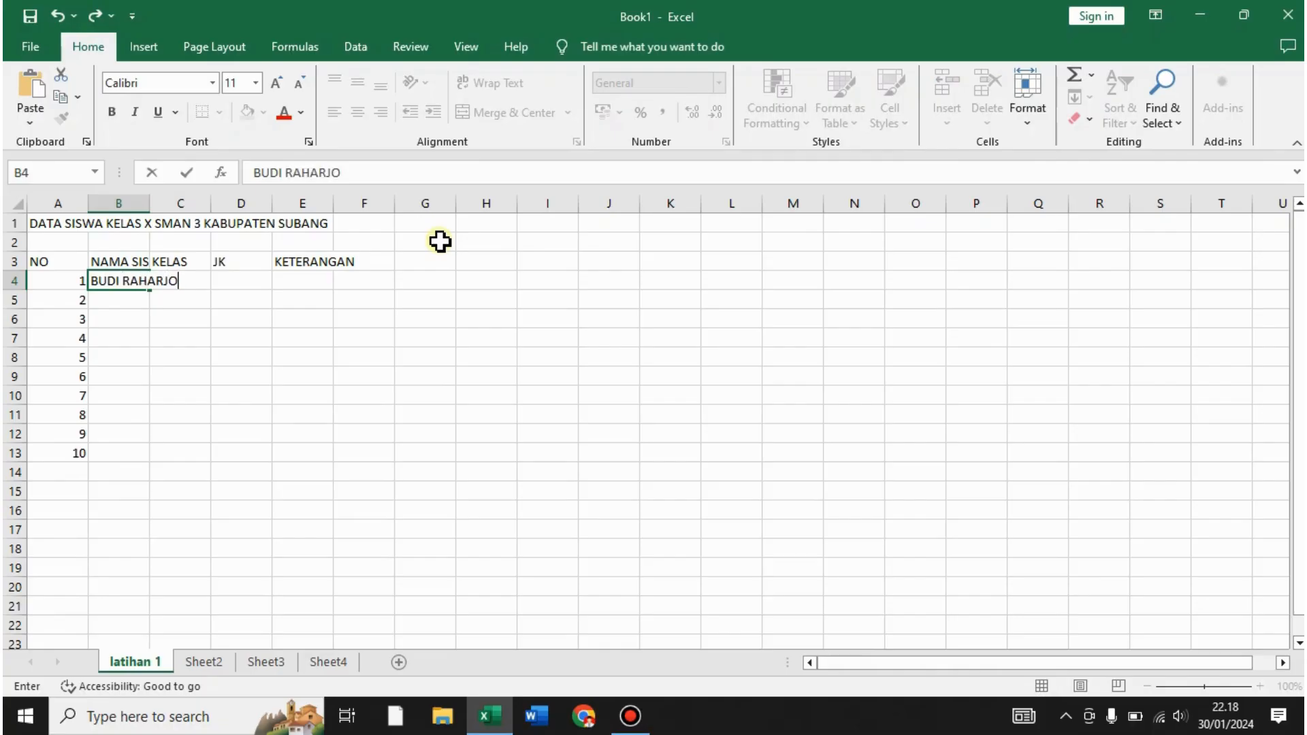
# - Enter the first five student names in B4:B8
pyautogui.press('Return')
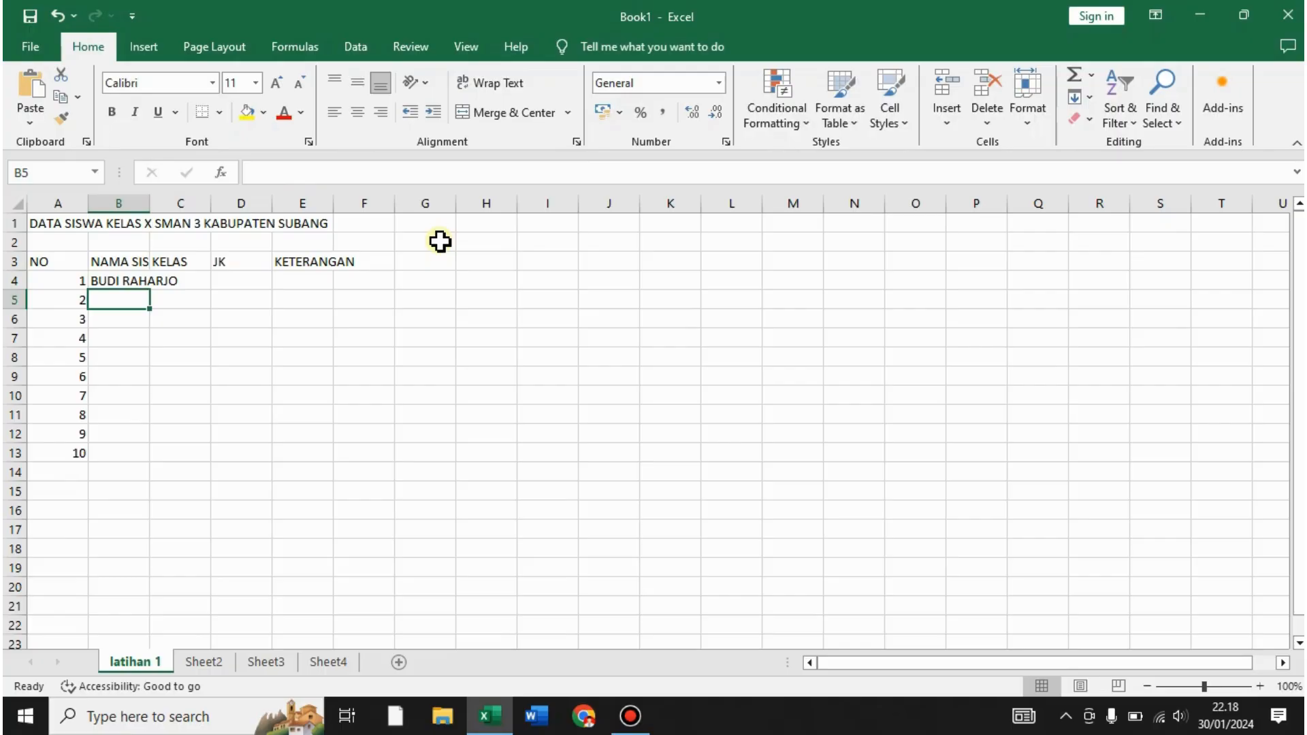
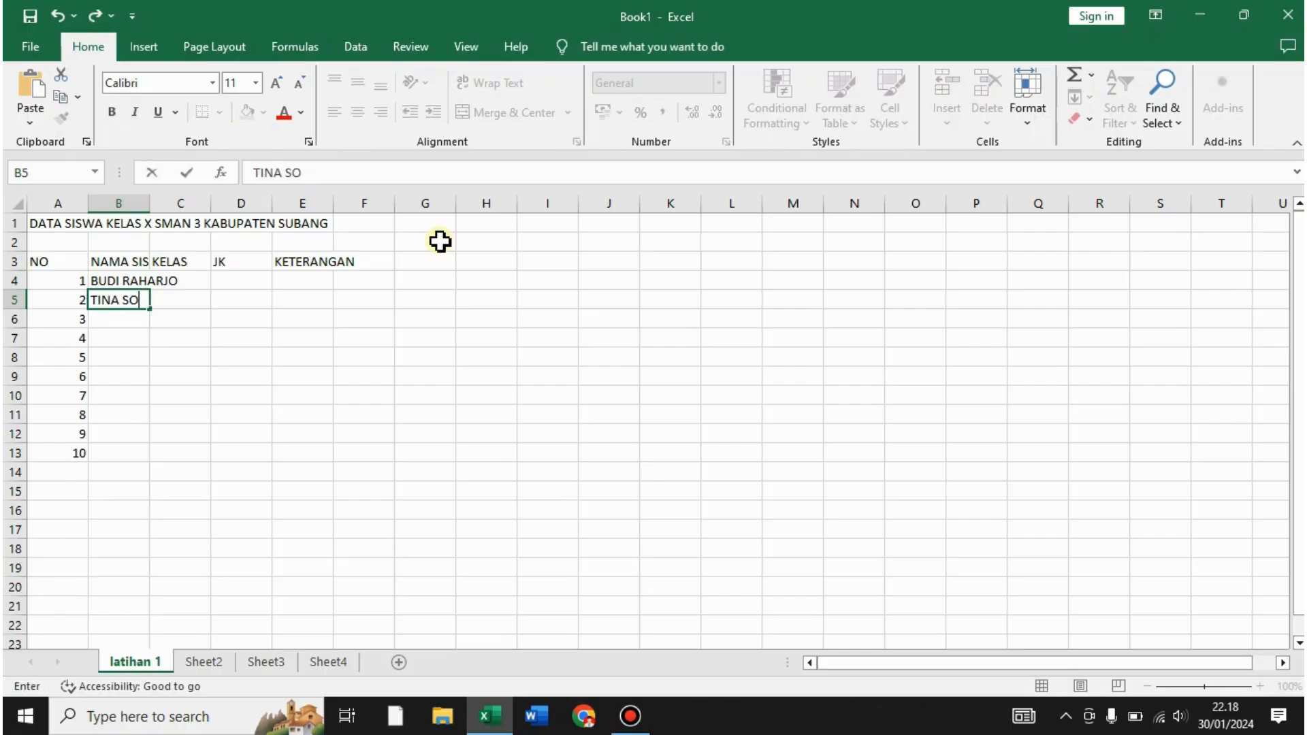
pyautogui.hotkey('ctrl', 'Return')
pyautogui.press('Return')
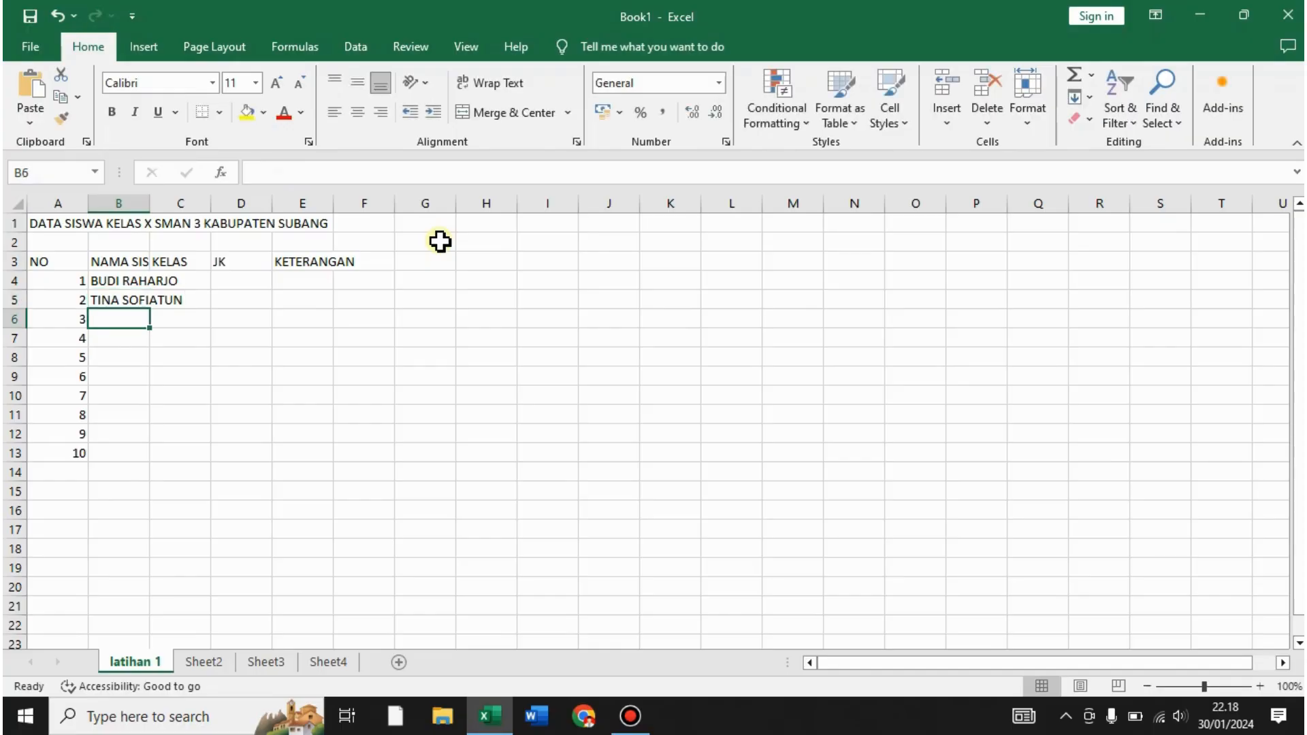
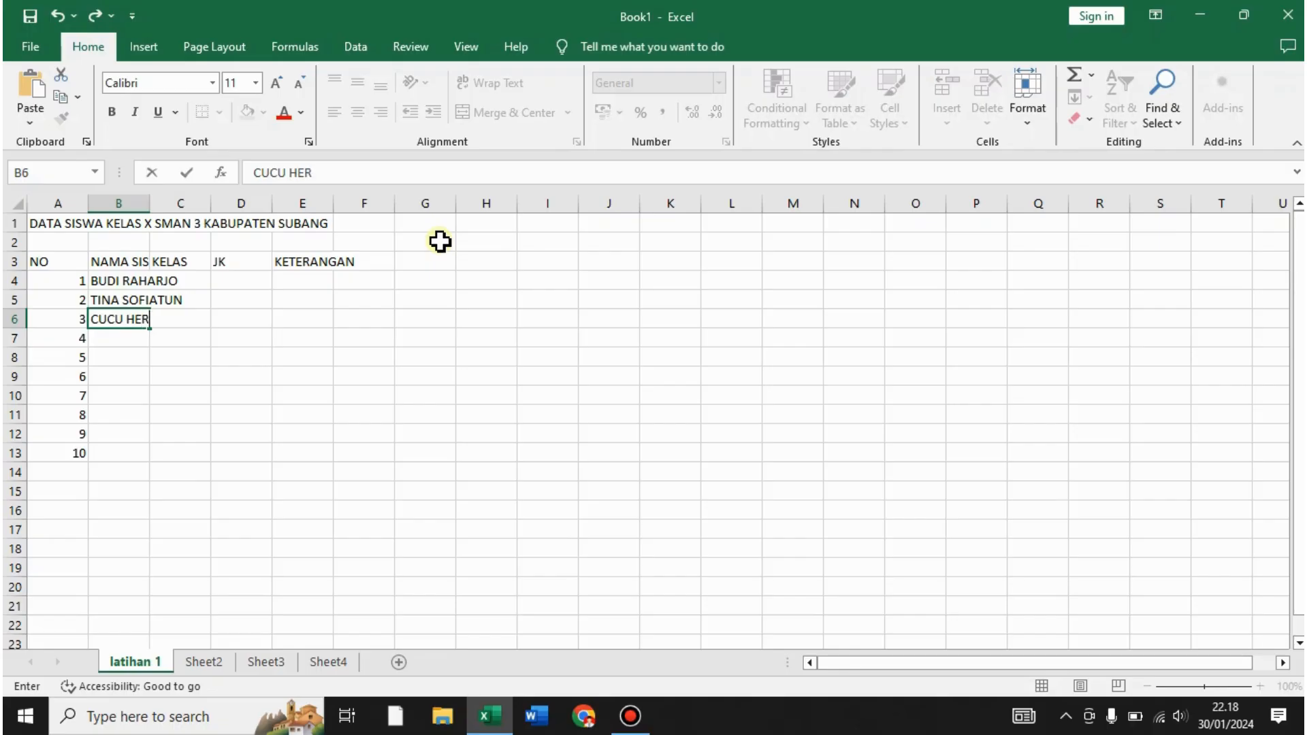
pyautogui.press('Return')
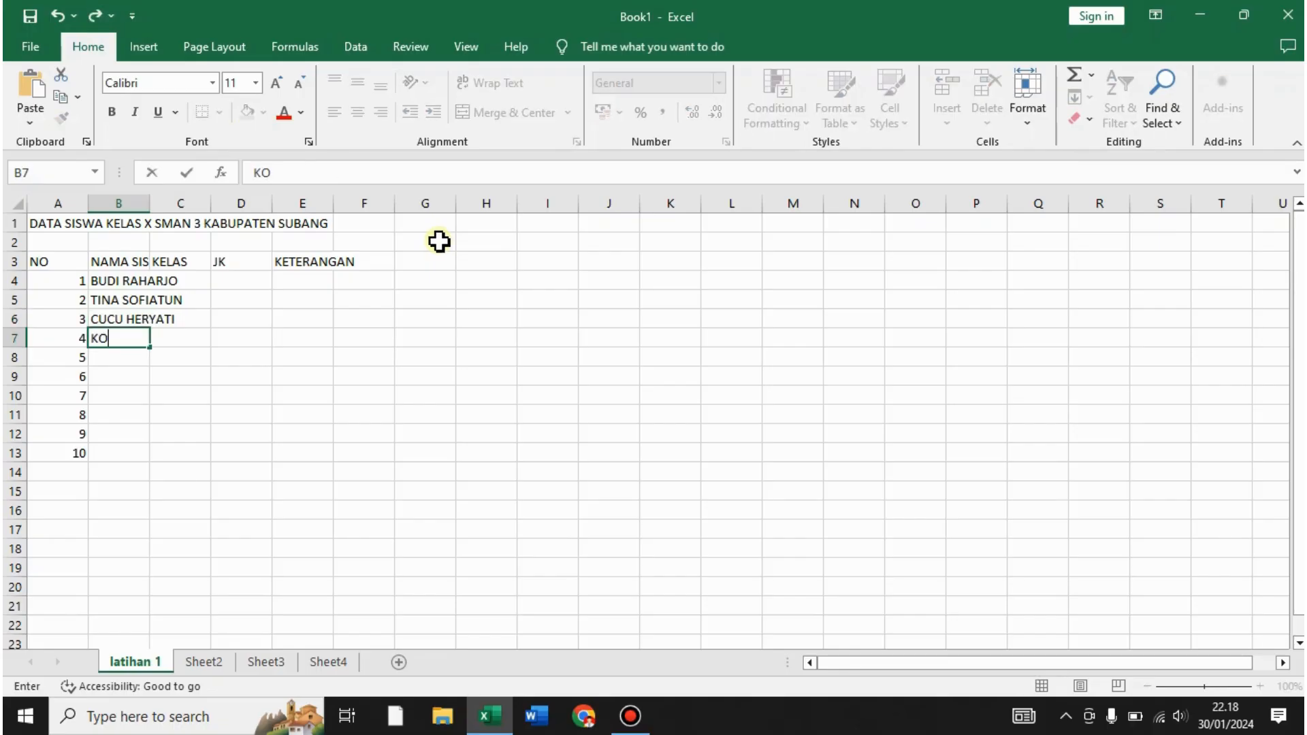
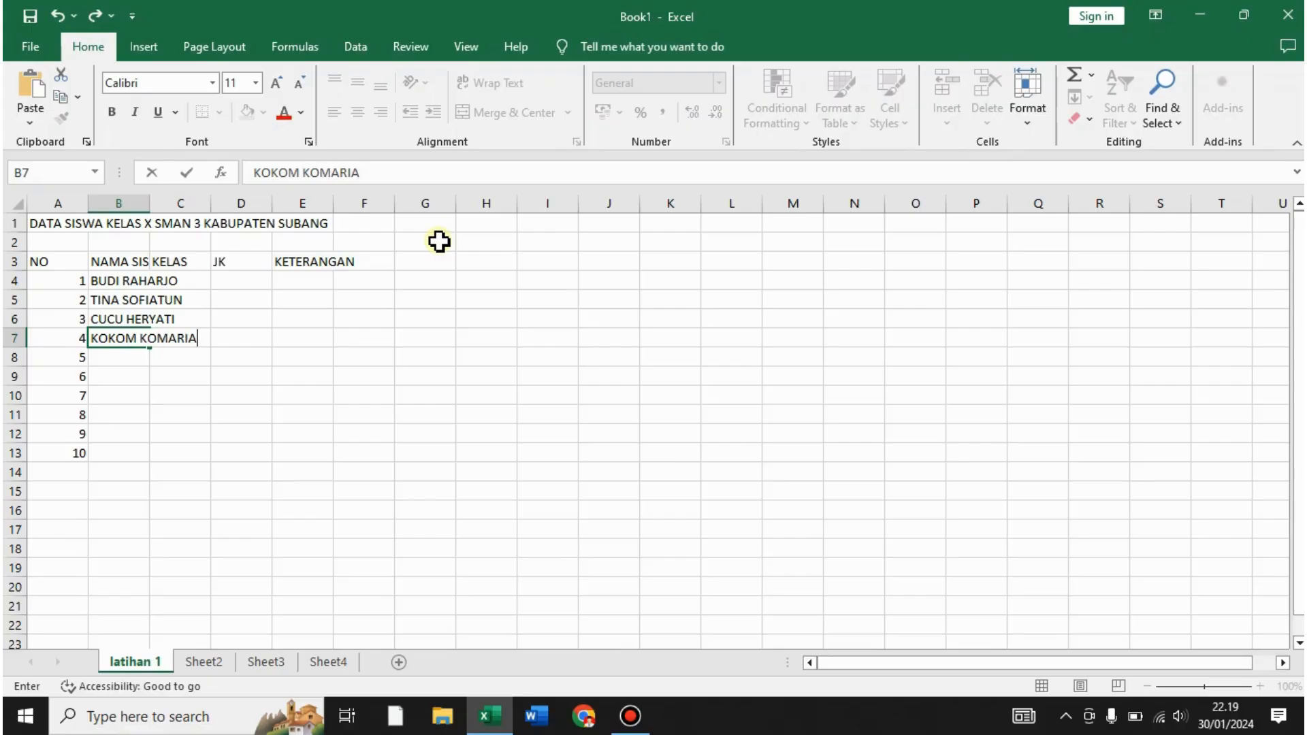
pyautogui.press('Return')
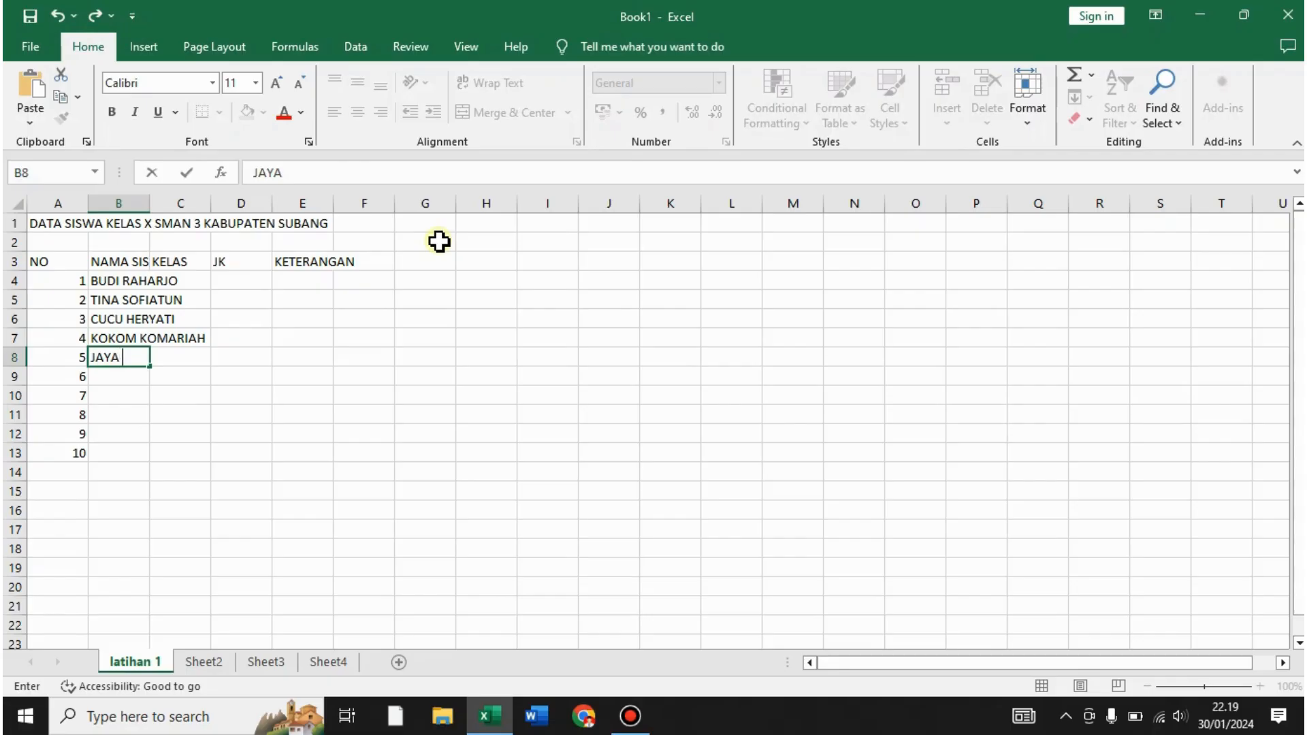
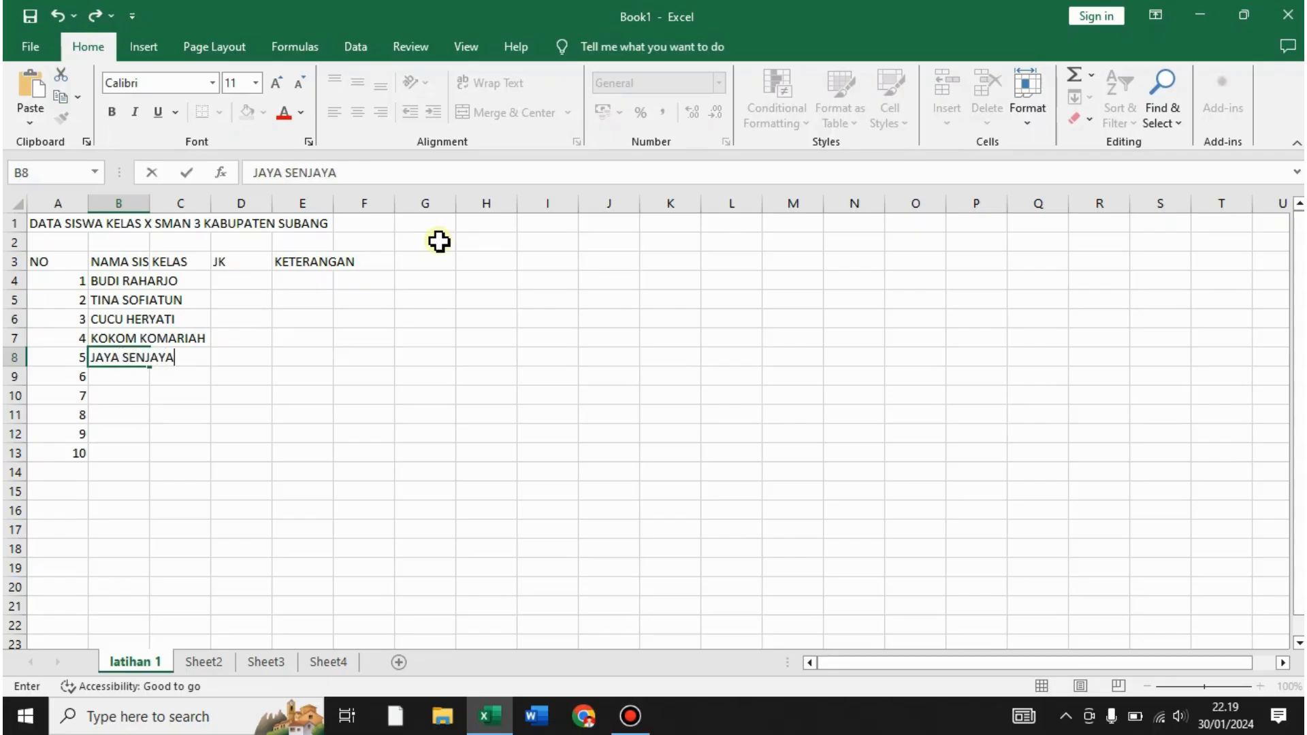
pyautogui.press('Return')
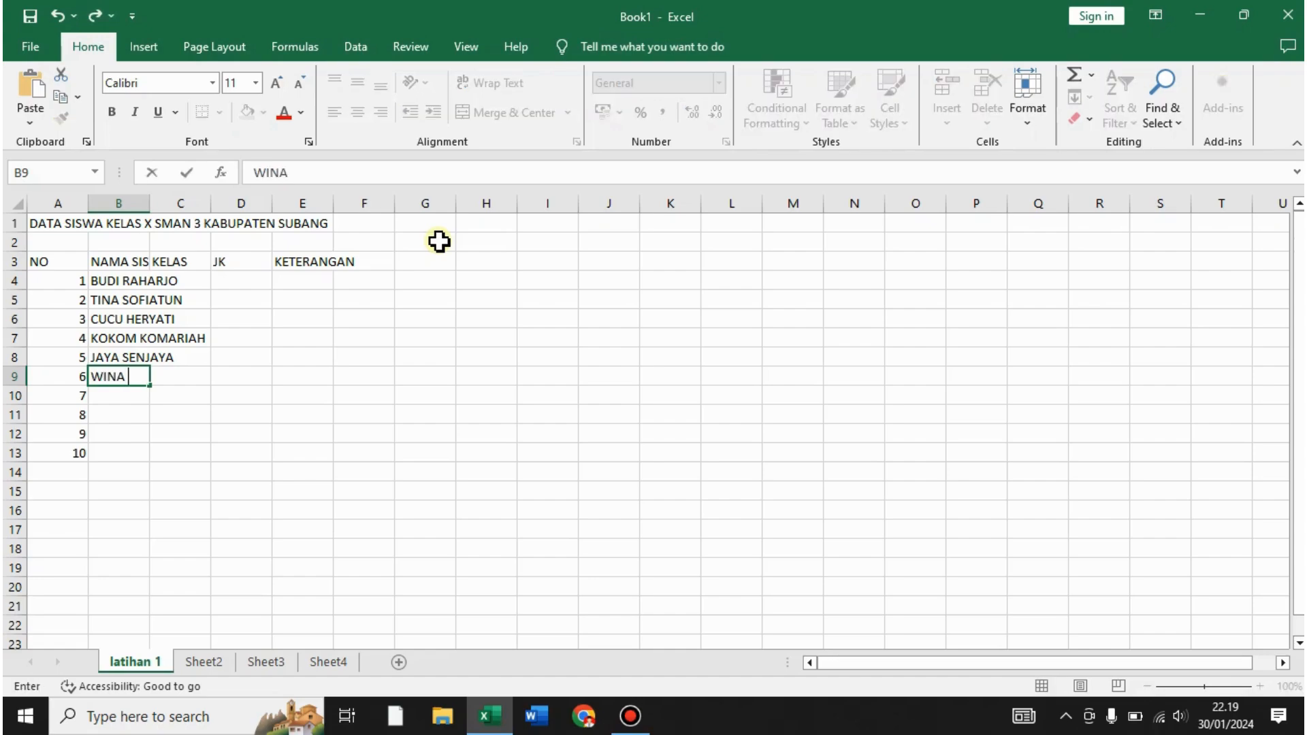
# - Enter the remaining five student names in B9:B13
pyautogui.press('Return')
pyautogui.write('SYAFITR')
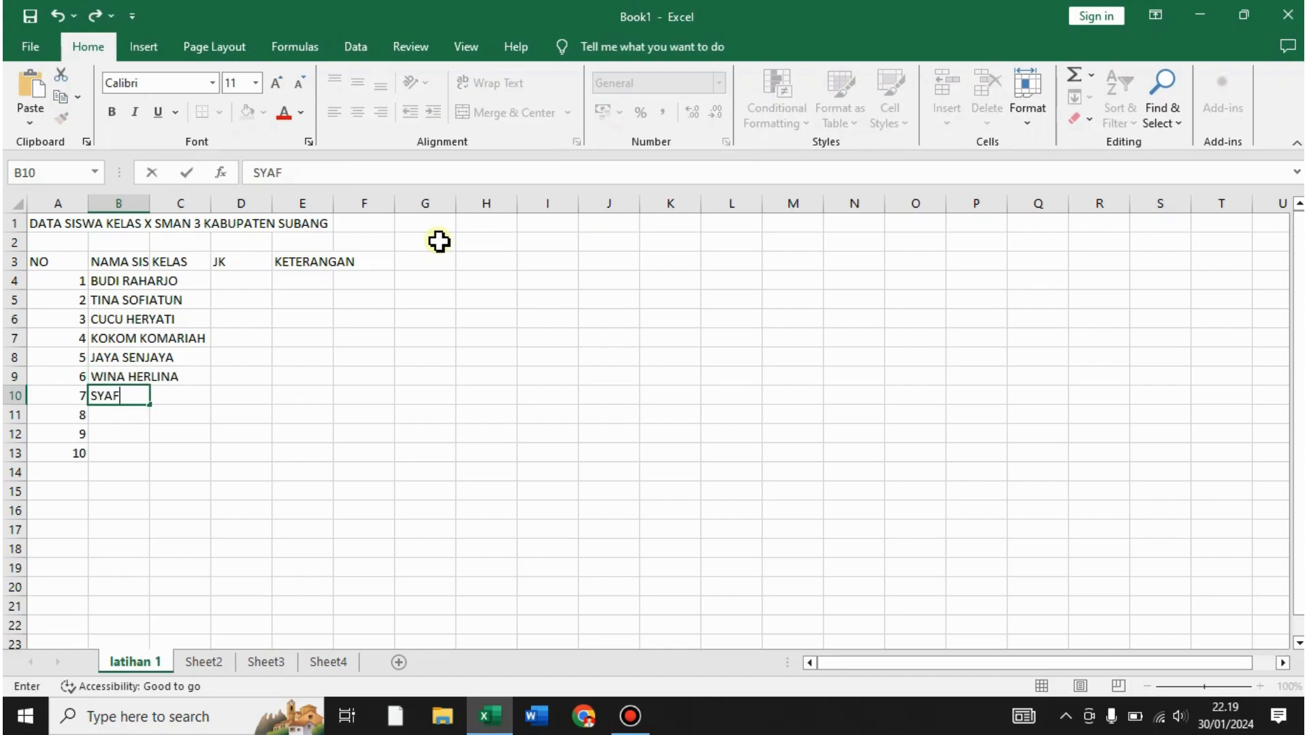
pyautogui.press('Return')
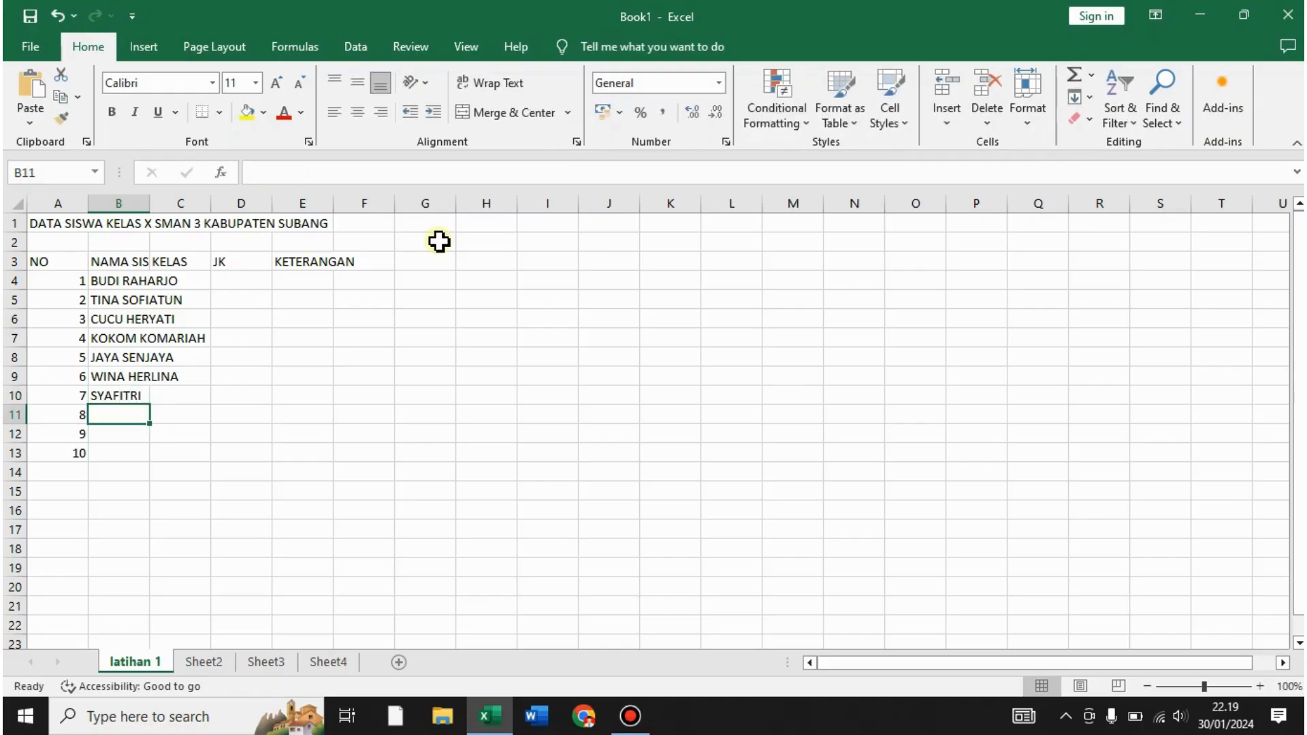
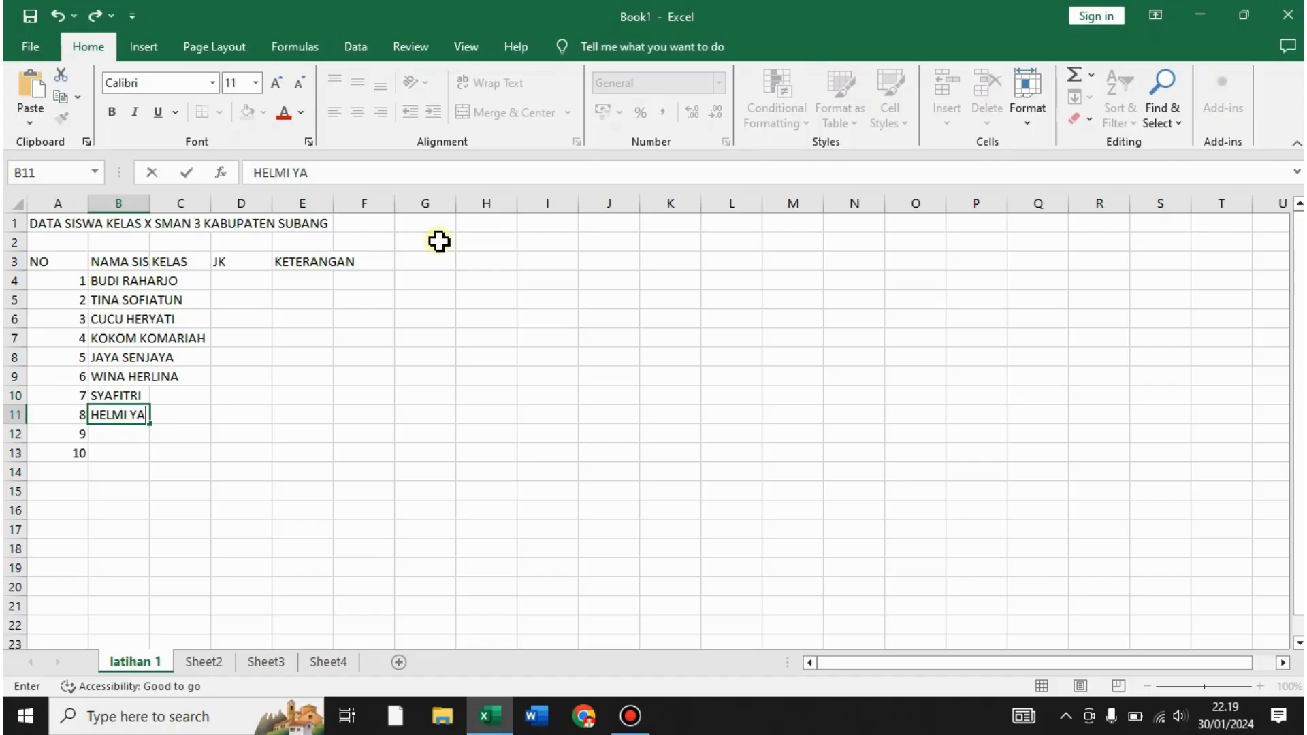
pyautogui.press('Return')
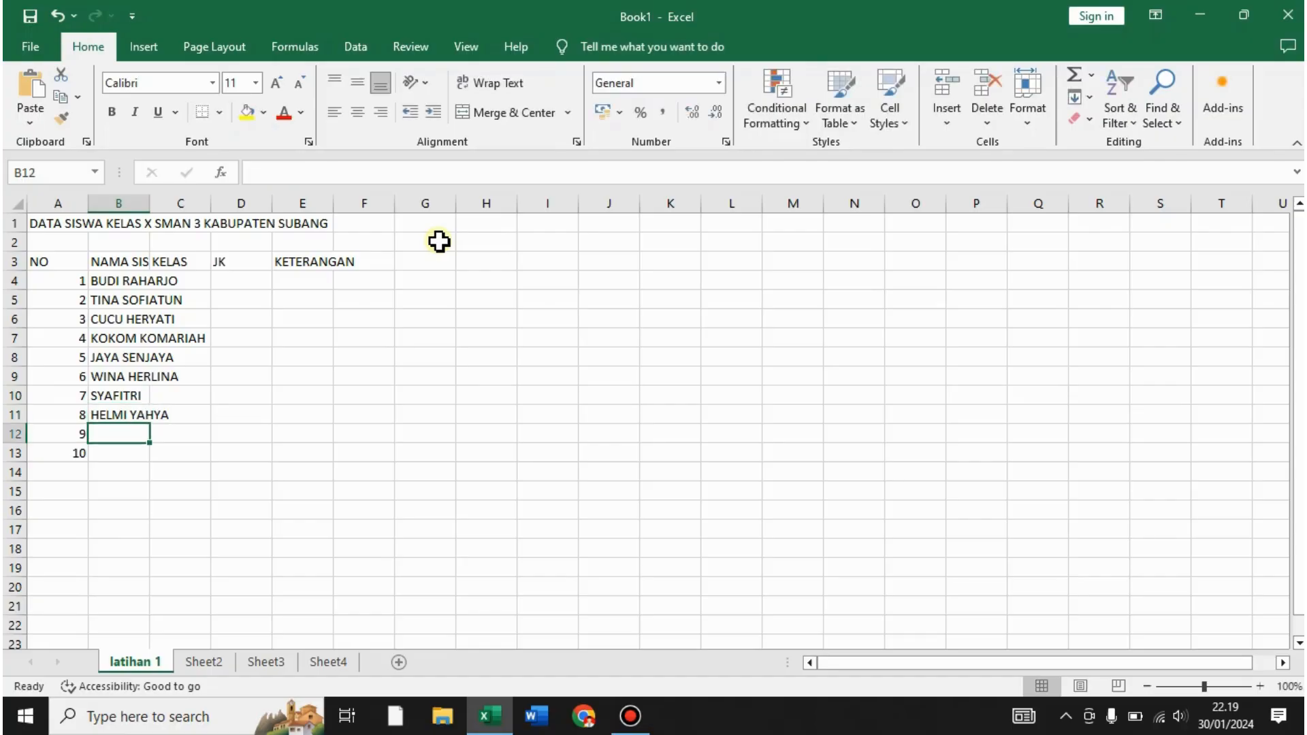
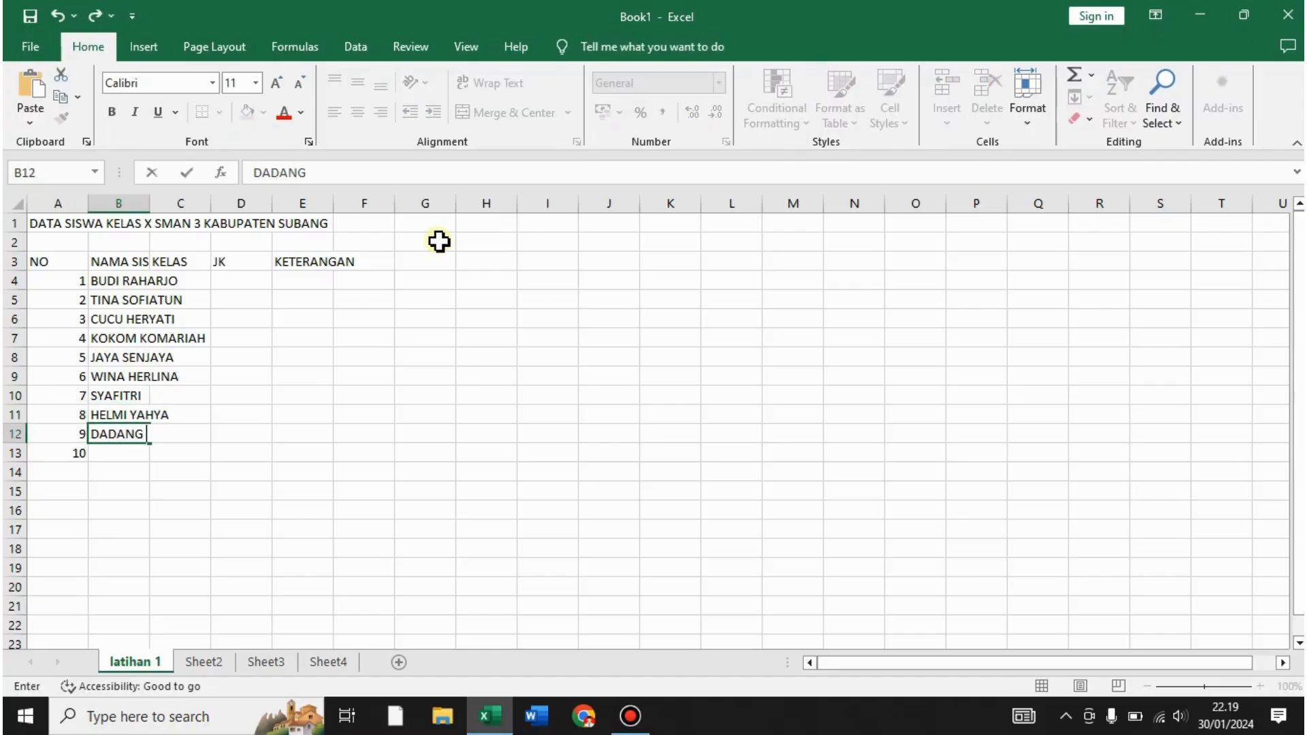
pyautogui.press('Return')
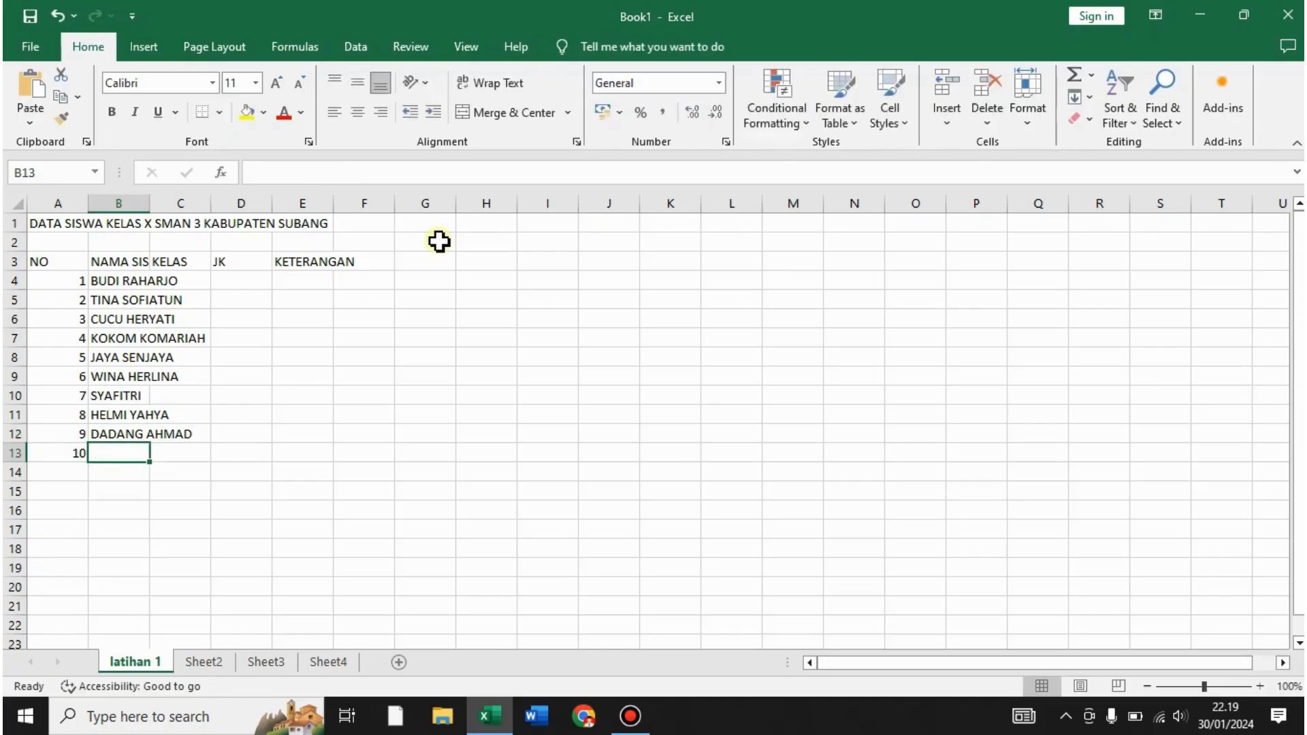
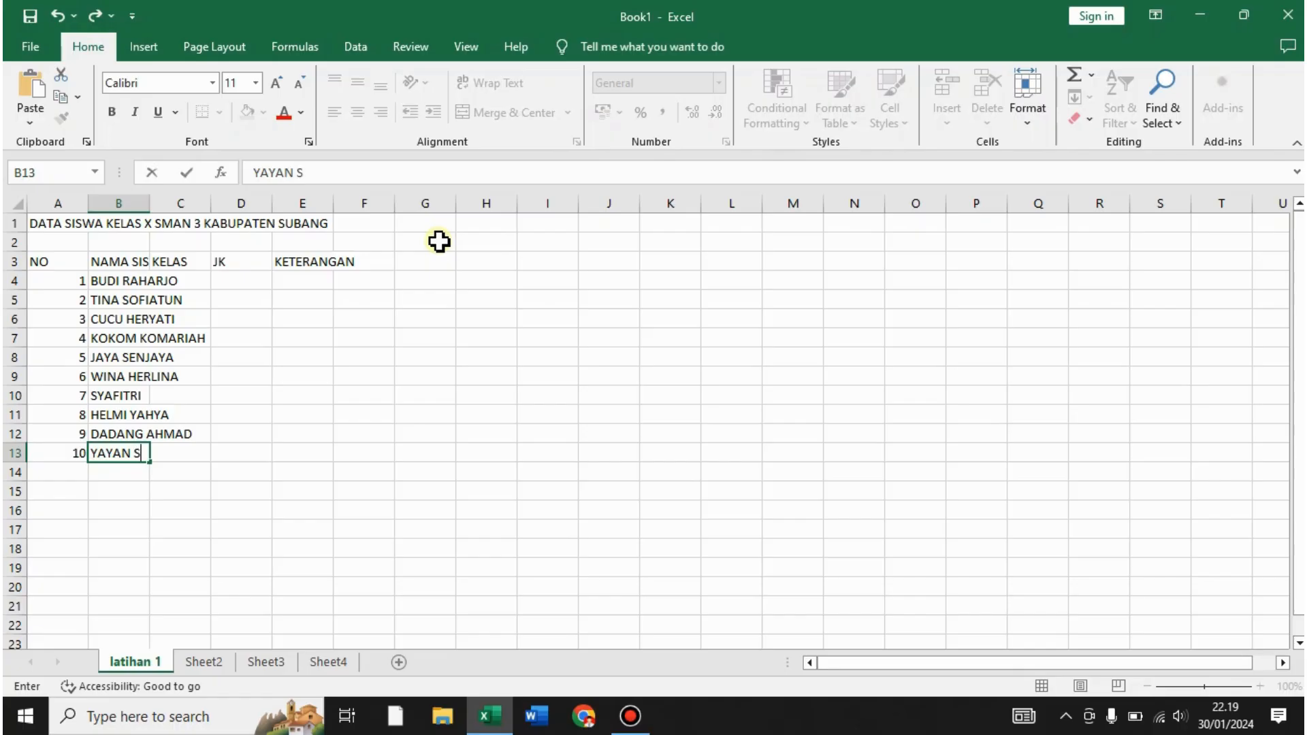
pyautogui.press('Return')
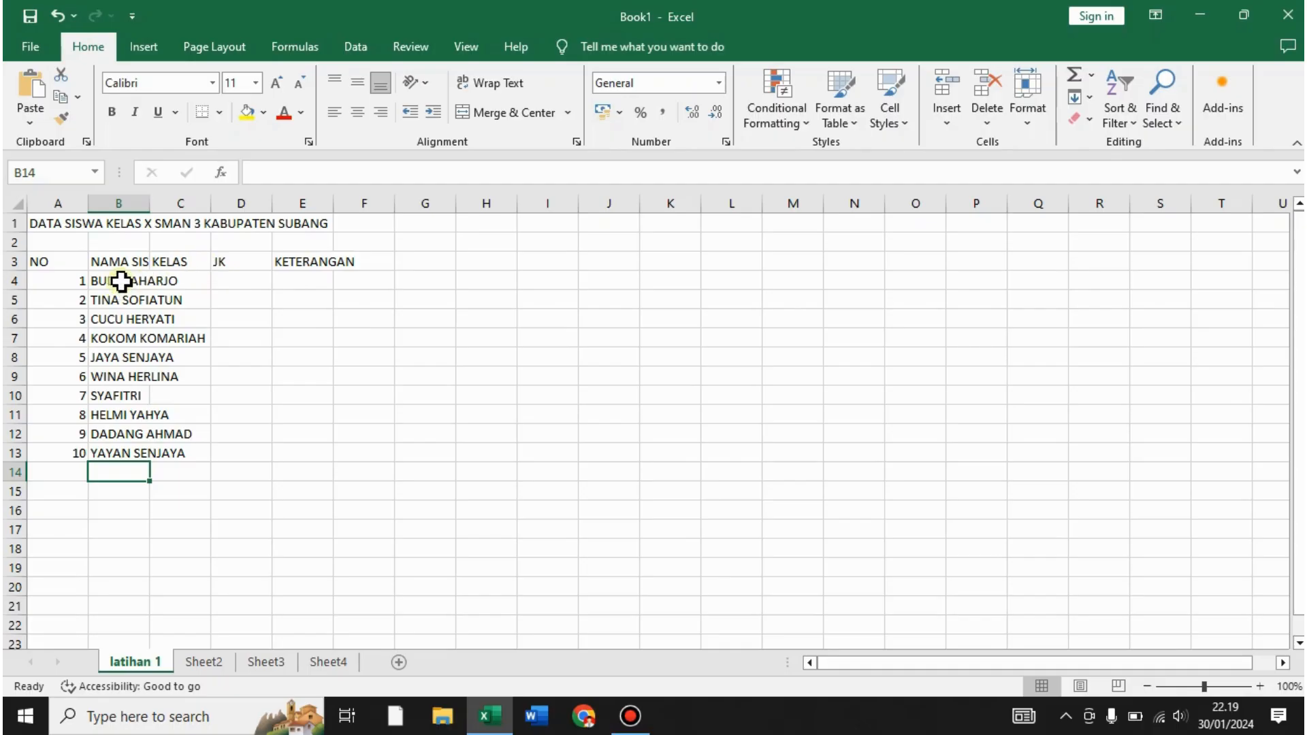
pyautogui.click(119, 282)
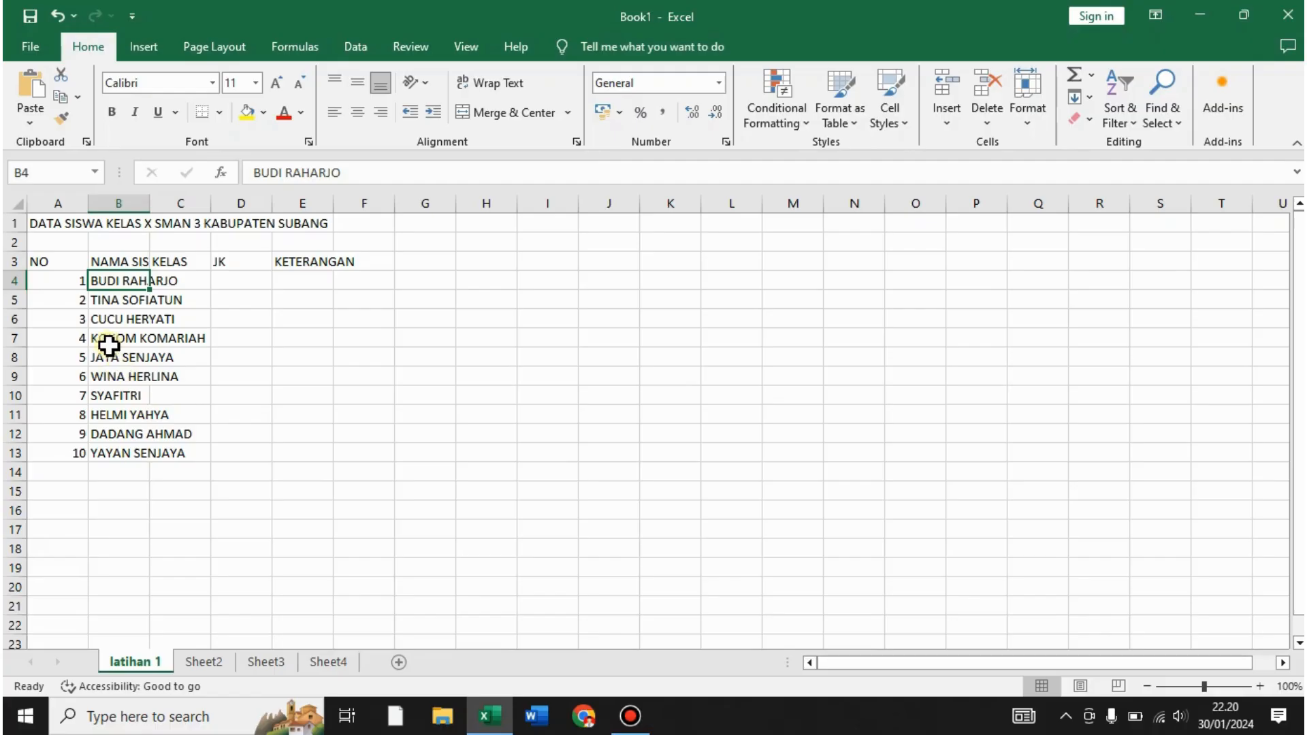
# - Widen column B to fit the names and enter classes X.1, X.2, X.7, X.3 in C4:C7
pyautogui.doubleClick(150, 200)
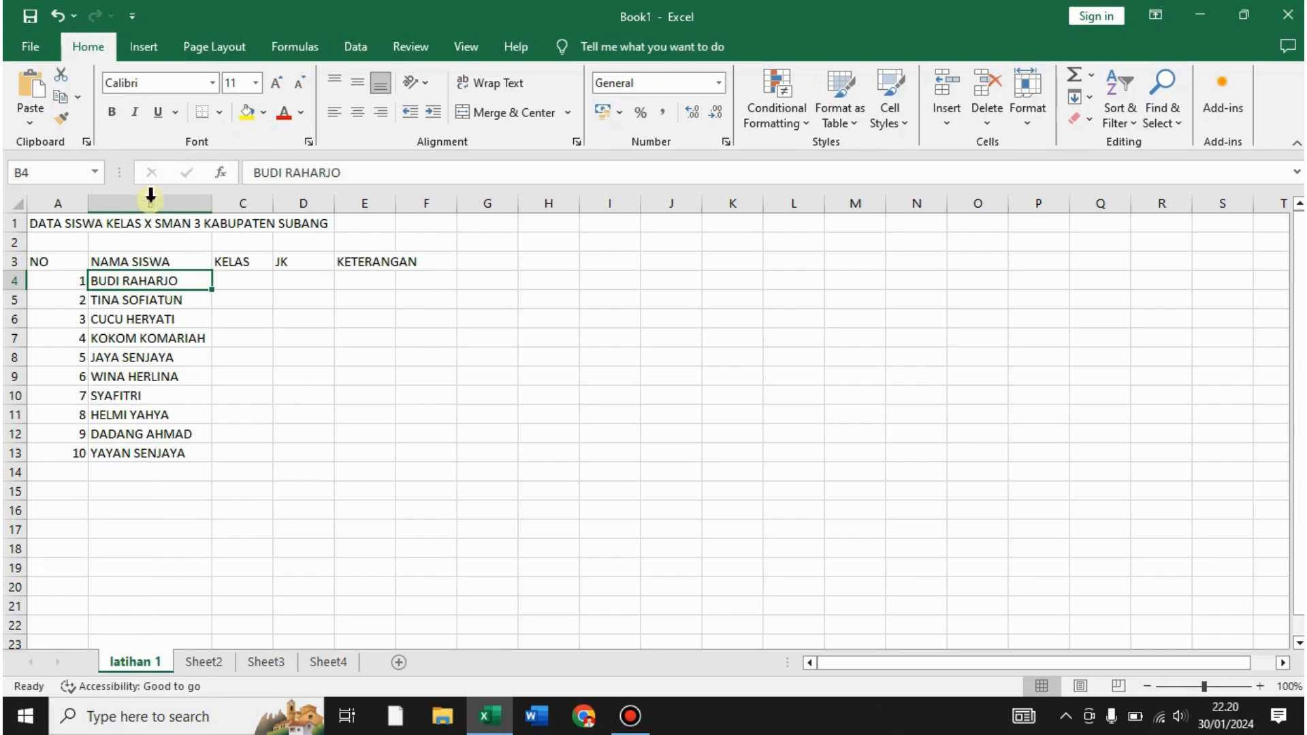
pyautogui.click(277, 299)
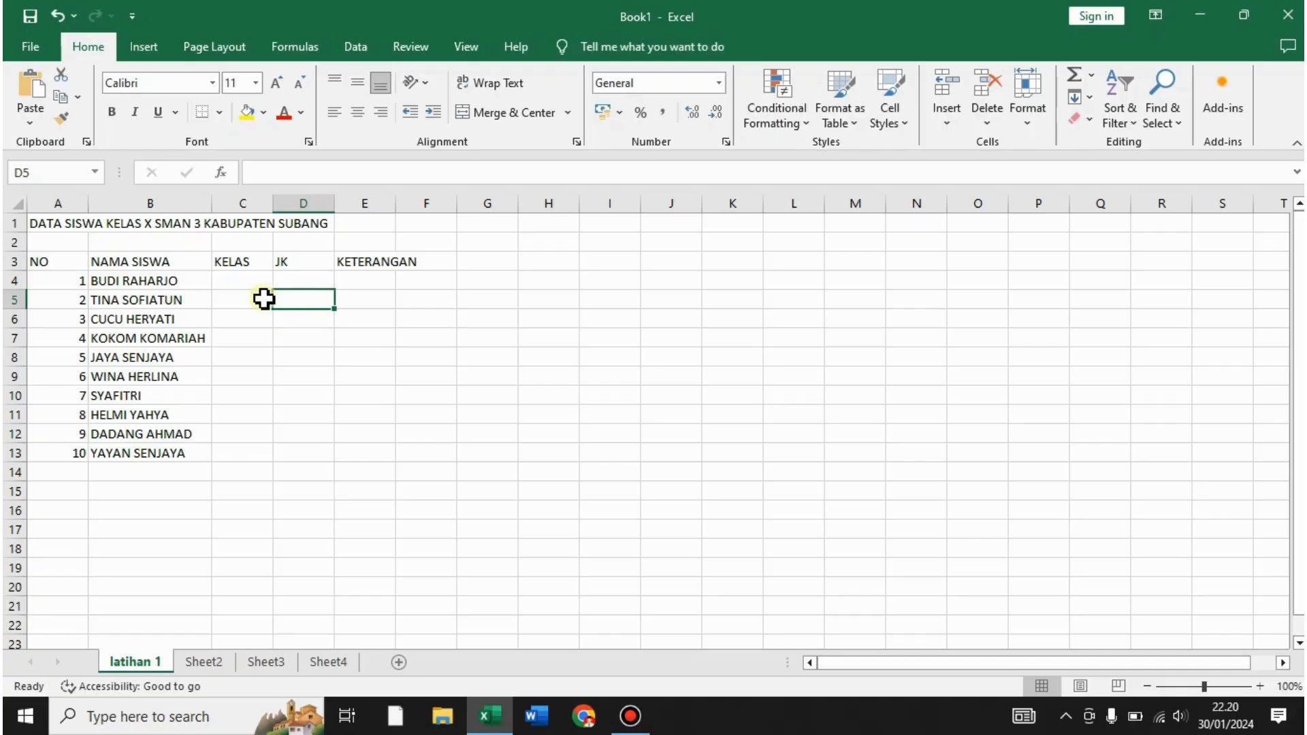
pyautogui.click(234, 282)
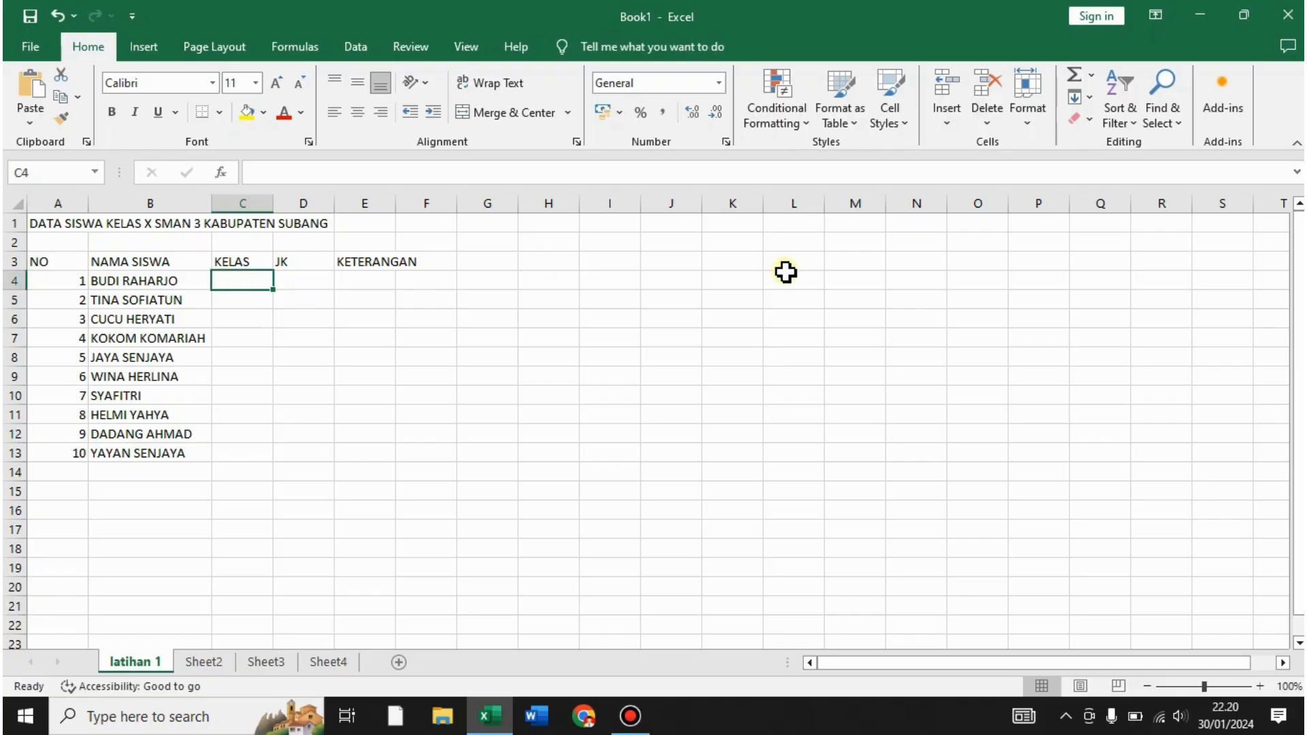
pyautogui.write('X.1')
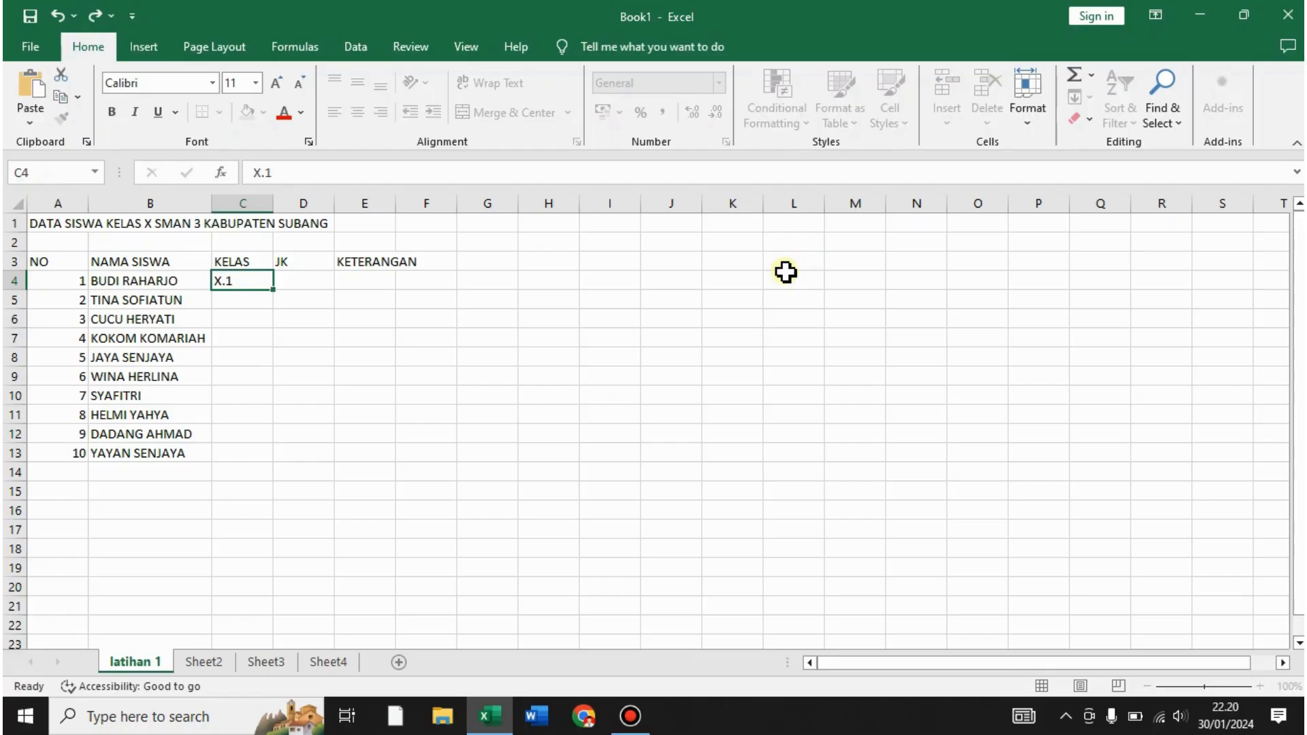
pyautogui.press('Return')
pyautogui.write('X.2')
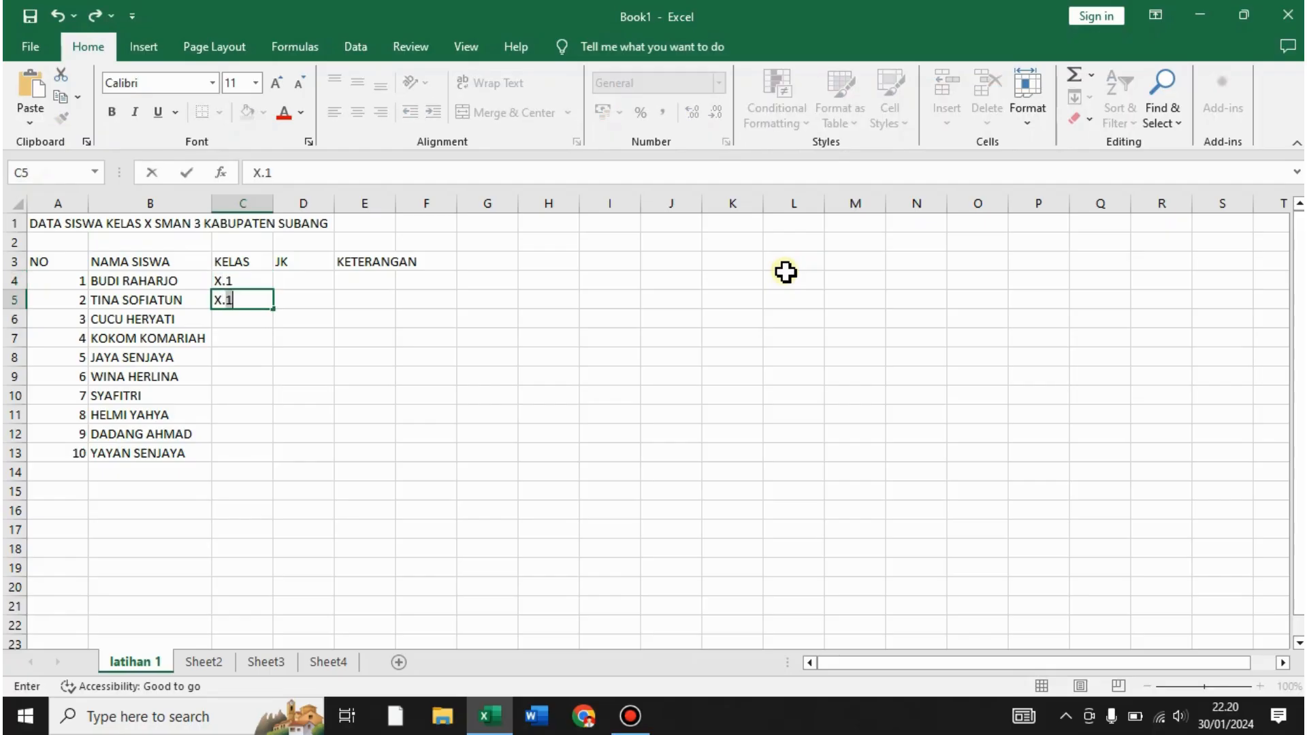
pyautogui.press('Return')
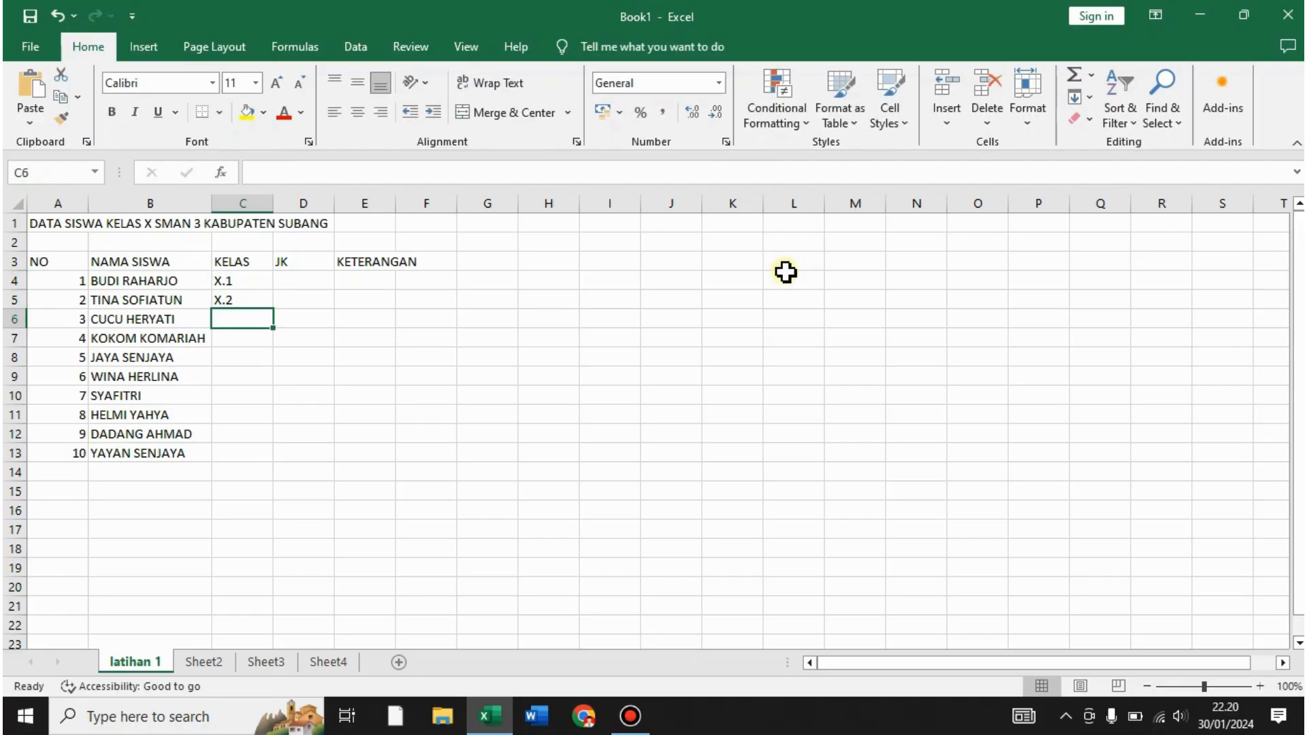
pyautogui.write('X.7')
pyautogui.press('Return')
pyautogui.write('X')
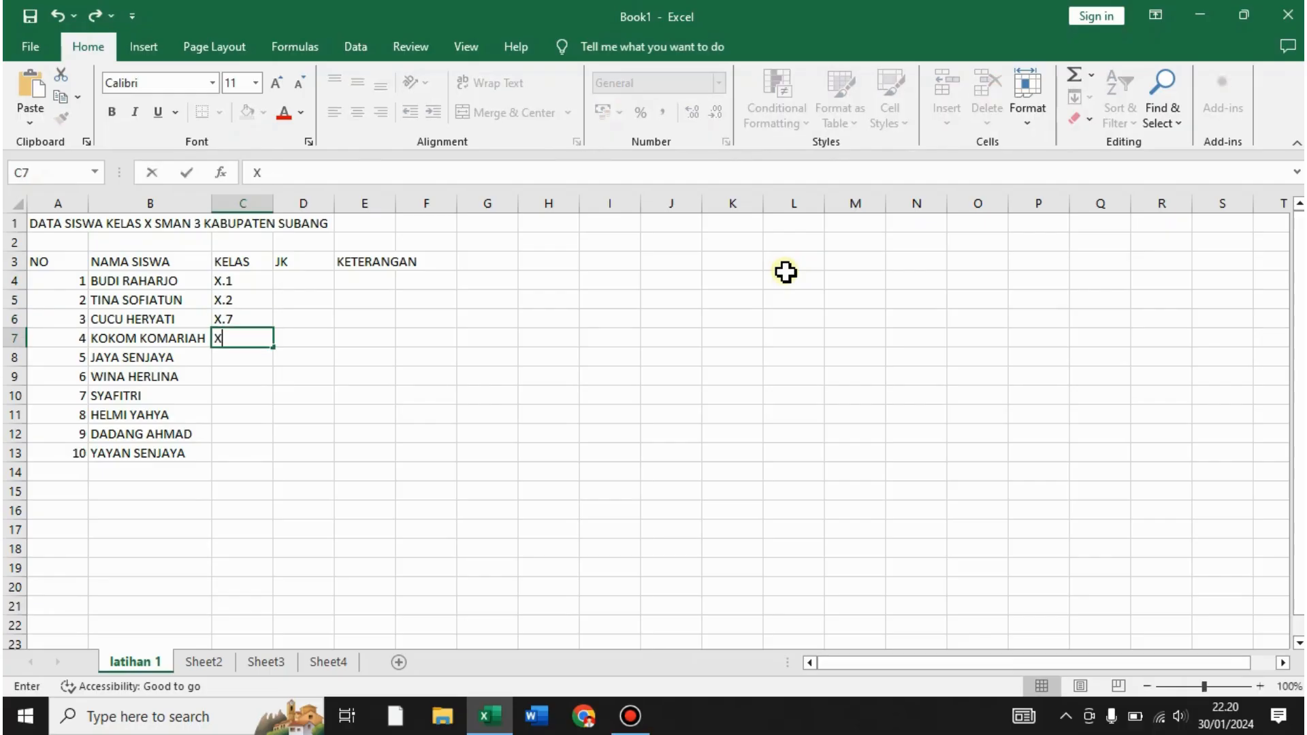
pyautogui.write('.')
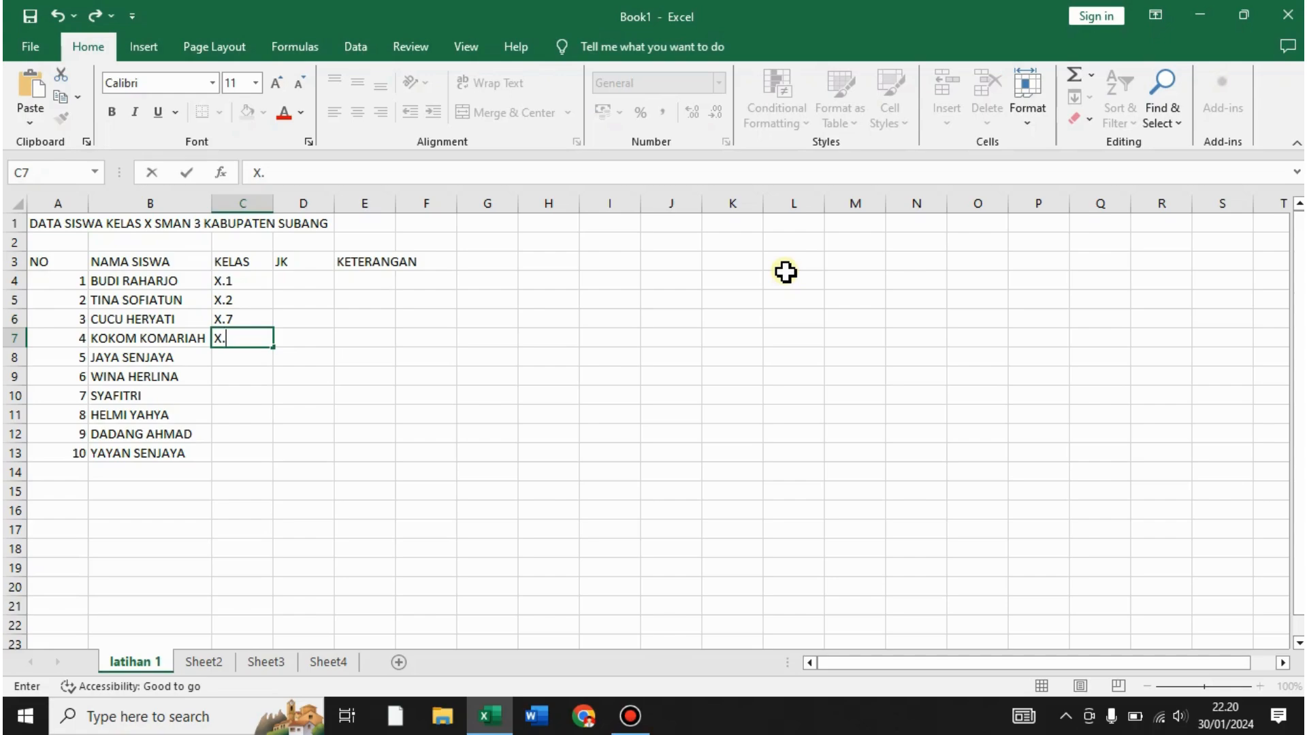
pyautogui.write('3')
pyautogui.press('Return')
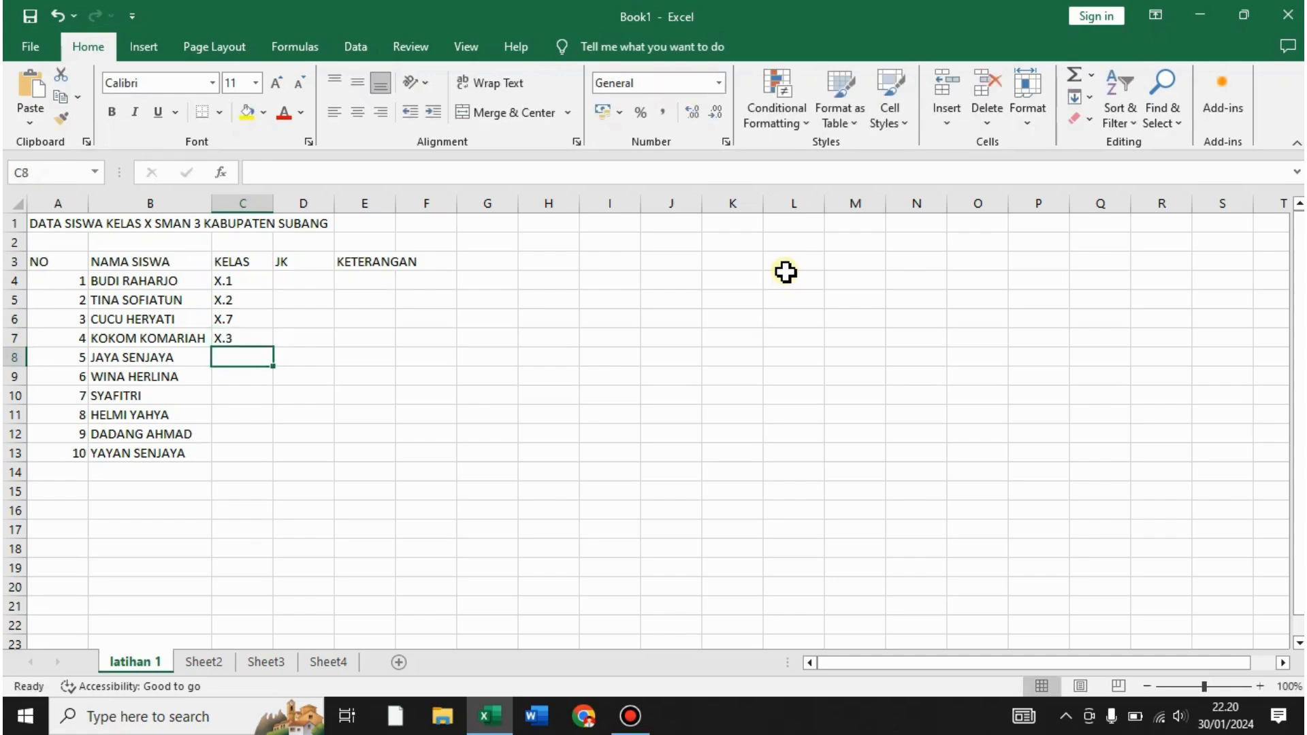
# - Enter classes X.4, X.9, X.10, X.1, X.2, X.5 in C8:C13
pyautogui.write('X.4')
pyautogui.press('Return')
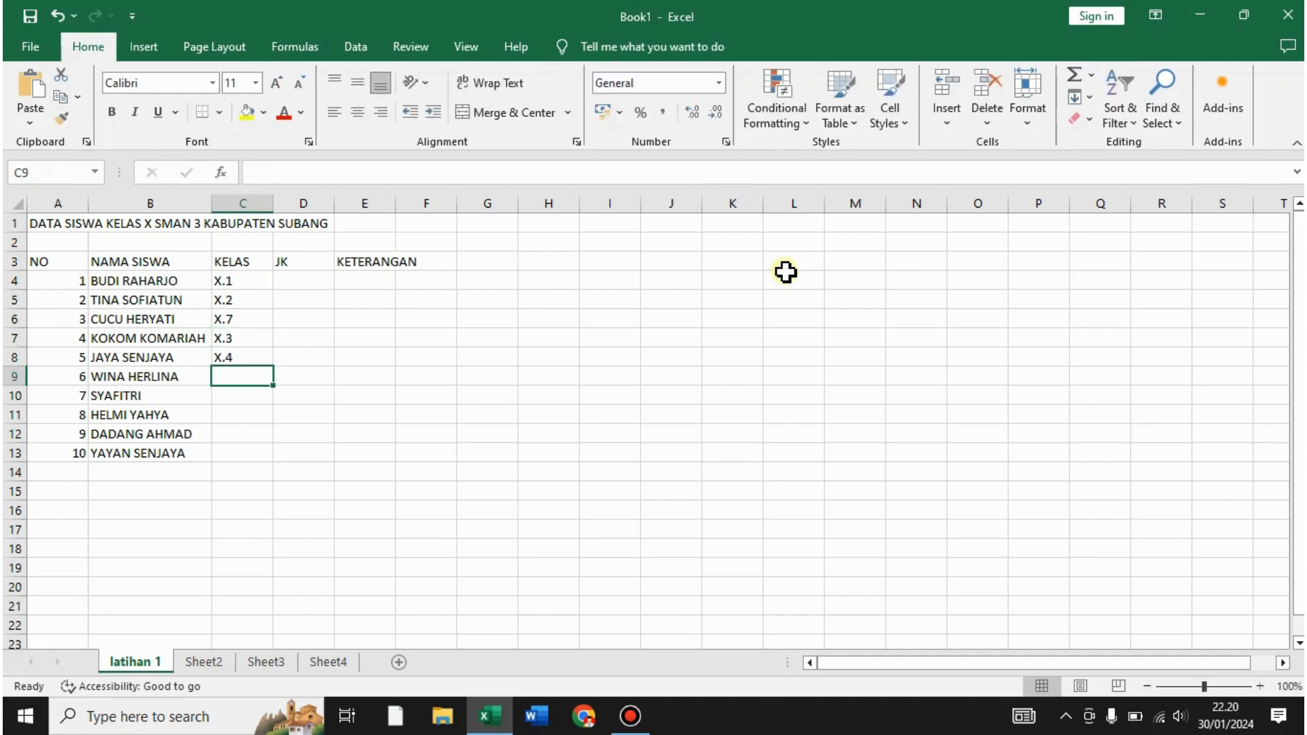
pyautogui.write('X.9')
pyautogui.press('Return')
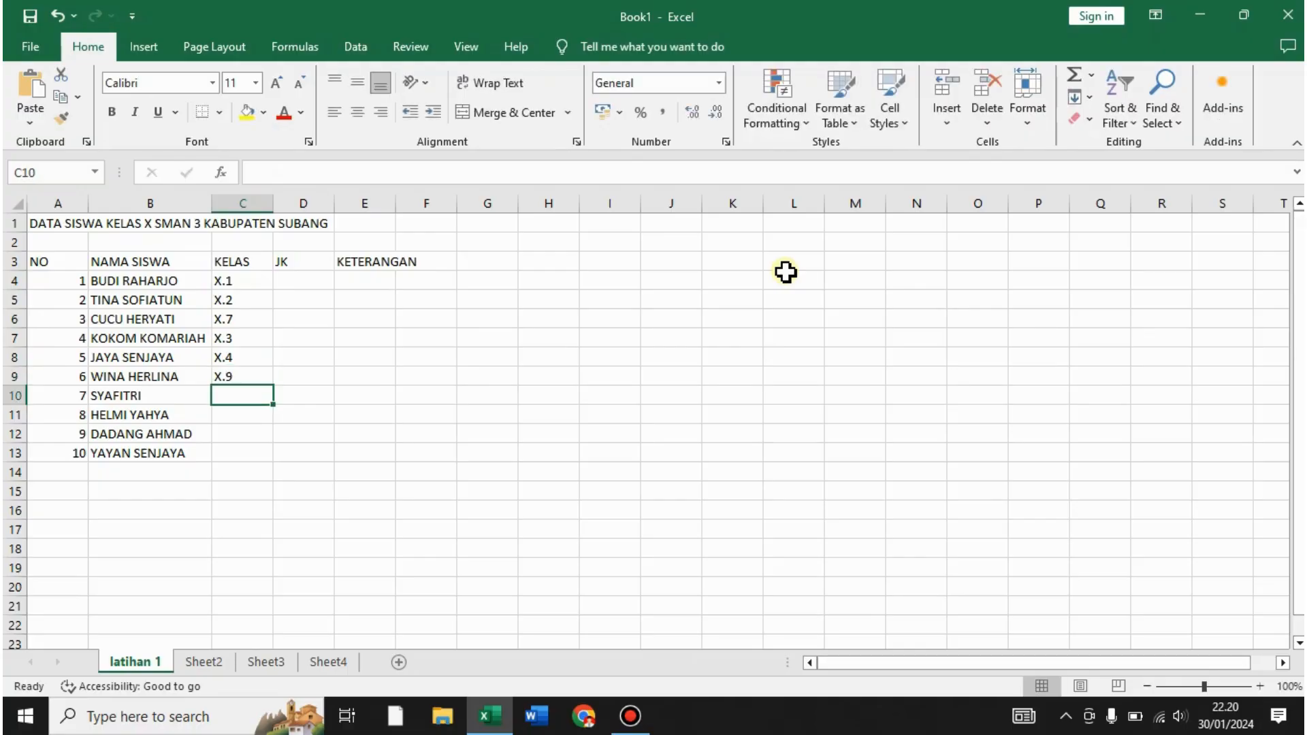
pyautogui.write('X.10')
pyautogui.press('Return')
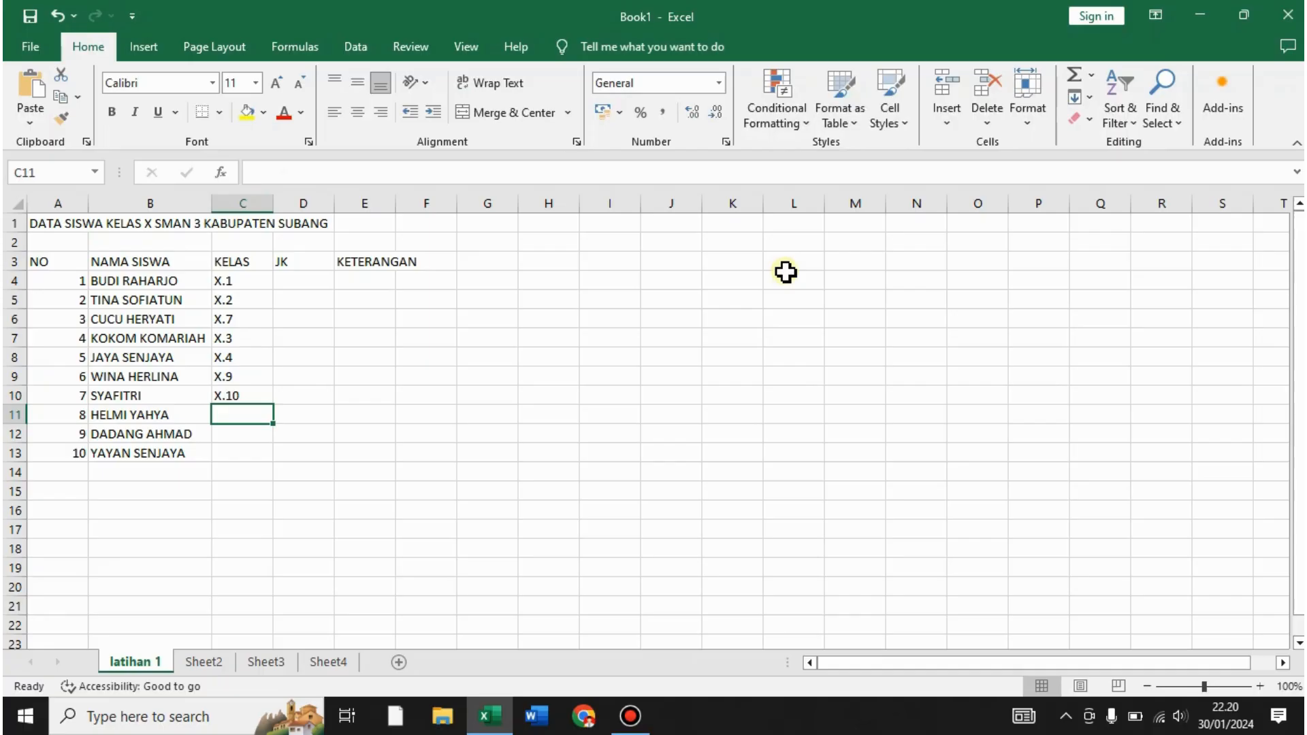
pyautogui.write('X.1')
pyautogui.press('Return')
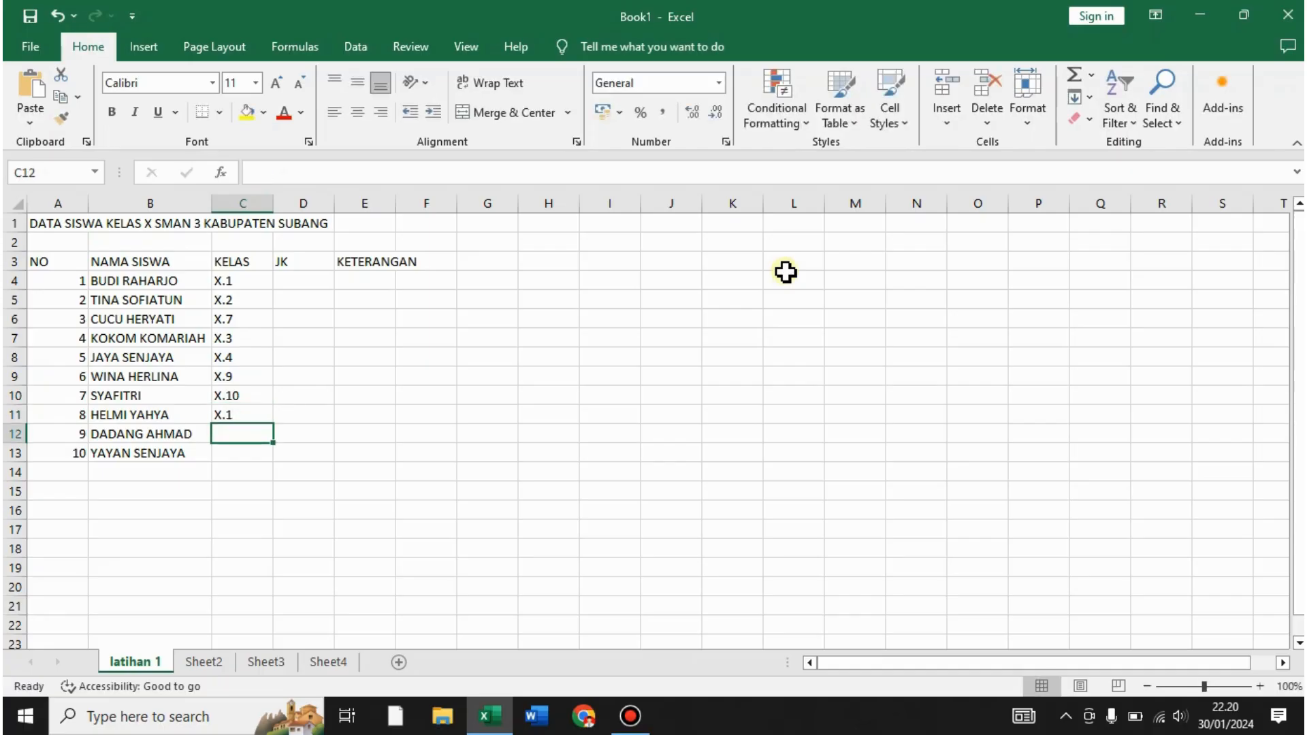
pyautogui.write('X.2')
pyautogui.press('Return')
pyautogui.write('X.')
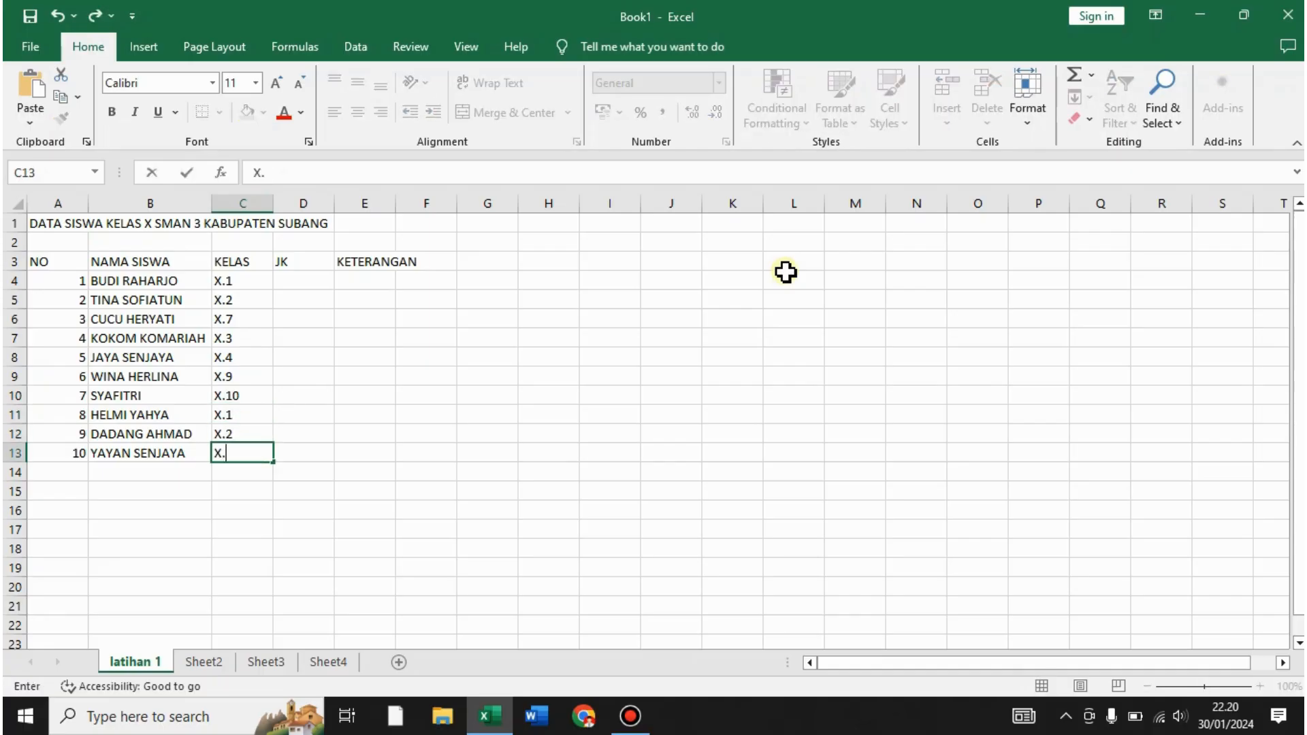
pyautogui.write('5')
pyautogui.press('Return')
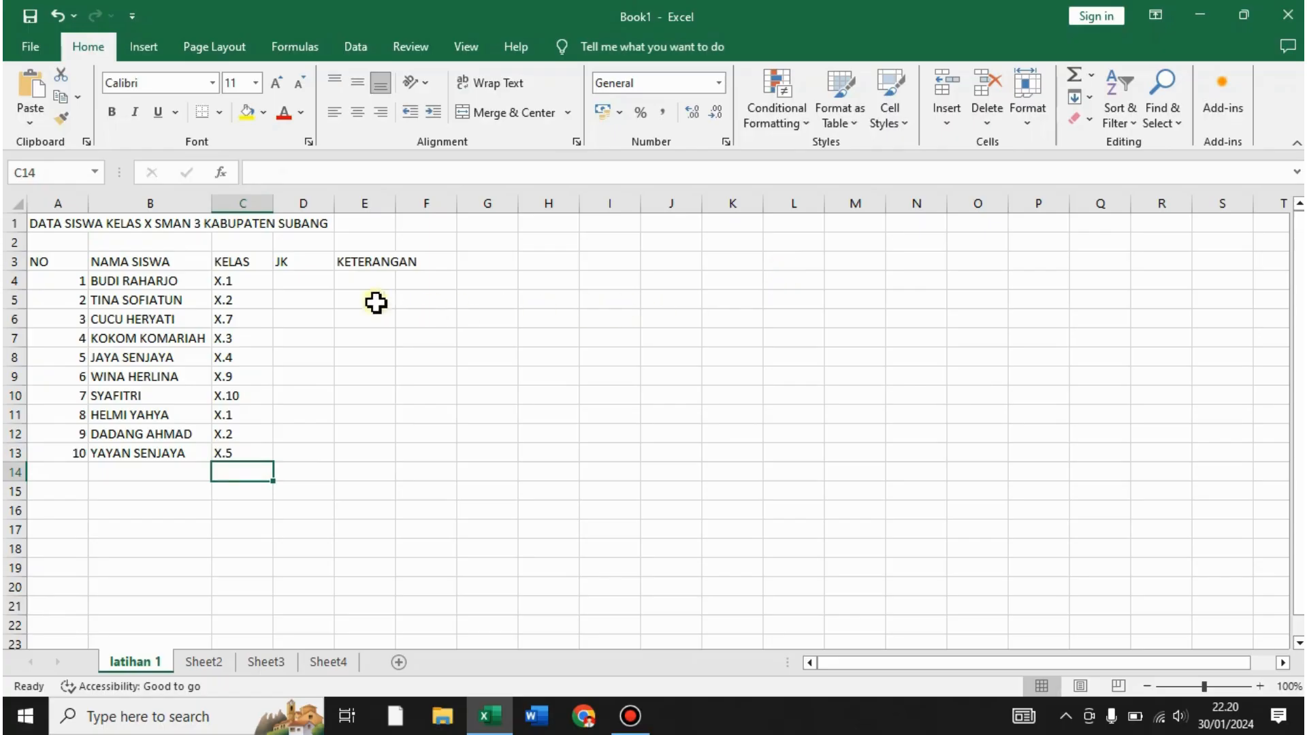
pyautogui.click(298, 286)
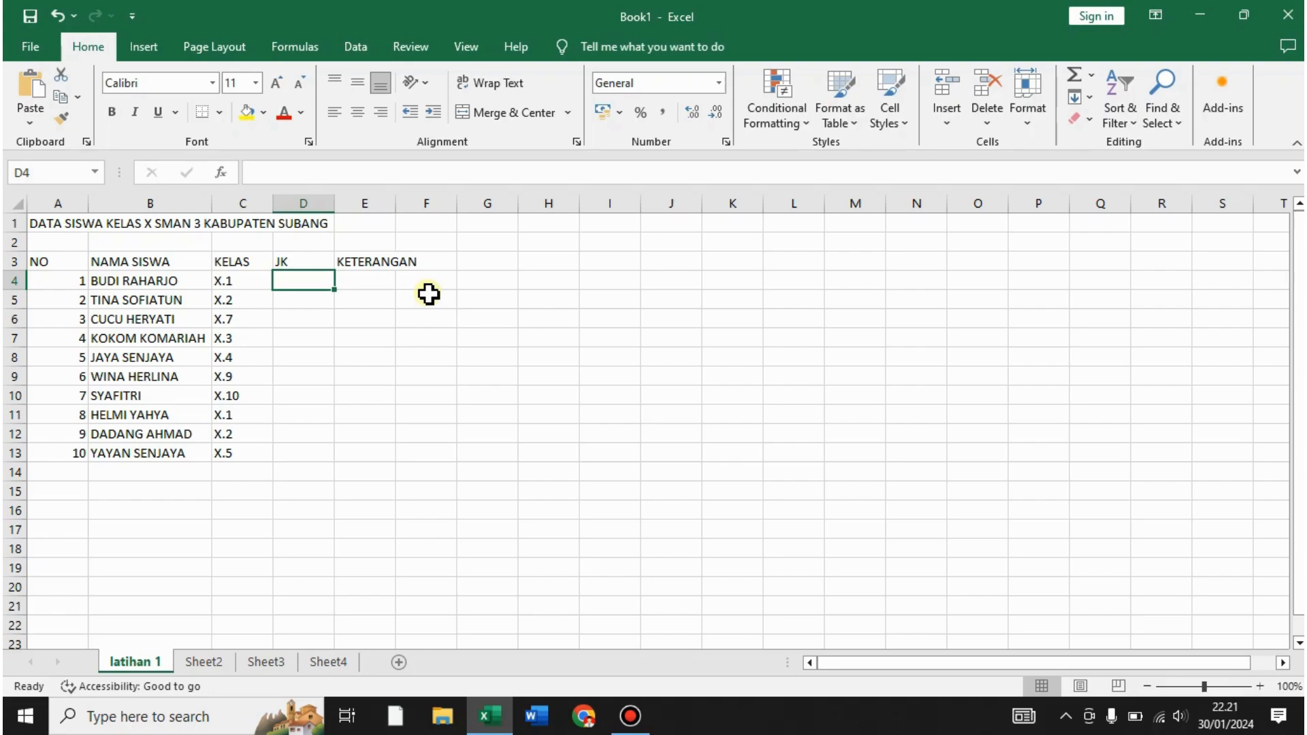
# - Enter JK codes L, P, P, P, L in D4:D8
pyautogui.write('L')
pyautogui.press('Return')
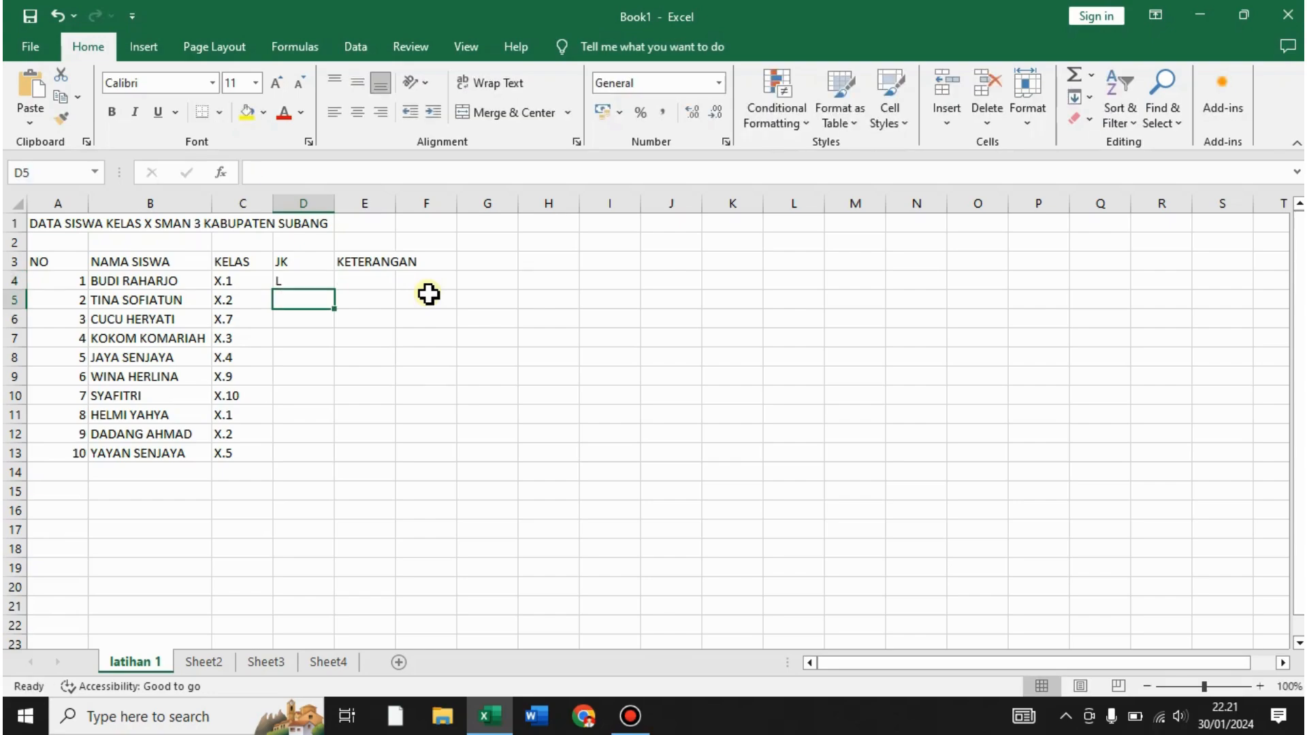
pyautogui.write('P')
pyautogui.press('Return')
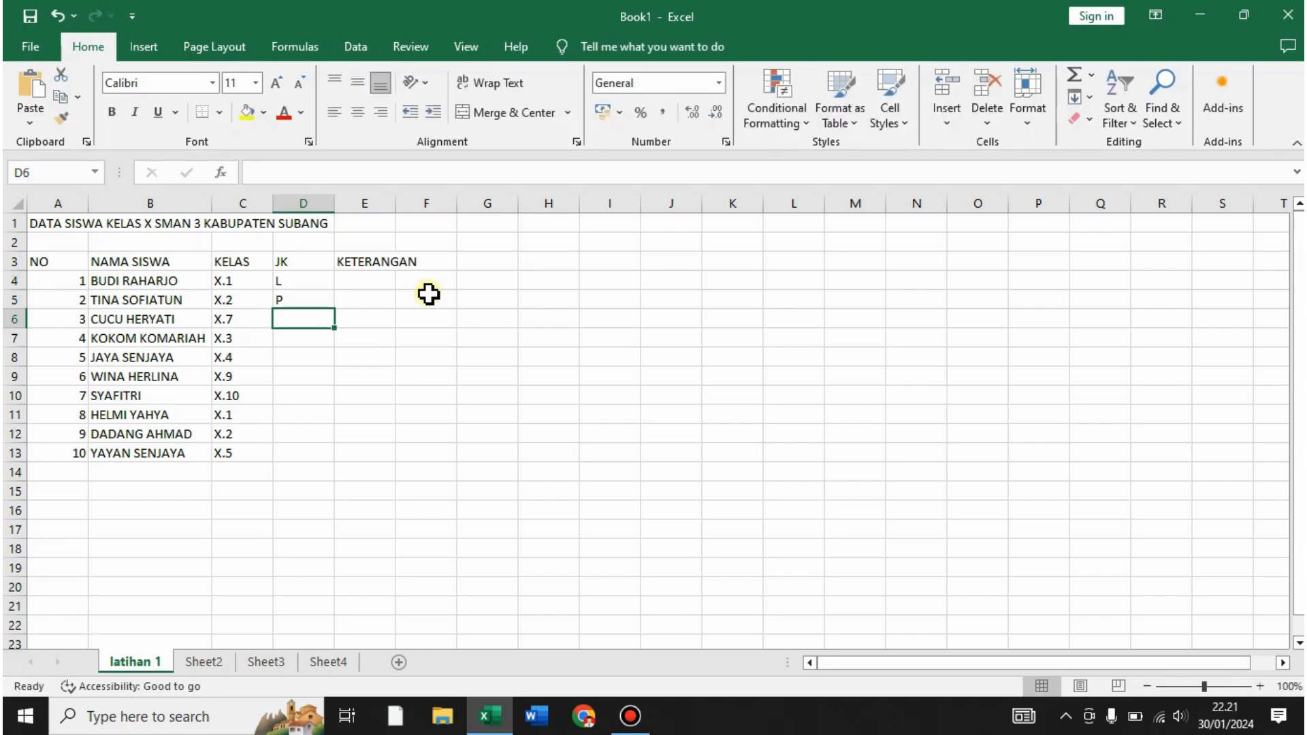
pyautogui.write('P')
pyautogui.press('Return')
pyautogui.write('P')
pyautogui.press('Return')
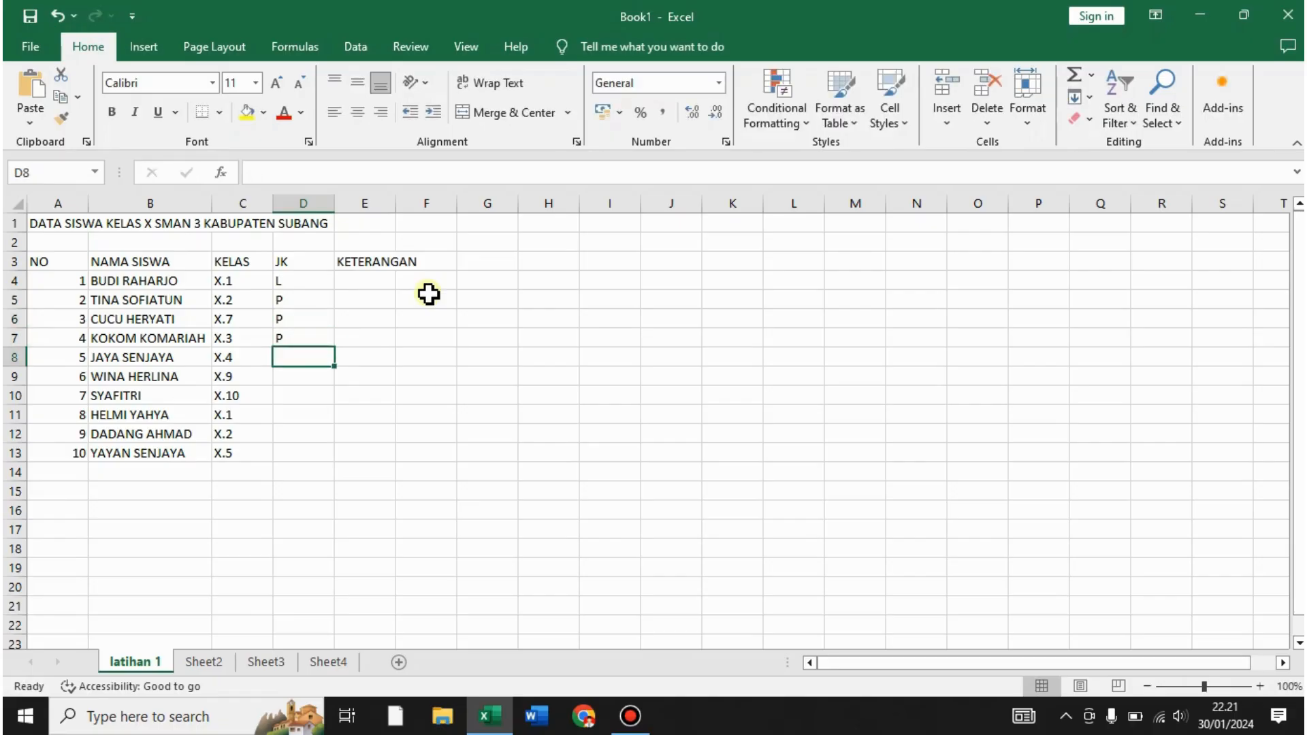
pyautogui.write('L')
pyautogui.press('Return')
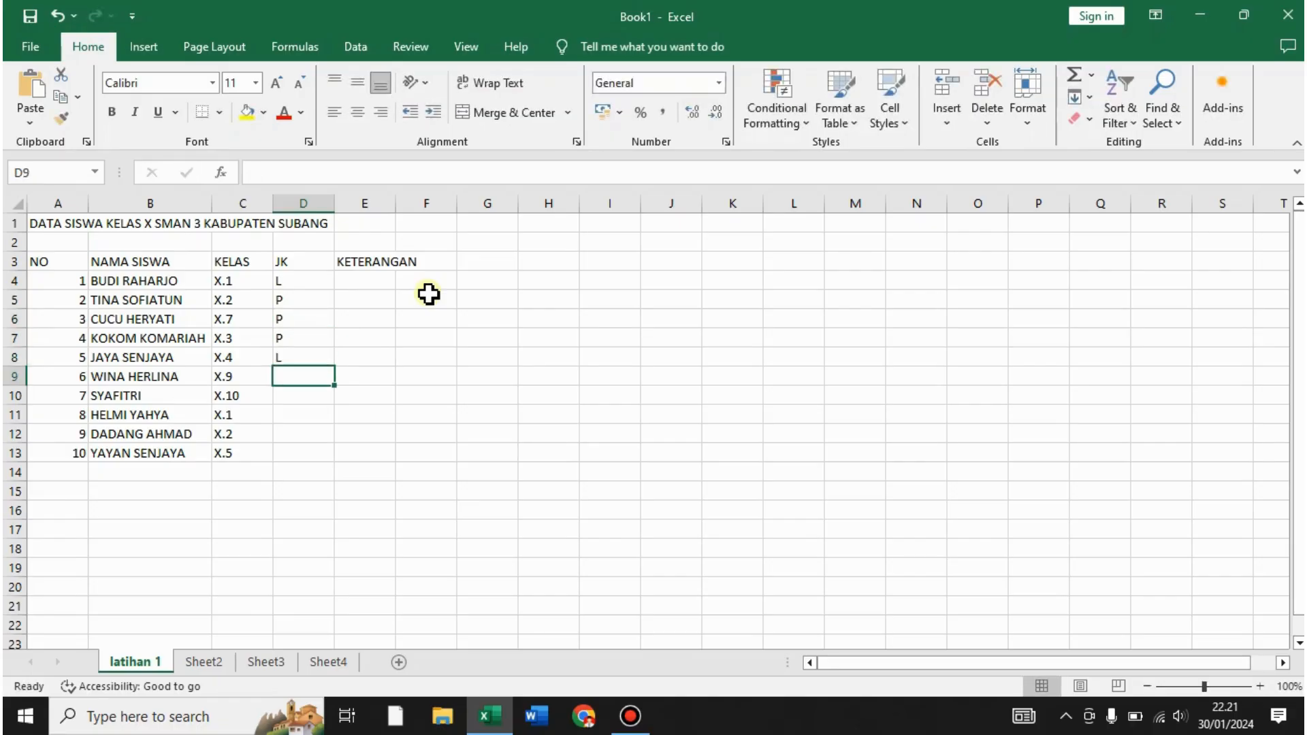
# - Enter JK codes P, P, L, L, L in D9:D13
pyautogui.write('P')
pyautogui.press('Return')
pyautogui.write('P')
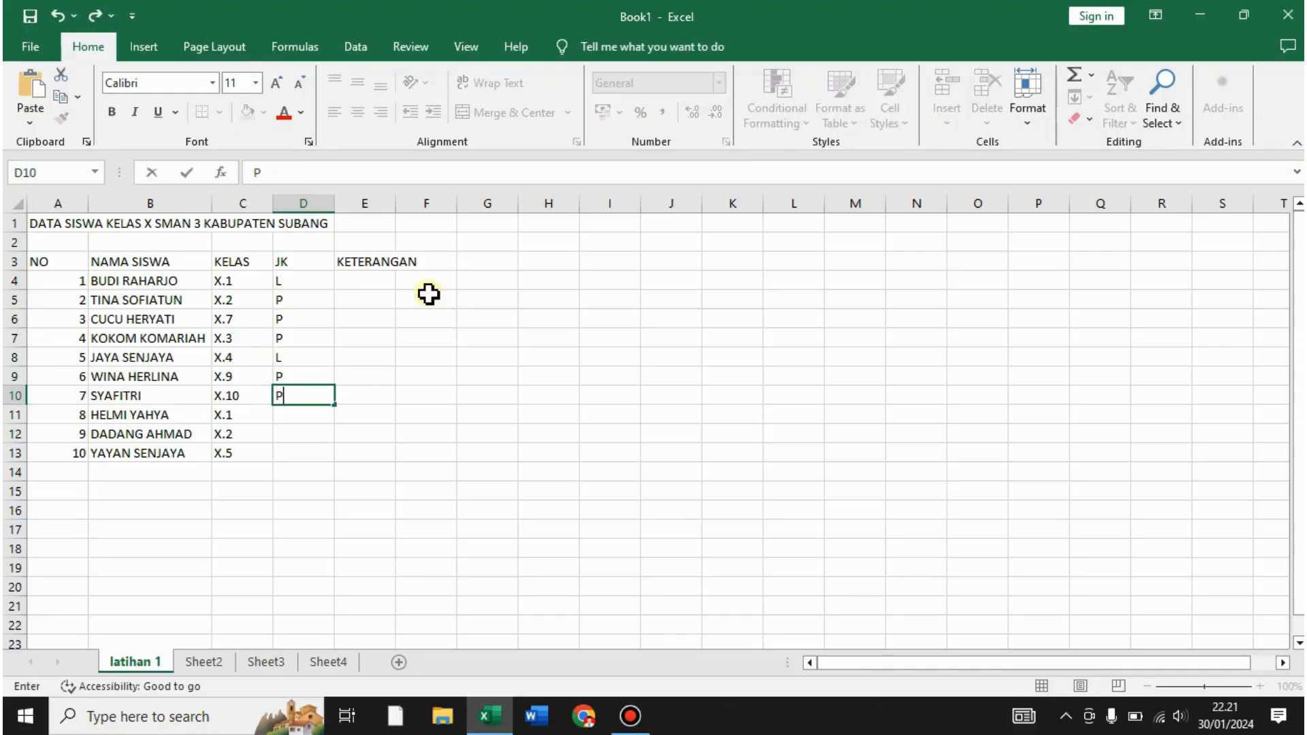
pyautogui.press('Return')
pyautogui.write('L')
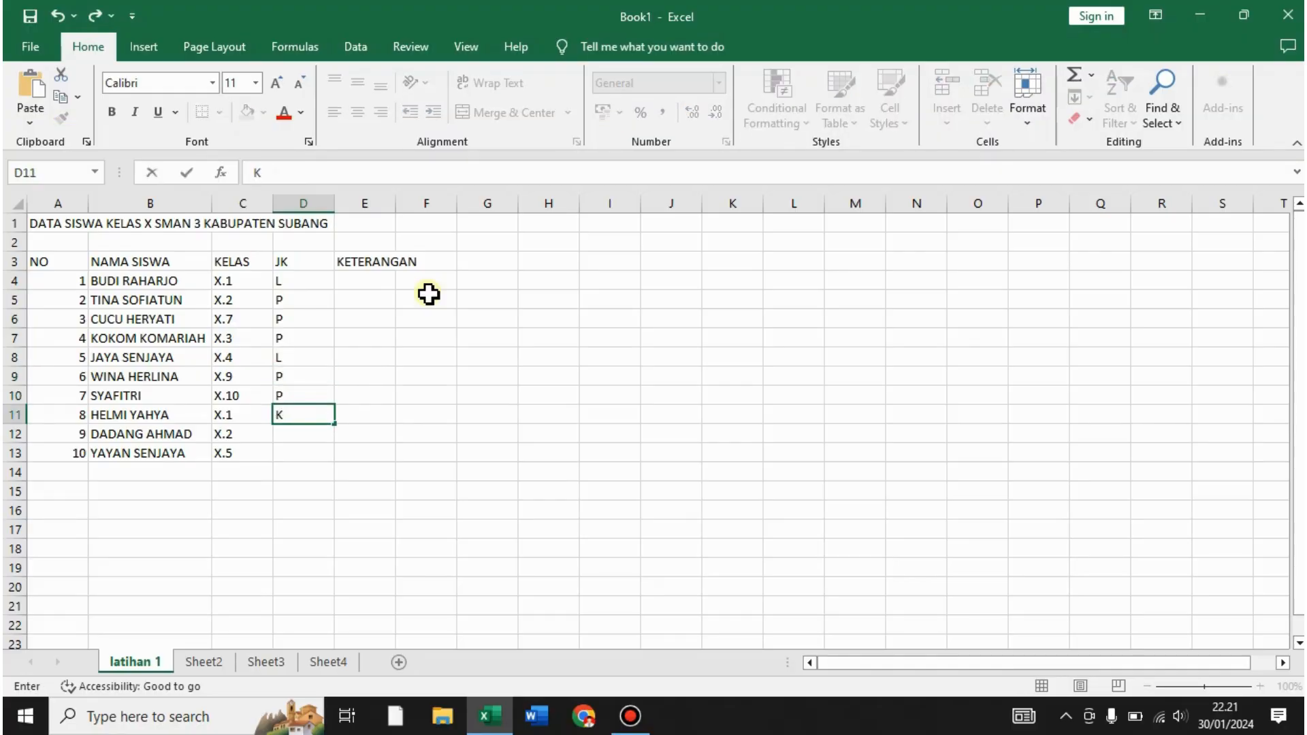
pyautogui.press('BackSpace')
pyautogui.write('L')
pyautogui.press('Return')
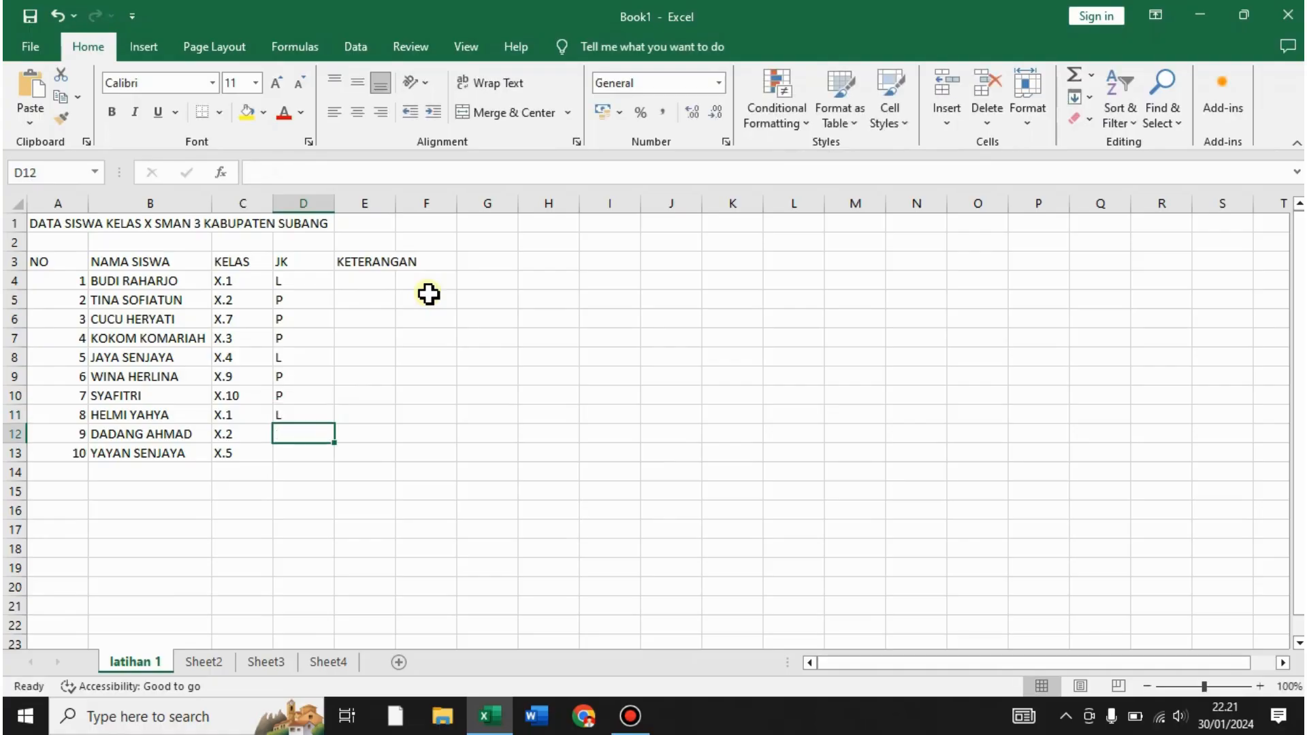
pyautogui.write('L')
pyautogui.press('Return')
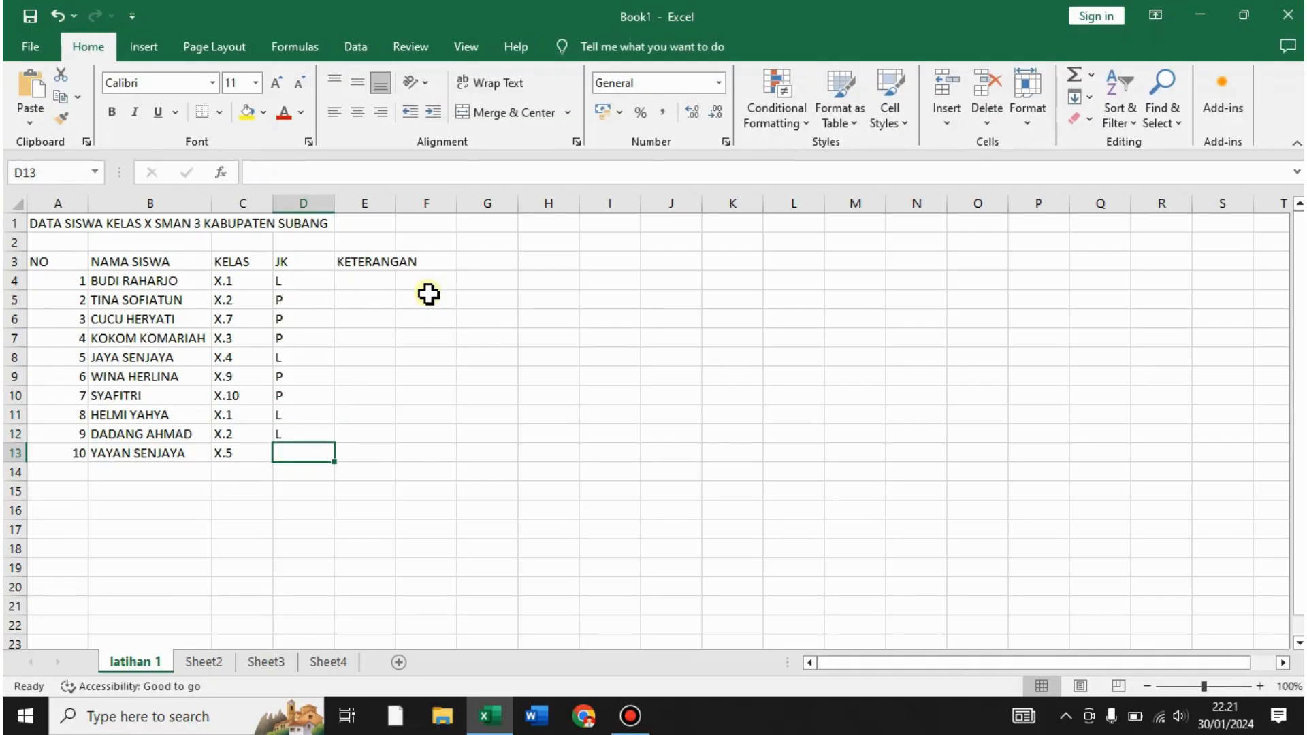
pyautogui.write('L')
pyautogui.press('Return')
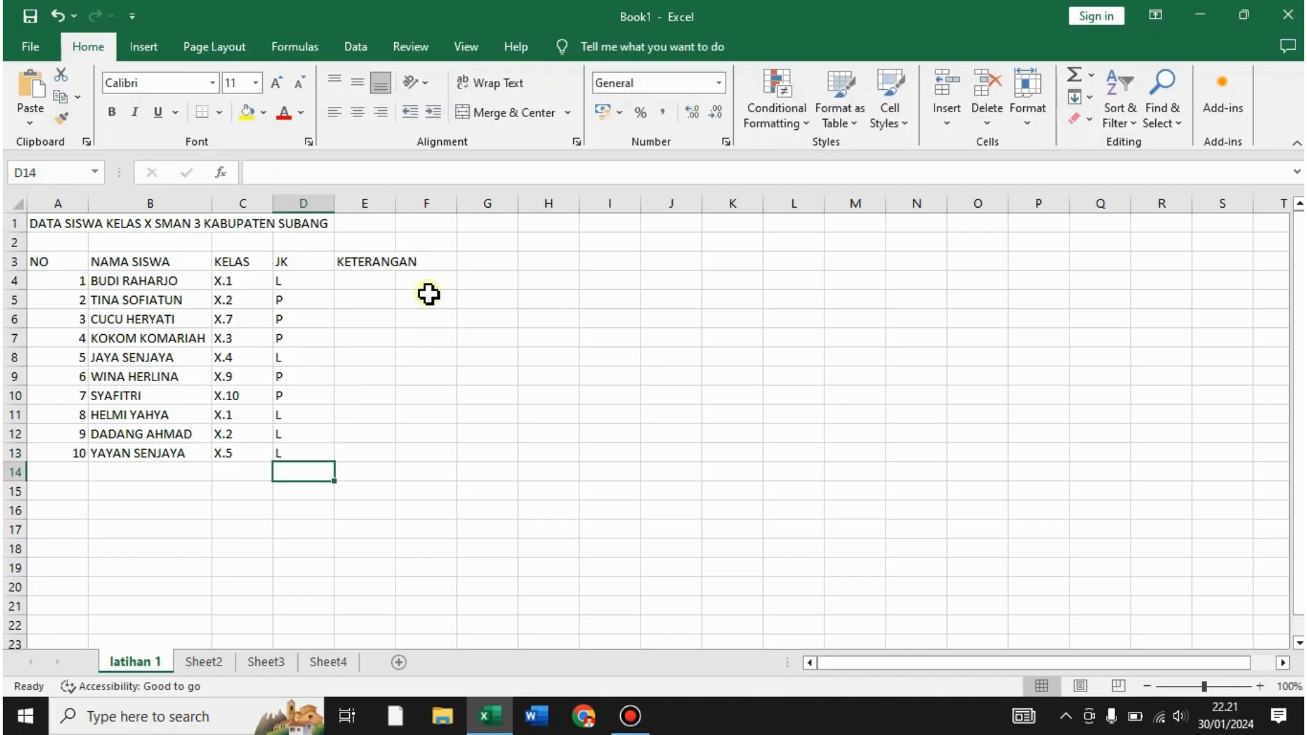
pyautogui.click(386, 289)
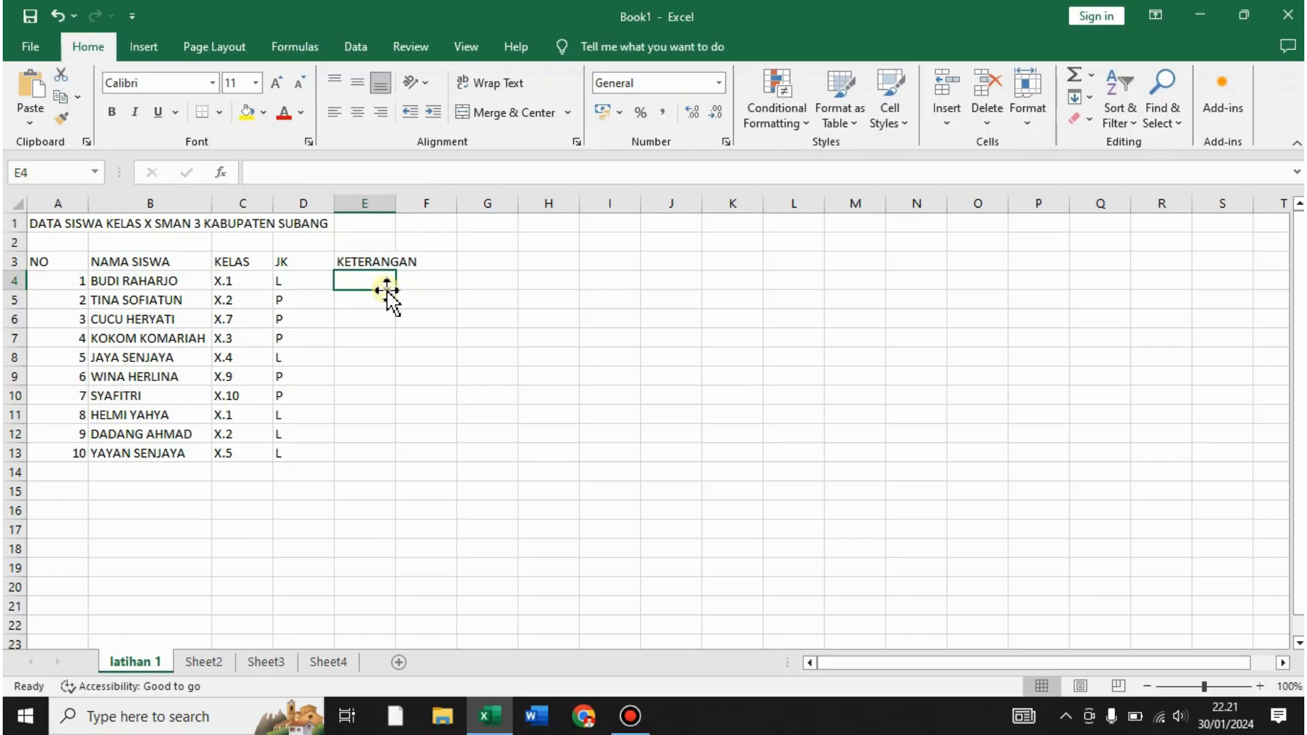
# - Enter AKTIF in E4 and TIDAK AKTIF in E5 under KETERANGAN
pyautogui.write('AKTIF')
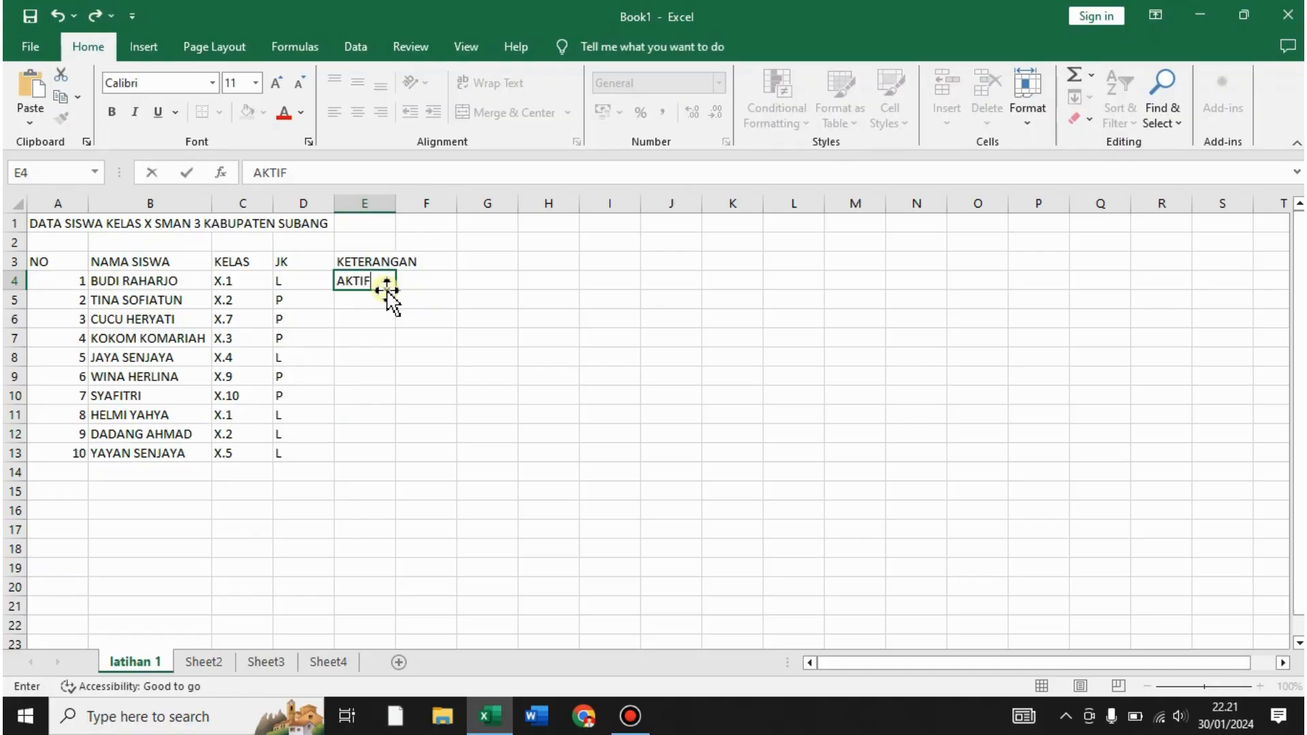
pyautogui.press('Return')
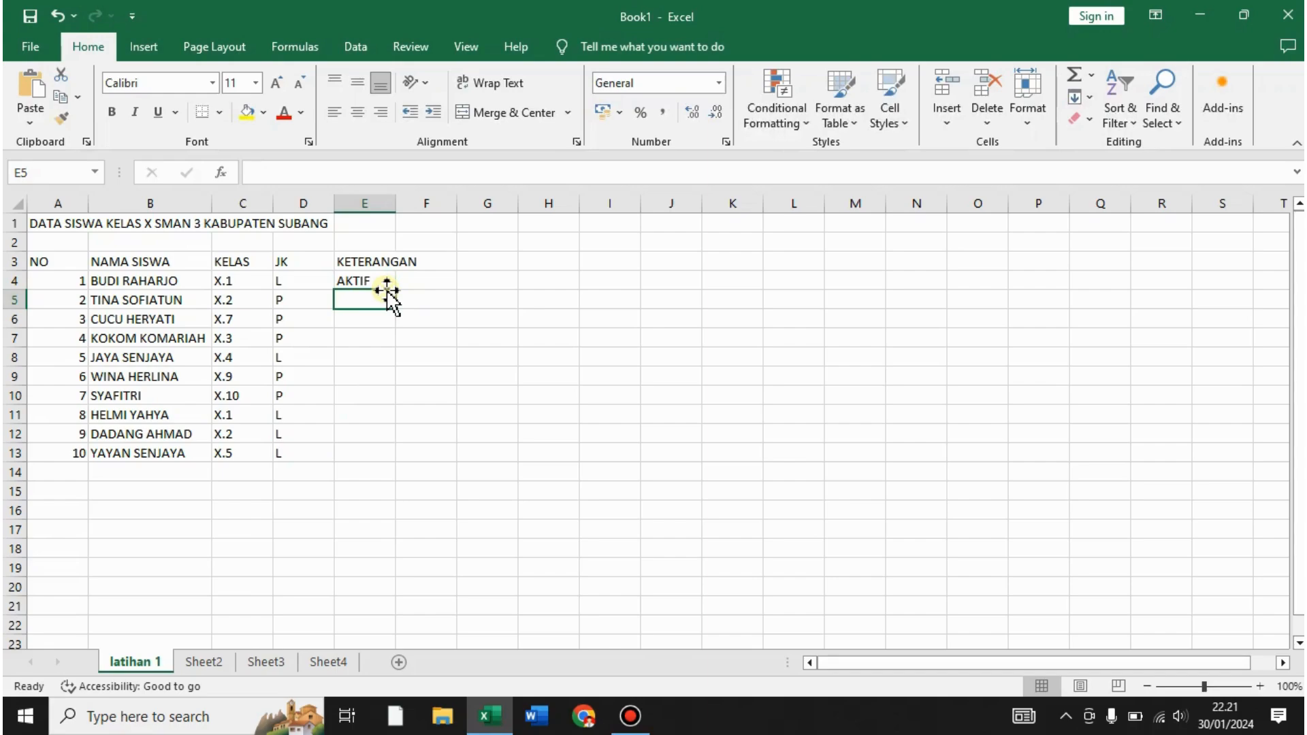
pyautogui.write('TIDAK A')
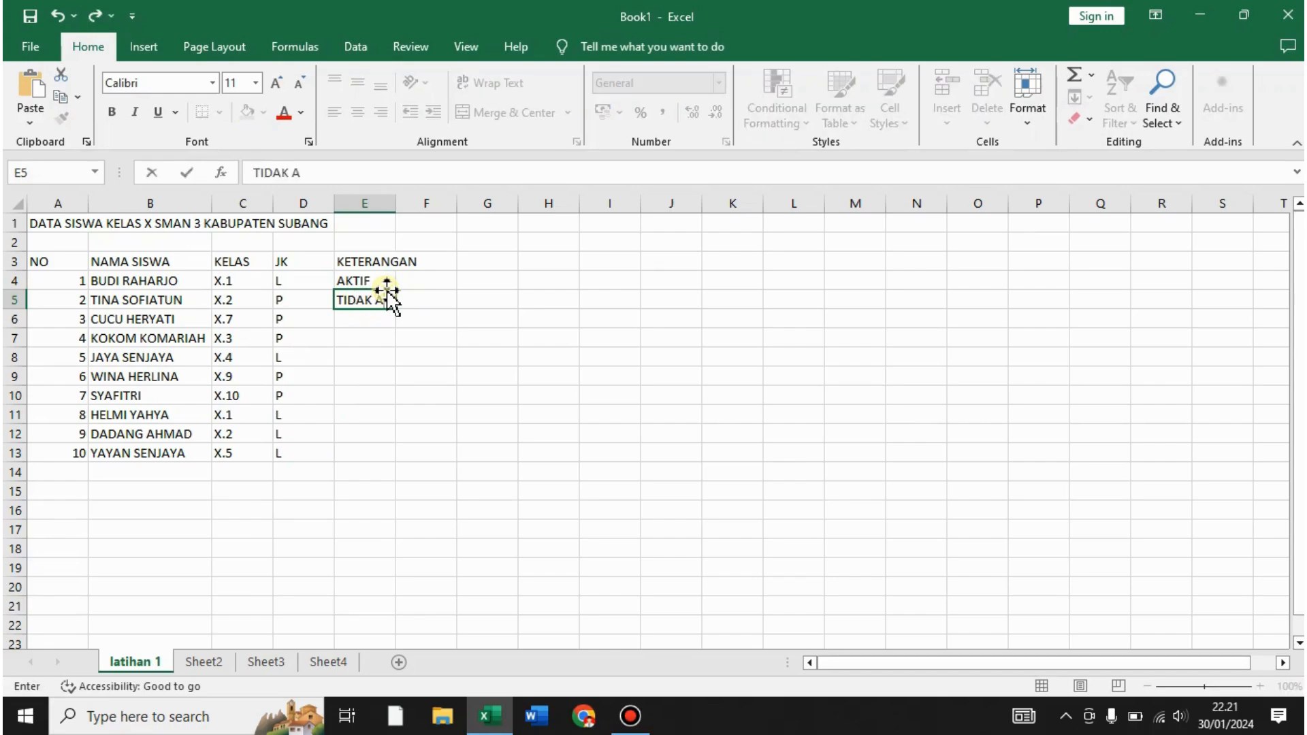
pyautogui.write('KTIF')
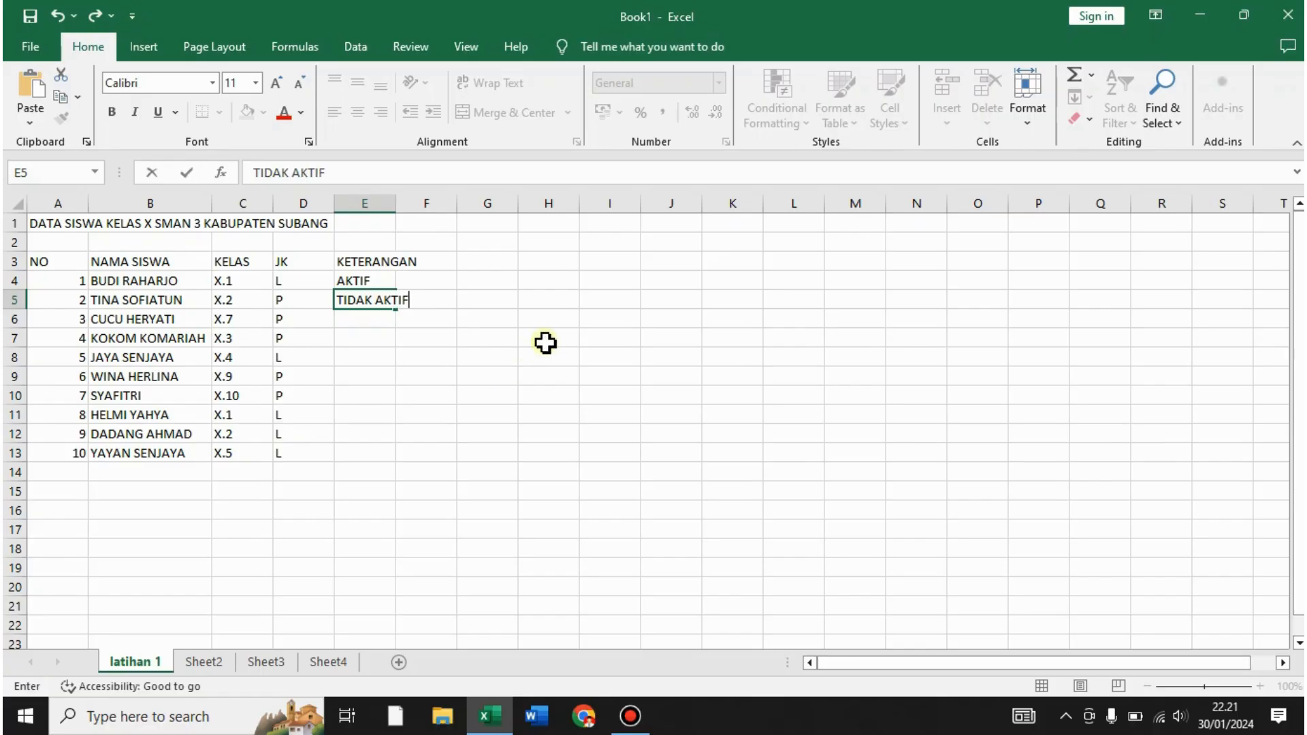
pyautogui.press('Return')
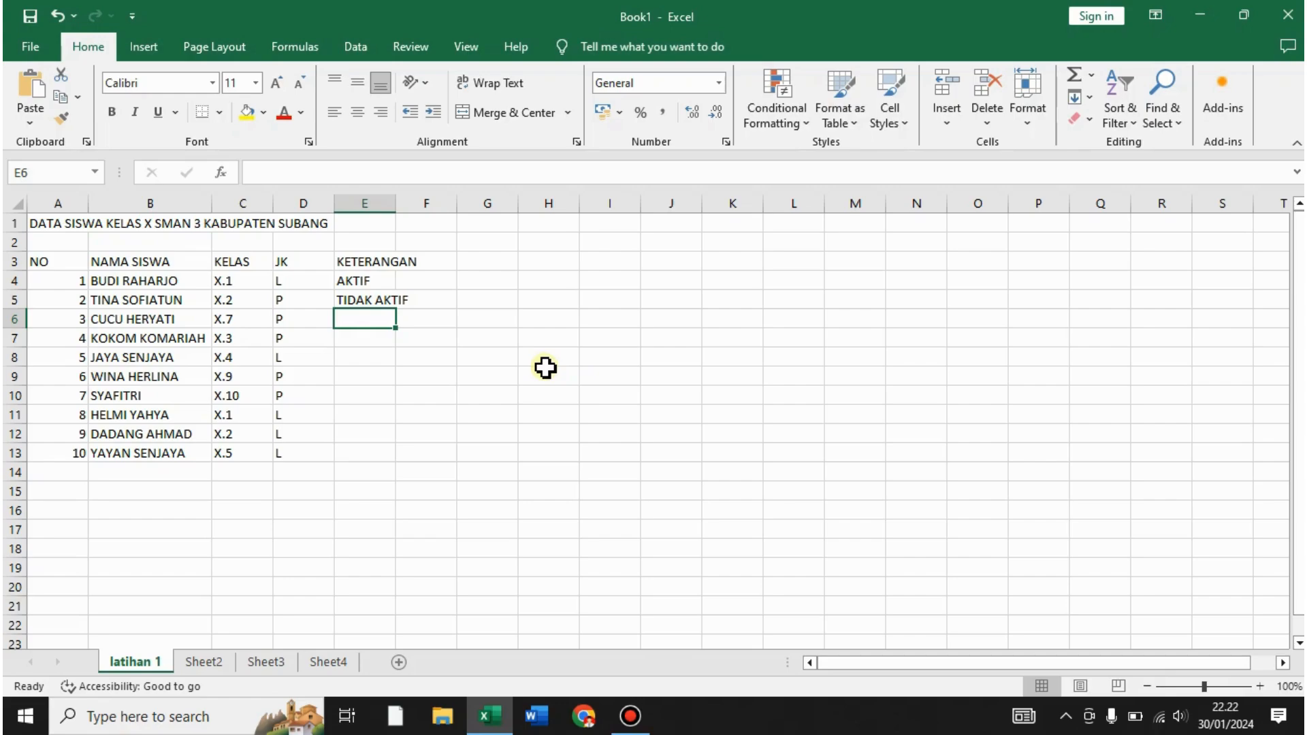
# - Review the entries of the first, fourth, eighth and tenth students
pyautogui.click(159, 452)
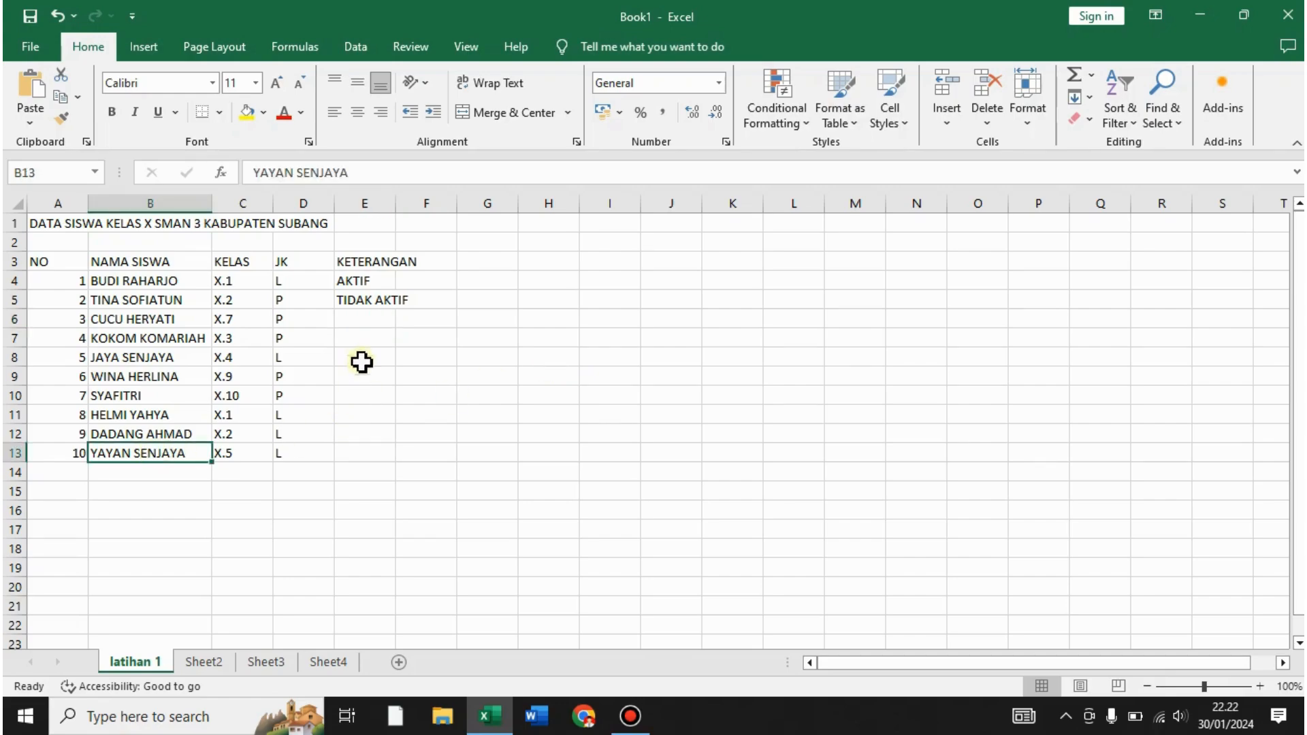
pyautogui.click(162, 287)
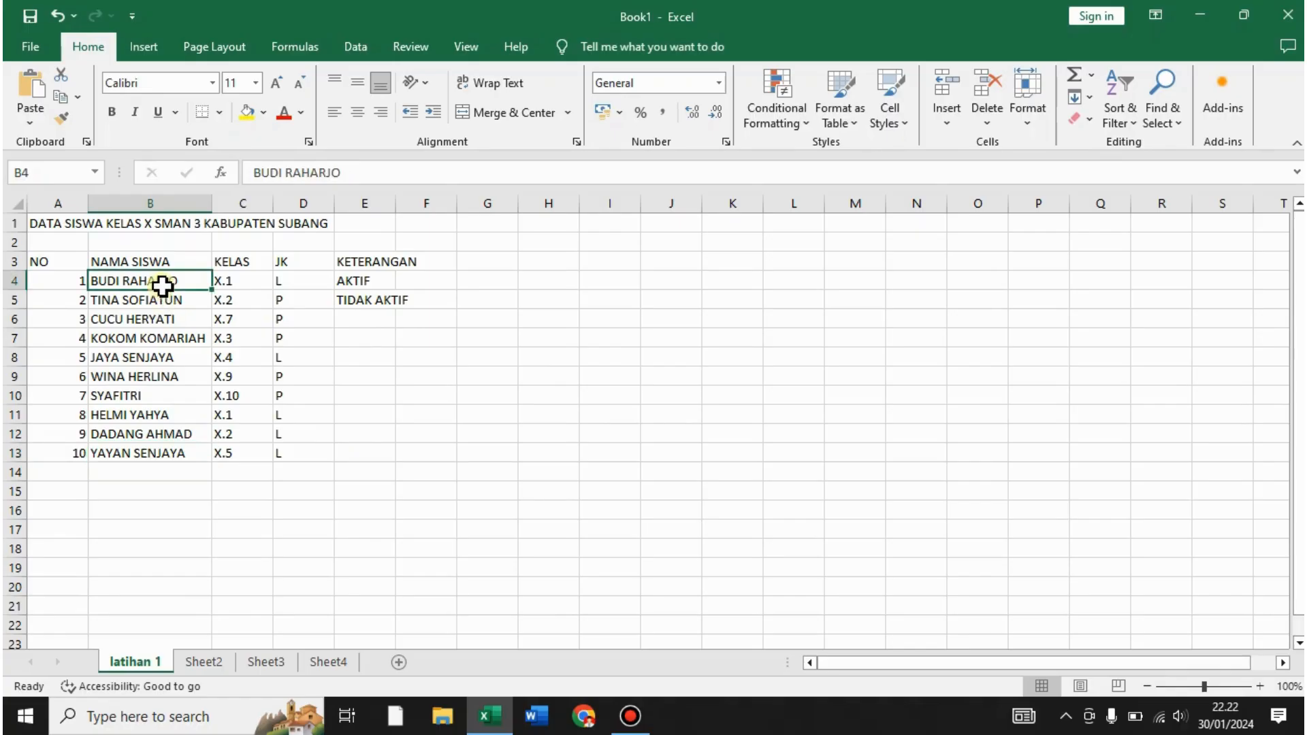
pyautogui.click(134, 344)
pyautogui.click(131, 412)
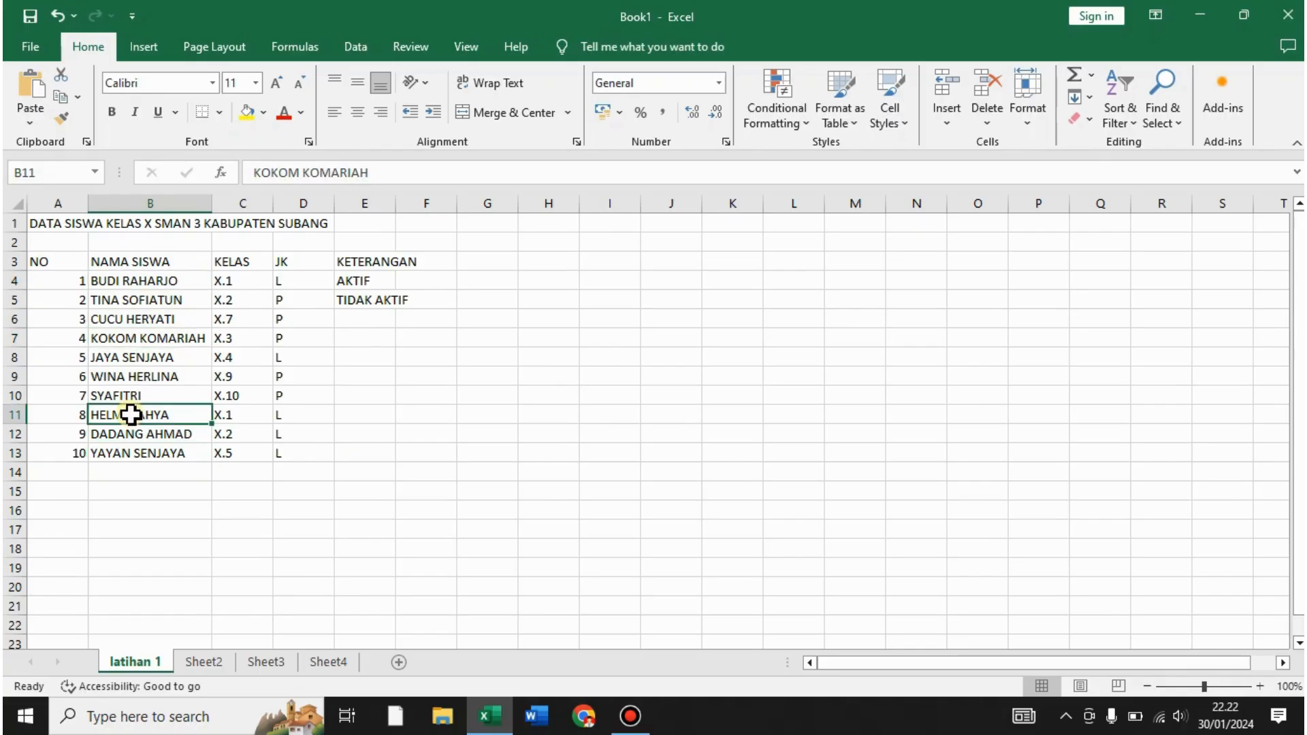
pyautogui.click(141, 455)
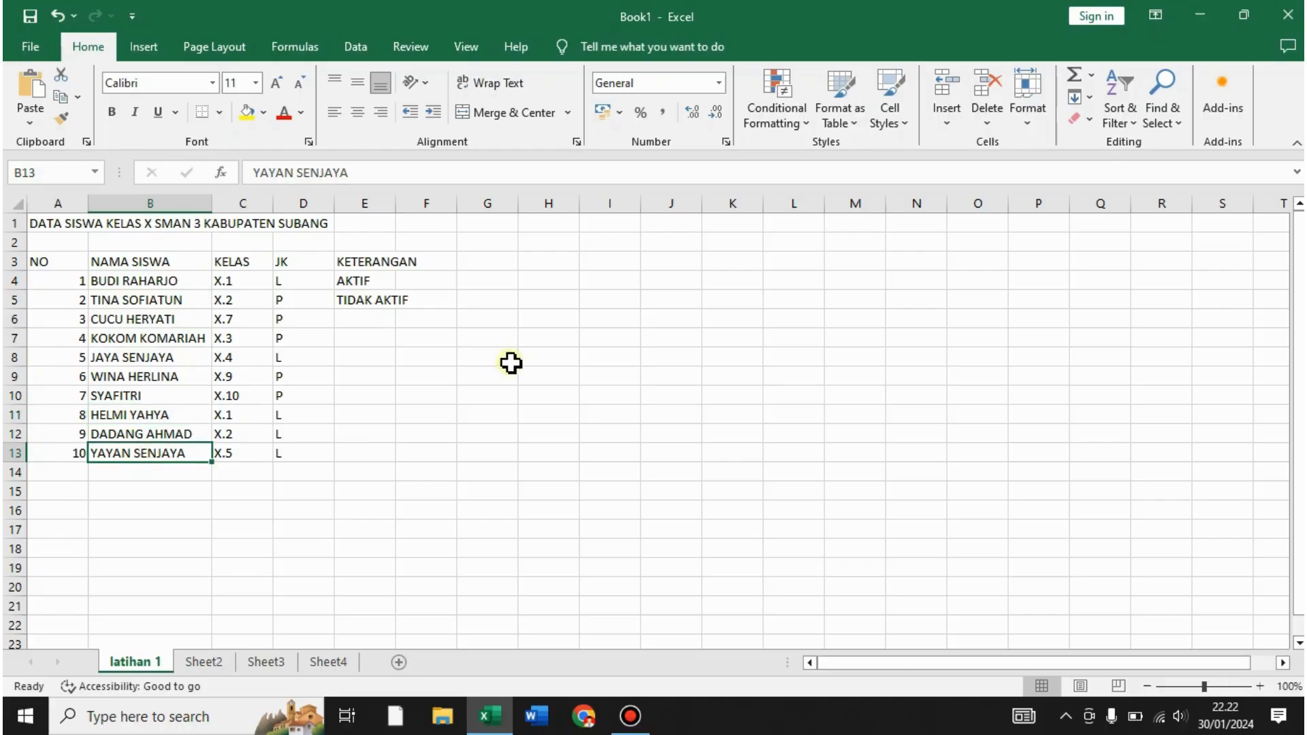
# - Copy AKTIF from E4 into E7, E11 and E13
pyautogui.click(368, 281)
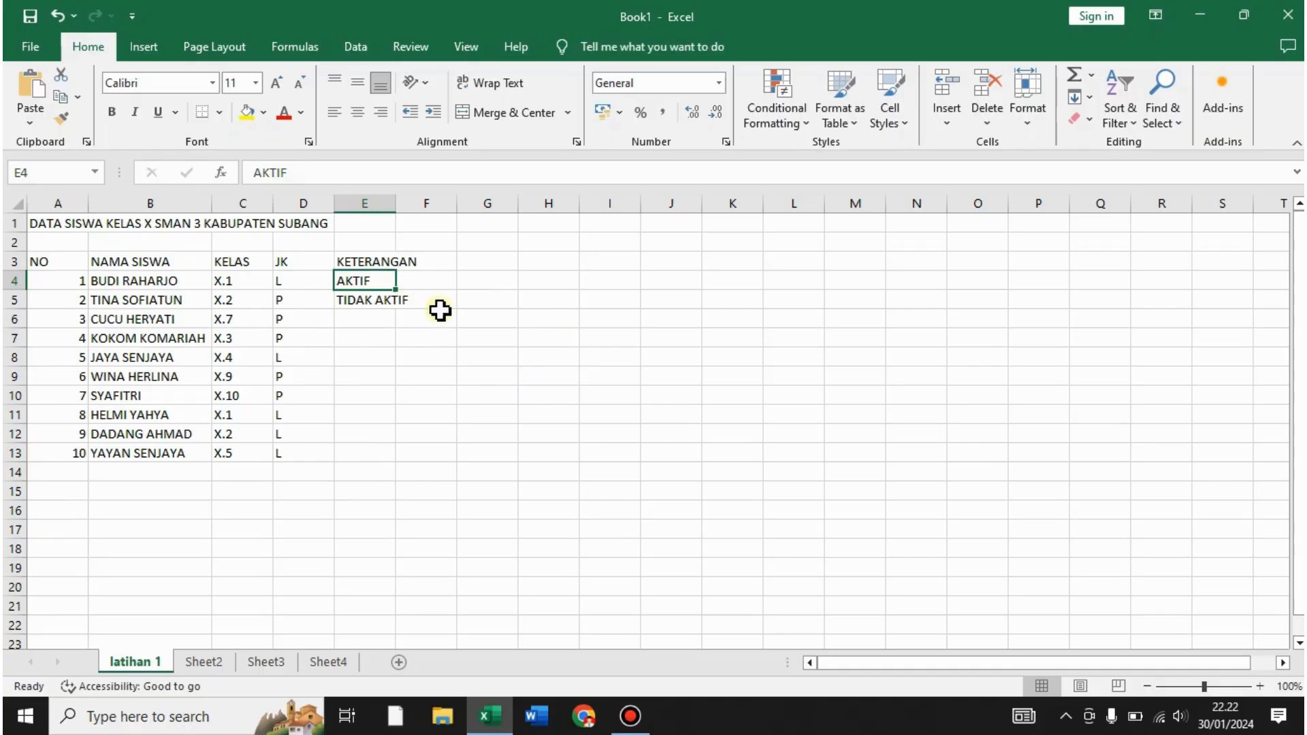
pyautogui.hotkey('ctrl', 'c')
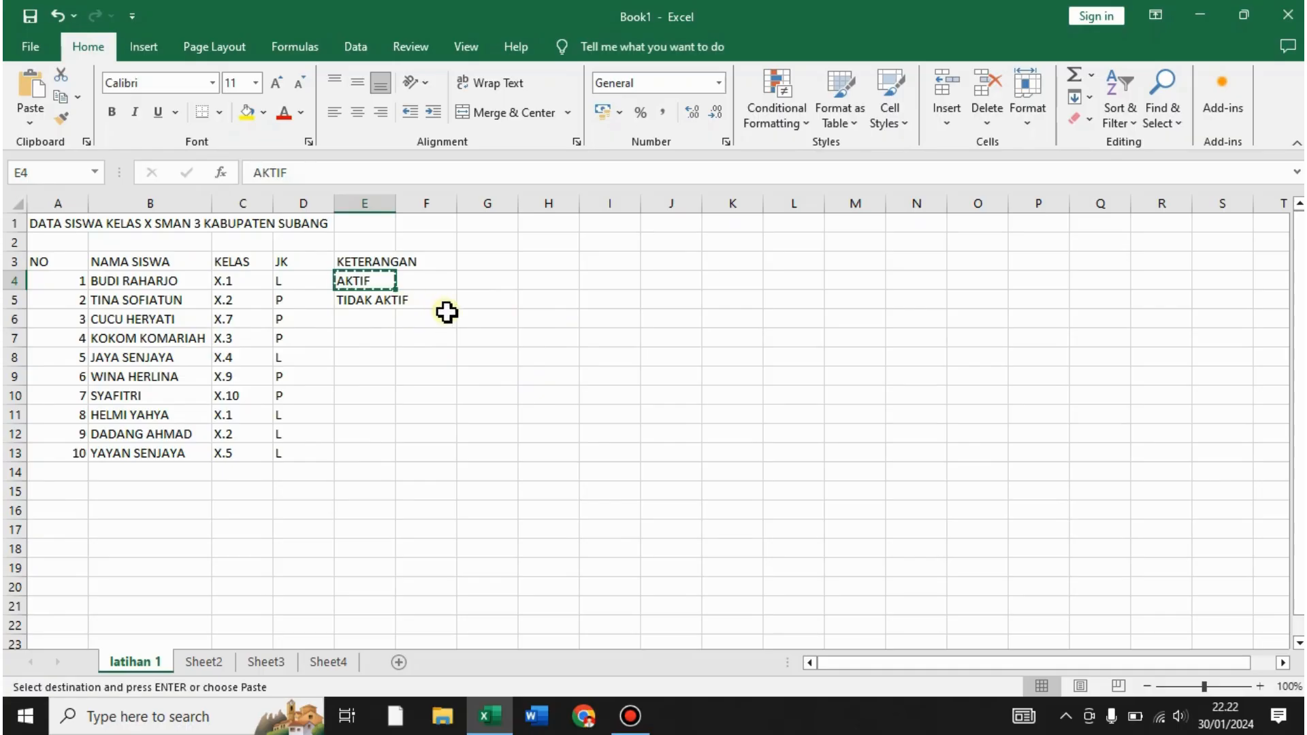
pyautogui.click(369, 342)
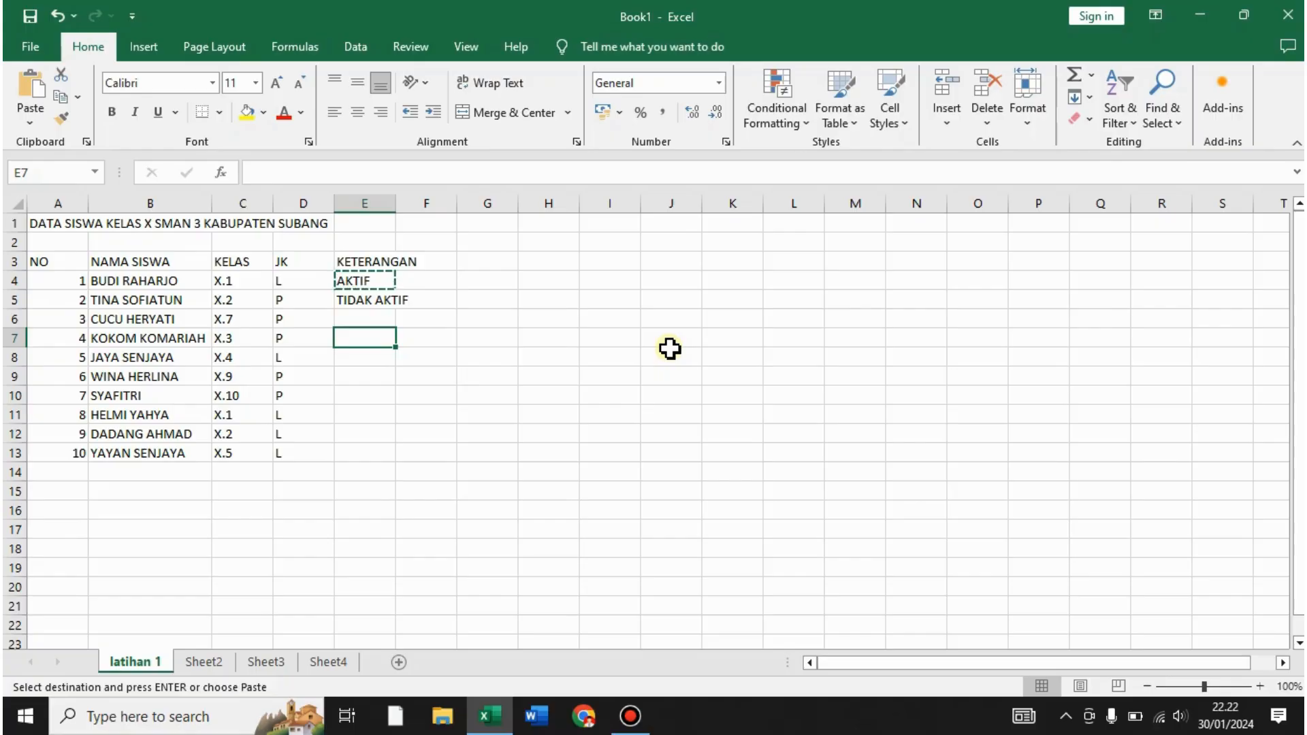
pyautogui.keyDown('ctrl'); pyautogui.click(375, 415); pyautogui.keyUp('ctrl')
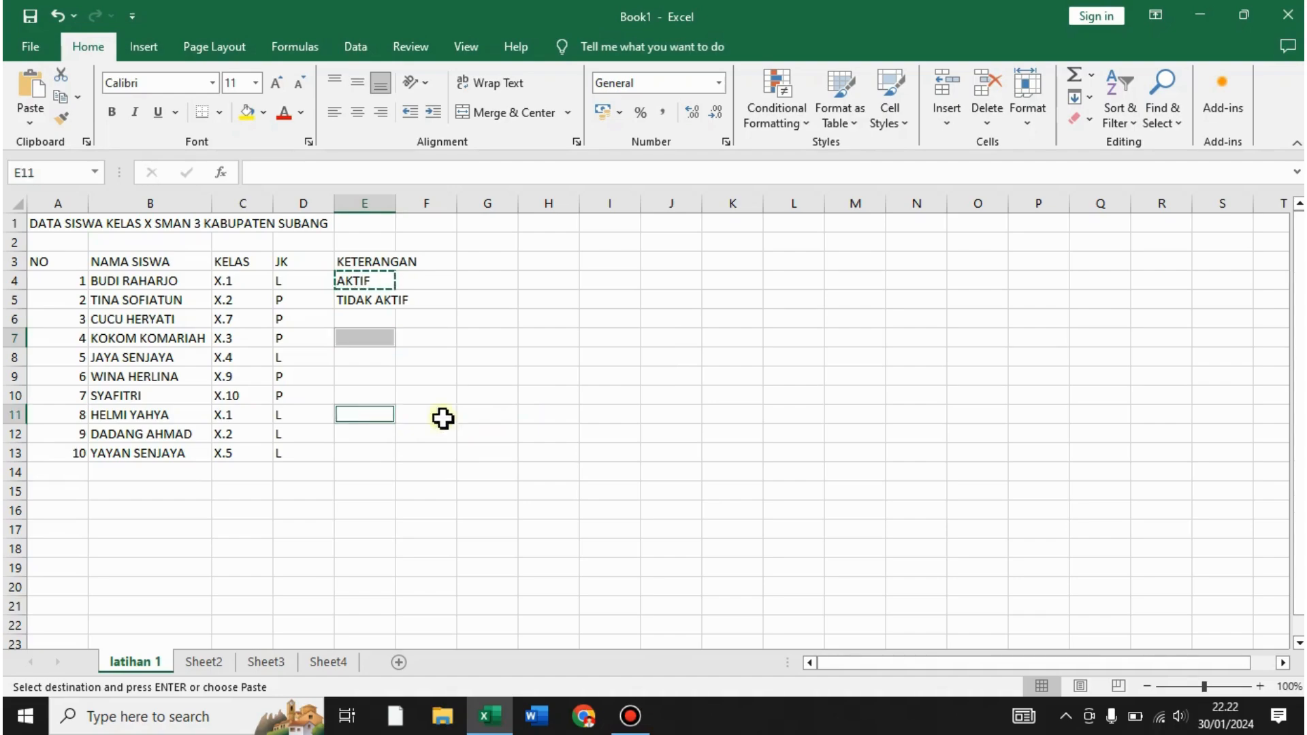
pyautogui.keyDown('ctrl'); pyautogui.click(365, 454); pyautogui.keyUp('ctrl')
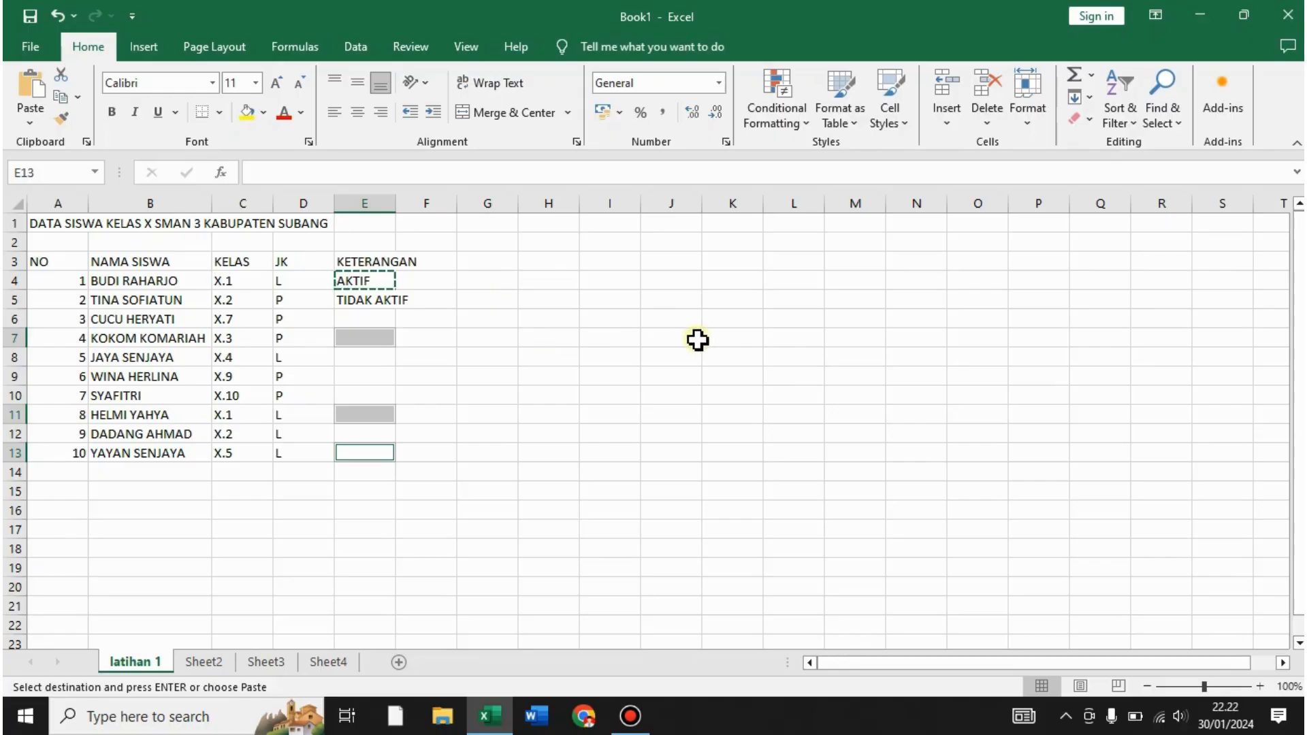
pyautogui.hotkey('ctrl', 'v')
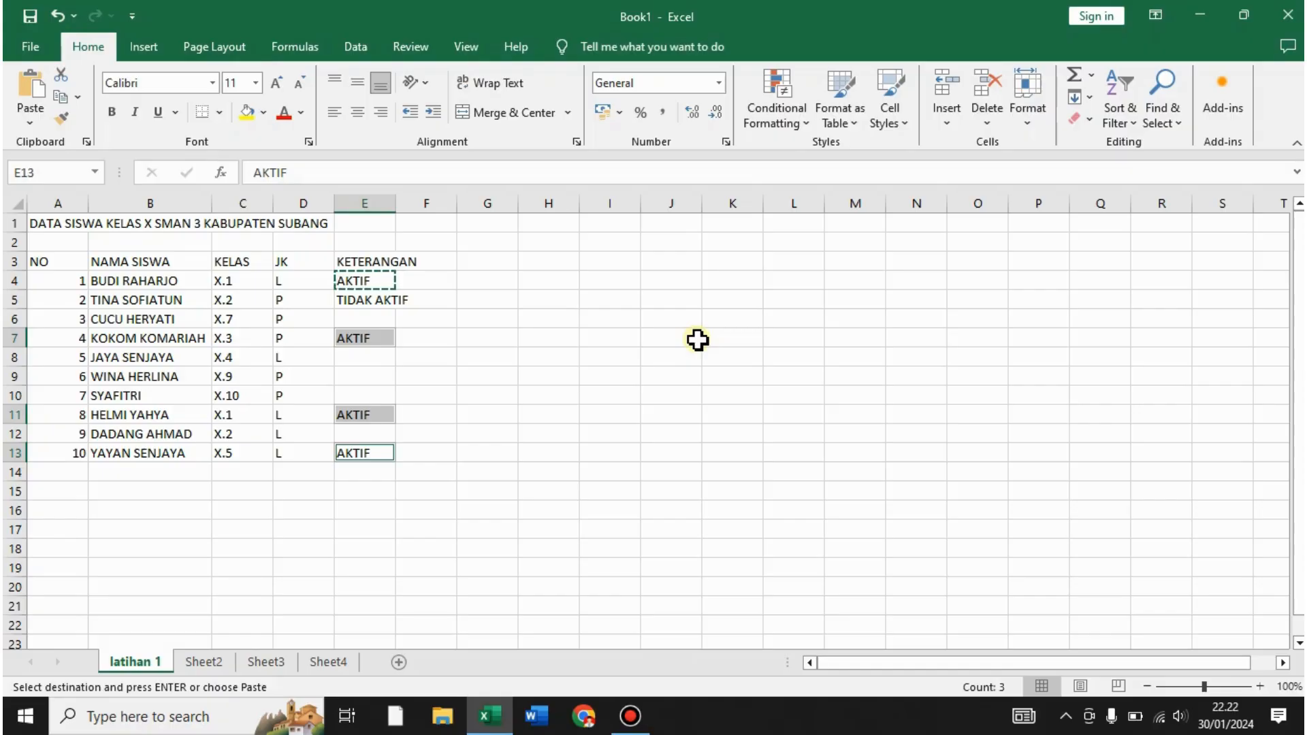
pyautogui.click(697, 340)
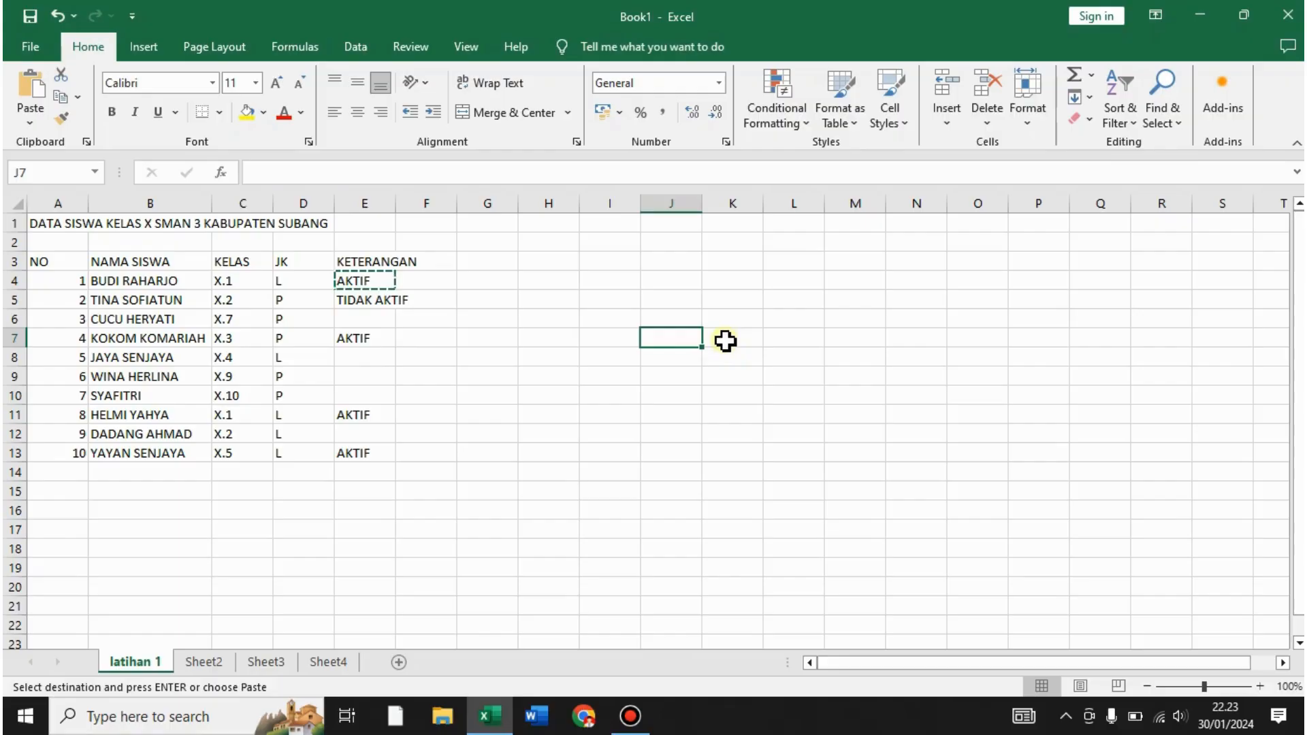
pyautogui.click(619, 324)
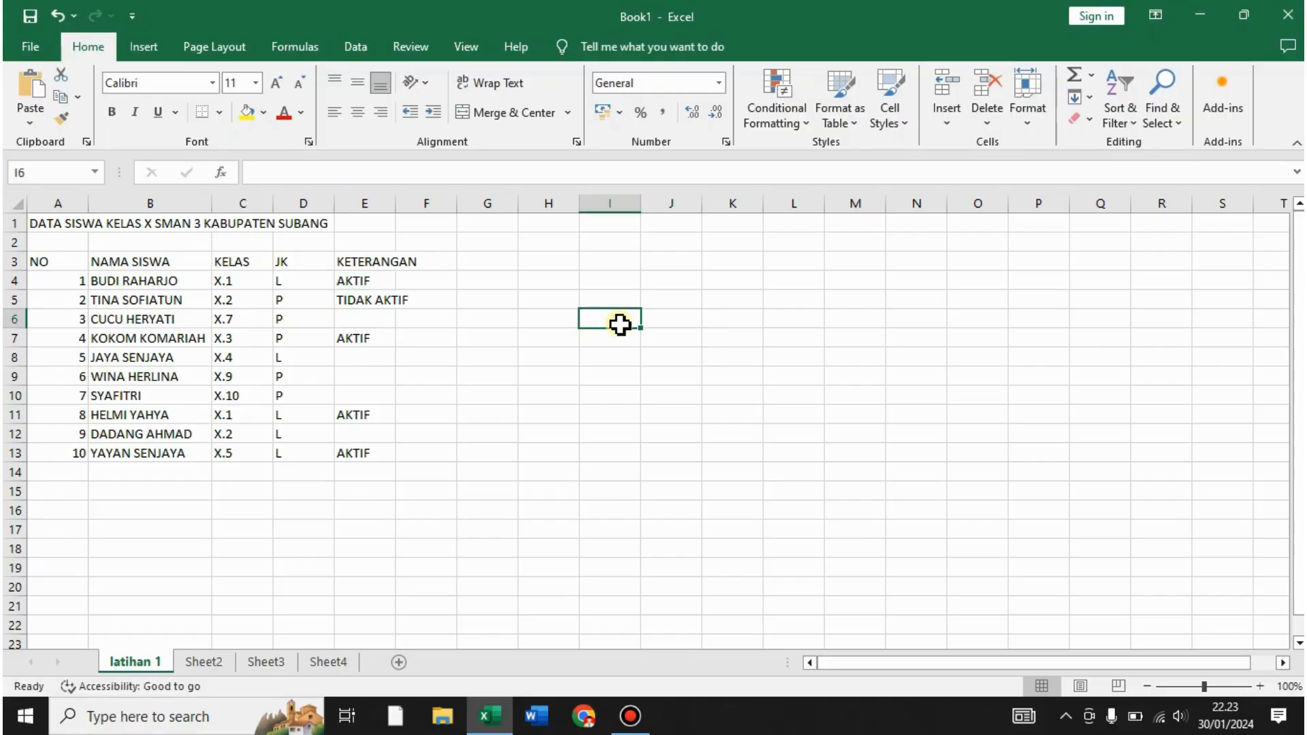
# - Copy TIDAK AKTIF from E5 into E6, E8, E9, E10 and E12
pyautogui.click(392, 306)
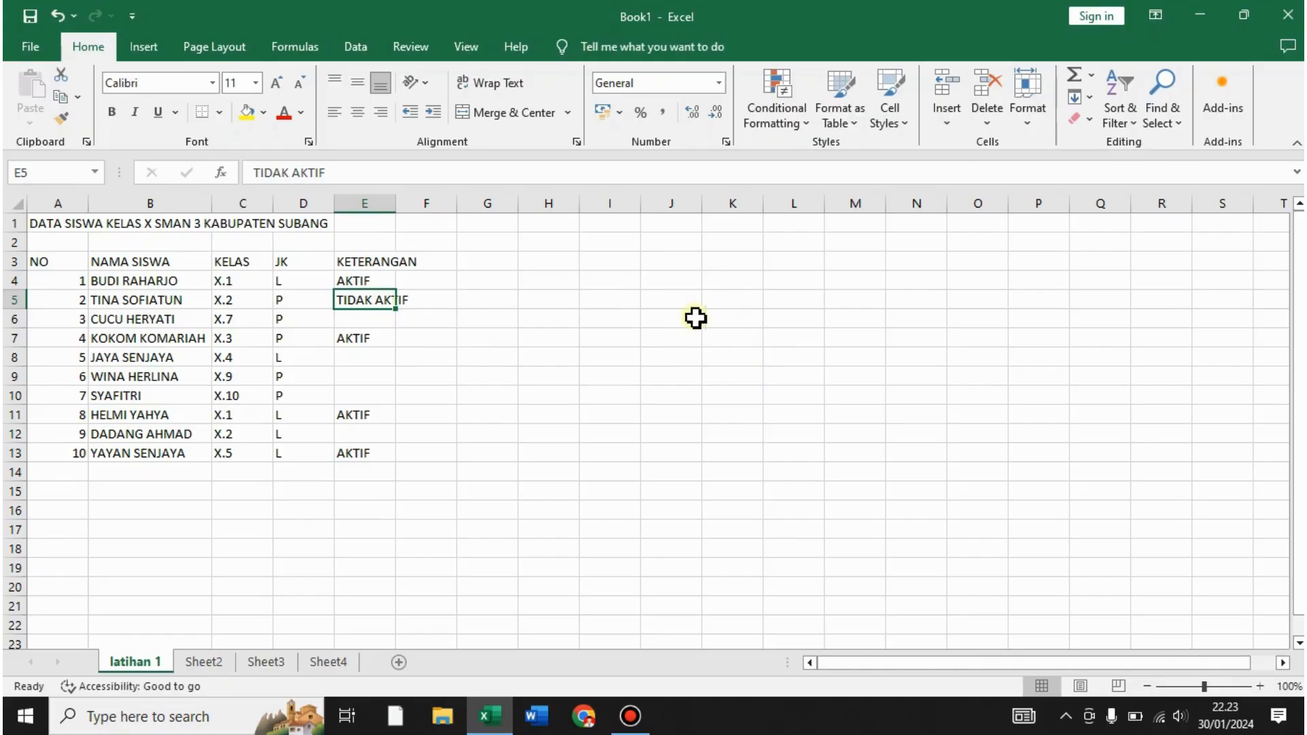
pyautogui.hotkey('ctrl', 'c')
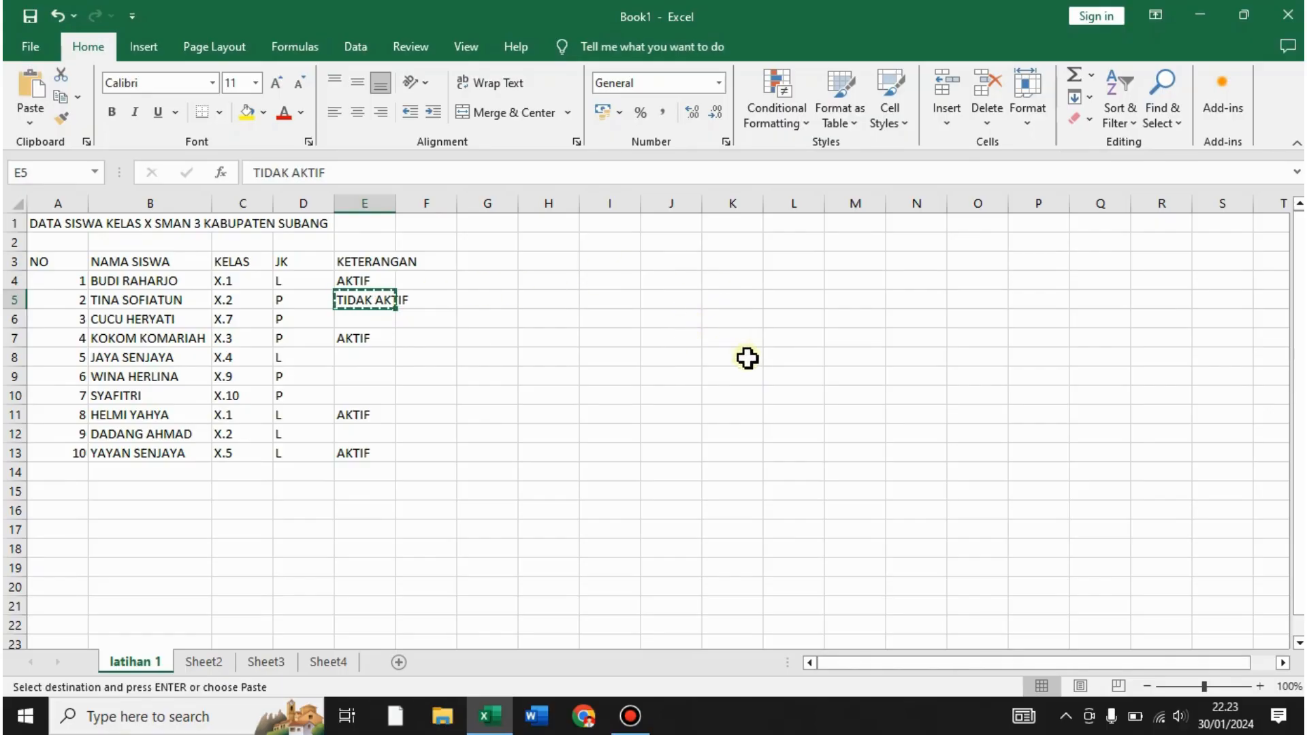
pyautogui.click(378, 321)
pyautogui.keyDown('ctrl'); pyautogui.click(368, 356); pyautogui.keyUp('ctrl')
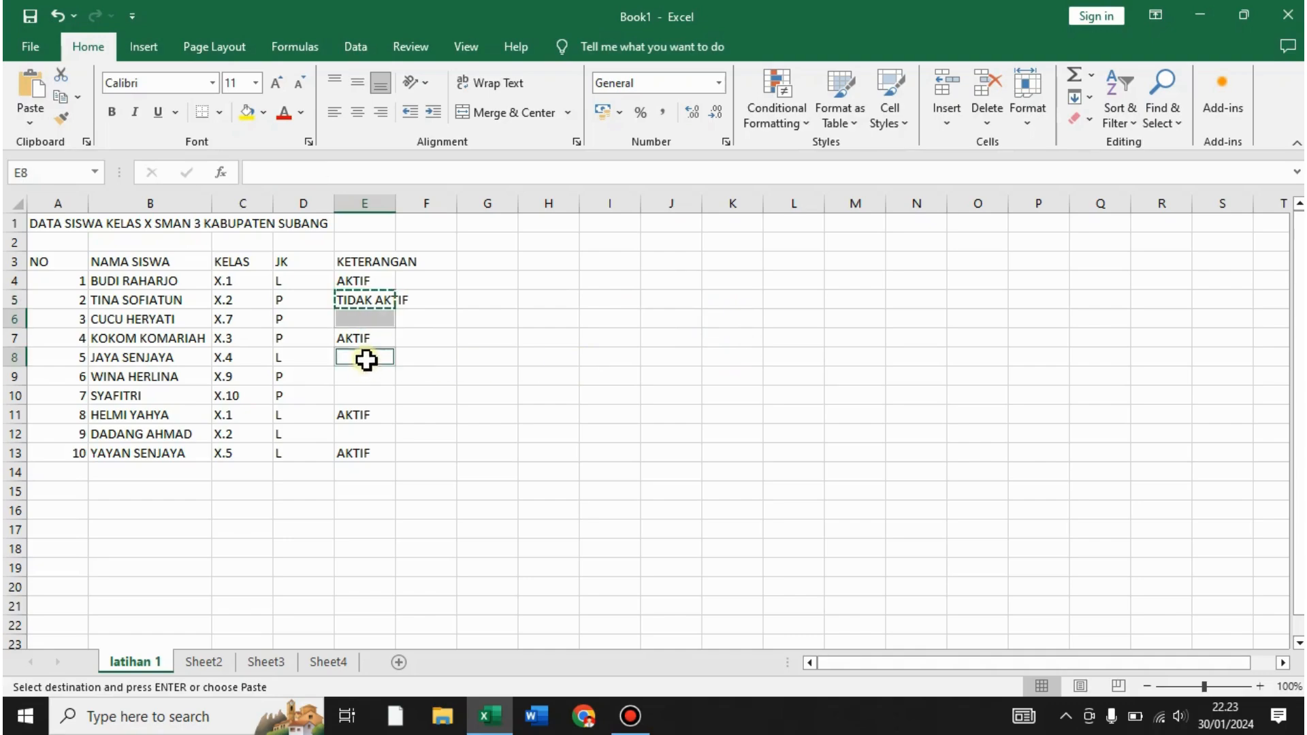
pyautogui.keyDown('ctrl'); pyautogui.click(362, 377); pyautogui.keyUp('ctrl')
pyautogui.keyDown('ctrl'); pyautogui.click(362, 394); pyautogui.keyUp('ctrl')
pyautogui.keyDown('ctrl'); pyautogui.click(371, 434); pyautogui.keyUp('ctrl')
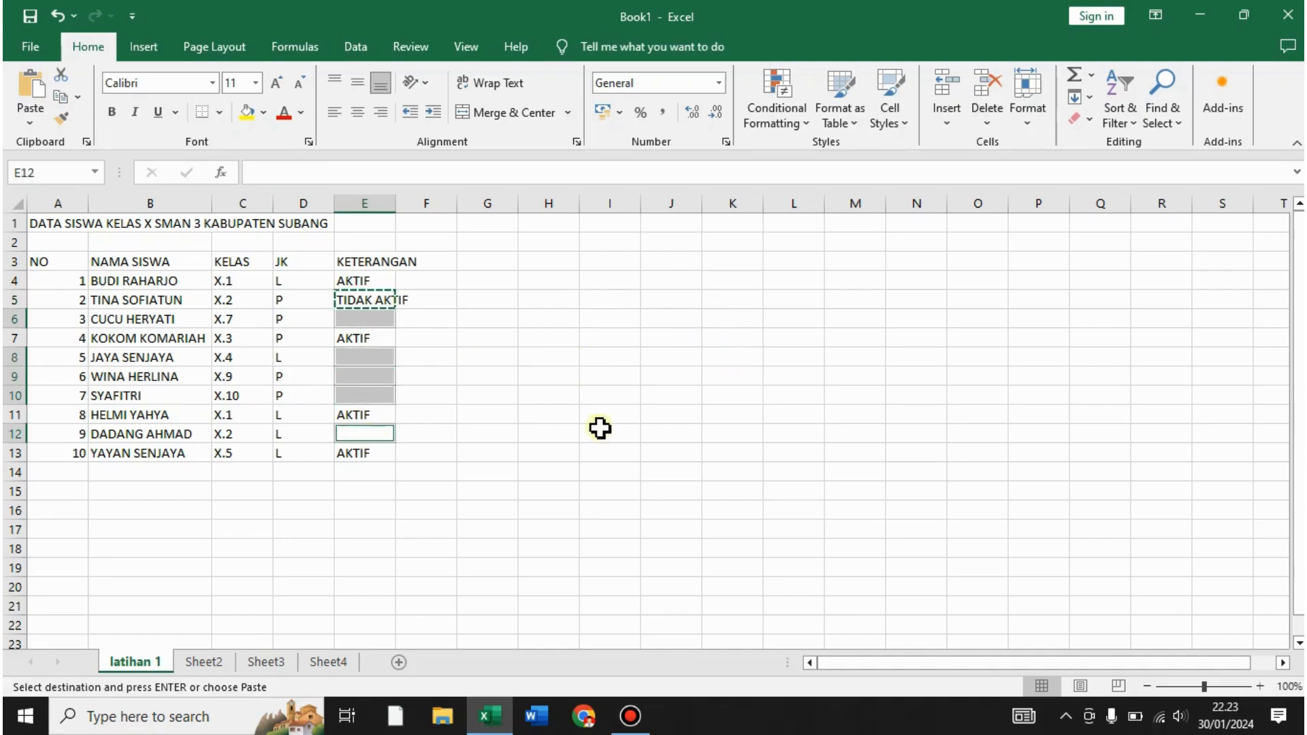
pyautogui.hotkey('ctrl', 'v')
pyautogui.click(603, 427)
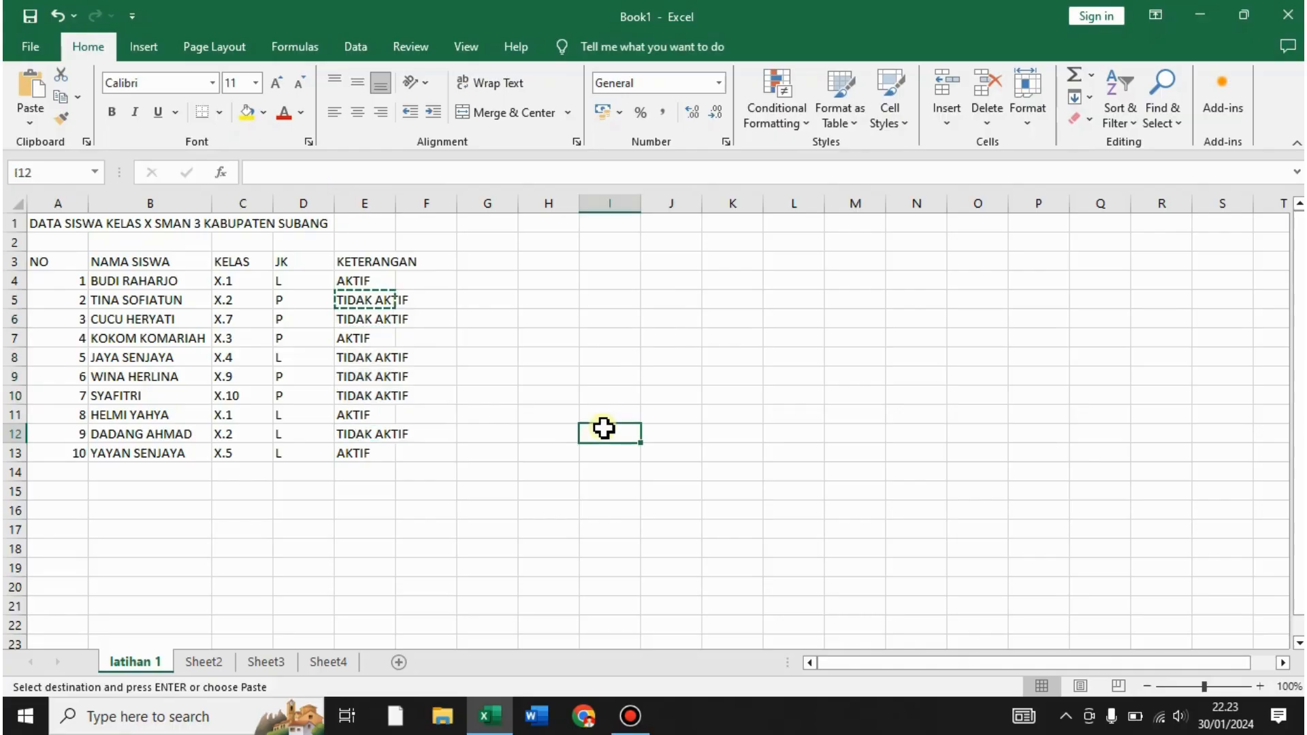
pyautogui.press('Escape')
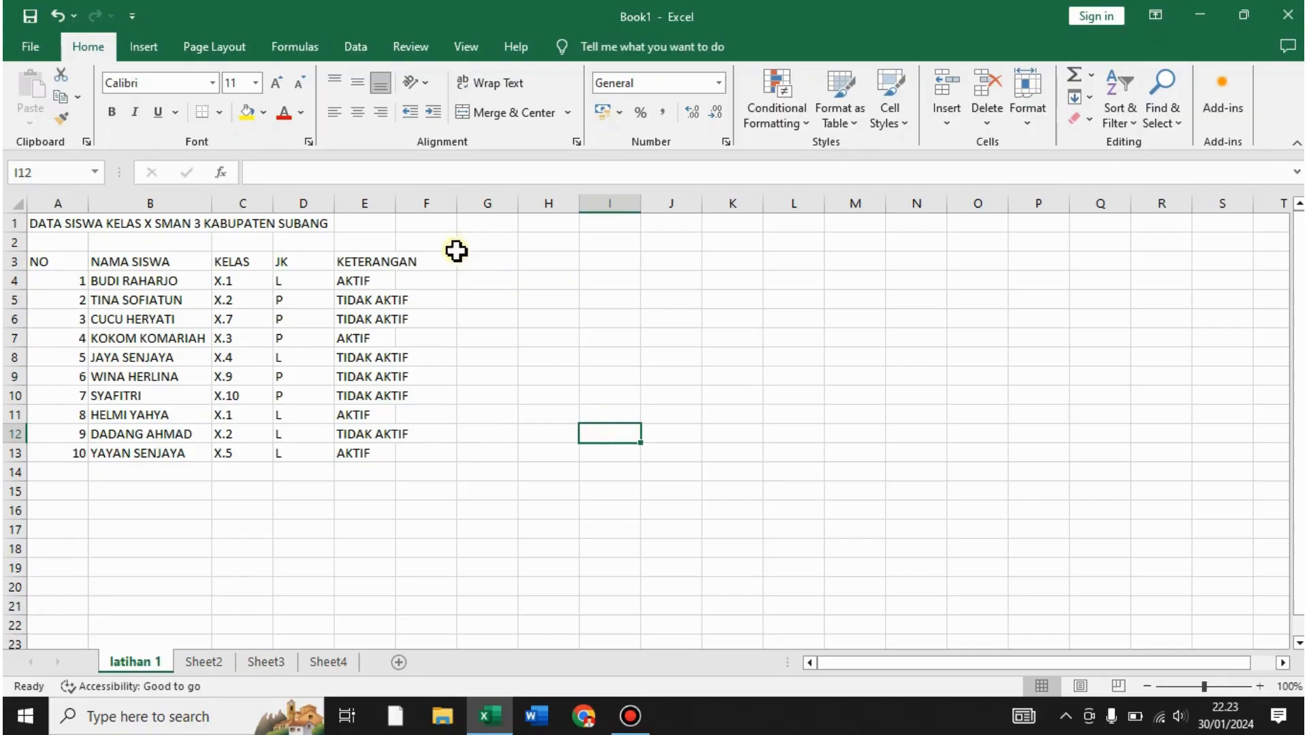
# - AutoFit column E to its TIDAK AKTIF entries, then select the table A3:E13
pyautogui.doubleClick(398, 198)
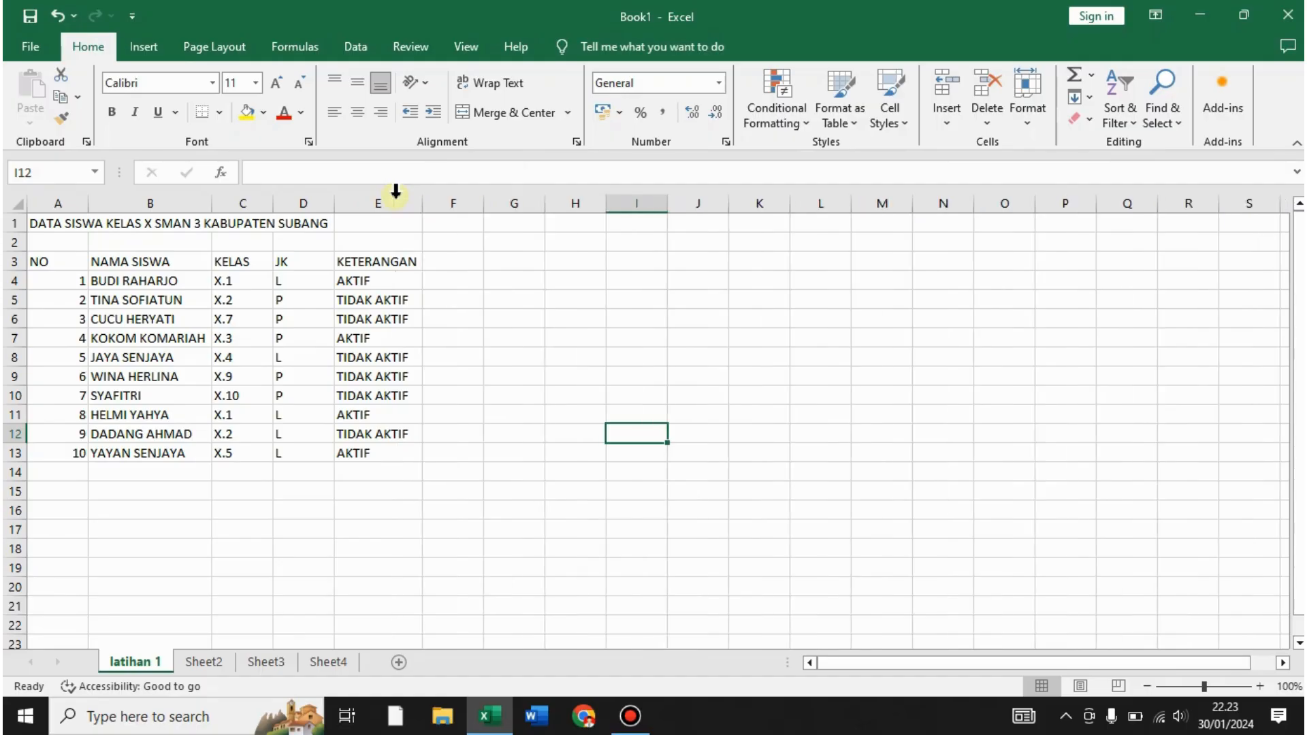
pyautogui.click(587, 262)
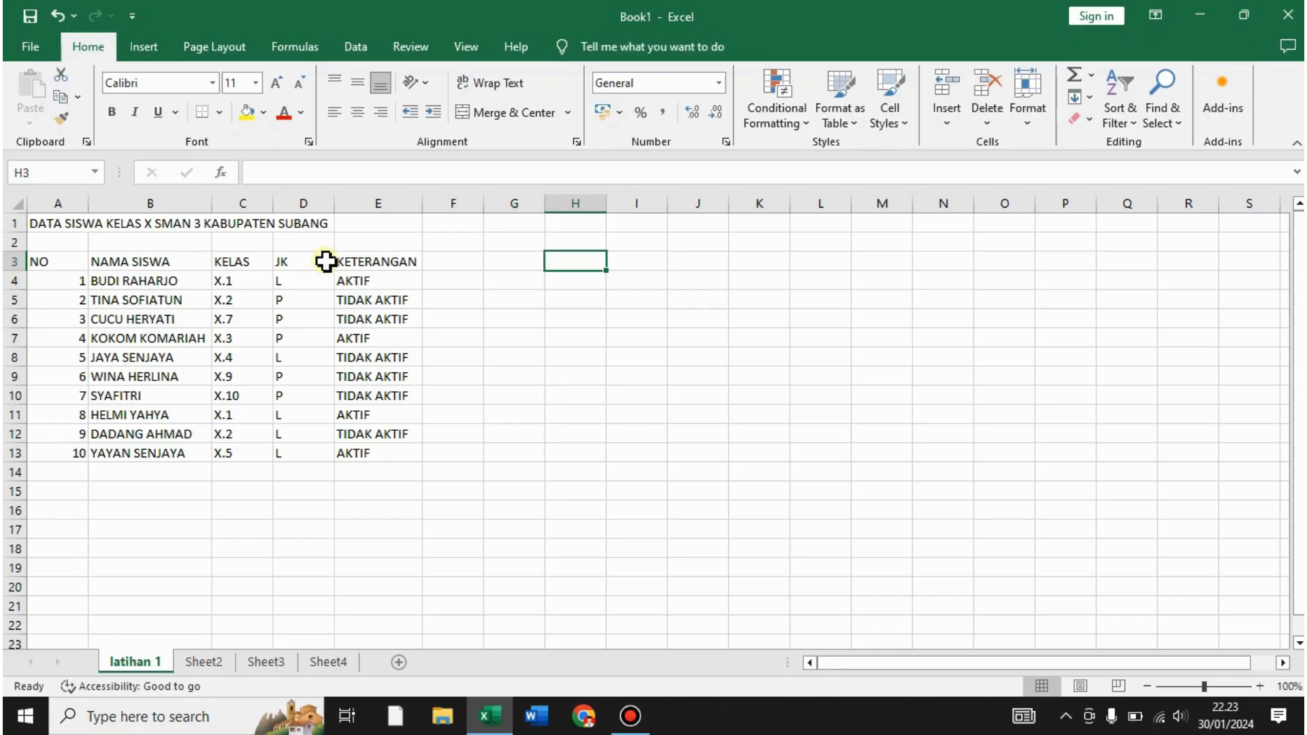
pyautogui.click(64, 262)
pyautogui.moveTo(119, 268); pyautogui.dragTo(382, 450)
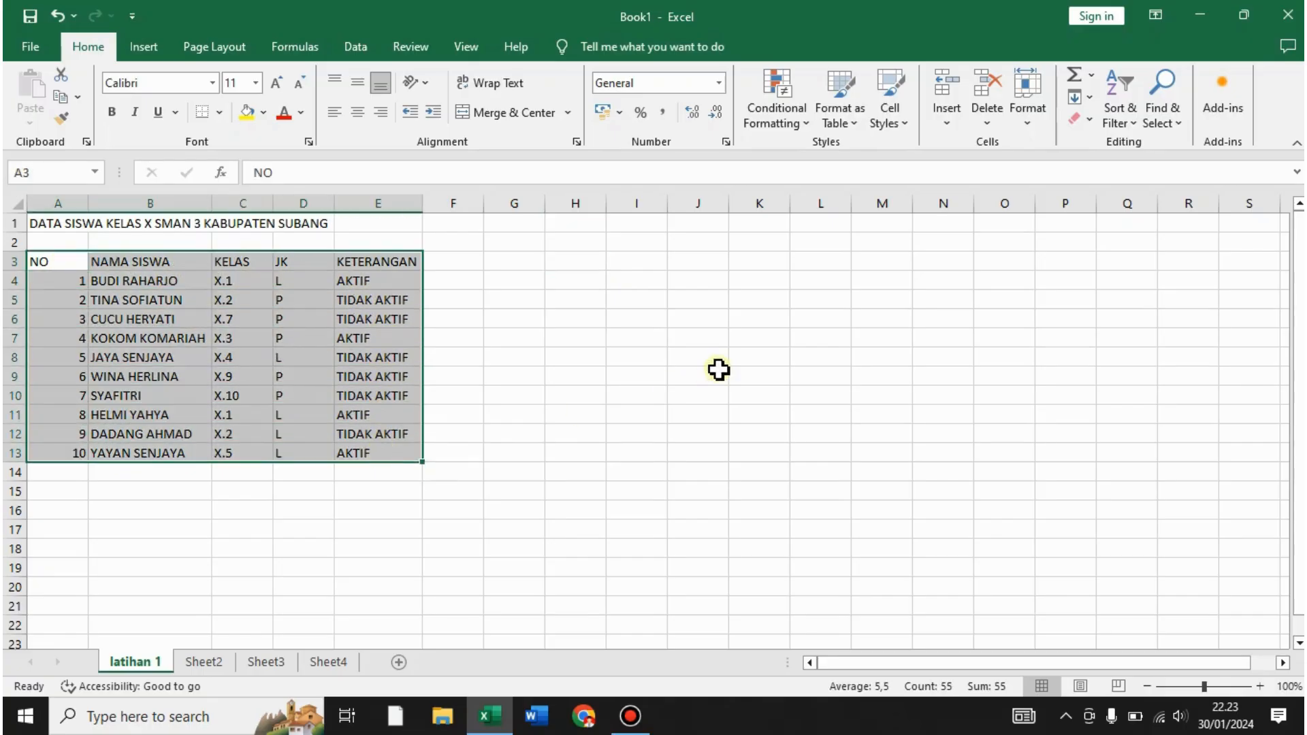
# - Apply All Borders to A3:E13 and check each header cell
pyautogui.click(221, 113)
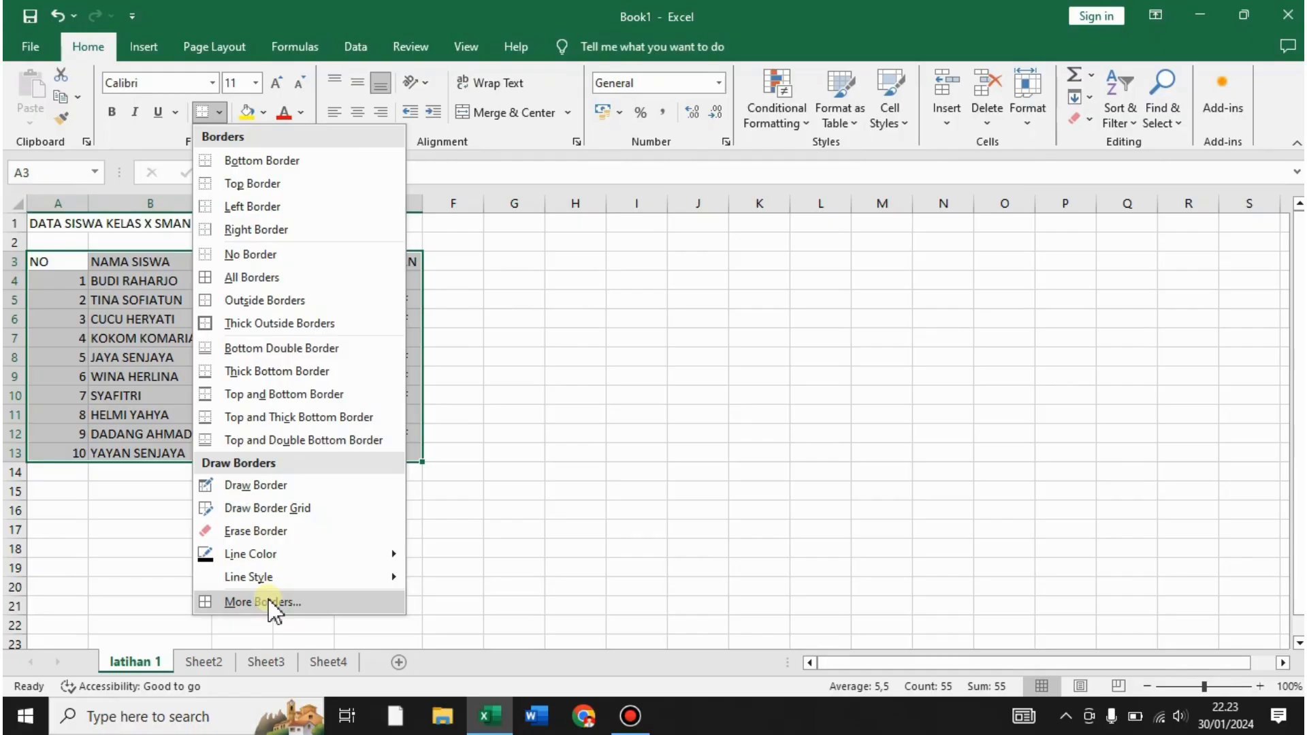
pyautogui.click(256, 285)
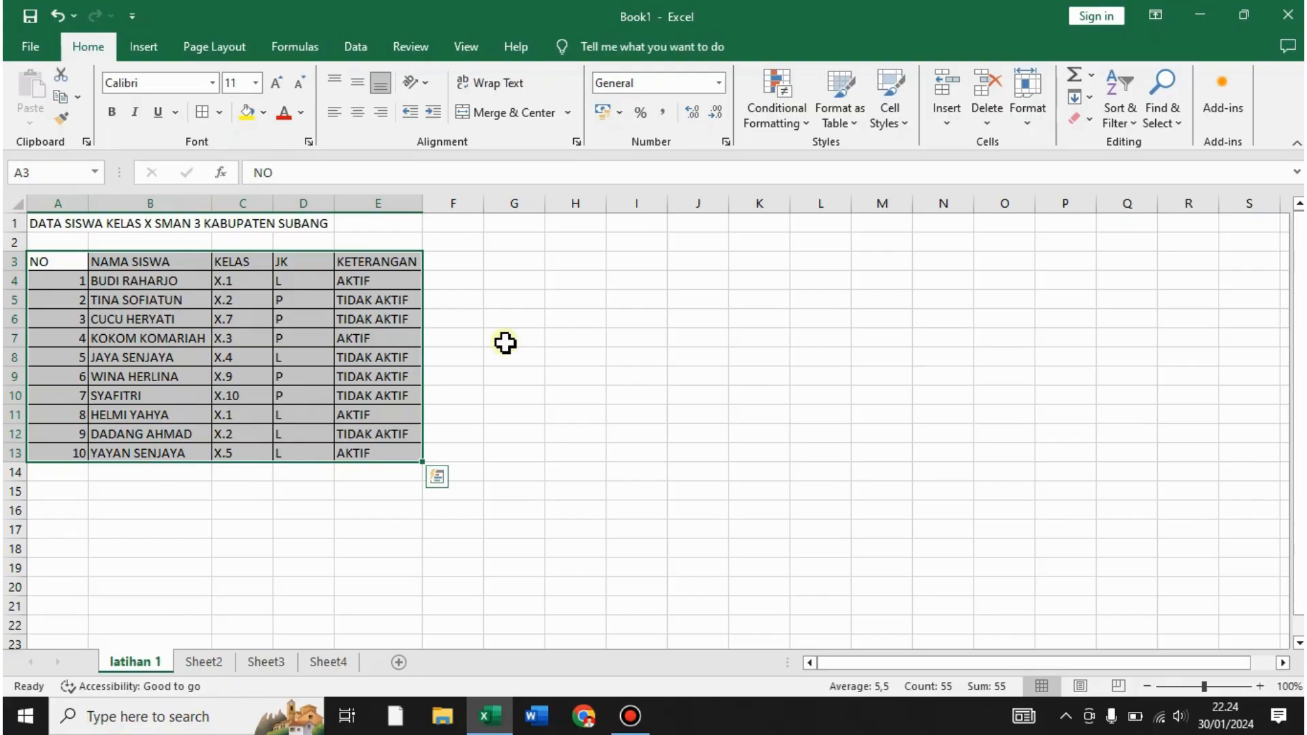
pyautogui.click(632, 299)
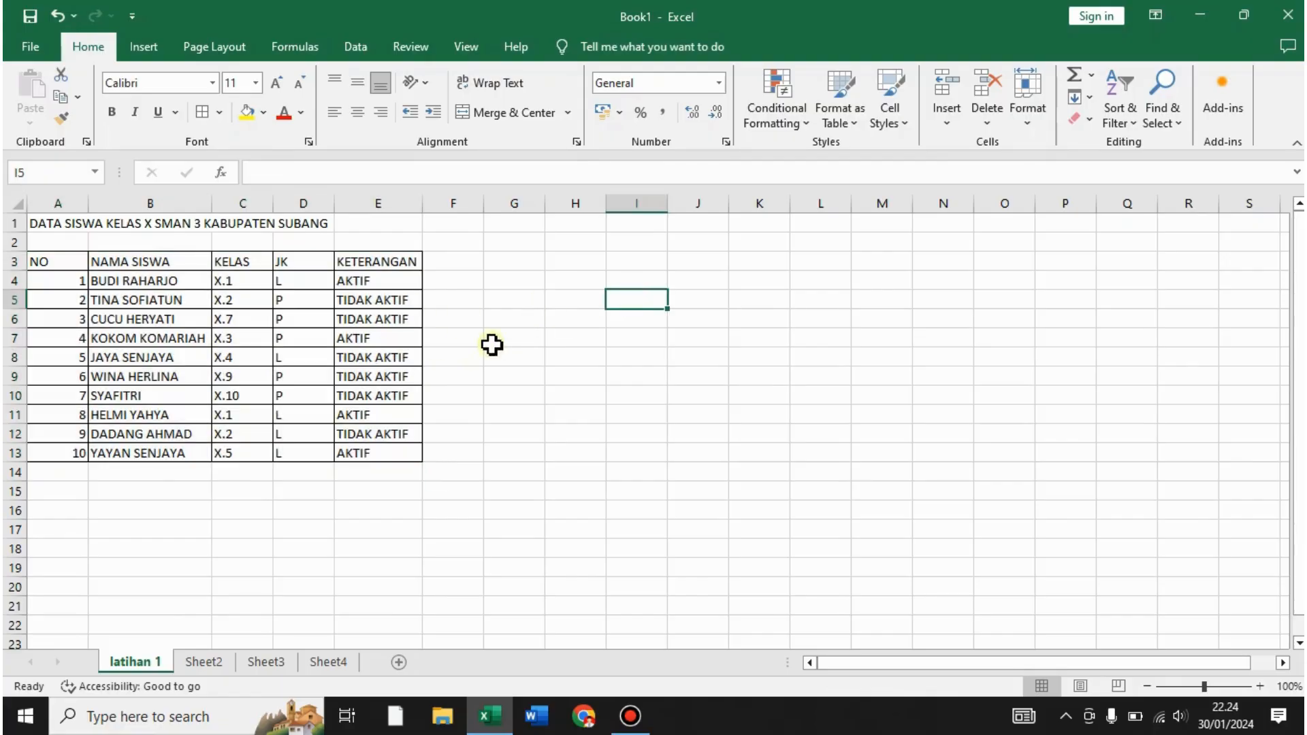
pyautogui.click(68, 264)
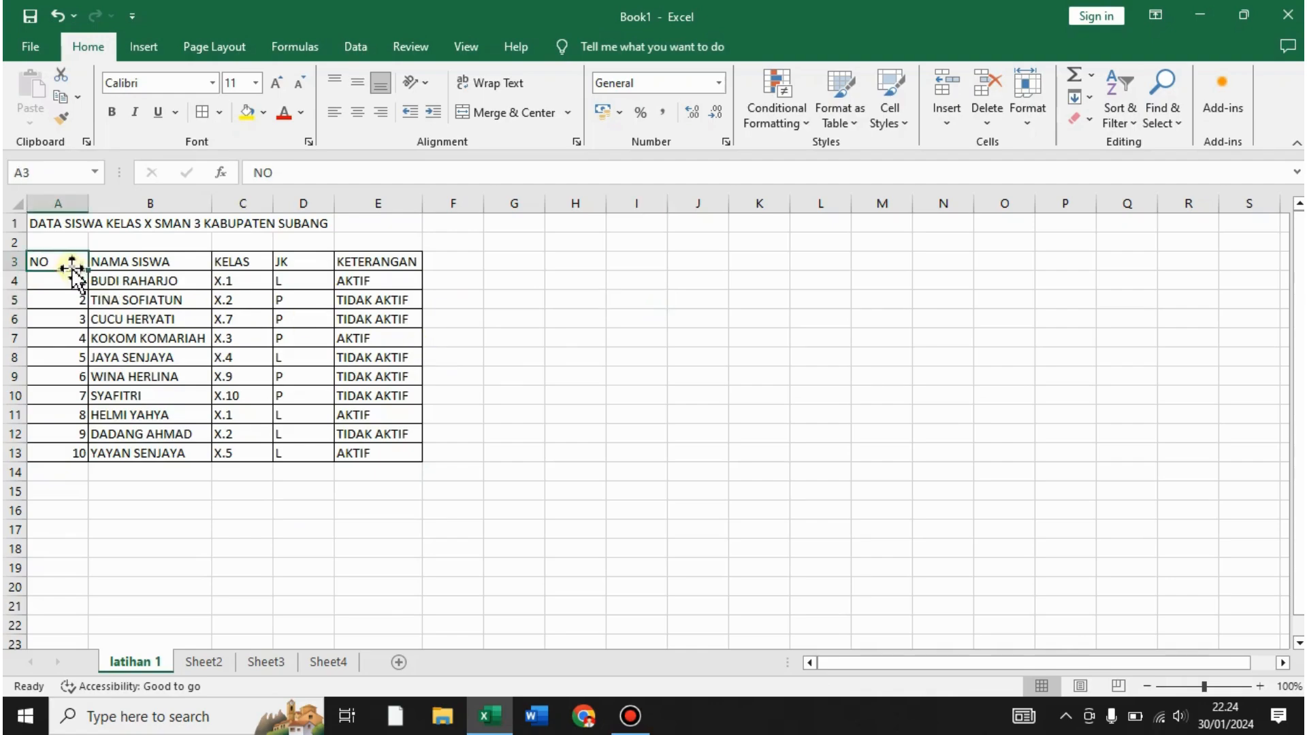
pyautogui.click(166, 254)
pyautogui.click(243, 256)
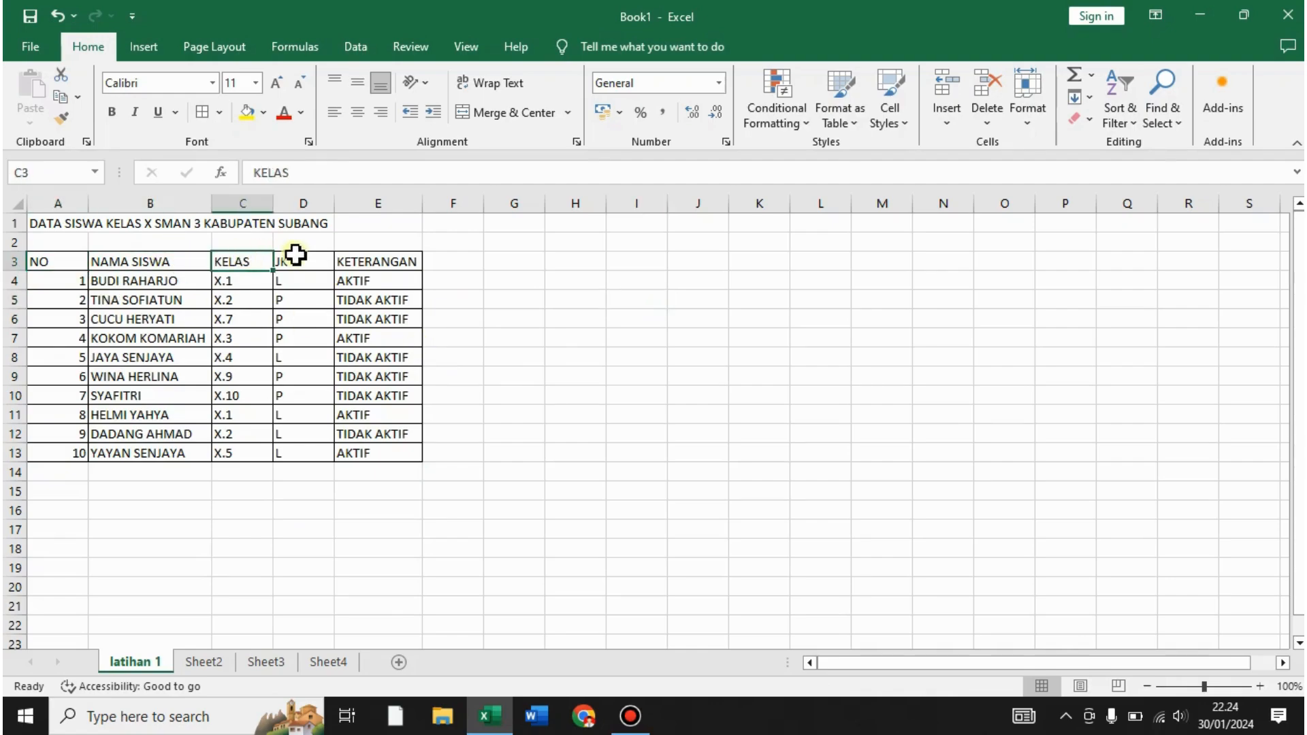
pyautogui.click(293, 255)
pyautogui.click(376, 259)
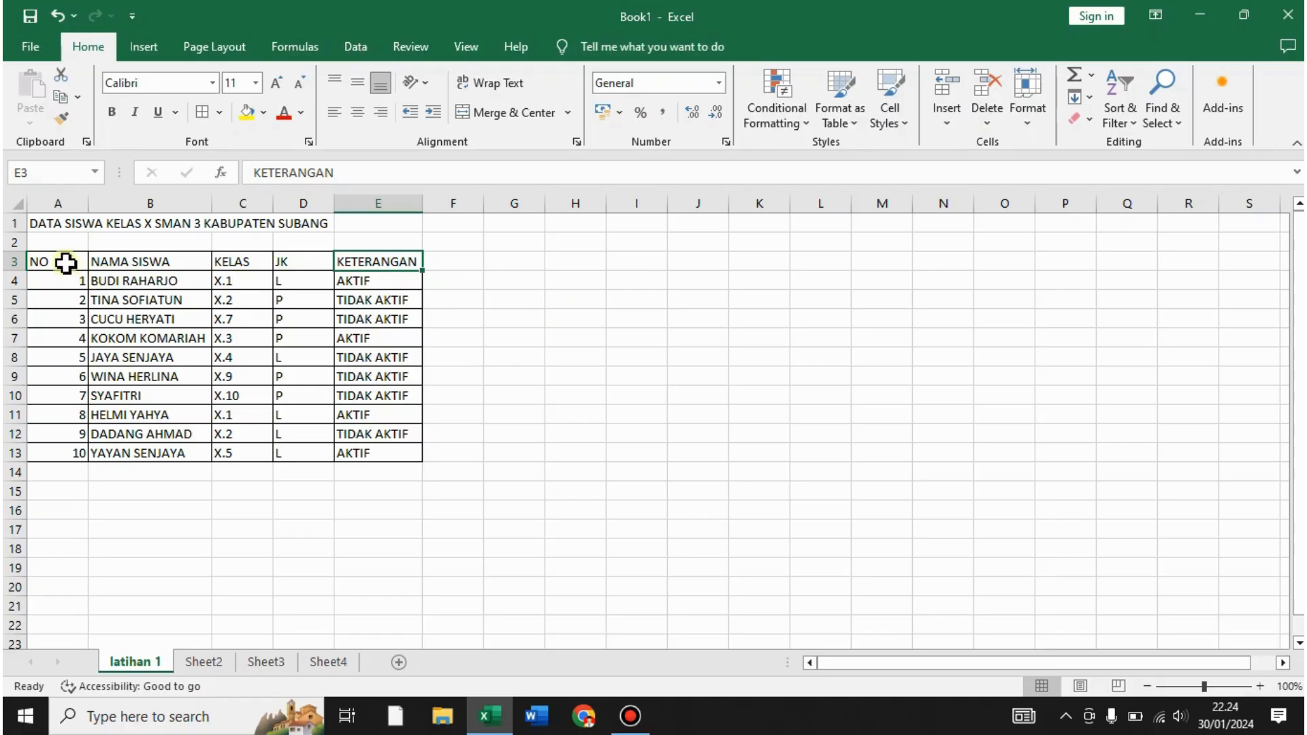
# - Center the header row A3:E3; AutoFit column A, then undo that widening
pyautogui.moveTo(64, 262); pyautogui.dragTo(391, 262)
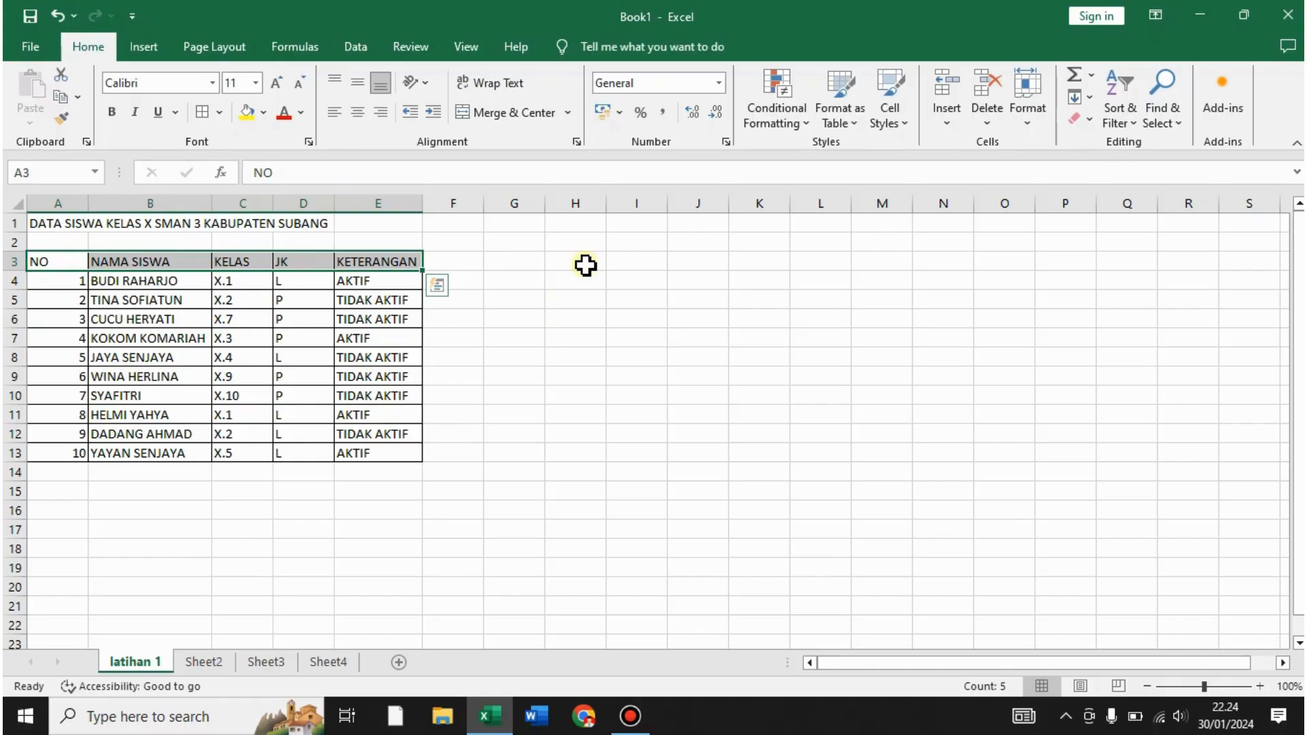
pyautogui.click(356, 113)
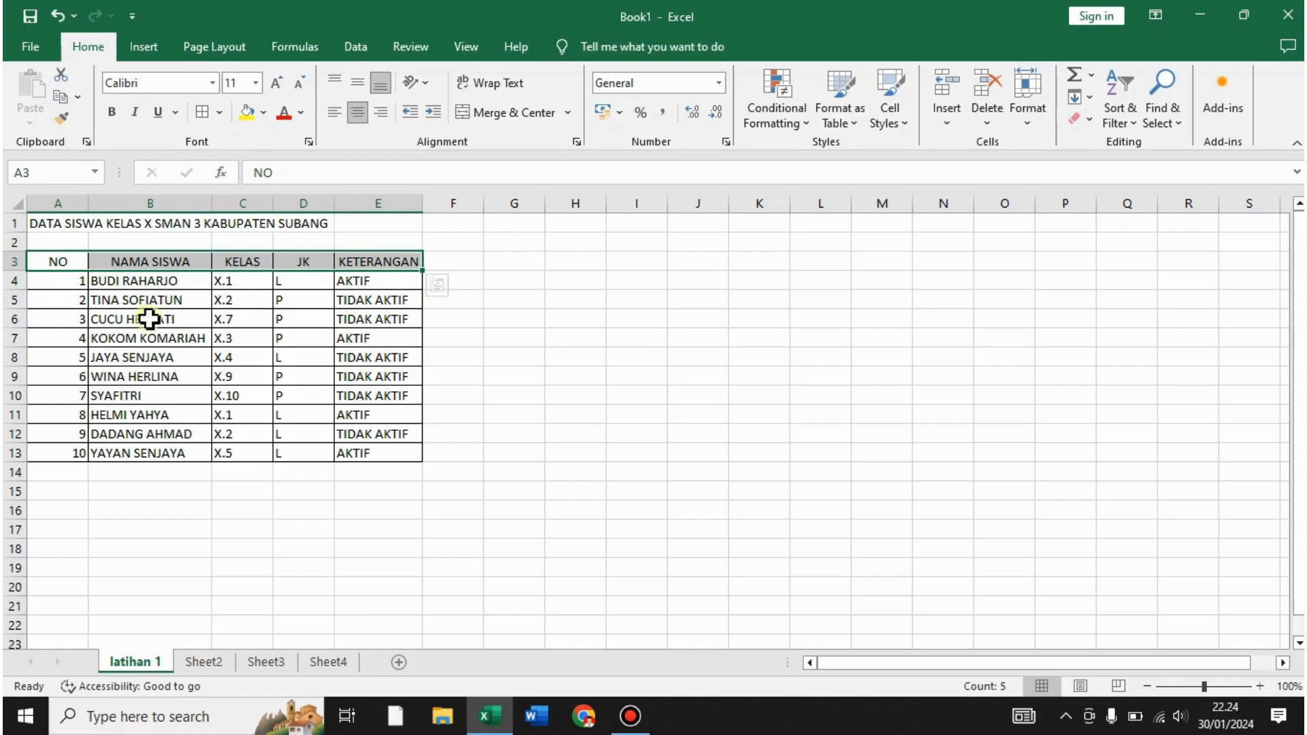
pyautogui.click(72, 282)
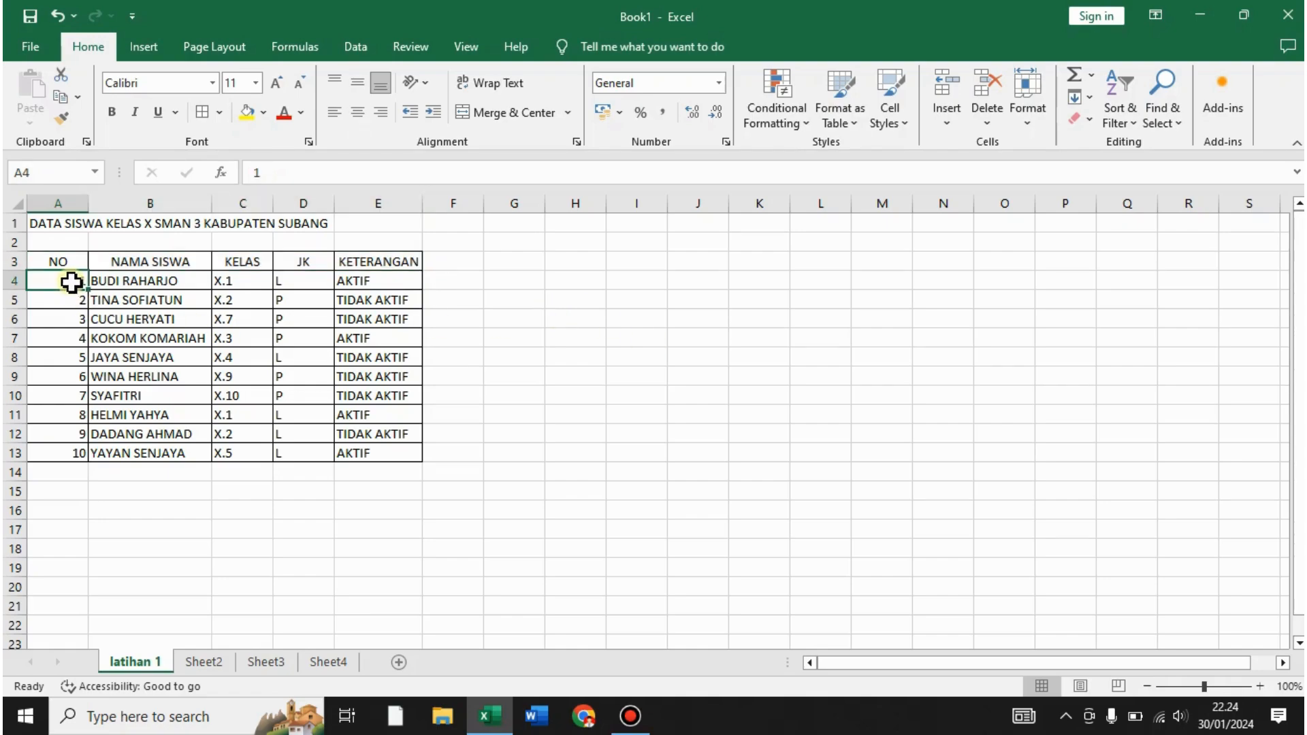
pyautogui.doubleClick(88, 203)
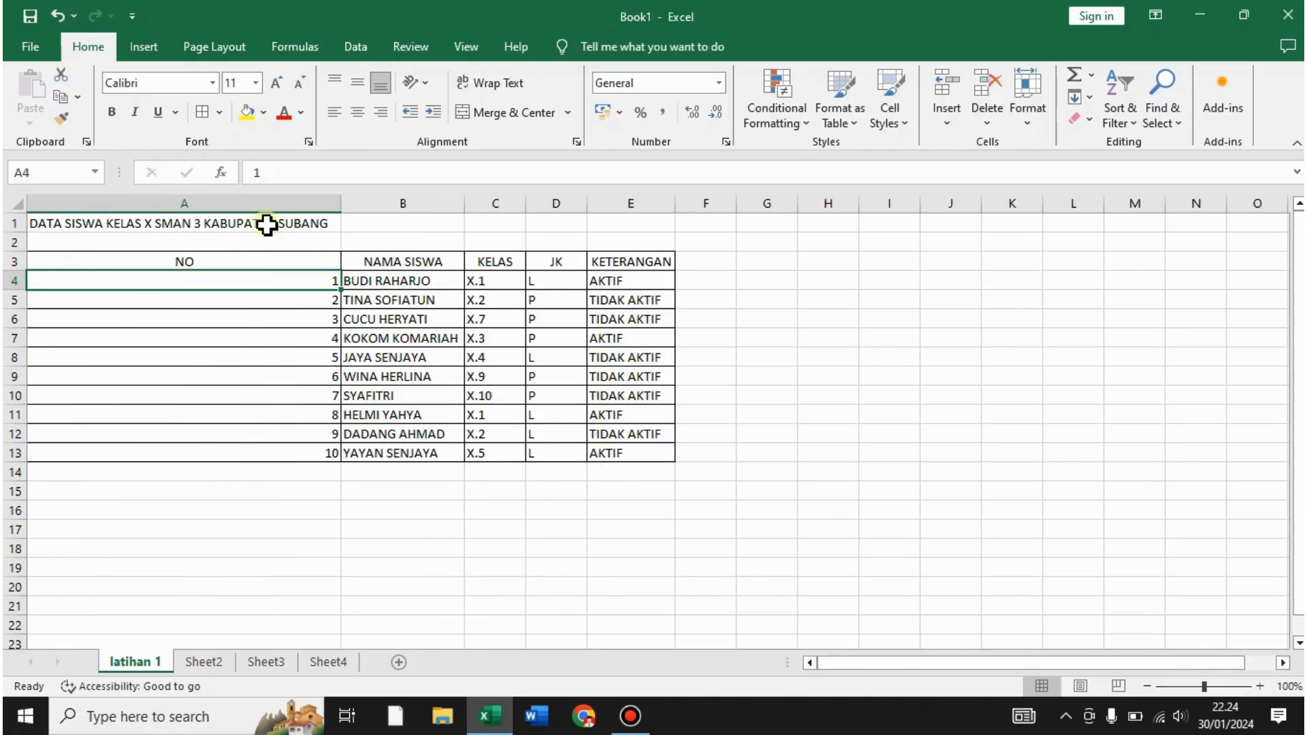
pyautogui.click(329, 200)
pyautogui.hotkey('ctrl', 'z')
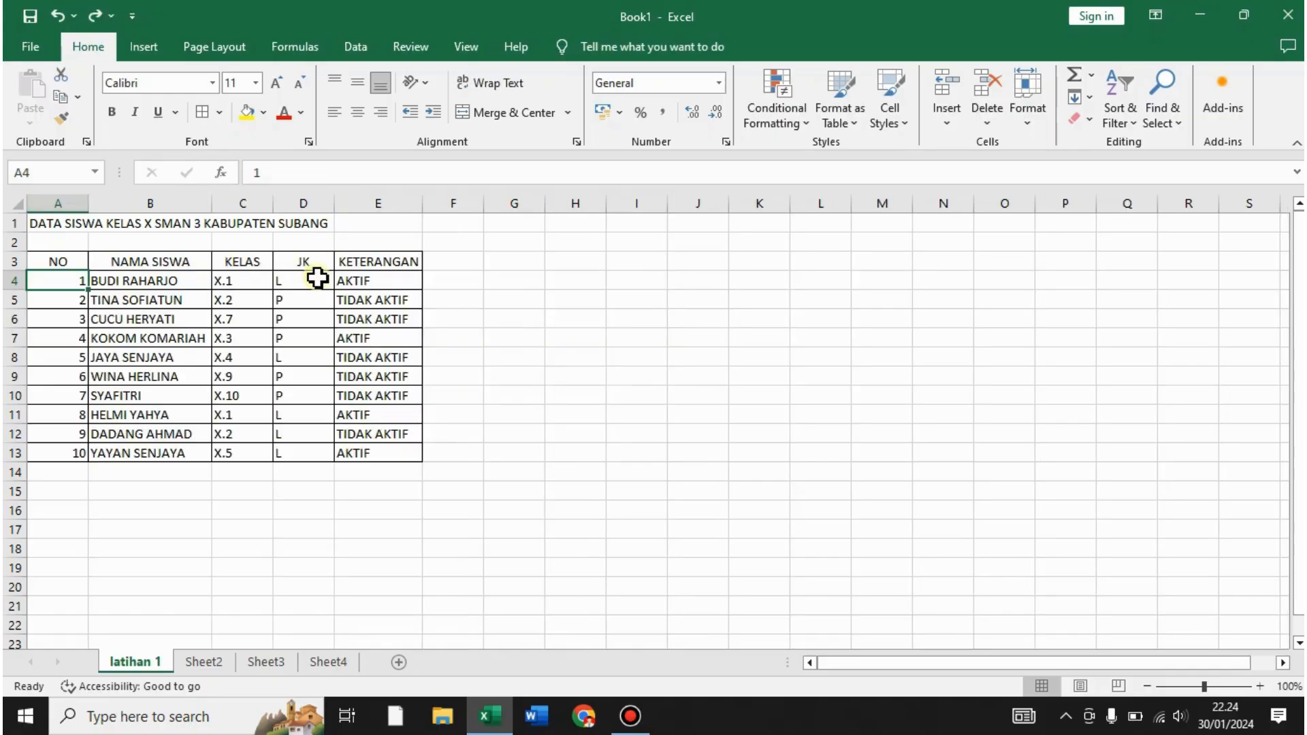
pyautogui.click(299, 280)
# - Center the NO numbers in A4:A13 and the KELAS and JK values in C4:D13
pyautogui.click(76, 279)
pyautogui.keyDown('shift'); pyautogui.click(67, 449); pyautogui.keyUp('shift')
pyautogui.click(357, 112)
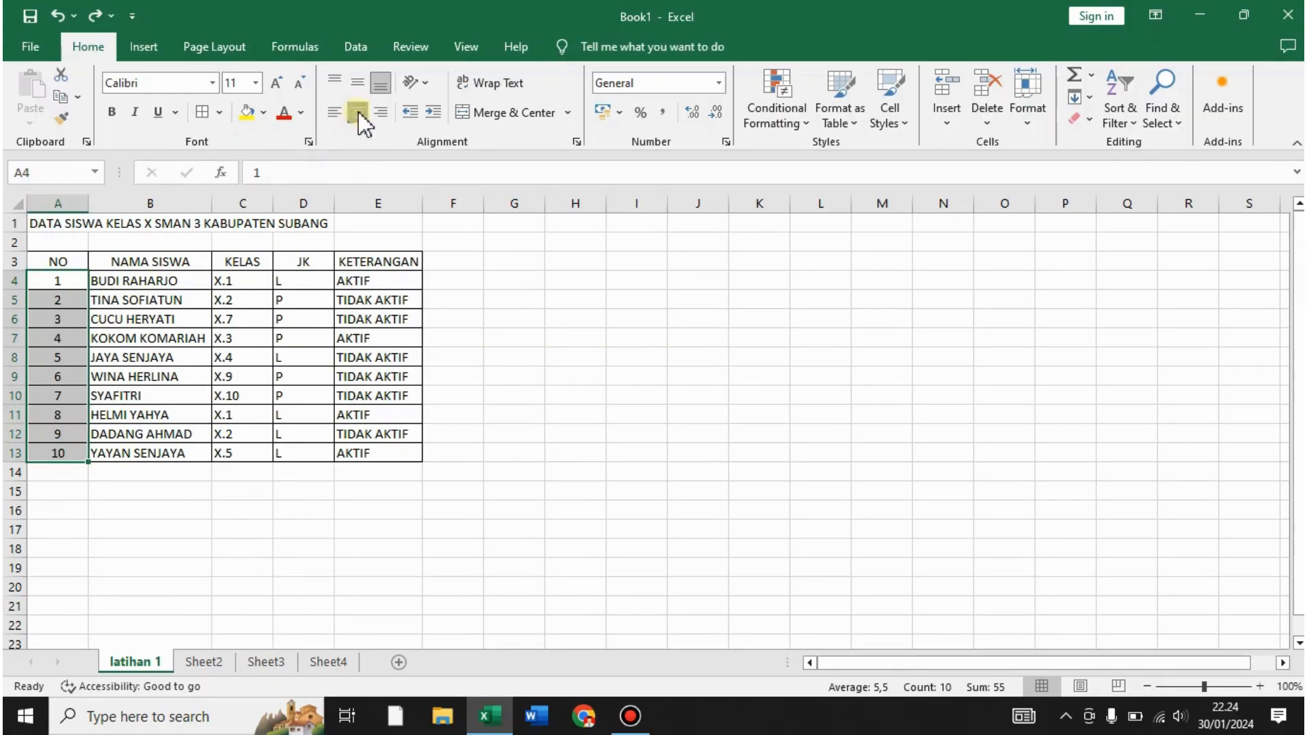
pyautogui.click(556, 353)
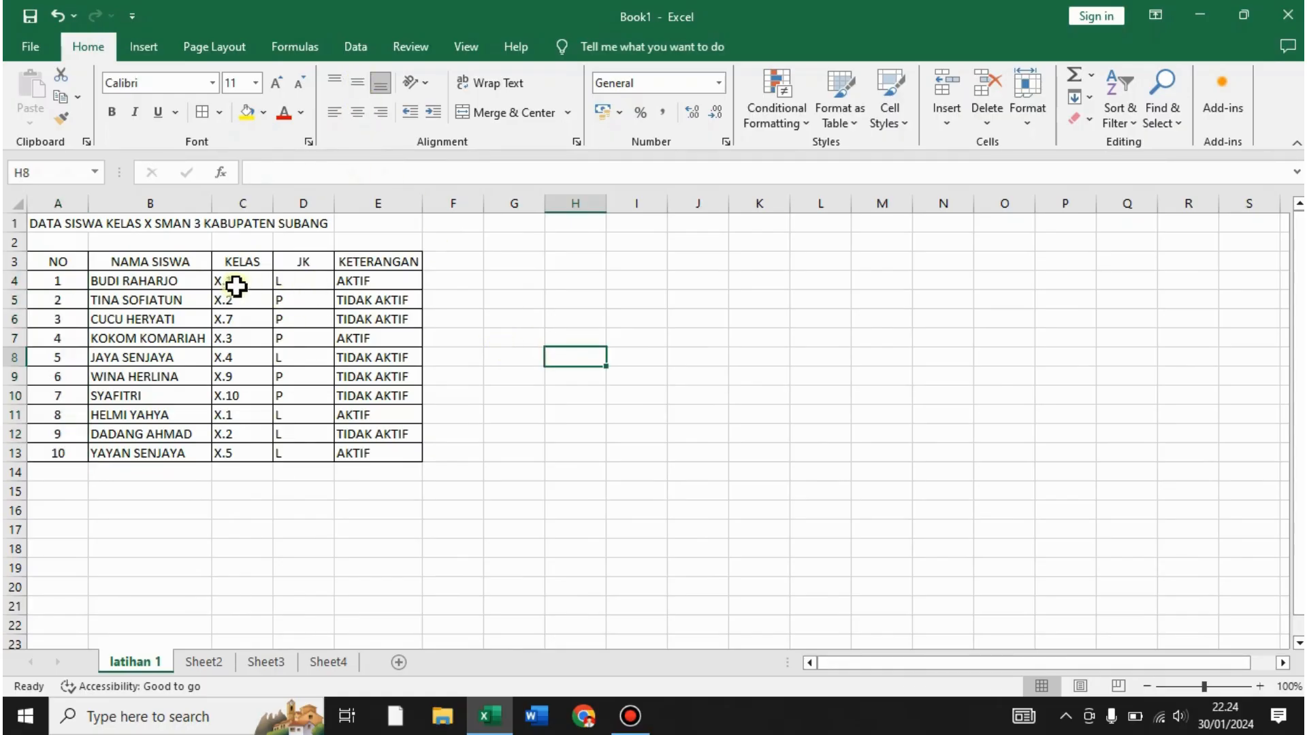
pyautogui.moveTo(241, 281); pyautogui.dragTo(313, 452)
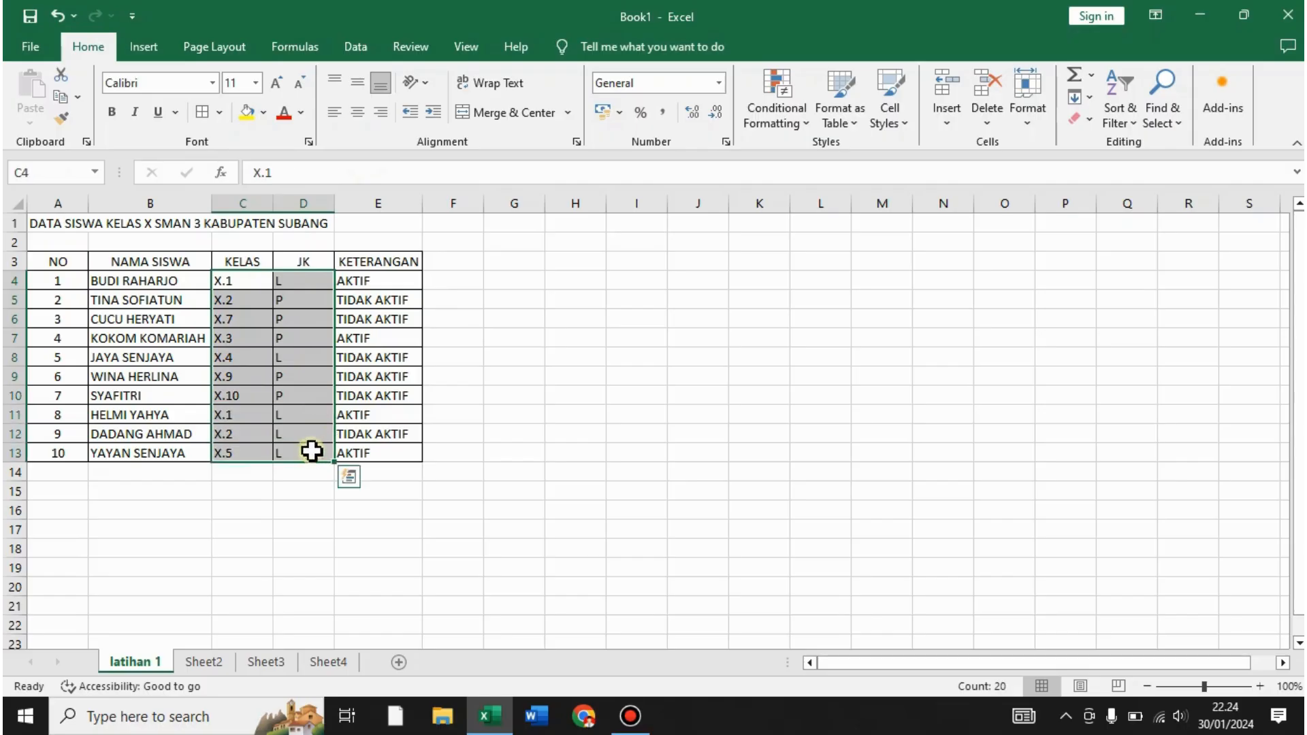
pyautogui.click(357, 111)
pyautogui.click(515, 336)
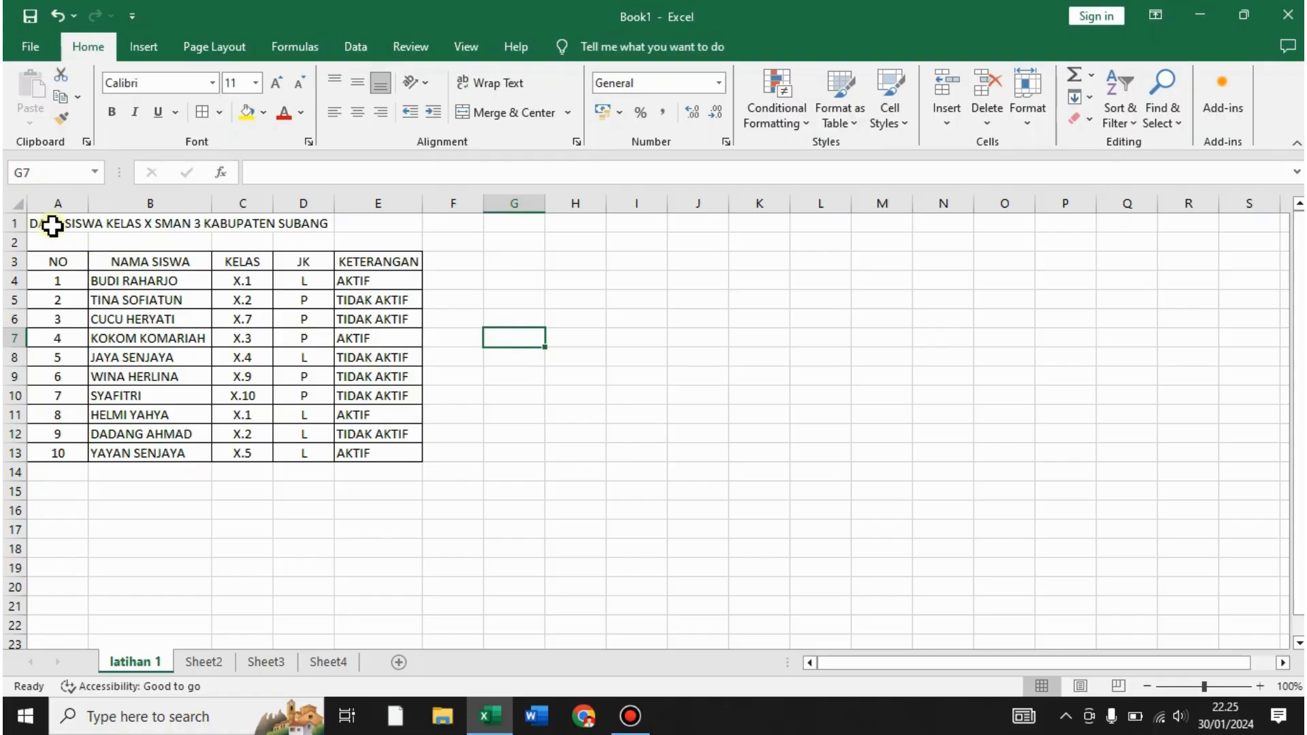
# - Try Merge & Center on the title row, then undo it
pyautogui.click(52, 225)
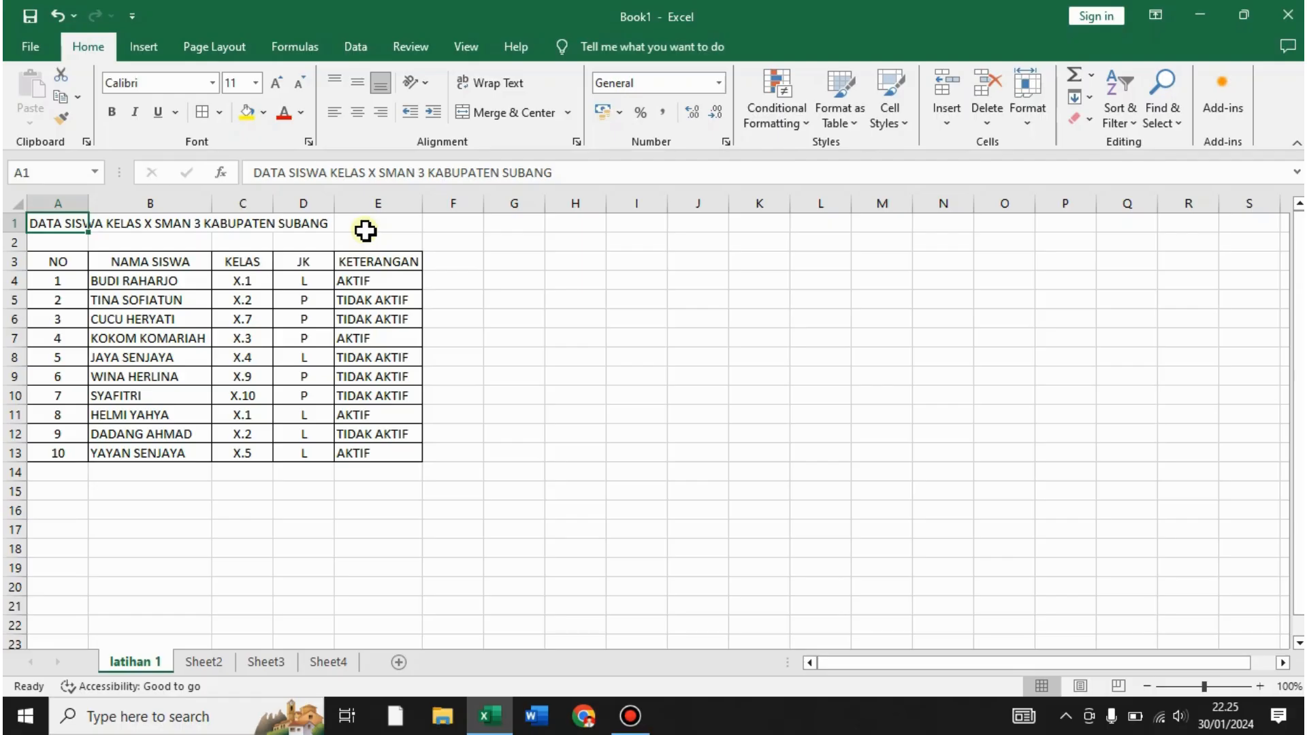
pyautogui.click(448, 281)
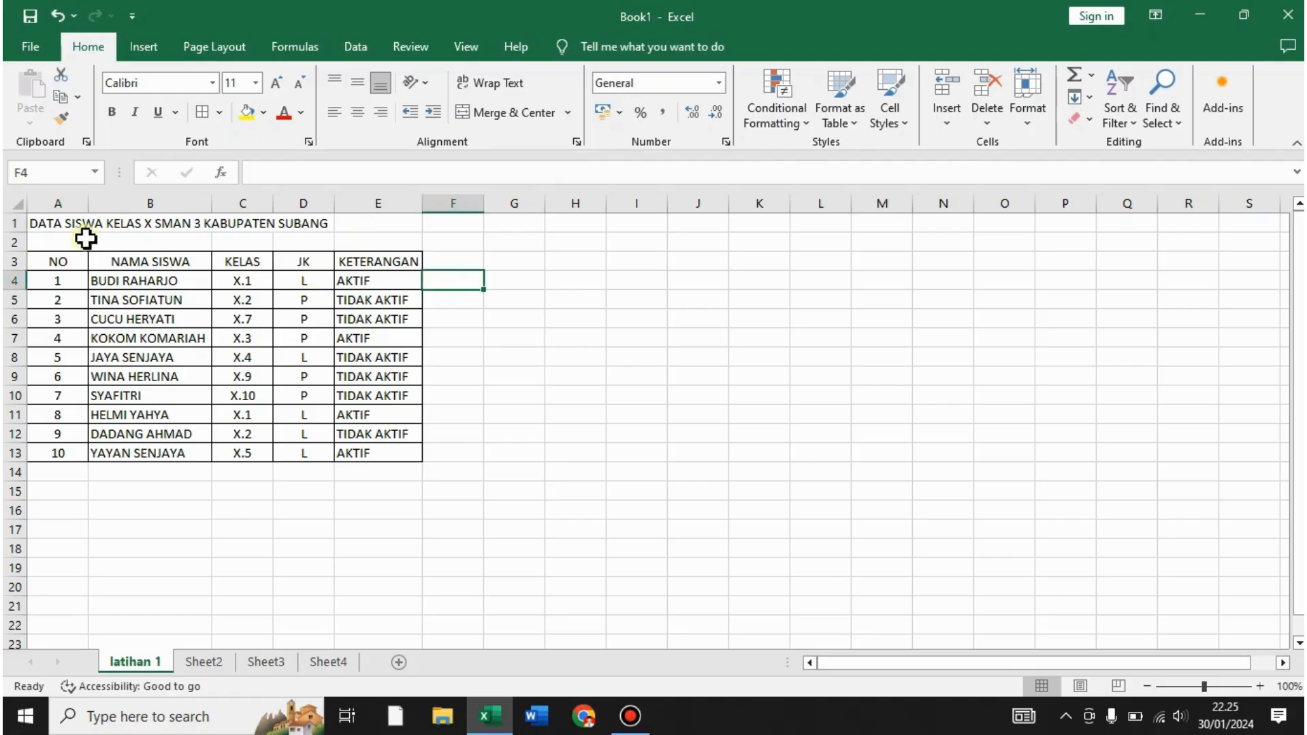
pyautogui.click(56, 226)
pyautogui.moveTo(55, 226); pyautogui.dragTo(365, 225)
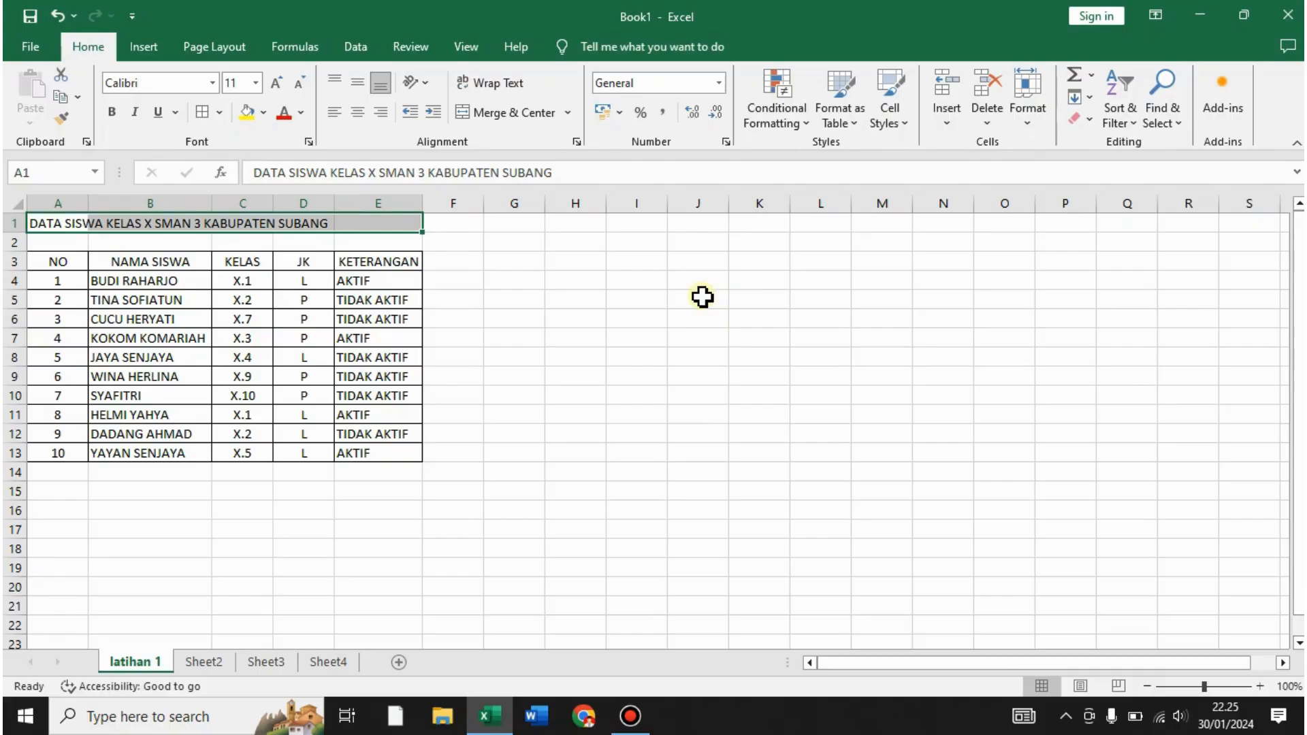
pyautogui.click(520, 113)
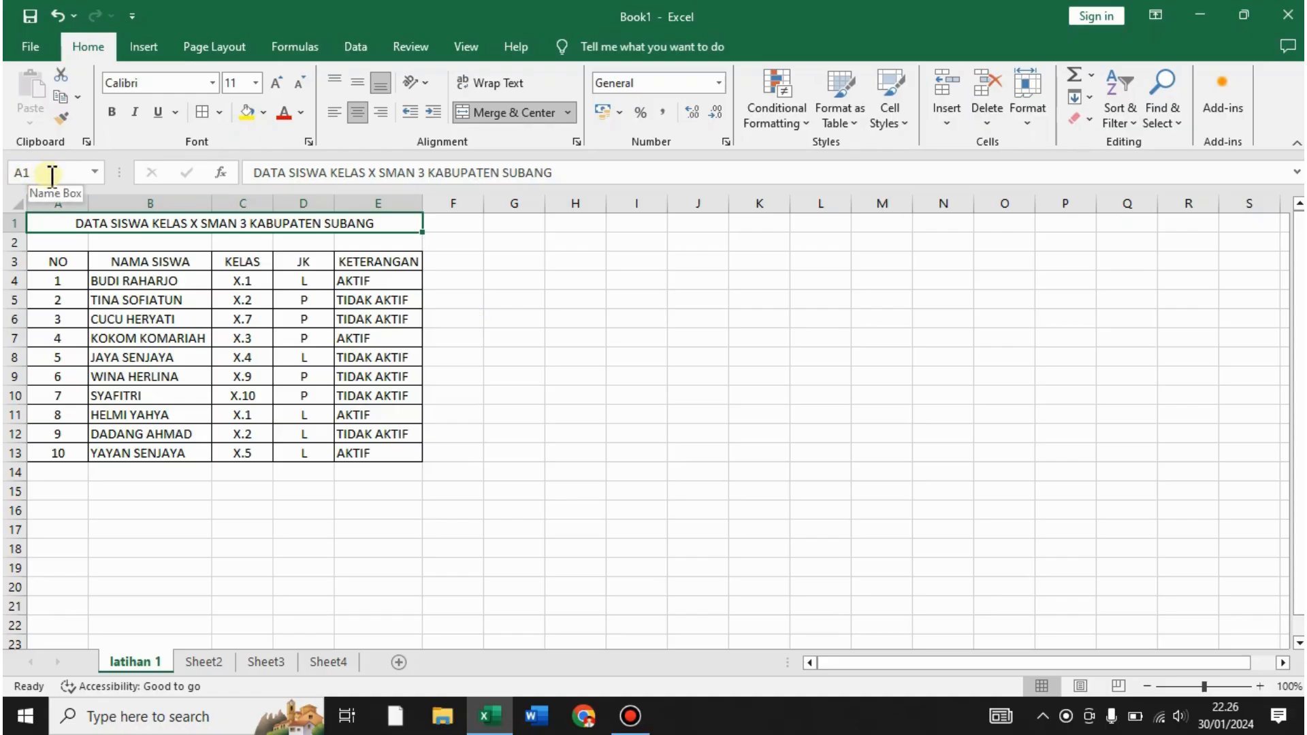
pyautogui.hotkey('ctrl', 'z')
pyautogui.click(429, 281)
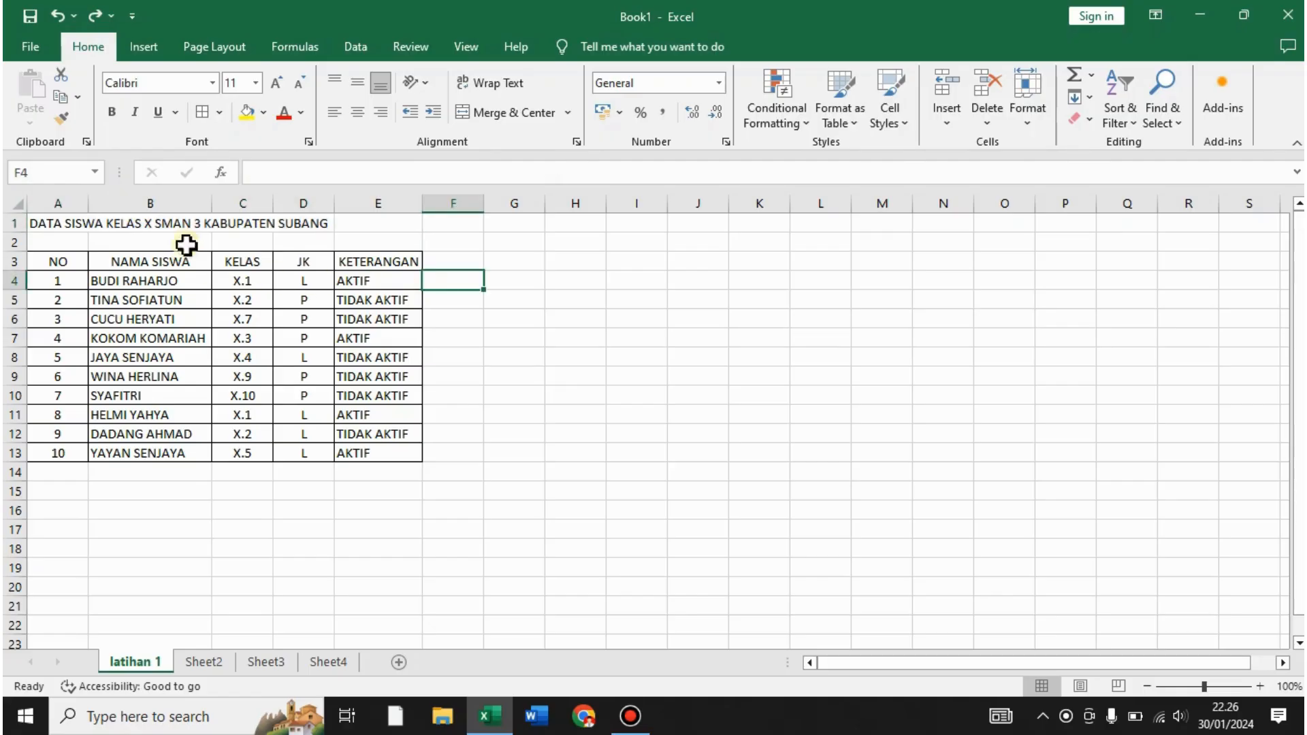
# - Confirm B1:E1 are empty, then merge and center the title across A1:E1
pyautogui.click(71, 225)
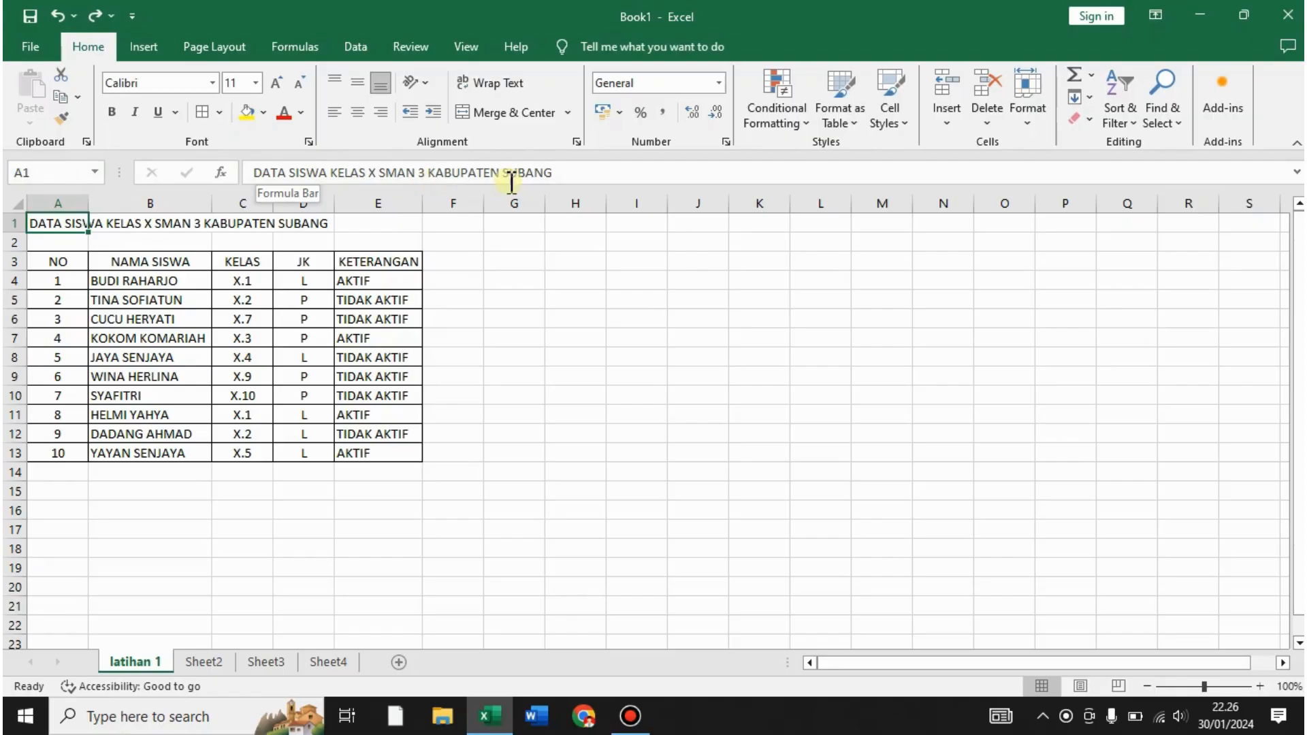
pyautogui.click(191, 222)
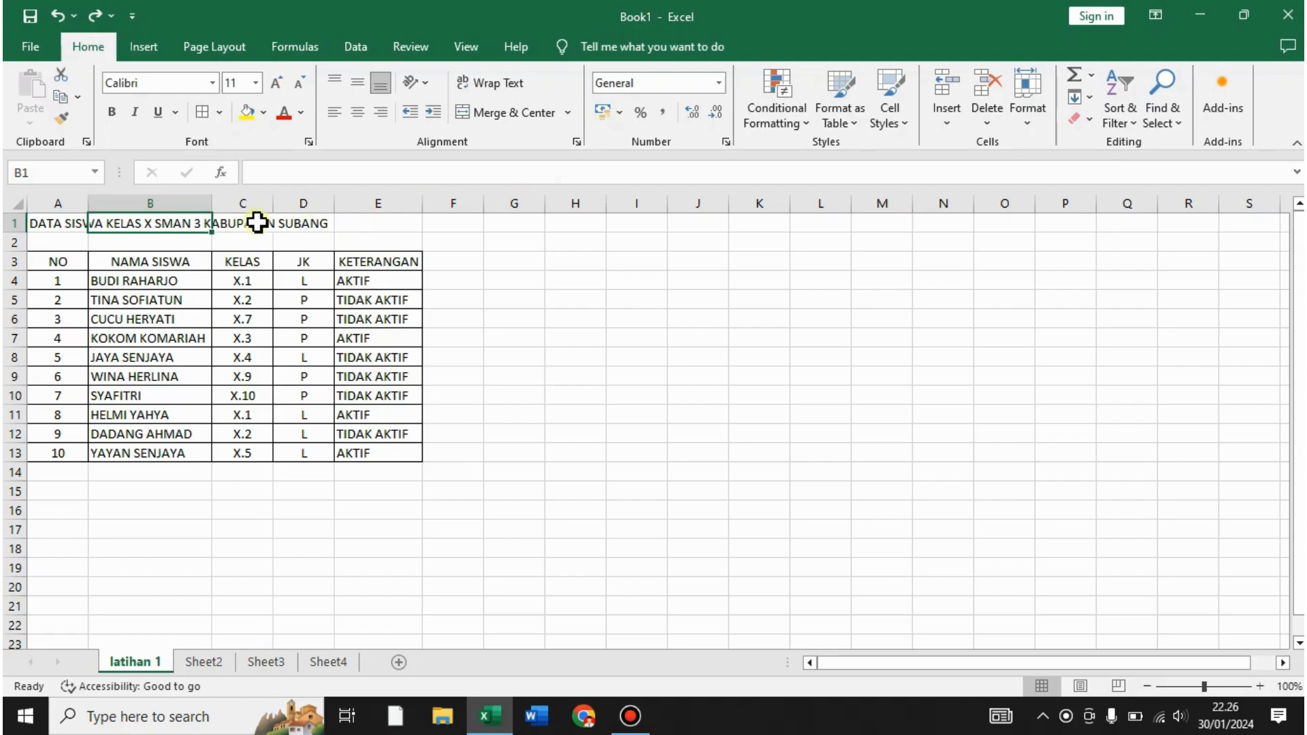
pyautogui.click(258, 223)
pyautogui.click(291, 224)
pyautogui.click(366, 231)
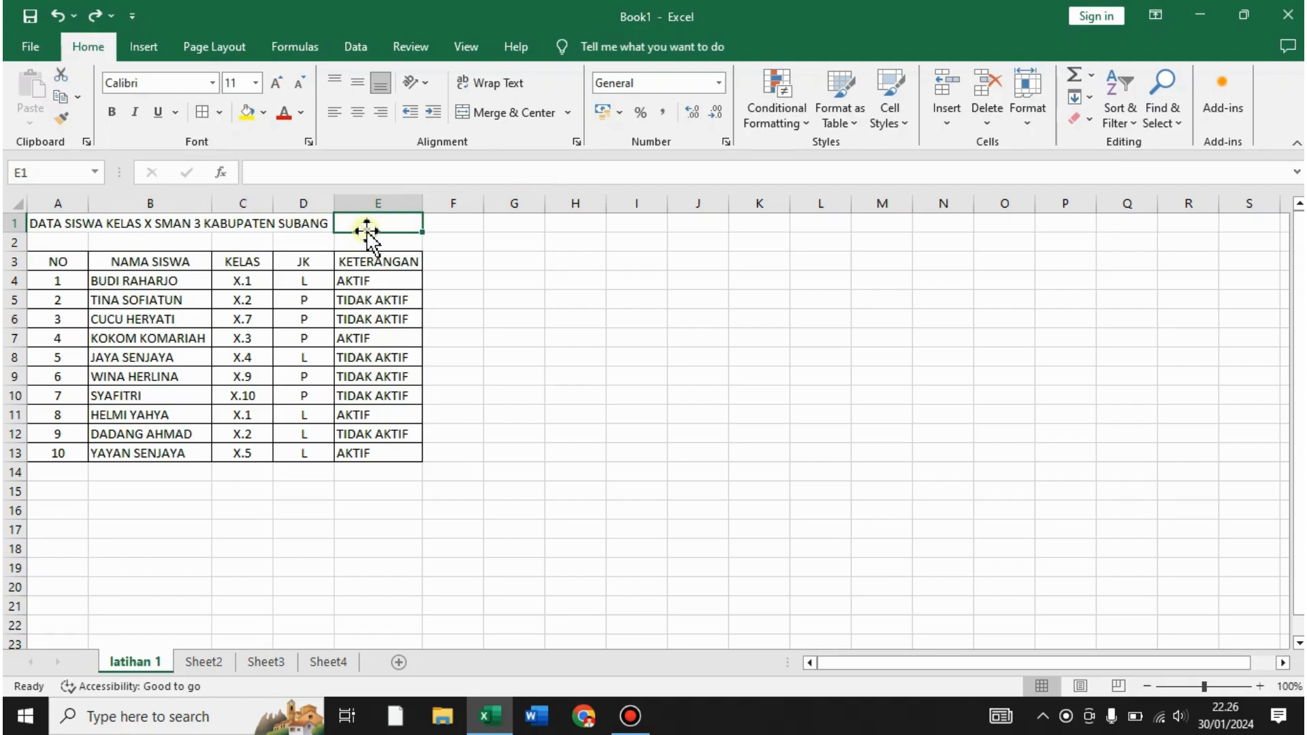
pyautogui.click(466, 259)
pyautogui.moveTo(58, 224); pyautogui.dragTo(379, 219)
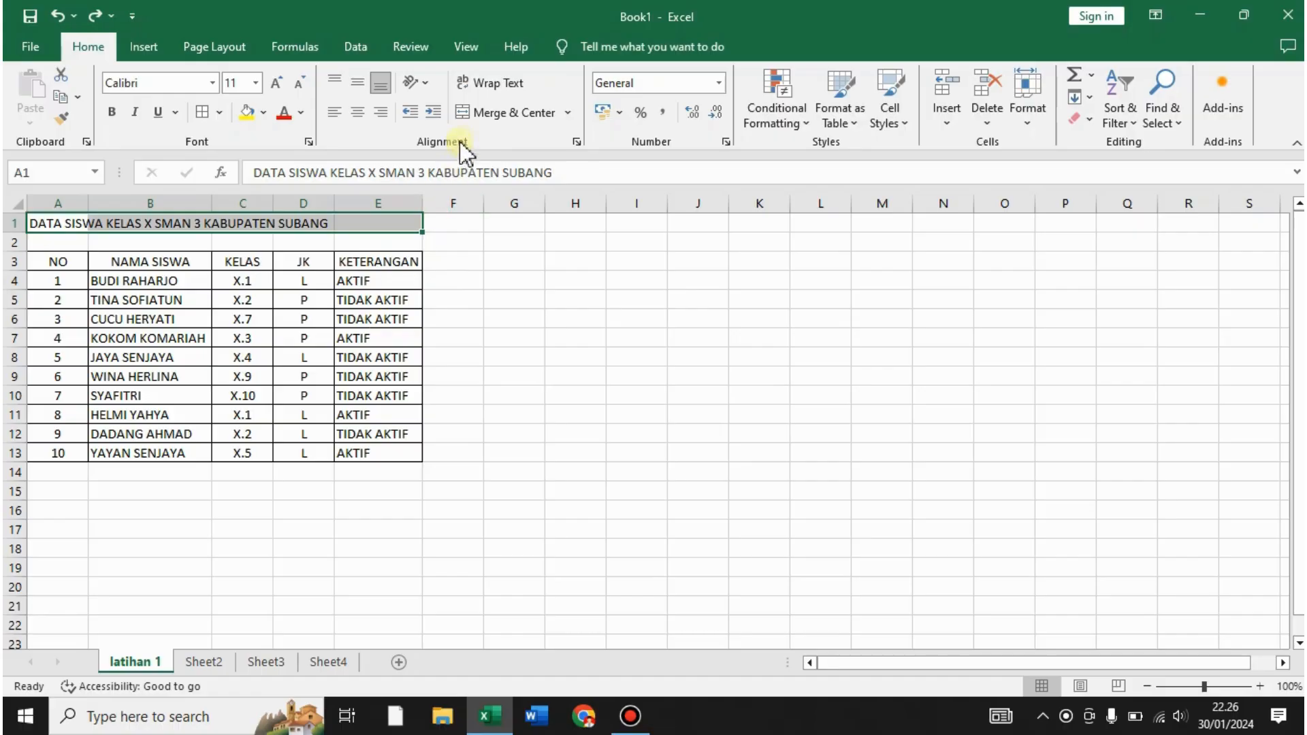
pyautogui.click(465, 116)
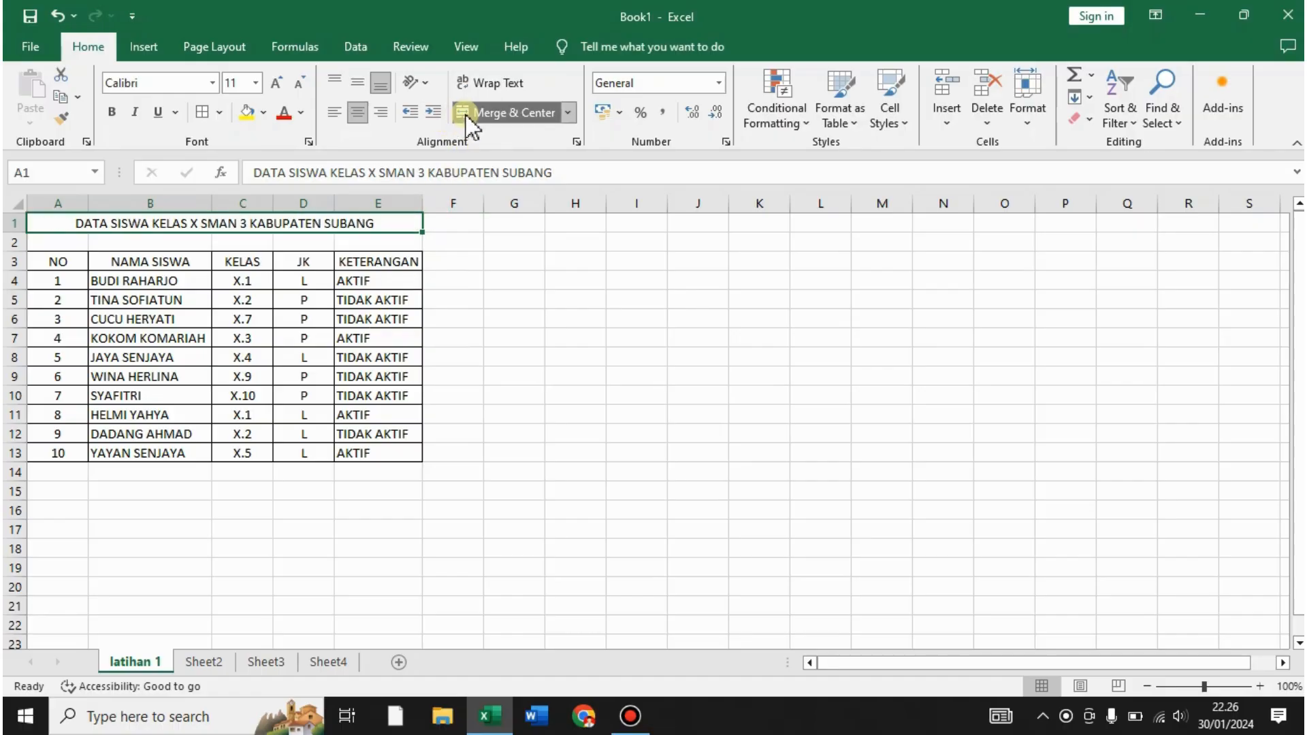
pyautogui.click(518, 336)
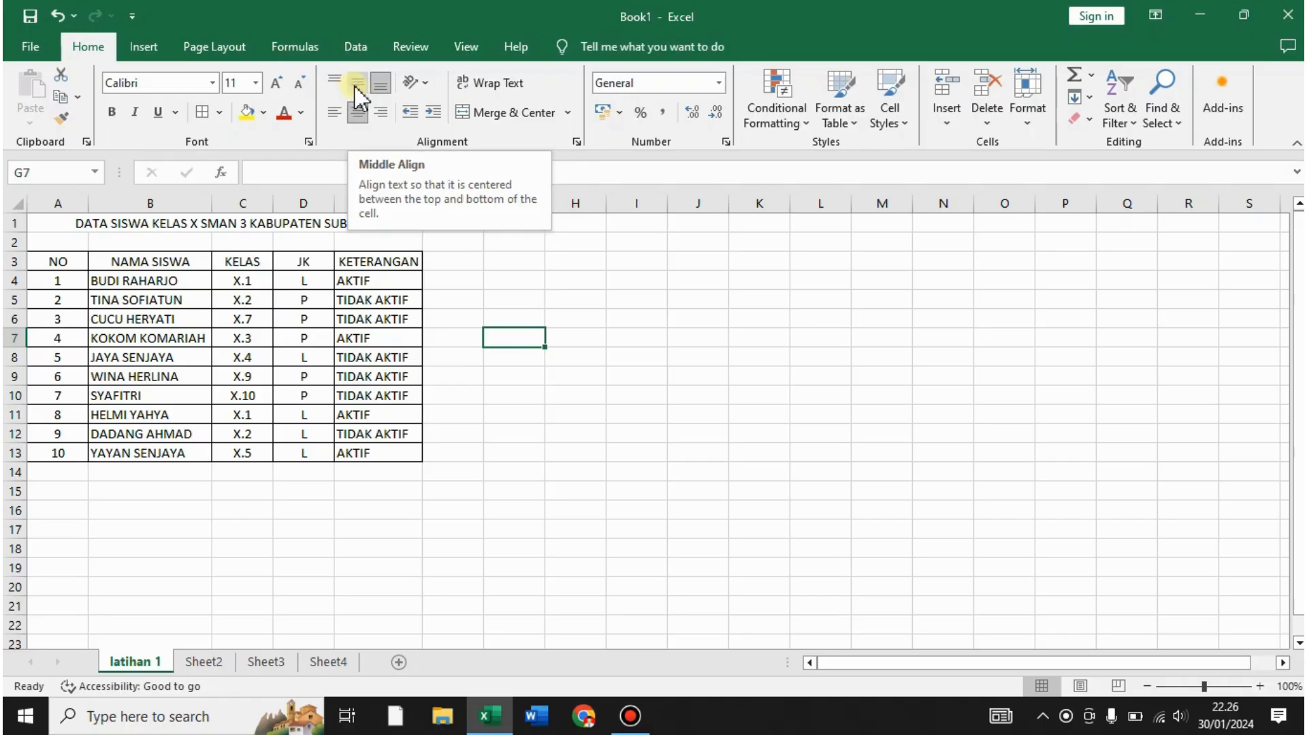
pyautogui.click(627, 280)
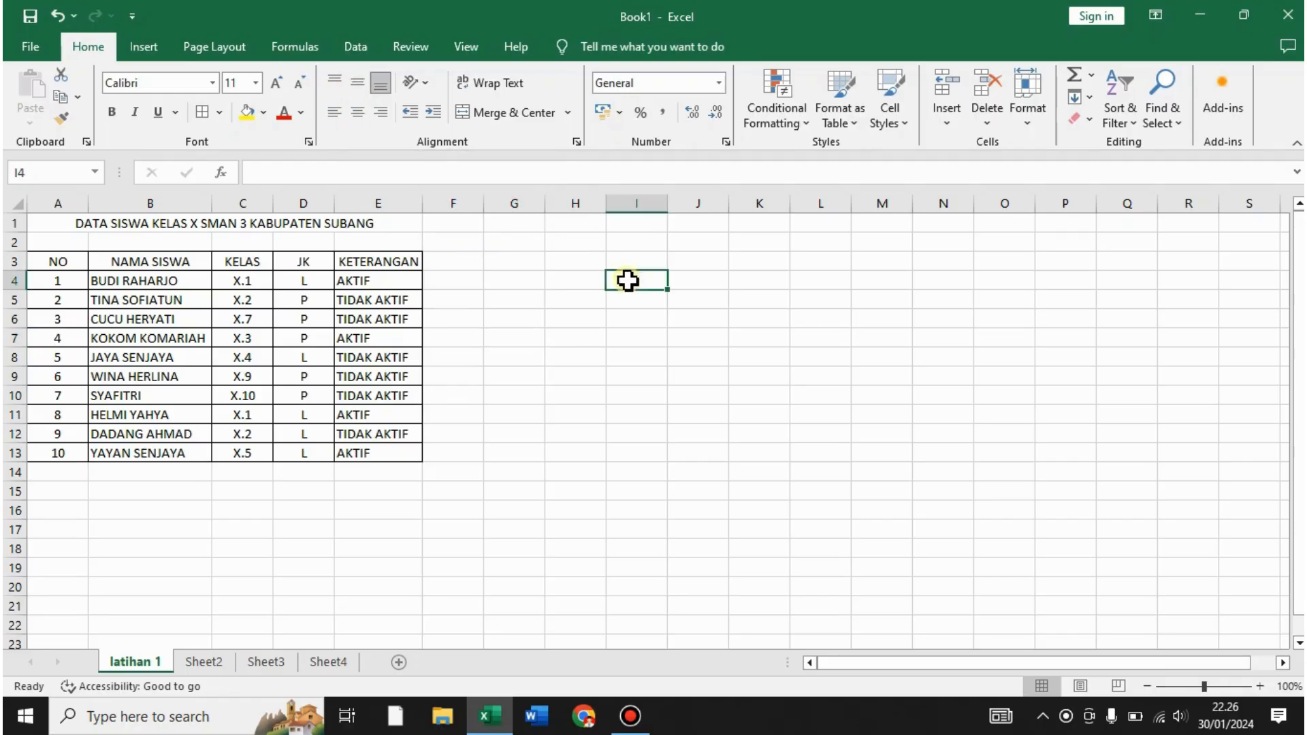
pyautogui.click(191, 228)
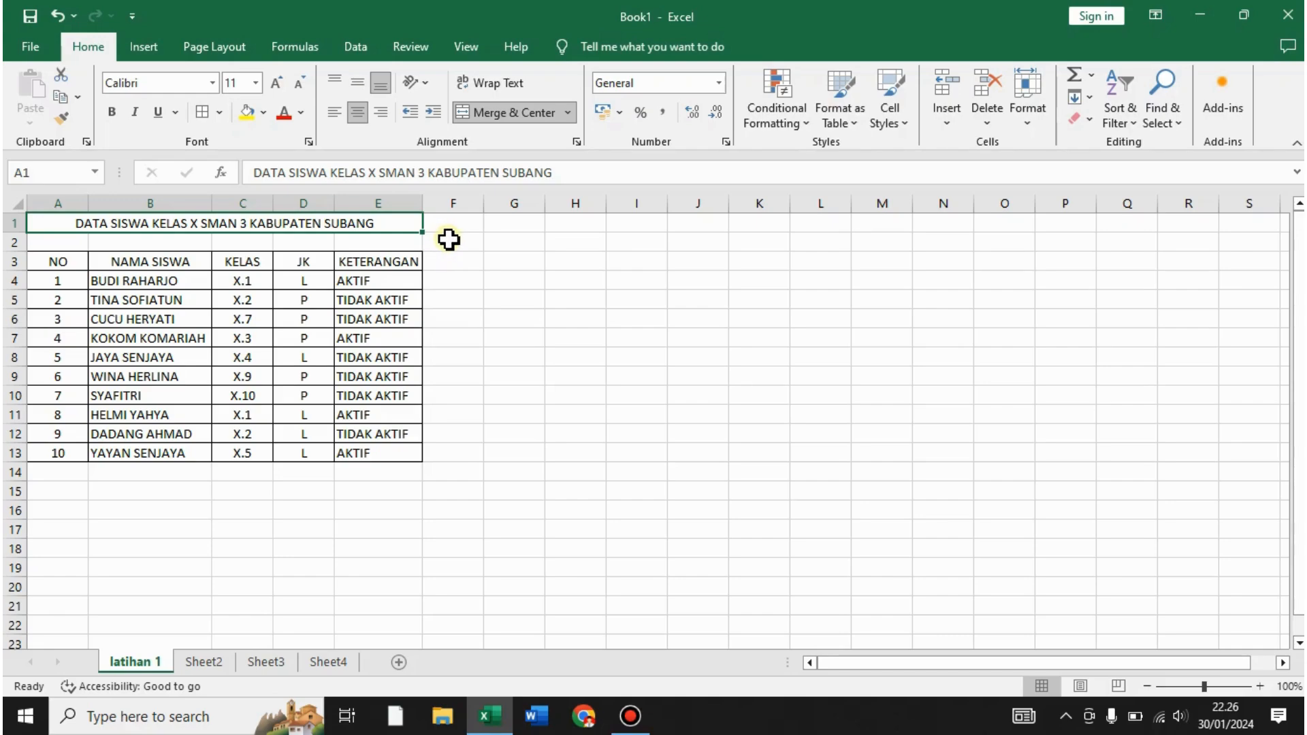
pyautogui.click(522, 265)
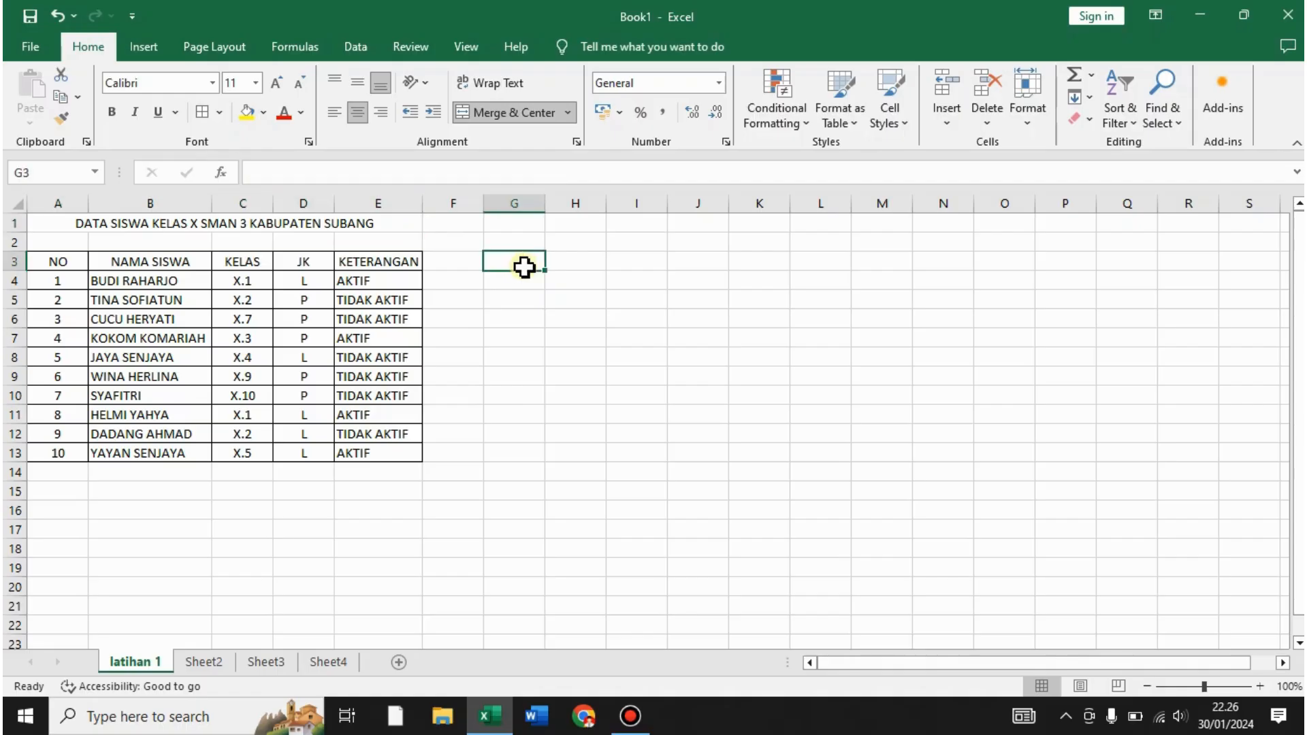
pyautogui.click(658, 287)
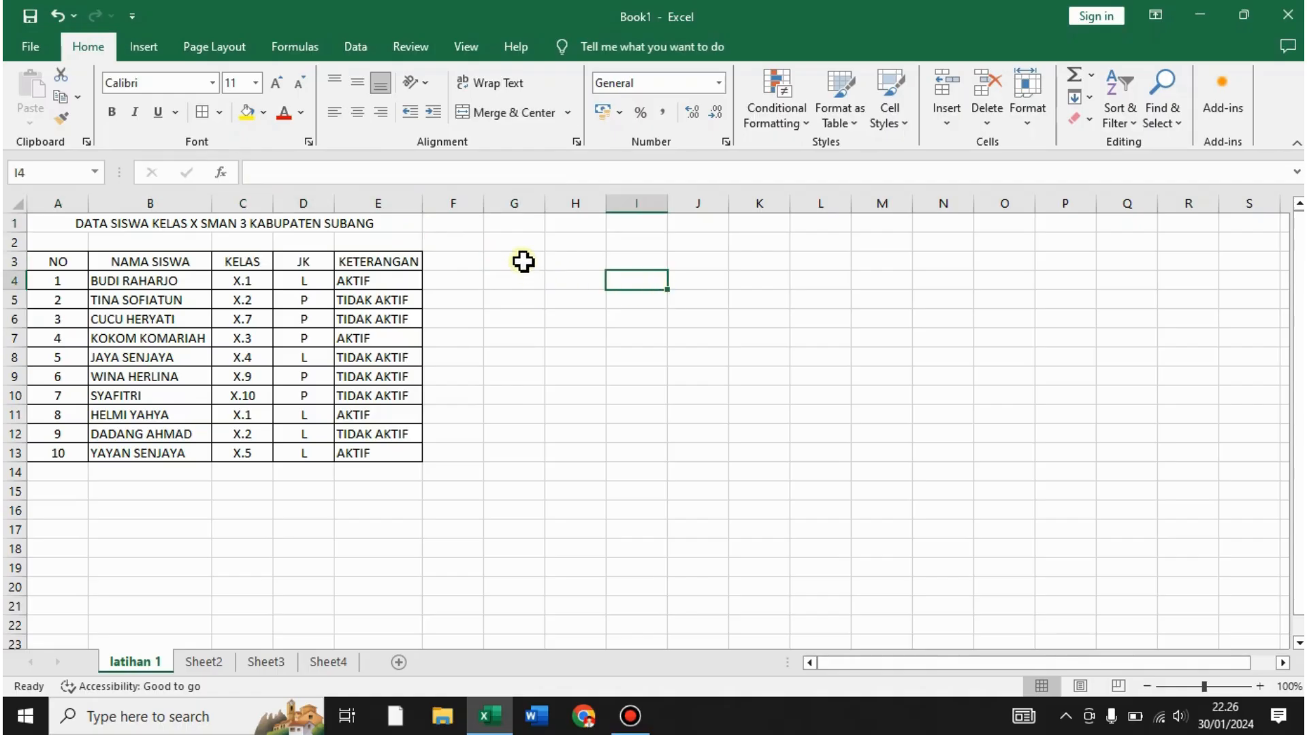
pyautogui.moveTo(522, 261); pyautogui.dragTo(578, 285)
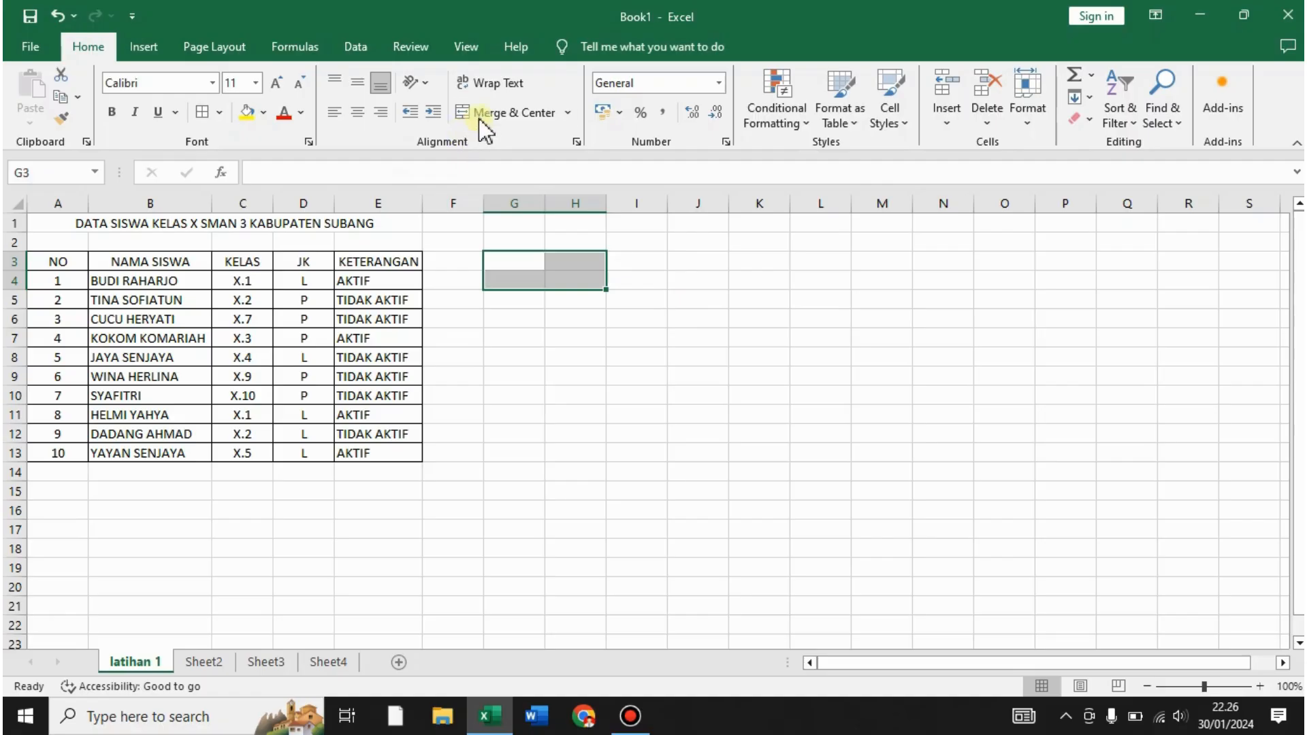
pyautogui.click(500, 113)
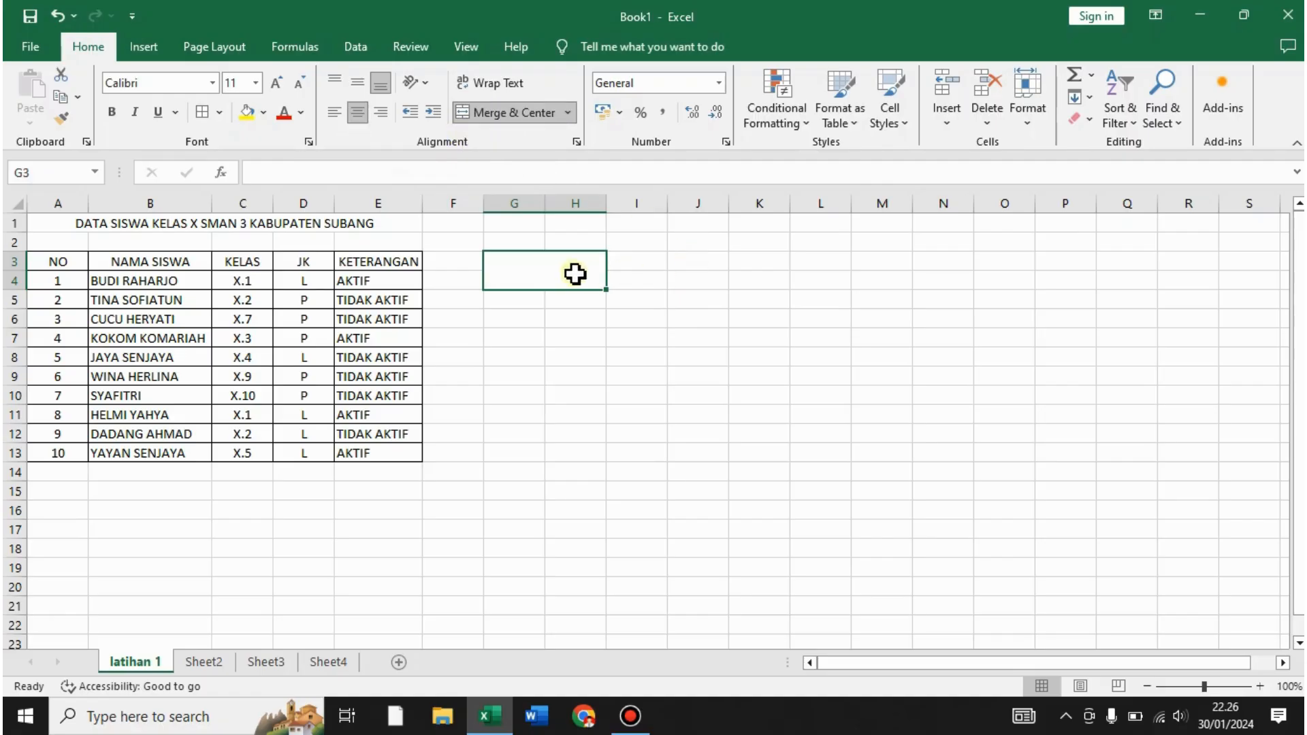
pyautogui.write('SAYA')
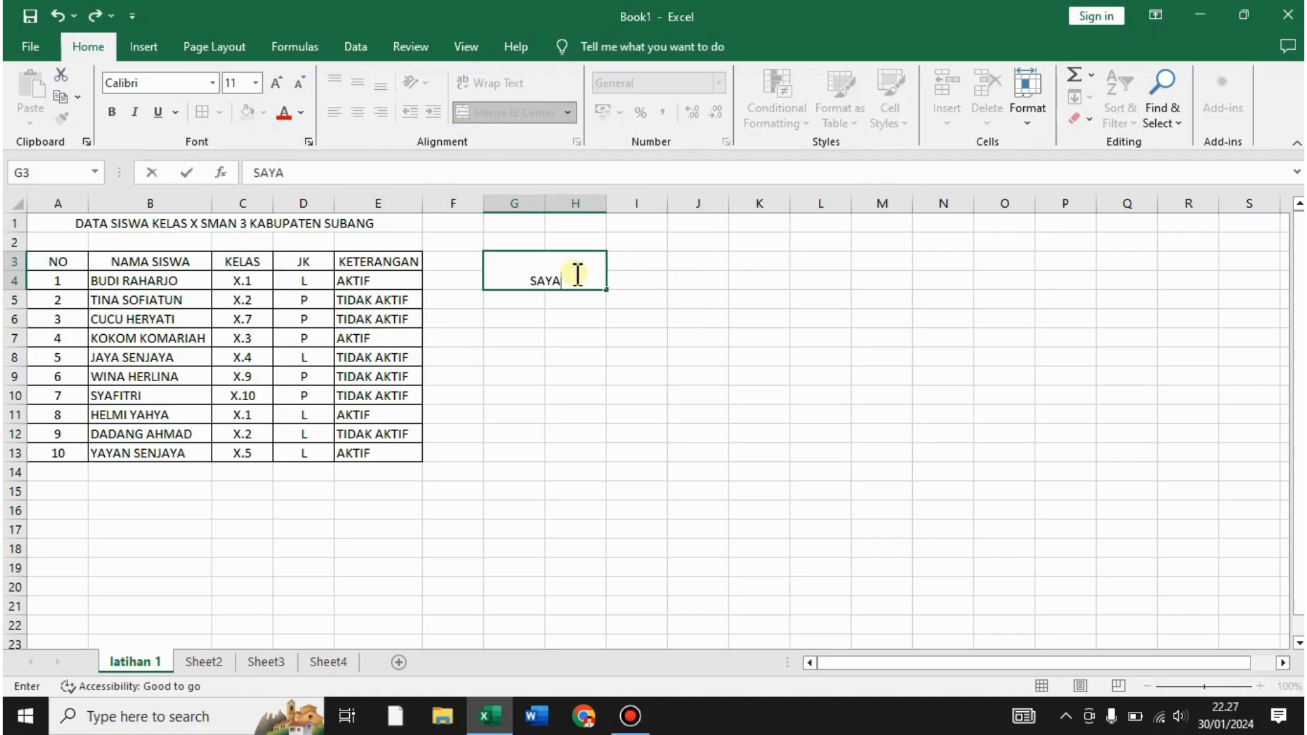
pyautogui.press('Return')
pyautogui.click(572, 274)
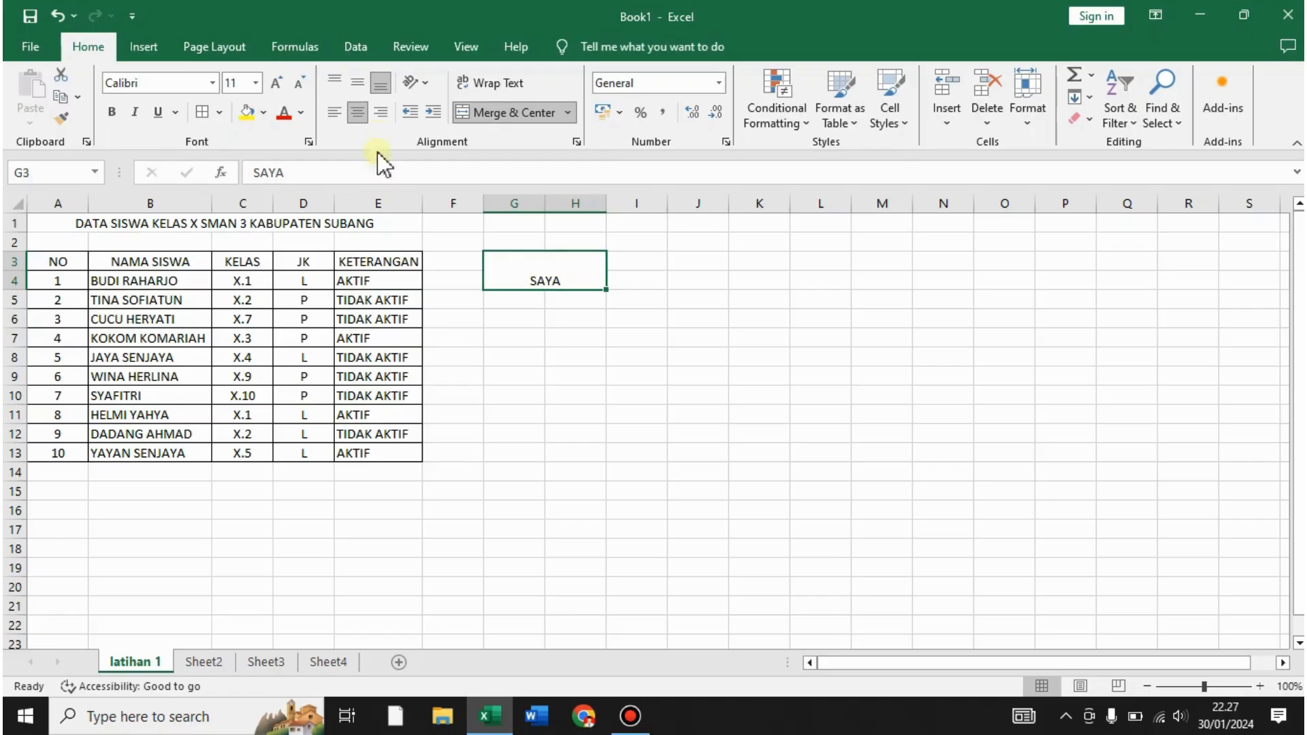
pyautogui.click(355, 92)
pyautogui.click(752, 313)
pyautogui.click(554, 283)
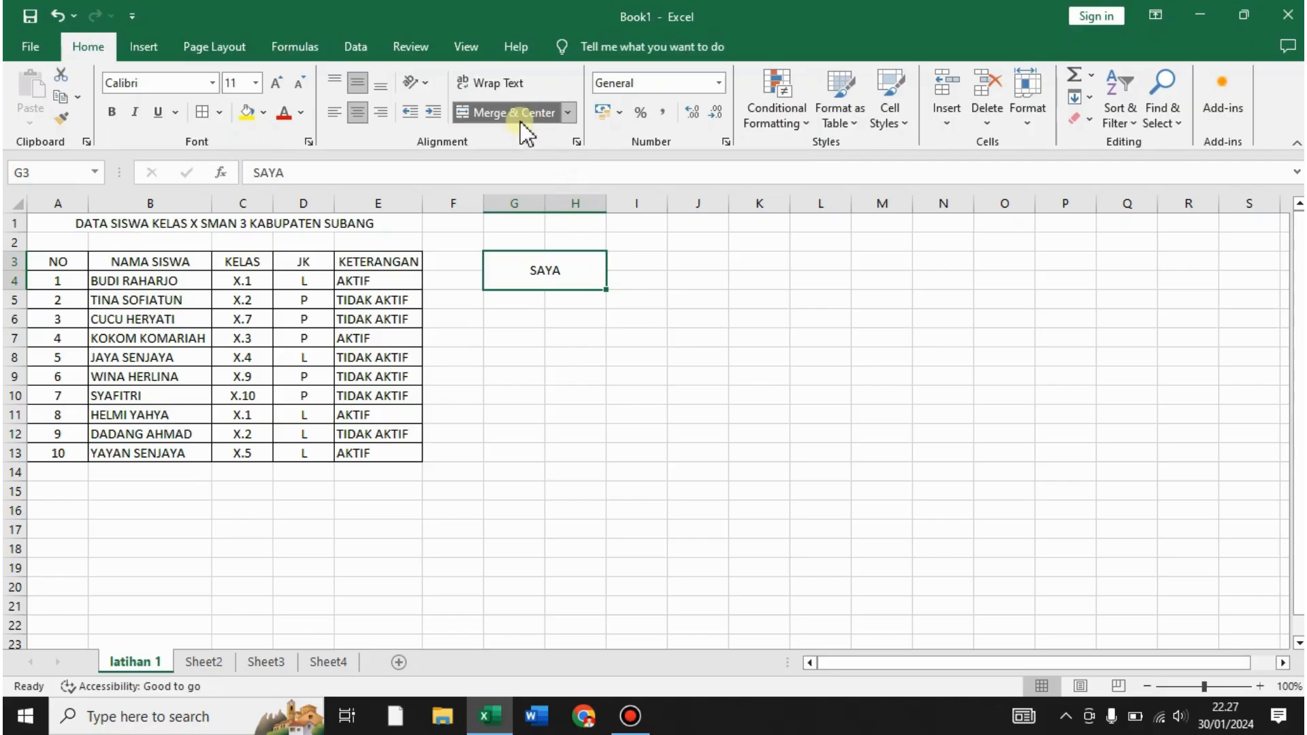
pyautogui.click(707, 286)
pyautogui.click(710, 340)
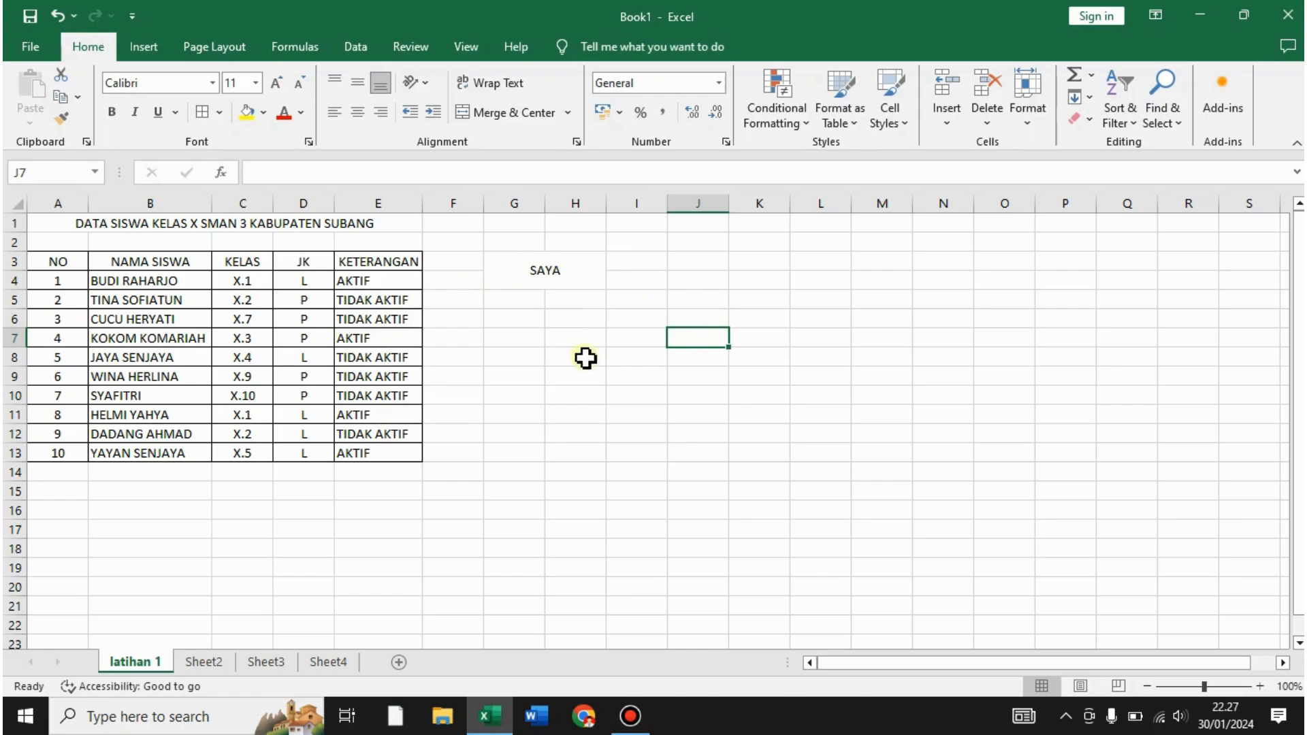
pyautogui.click(564, 285)
pyautogui.hotkey('ctrl', 'z')
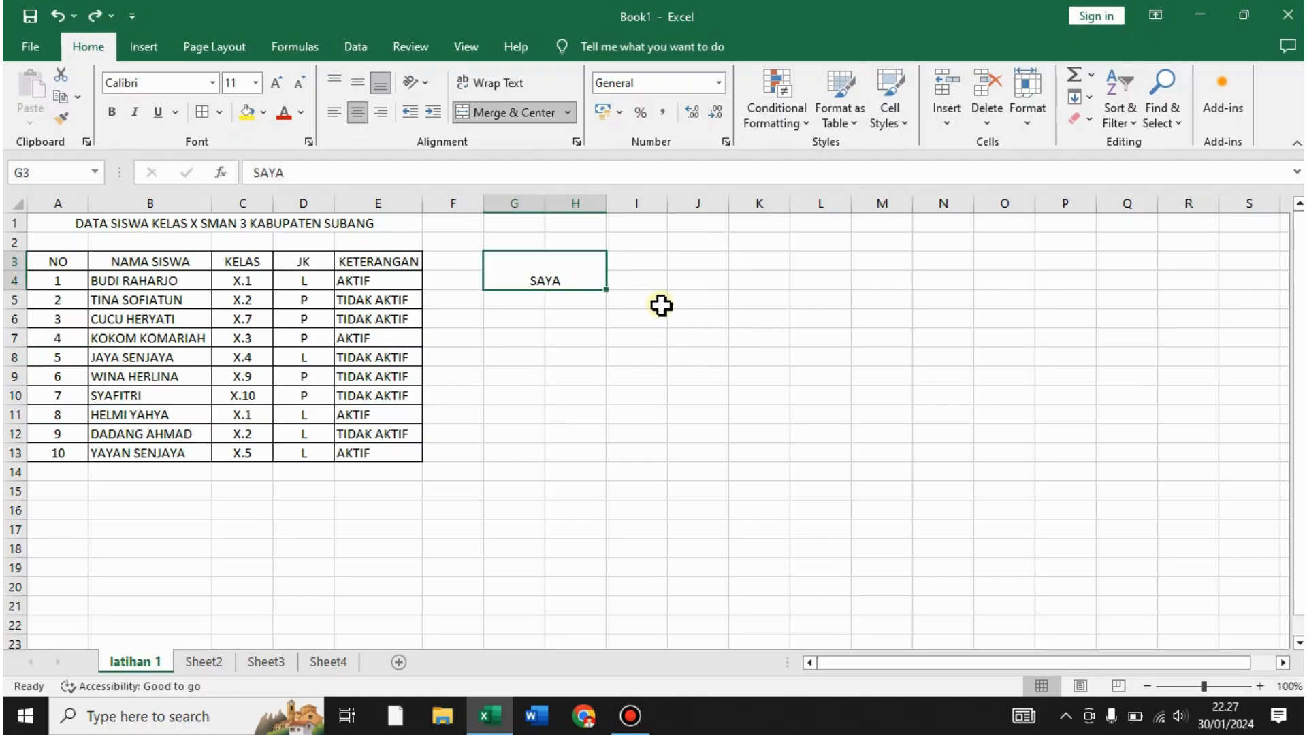
pyautogui.hotkey('ctrl', 'z')
pyautogui.hotkey('ctrl', 'z')
pyautogui.click(660, 325)
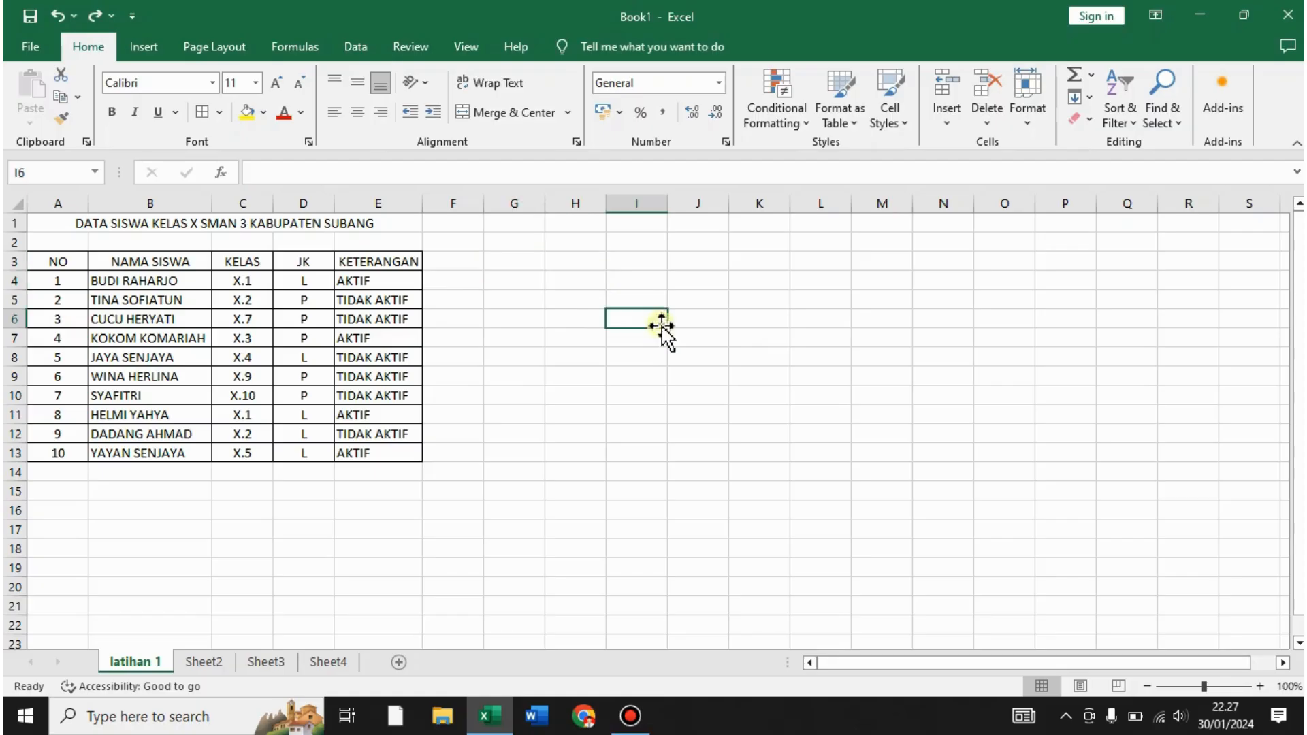
pyautogui.click(184, 225)
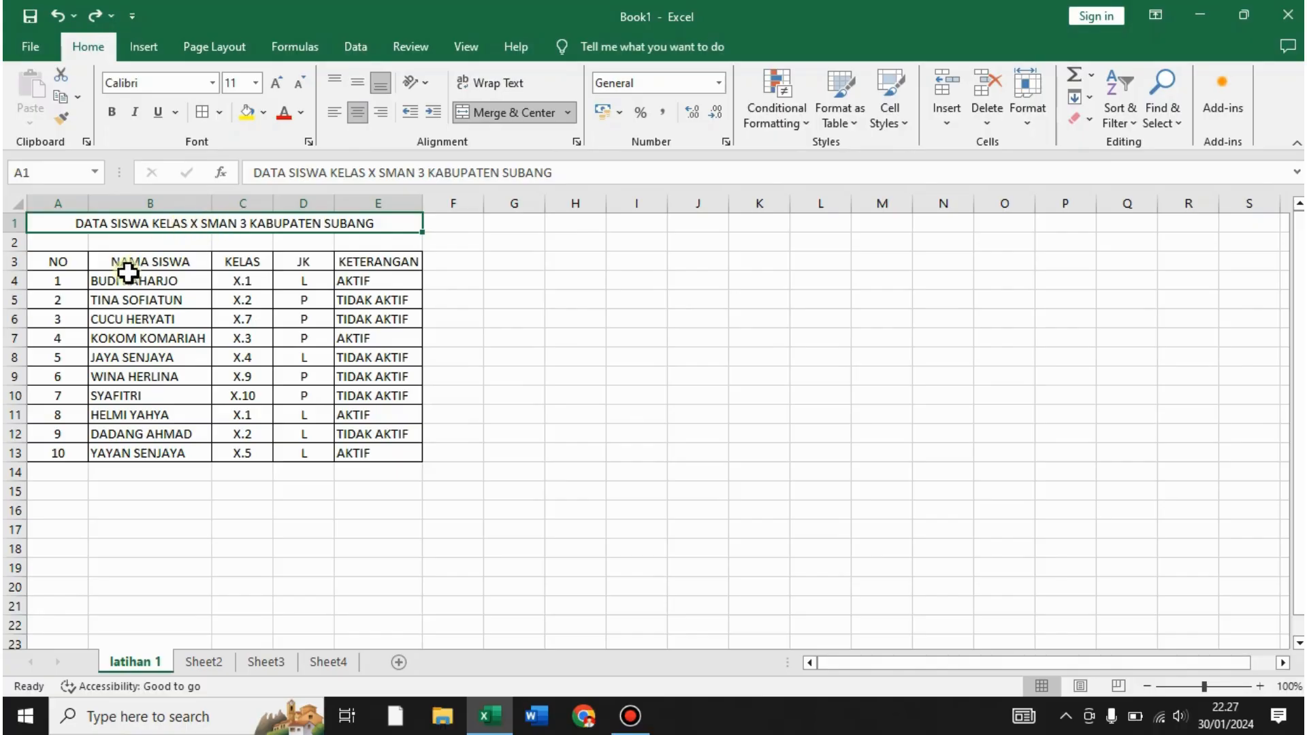
pyautogui.click(72, 265)
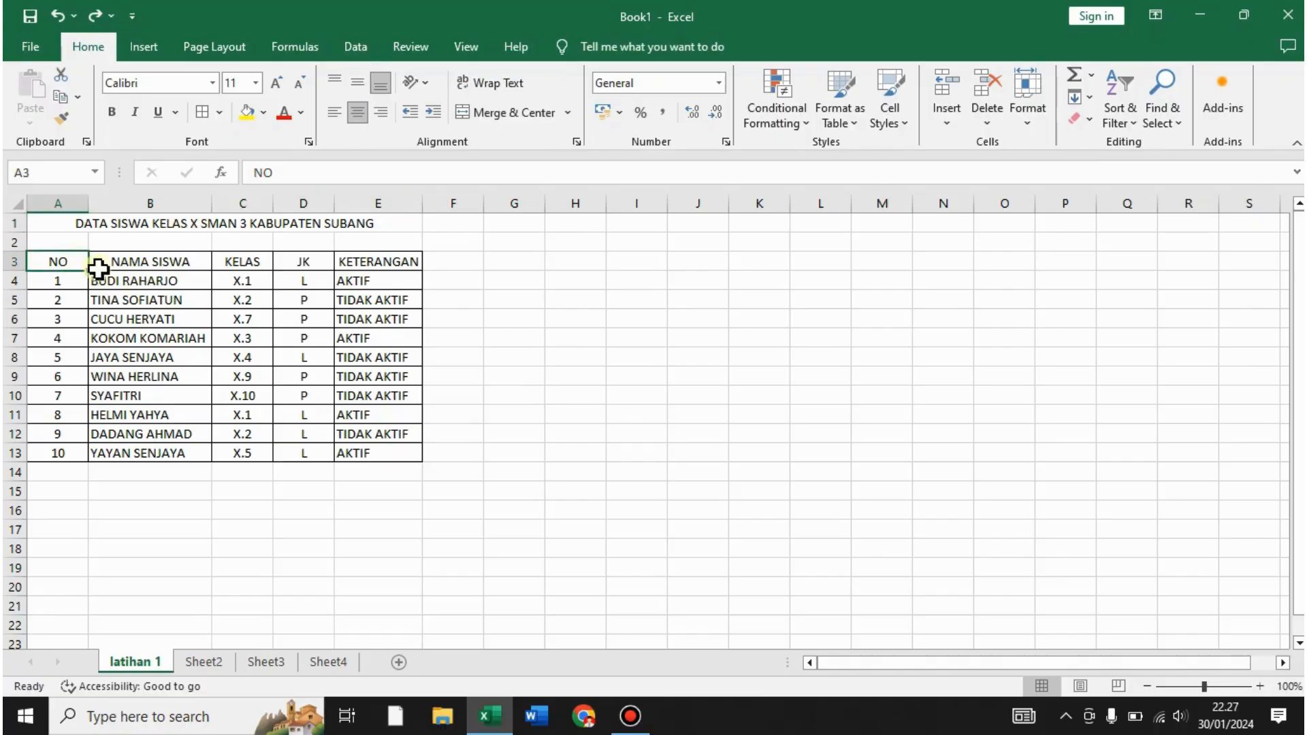
pyautogui.click(136, 265)
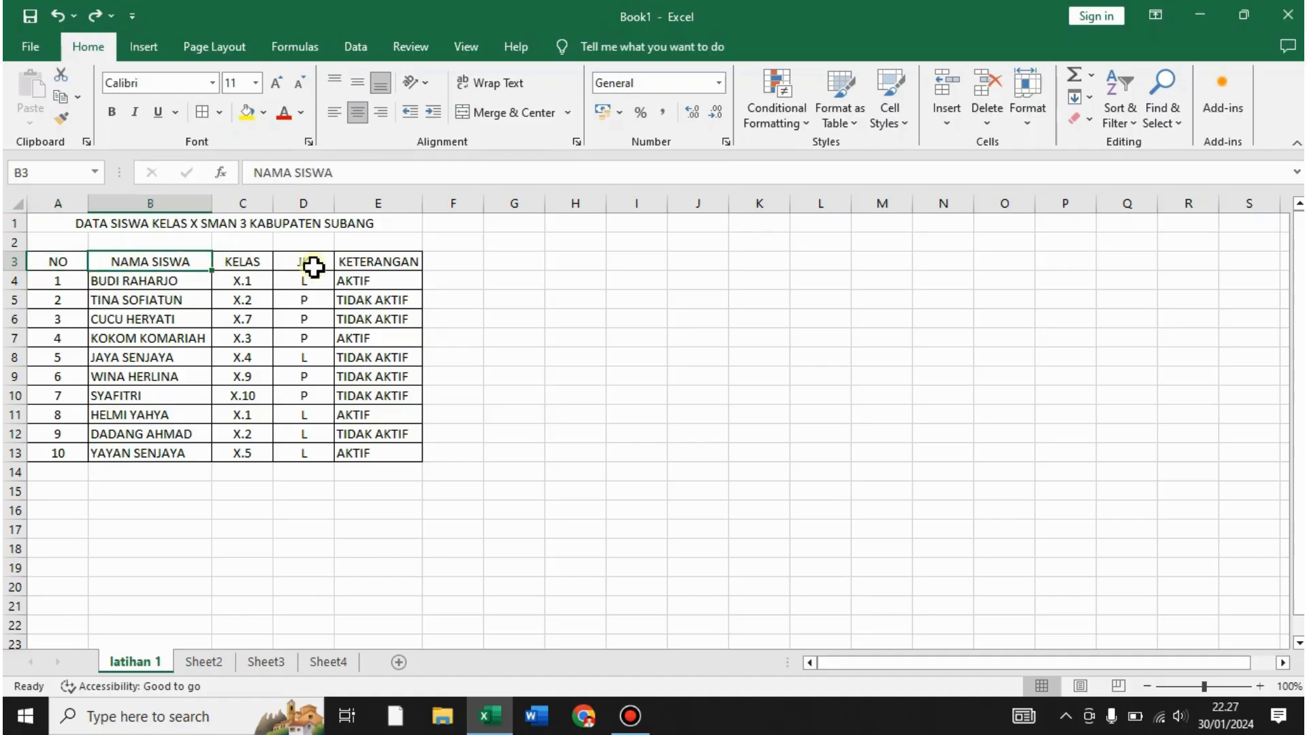
pyautogui.click(554, 315)
pyautogui.click(78, 265)
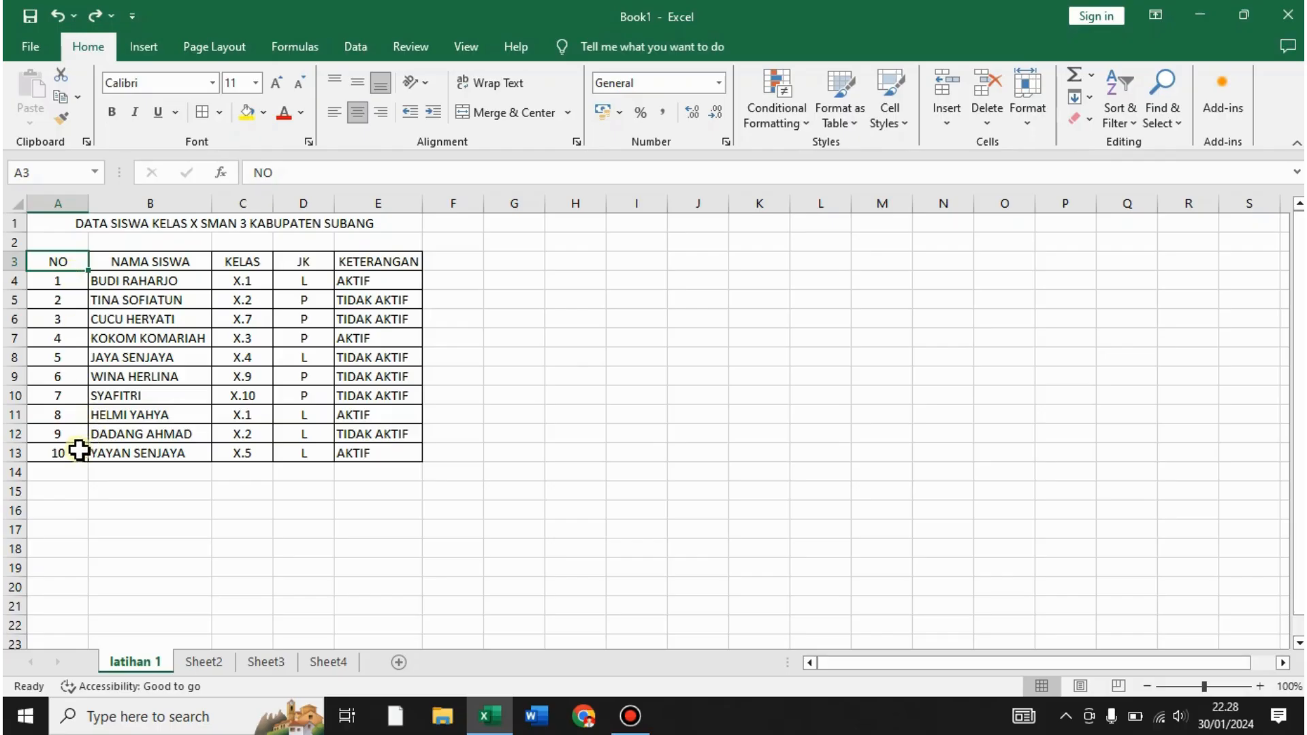
pyautogui.click(60, 286)
pyautogui.click(51, 452)
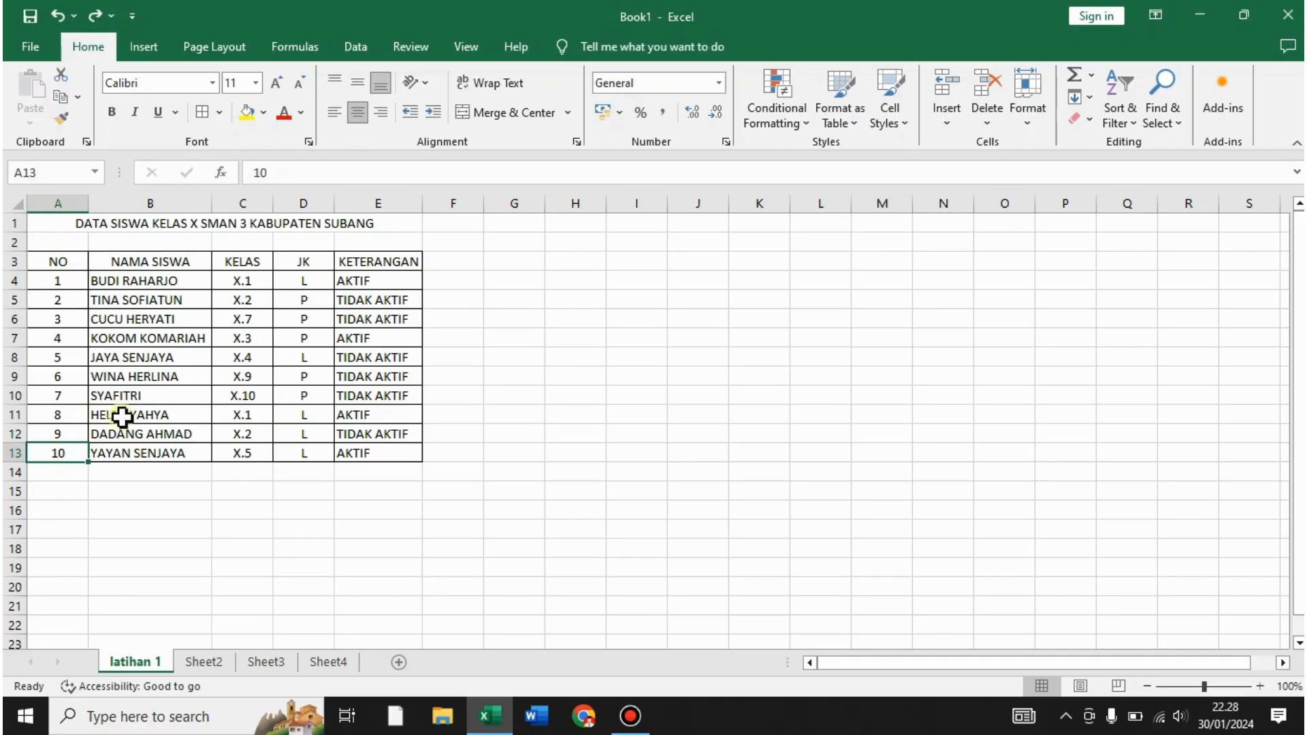
pyautogui.click(60, 262)
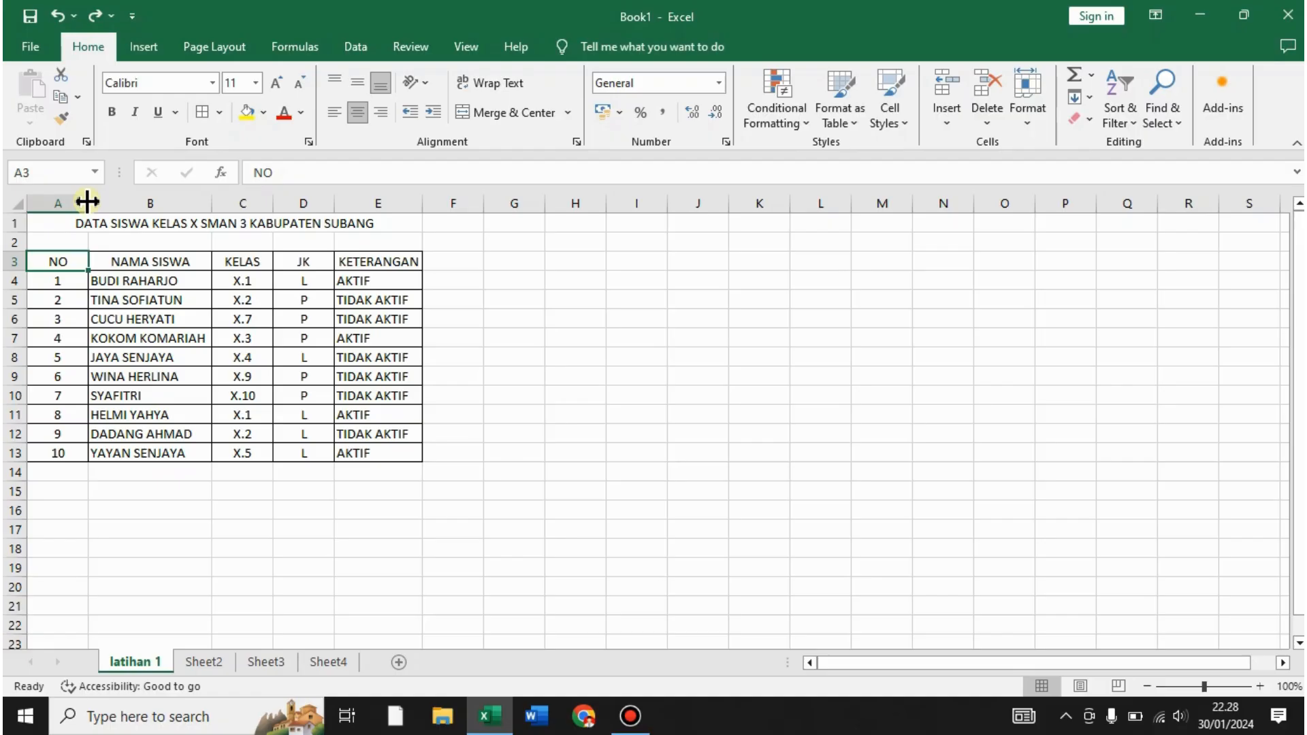
# - AutoFit column A to the NO numbers, undoing an earlier manual narrowing
pyautogui.moveTo(87, 200); pyautogui.dragTo(87, 201)
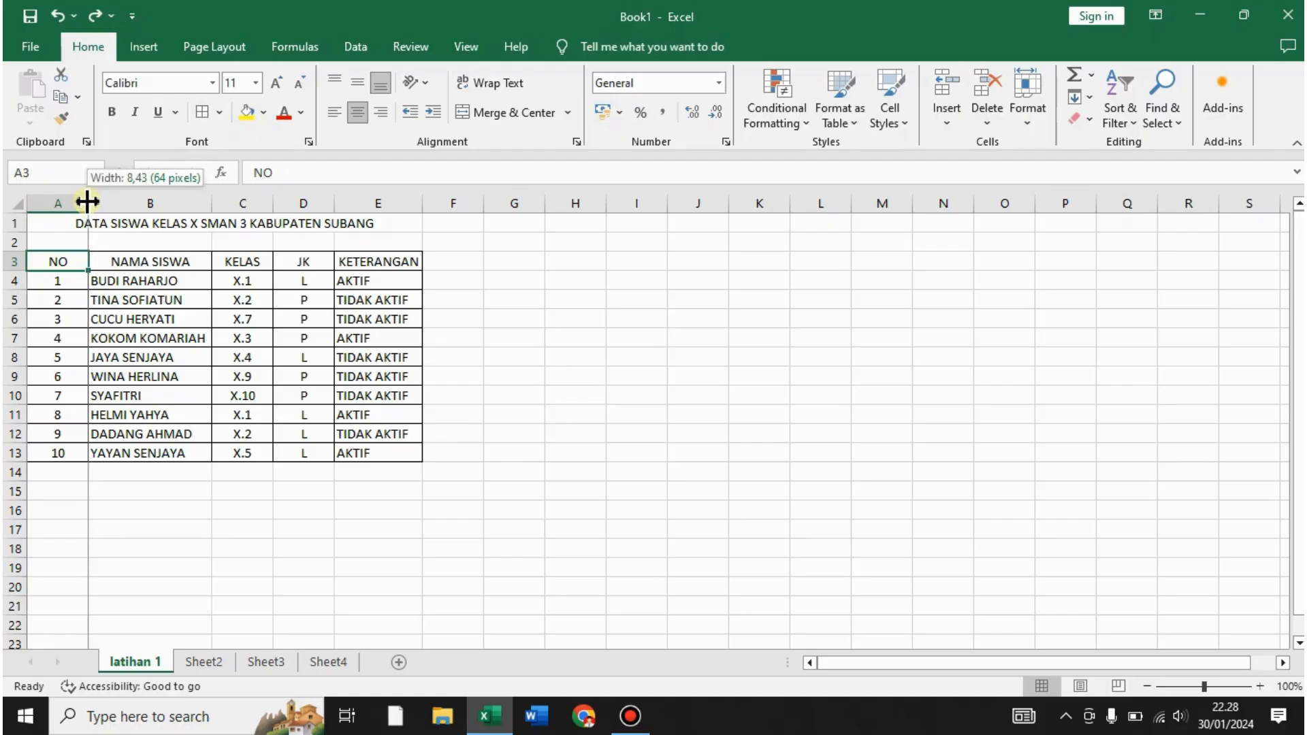
pyautogui.moveTo(87, 200); pyautogui.dragTo(67, 201)
pyautogui.moveTo(61, 202); pyautogui.dragTo(57, 202)
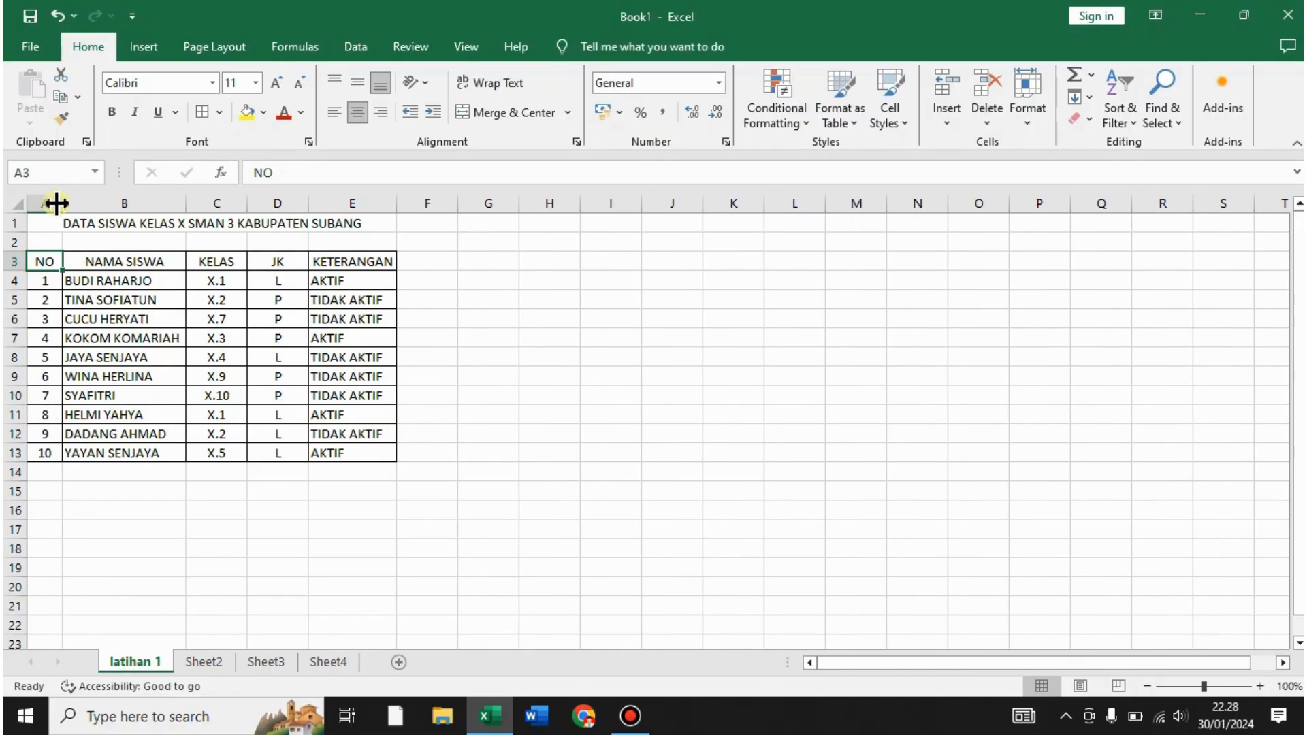
pyautogui.hotkey('ctrl', 'z')
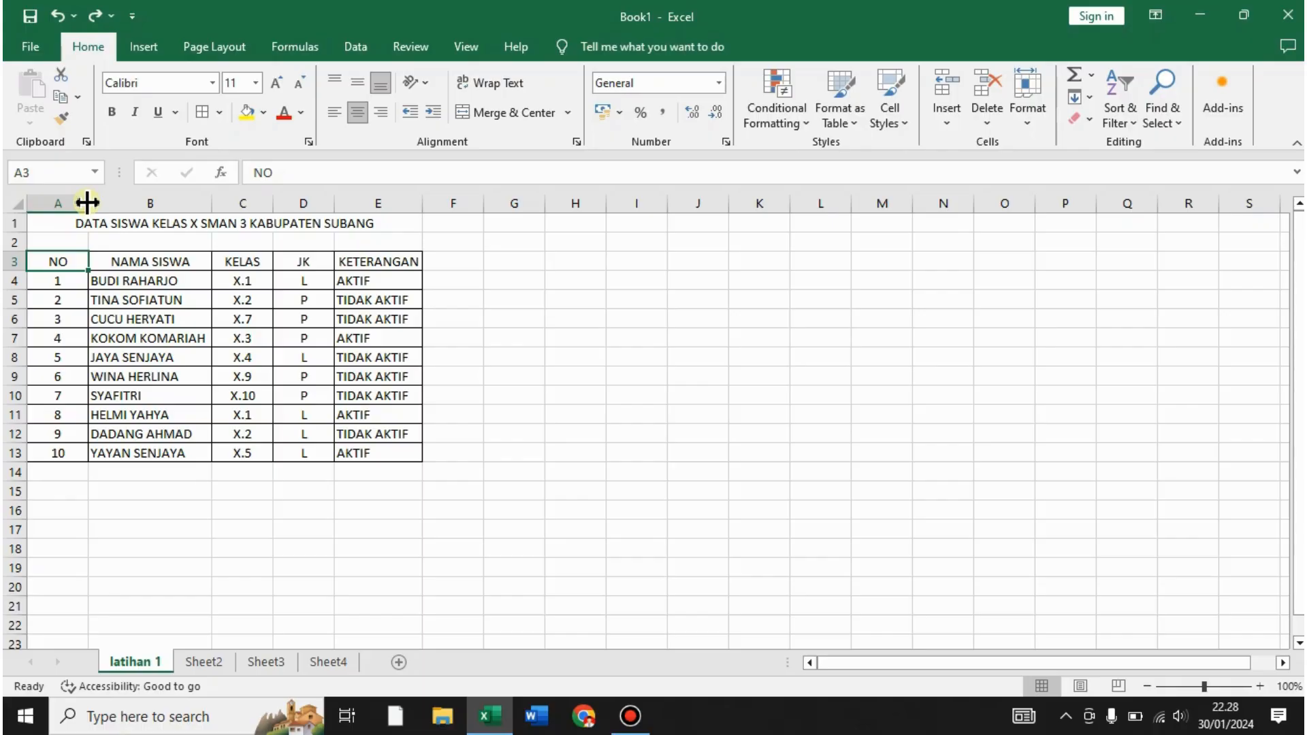
pyautogui.doubleClick(87, 202)
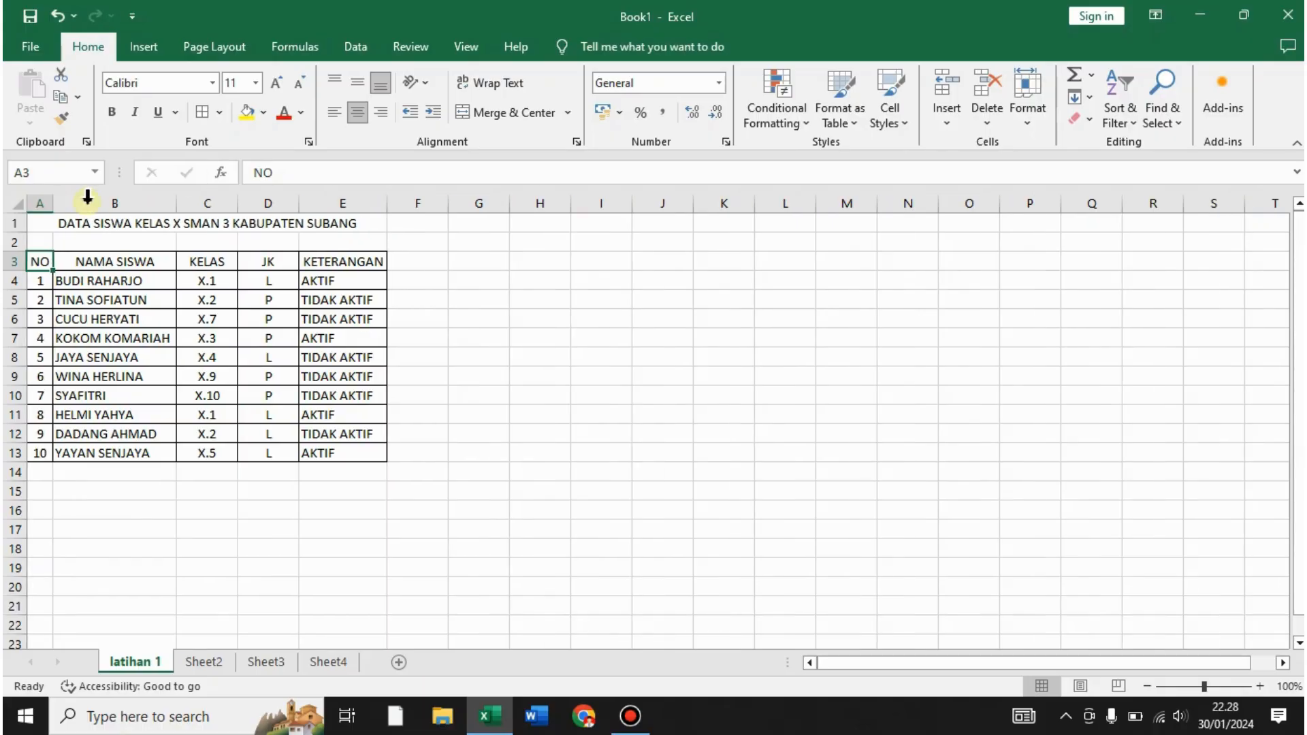
pyautogui.click(494, 340)
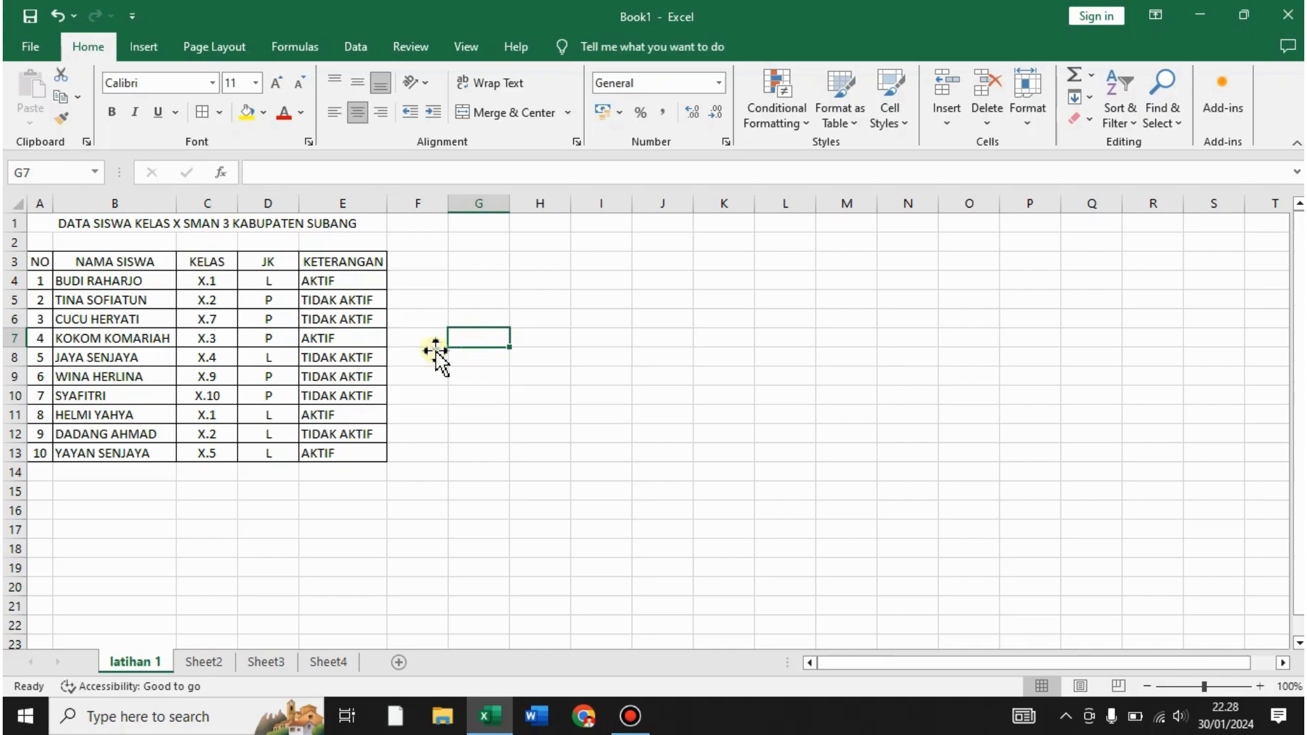
pyautogui.click(579, 313)
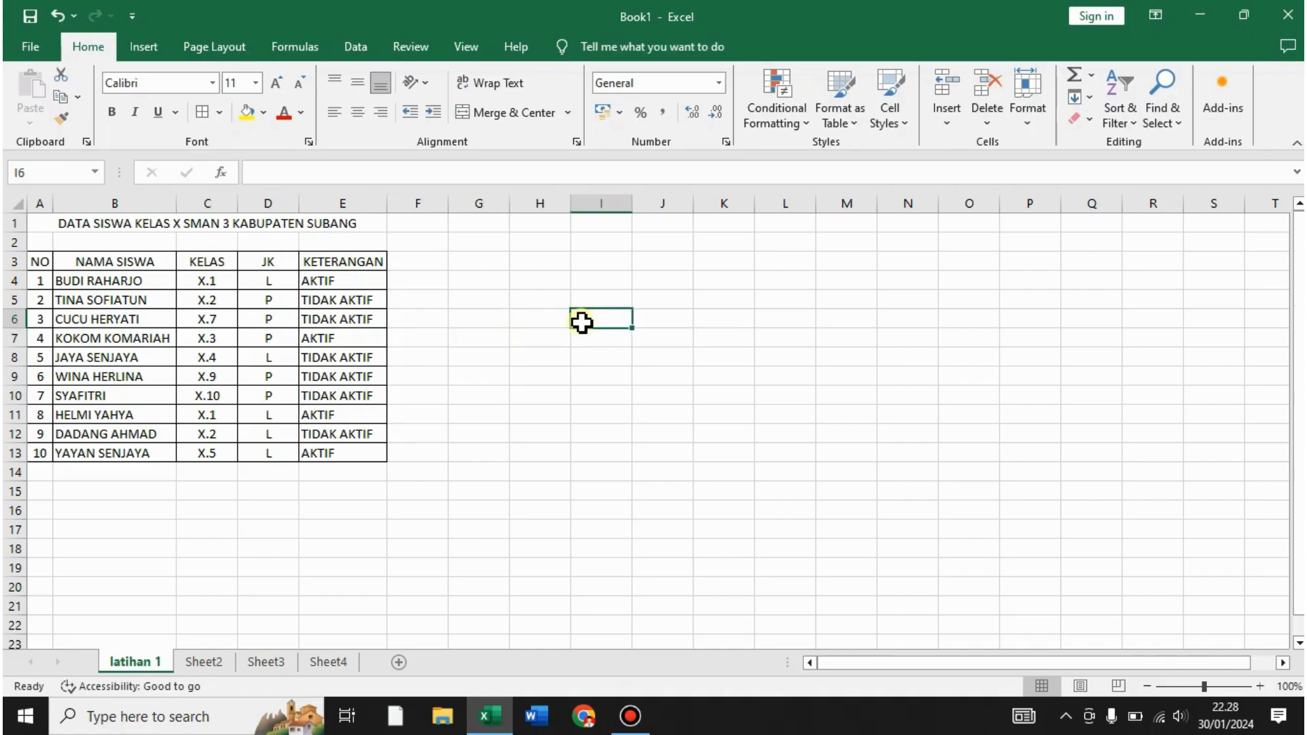
# - Set the merged title to 14 pt bold
pyautogui.click(240, 229)
pyautogui.click(53, 265)
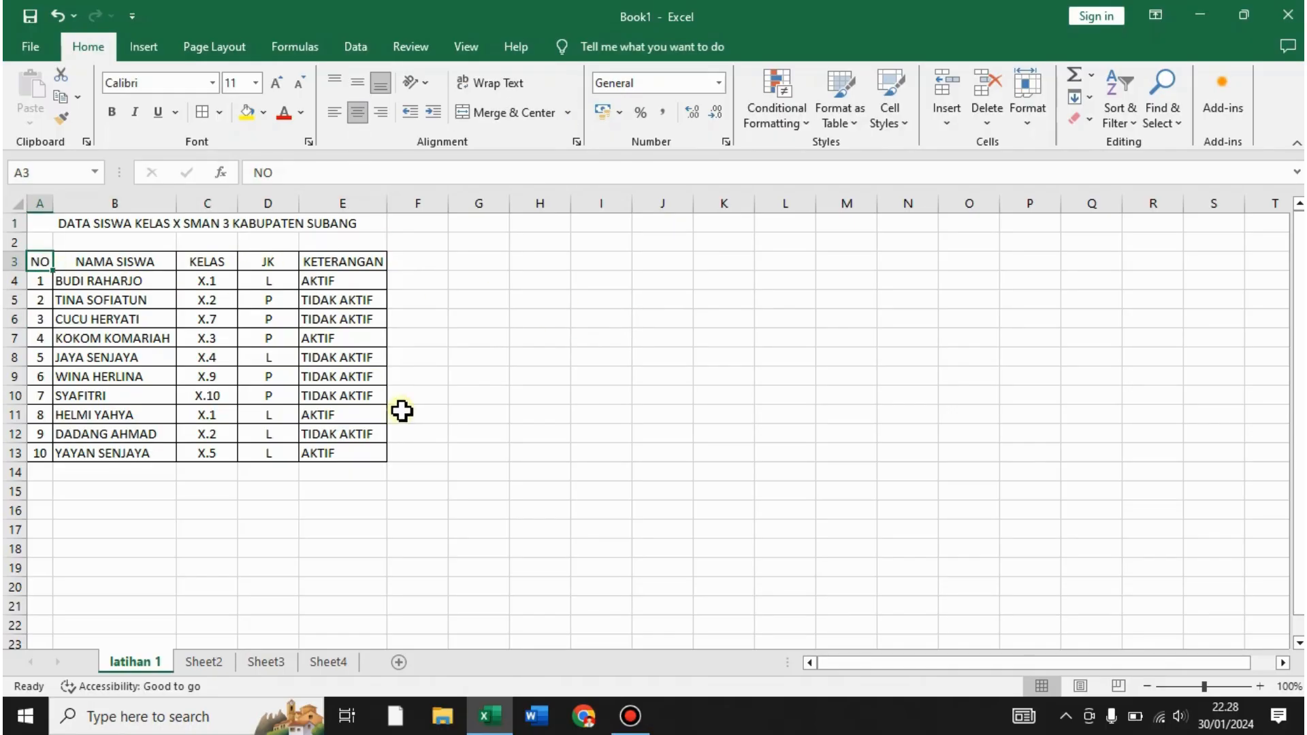
pyautogui.click(314, 393)
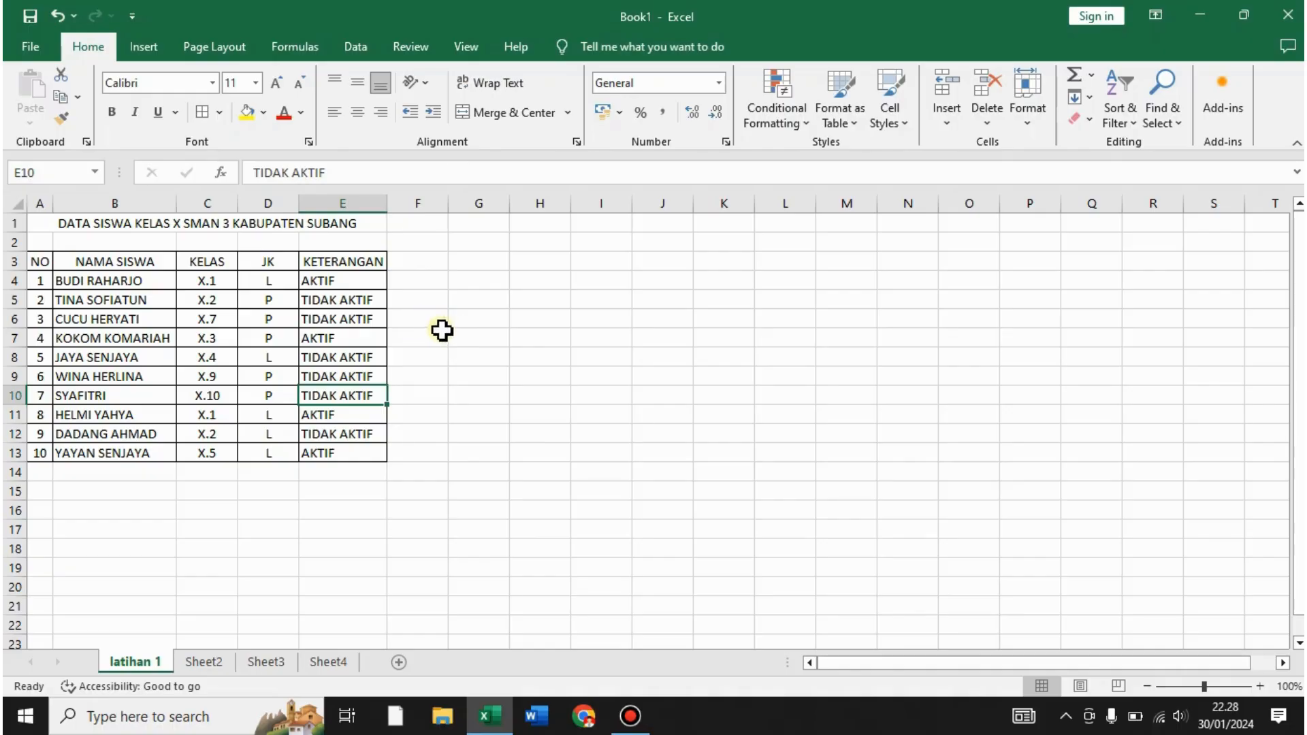
pyautogui.click(277, 226)
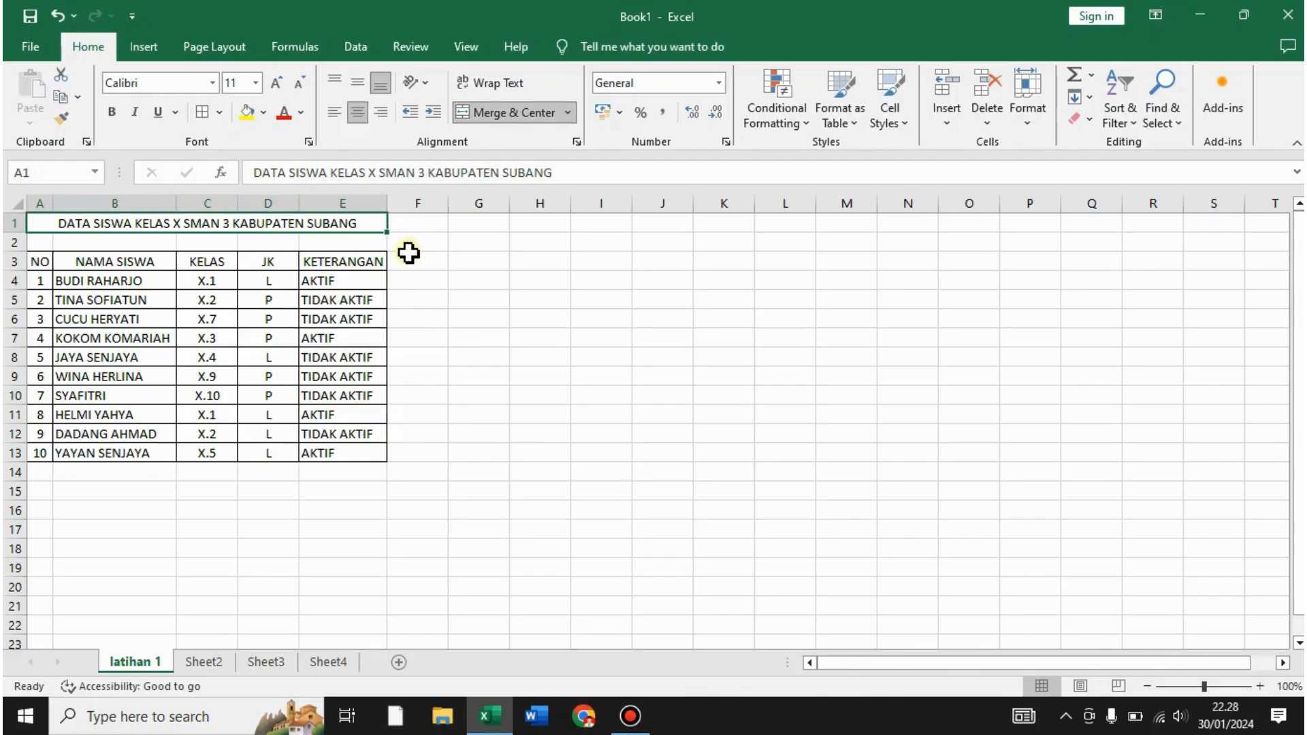
pyautogui.click(256, 83)
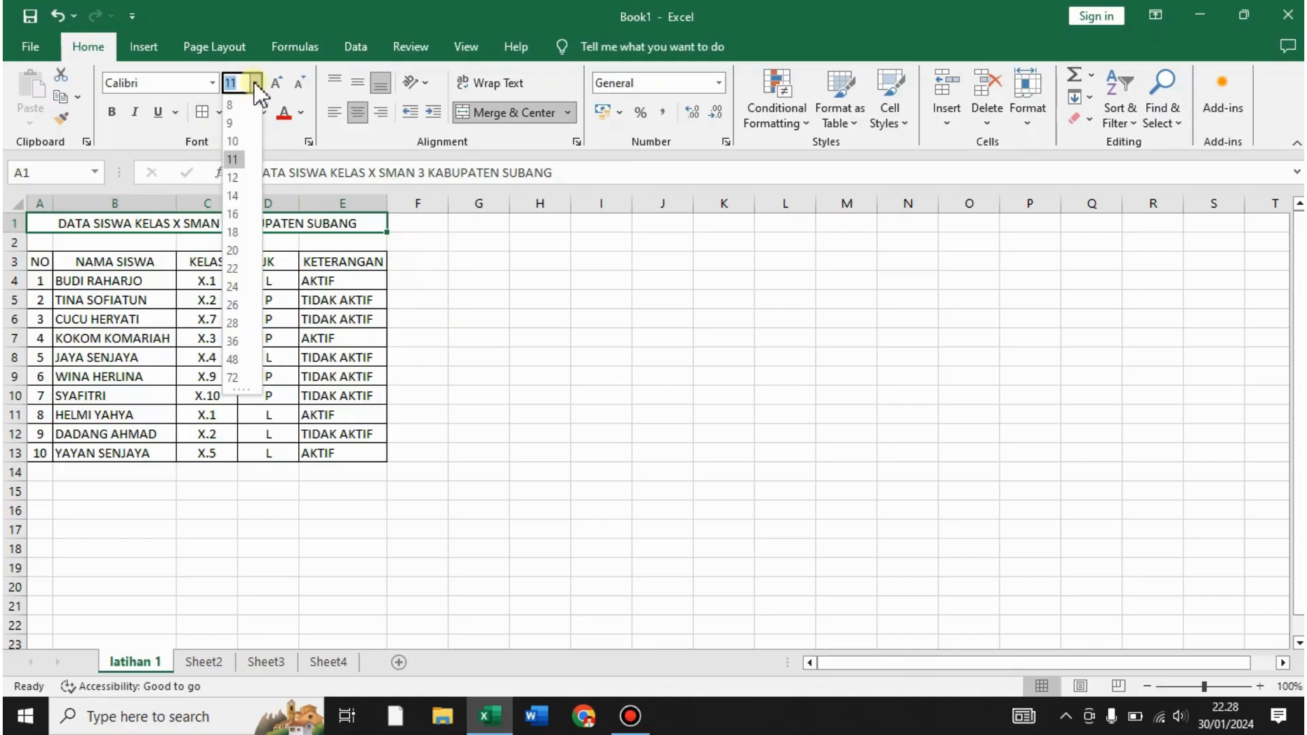
pyautogui.click(232, 196)
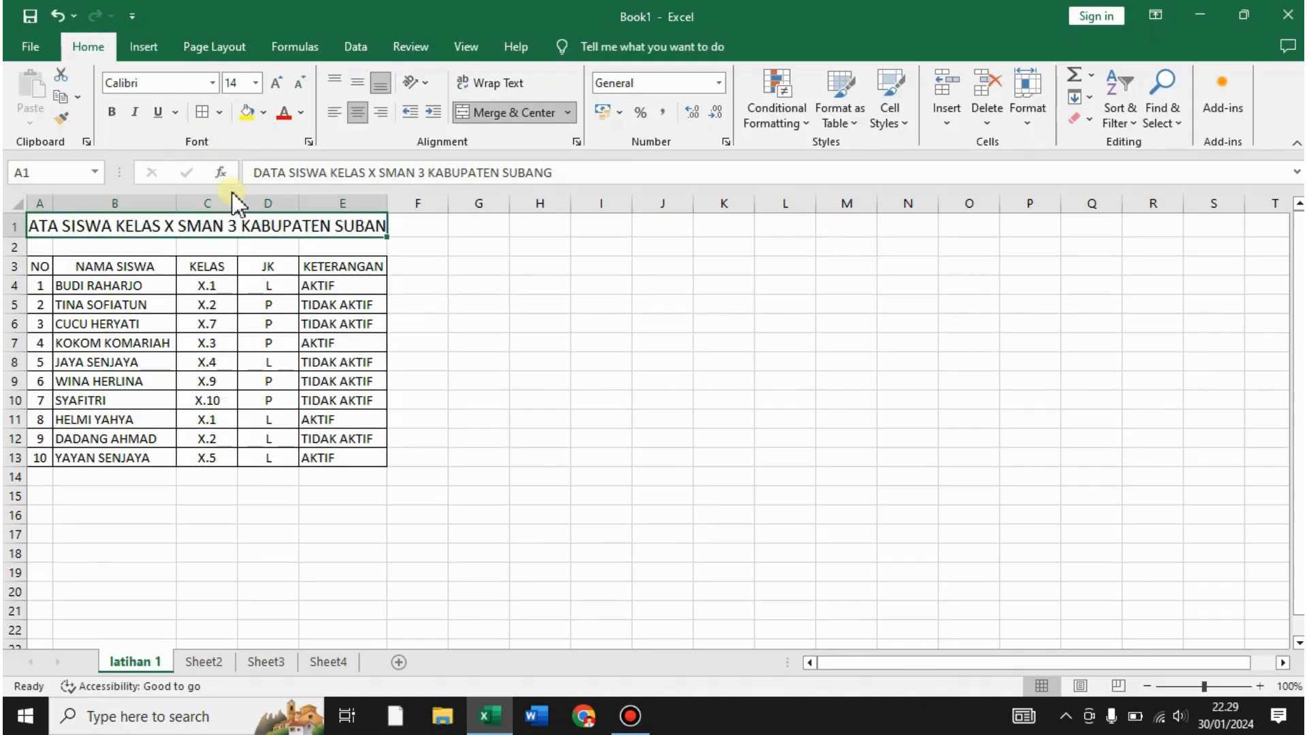
pyautogui.click(114, 112)
# - Widen column E so the whole title displays
pyautogui.click(520, 323)
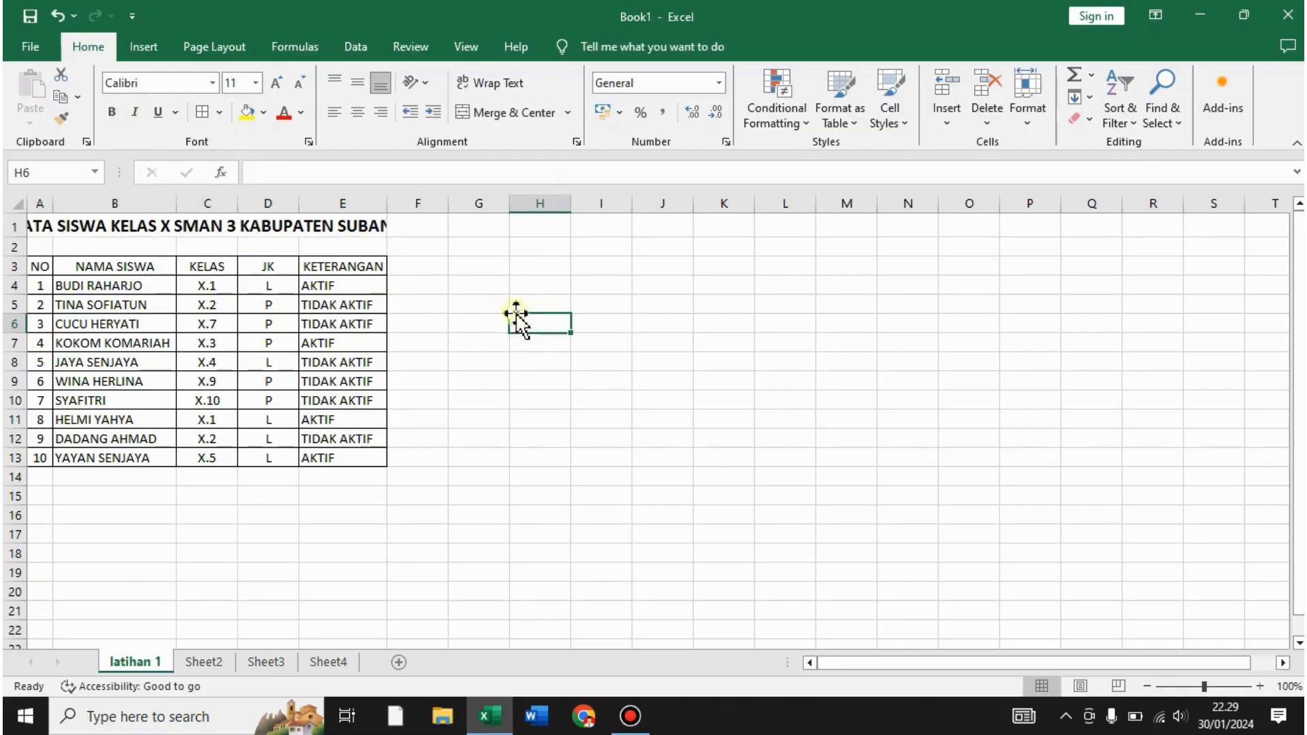
pyautogui.click(109, 226)
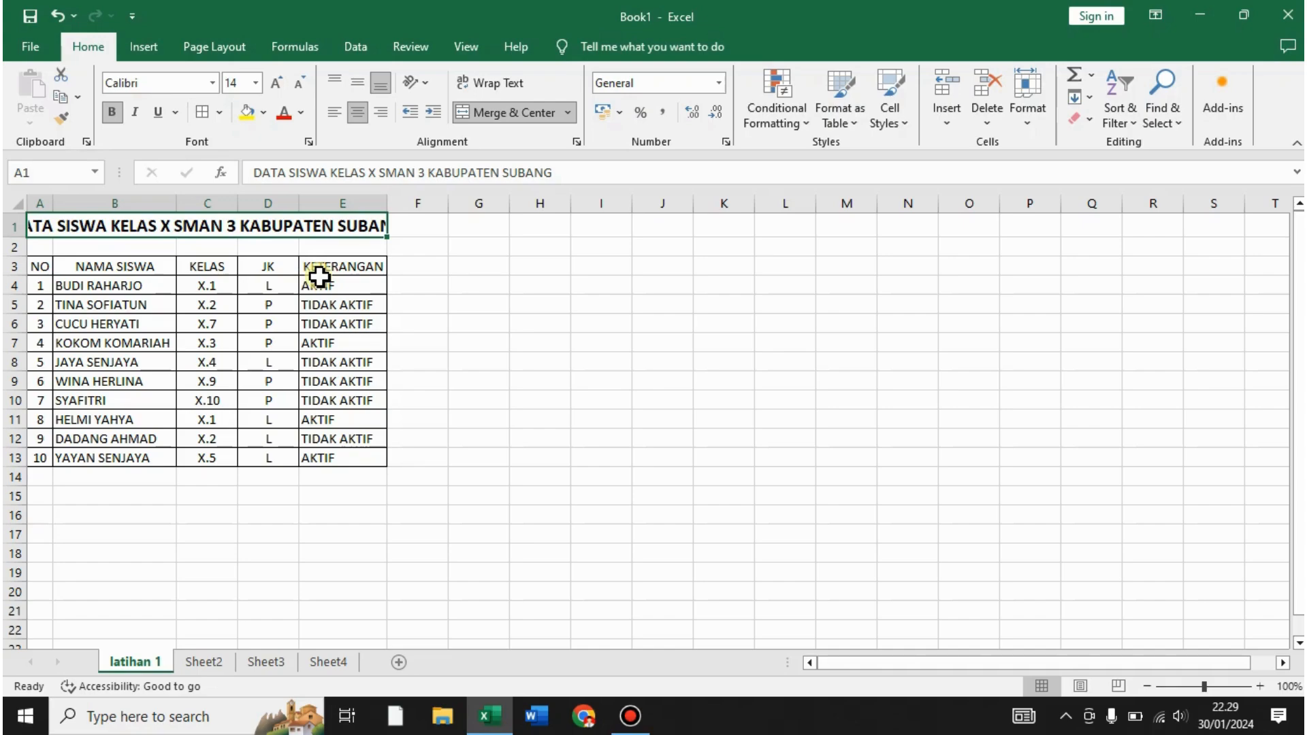
pyautogui.moveTo(387, 204); pyautogui.dragTo(449, 204)
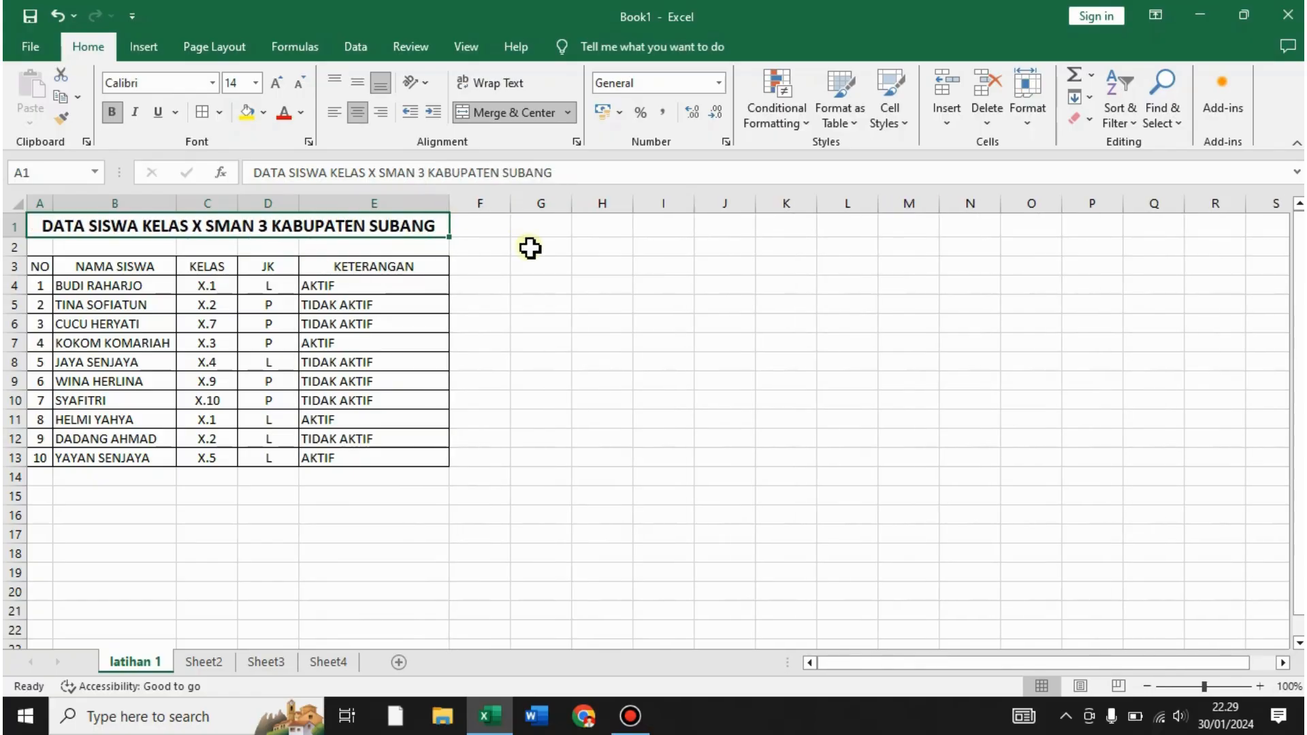
# - Center-align the AKTIF and TIDAK AKTIF entries in E4:E13
pyautogui.click(530, 248)
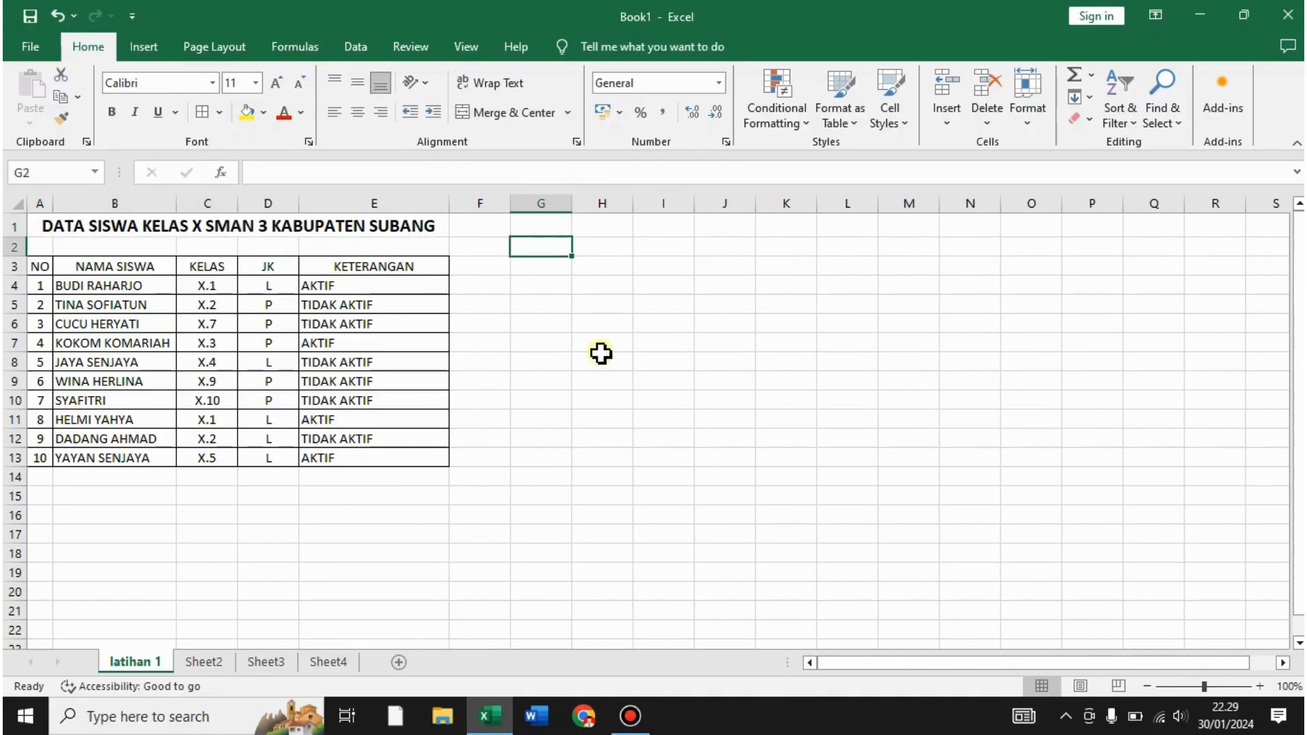
pyautogui.click(327, 232)
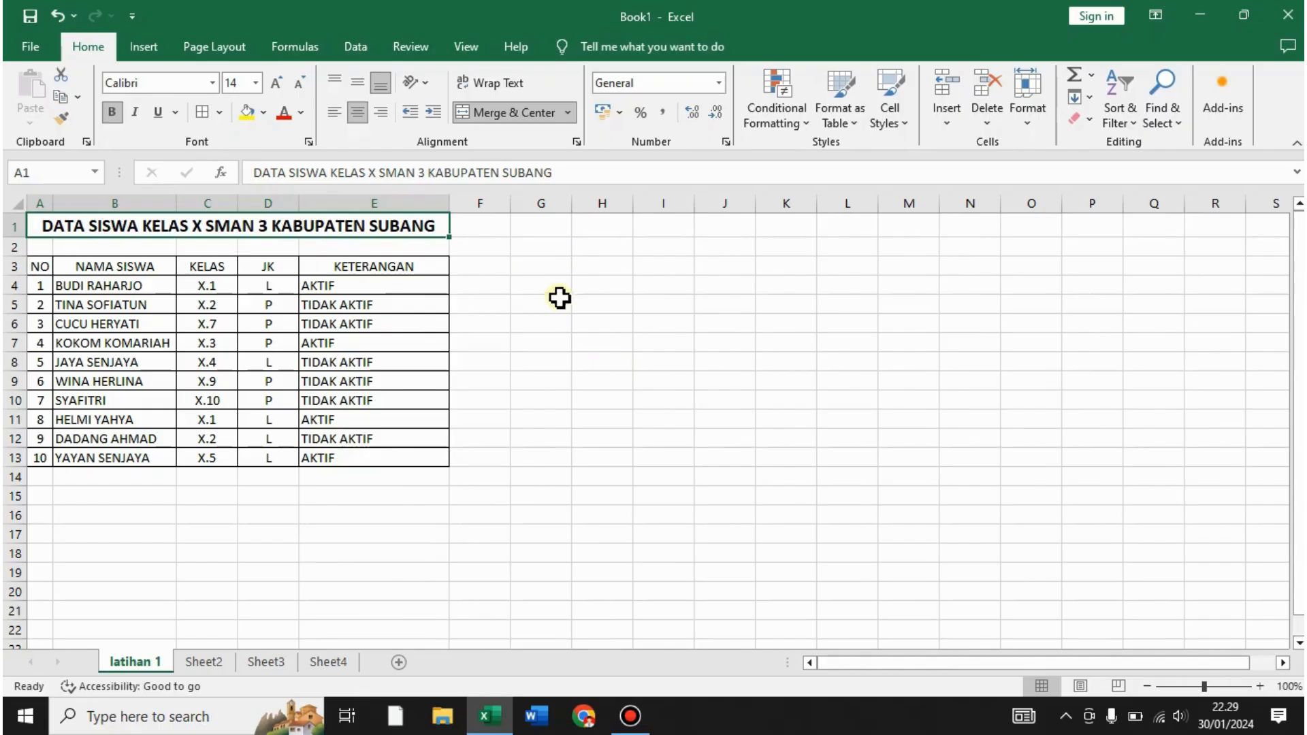
pyautogui.click(382, 267)
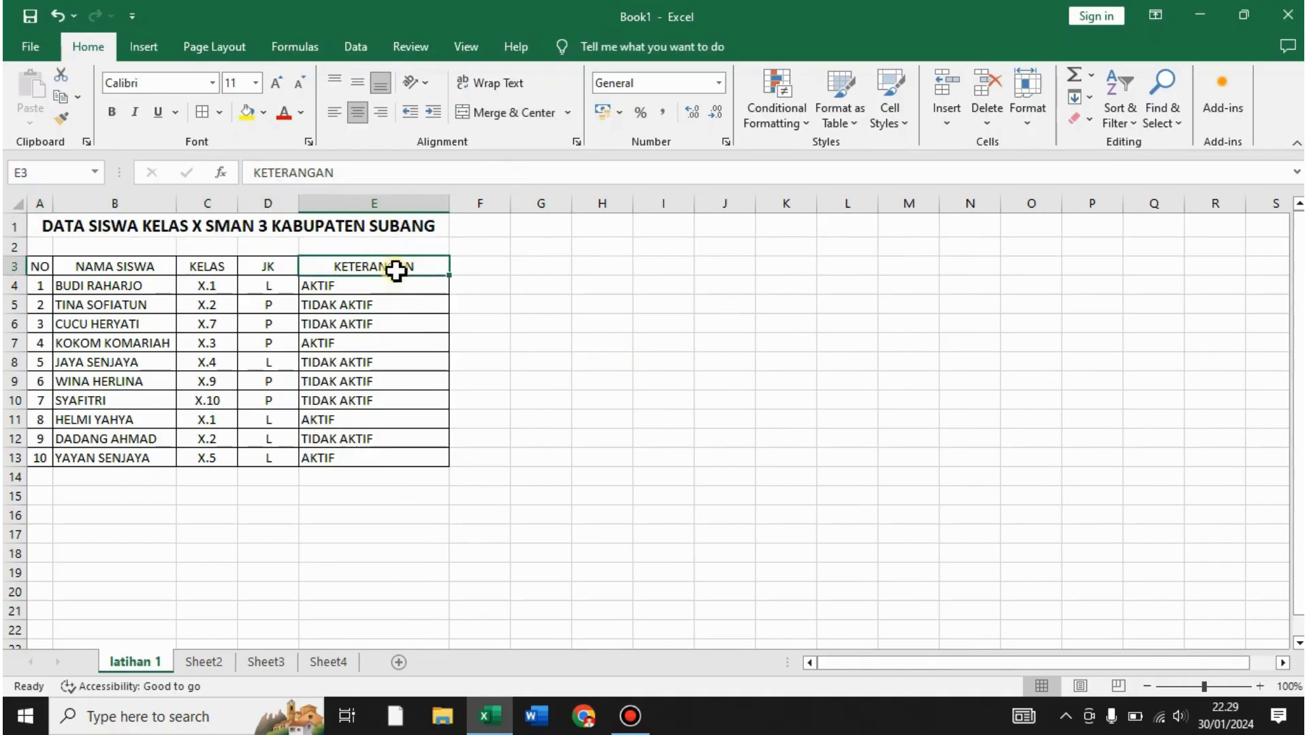
pyautogui.click(533, 314)
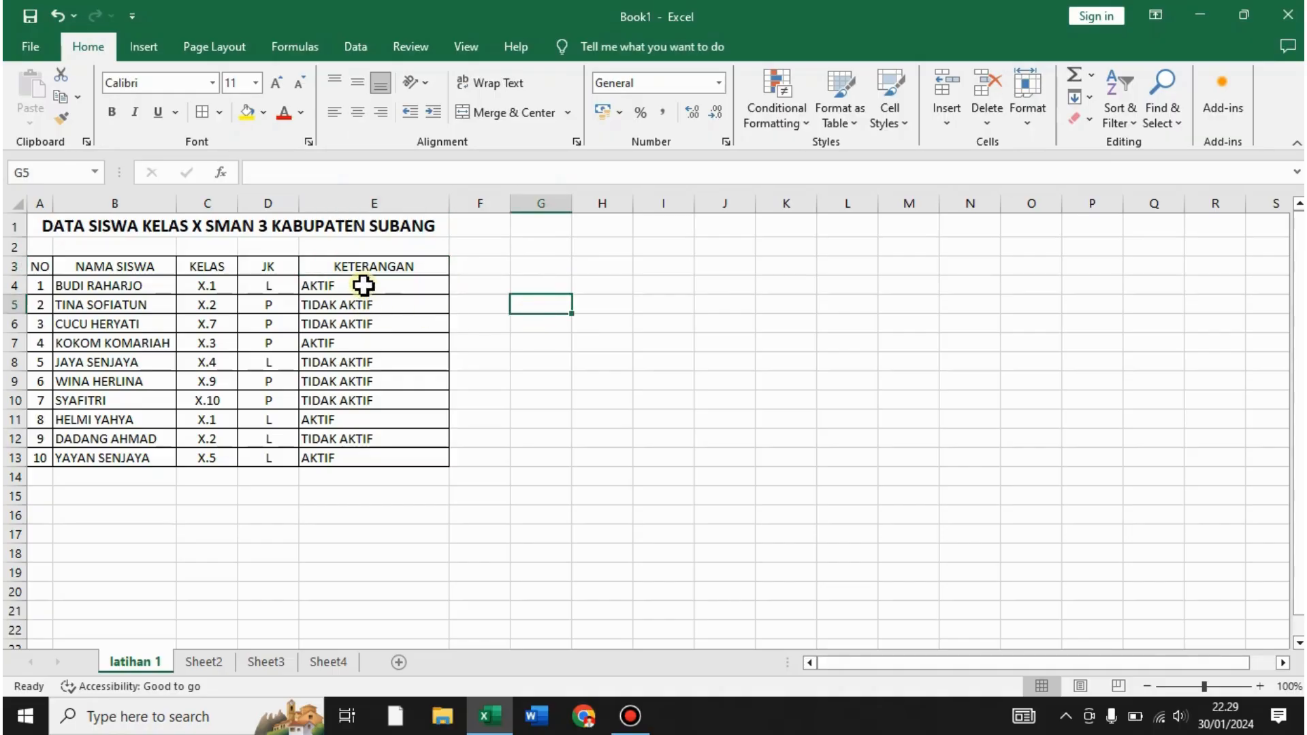
pyautogui.moveTo(365, 285); pyautogui.dragTo(367, 458)
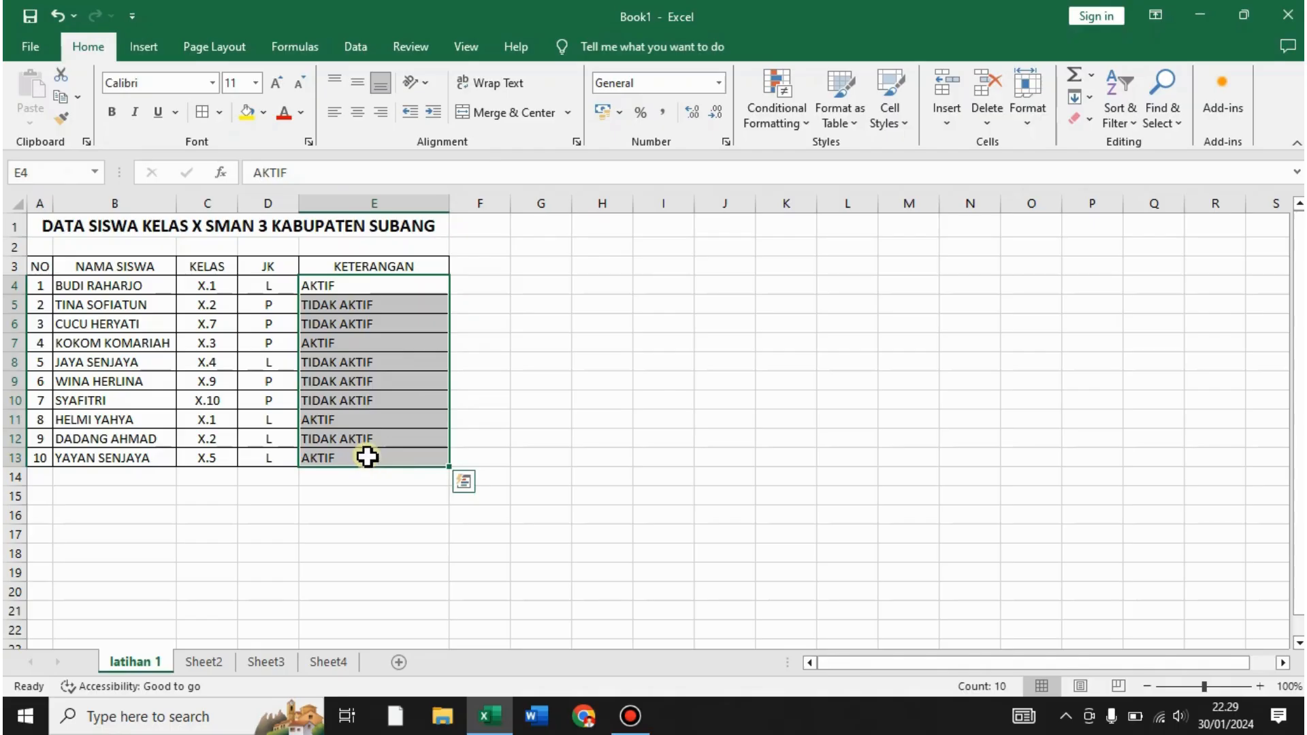
pyautogui.click(714, 337)
pyautogui.moveTo(341, 289); pyautogui.dragTo(342, 449)
pyautogui.click(356, 114)
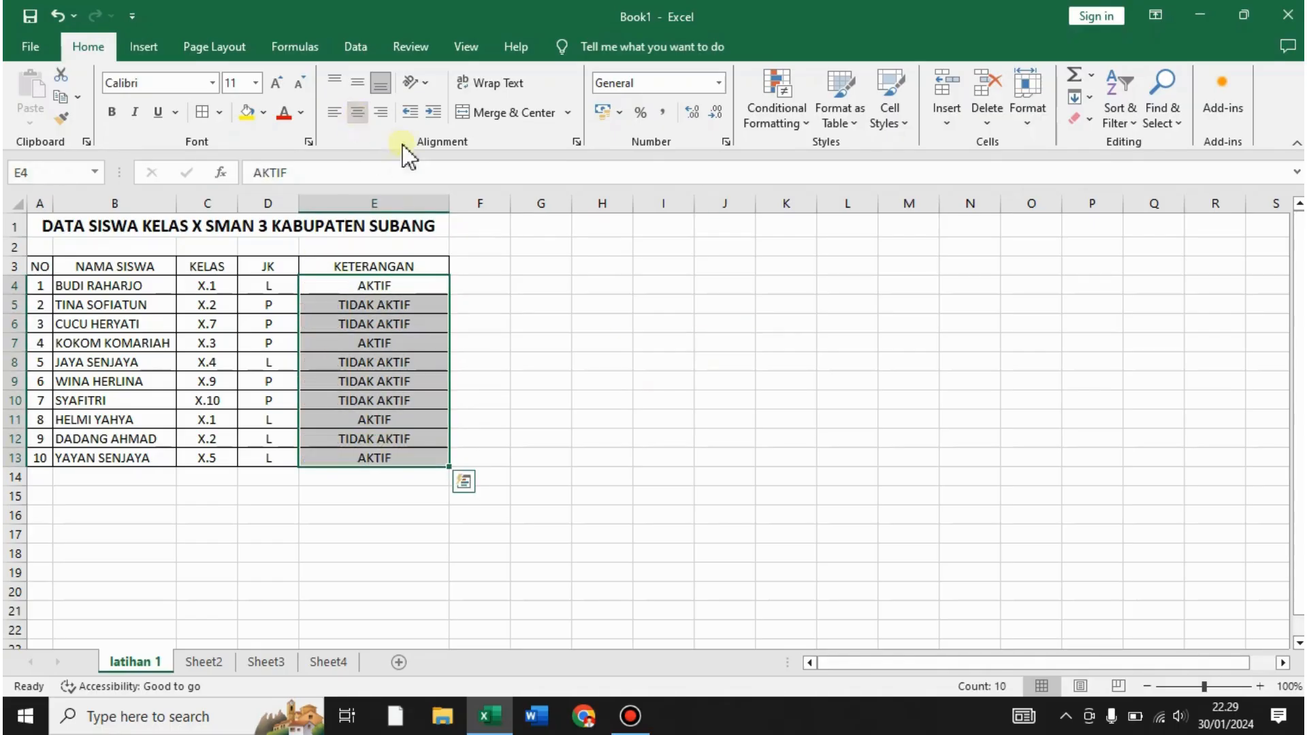
pyautogui.click(599, 283)
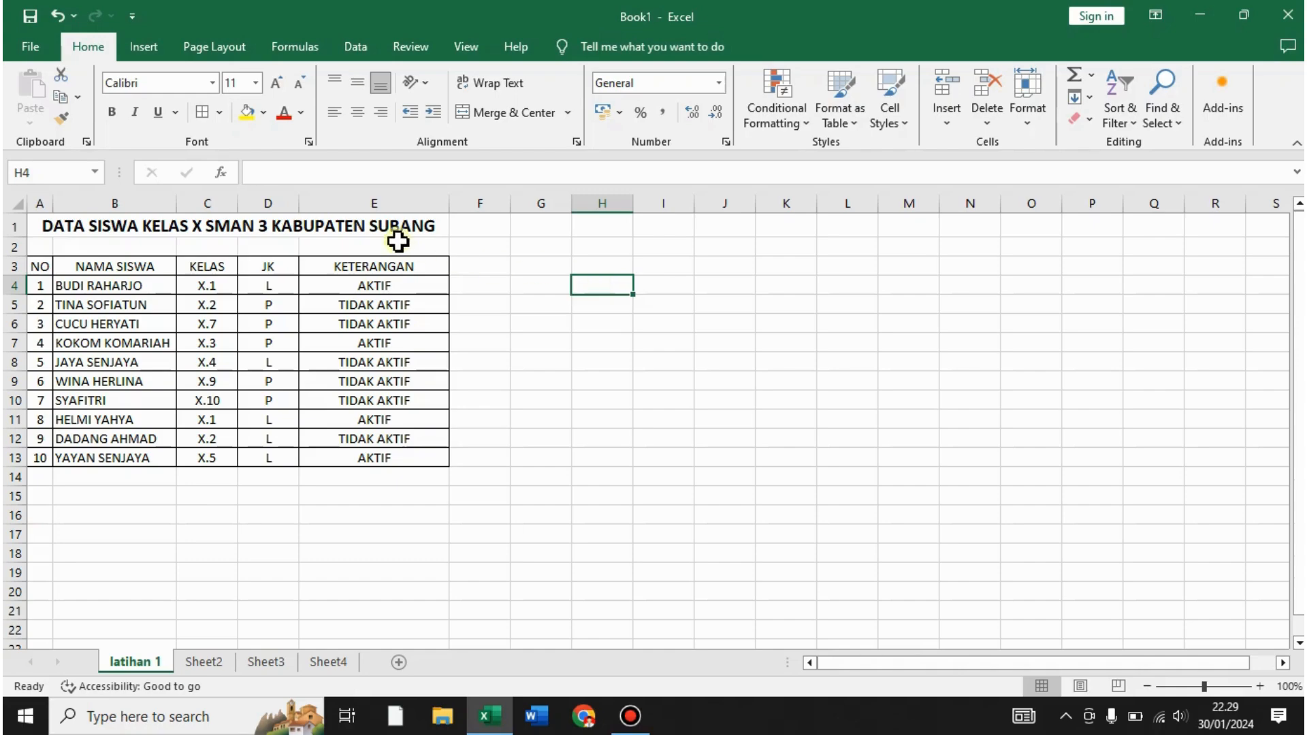
# - Select the entire sheet with Ctrl+A and apply Middle Align
pyautogui.click(317, 234)
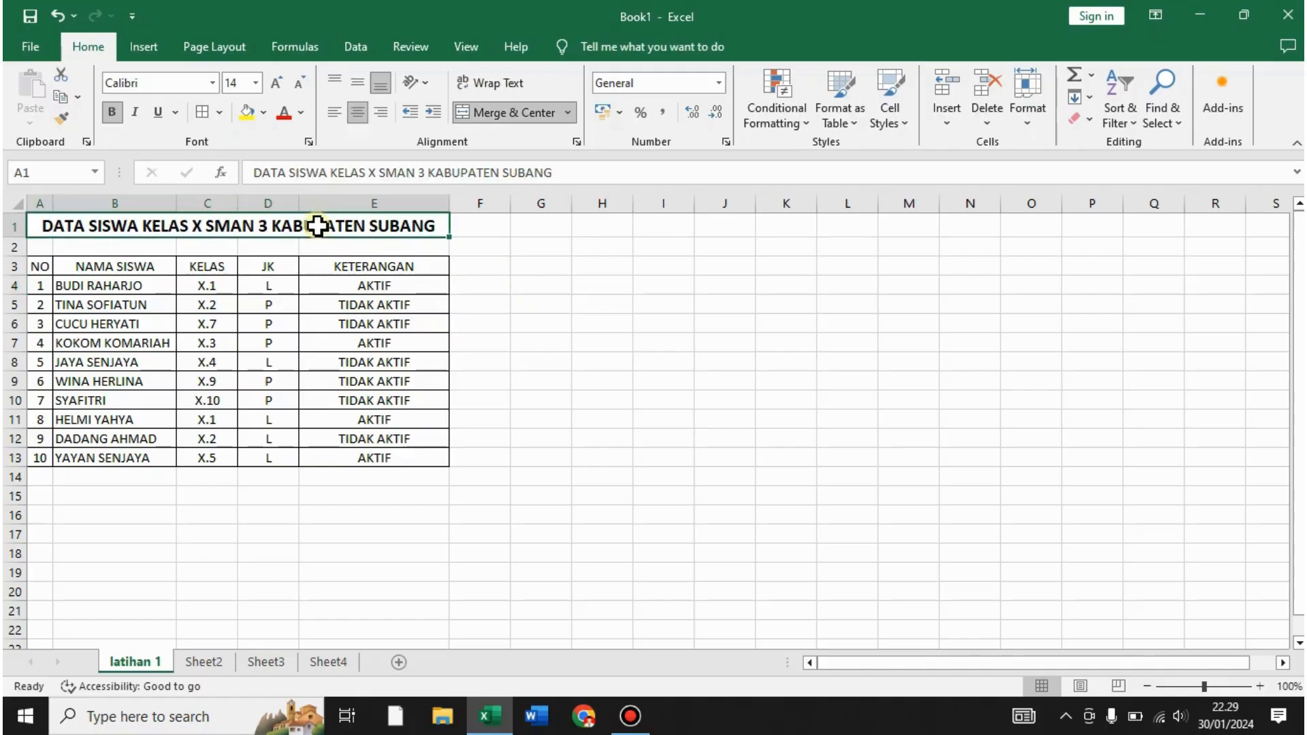
pyautogui.click(537, 294)
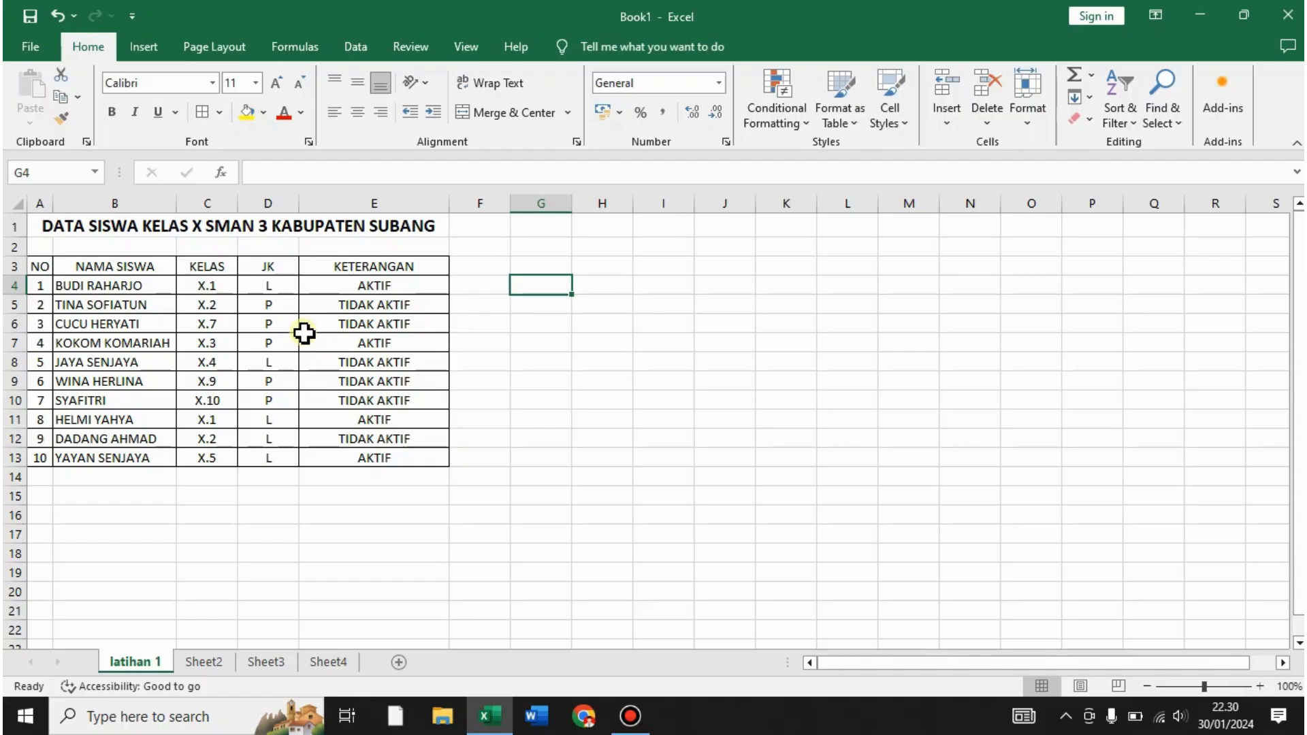
pyautogui.hotkey('ctrl', 'a')
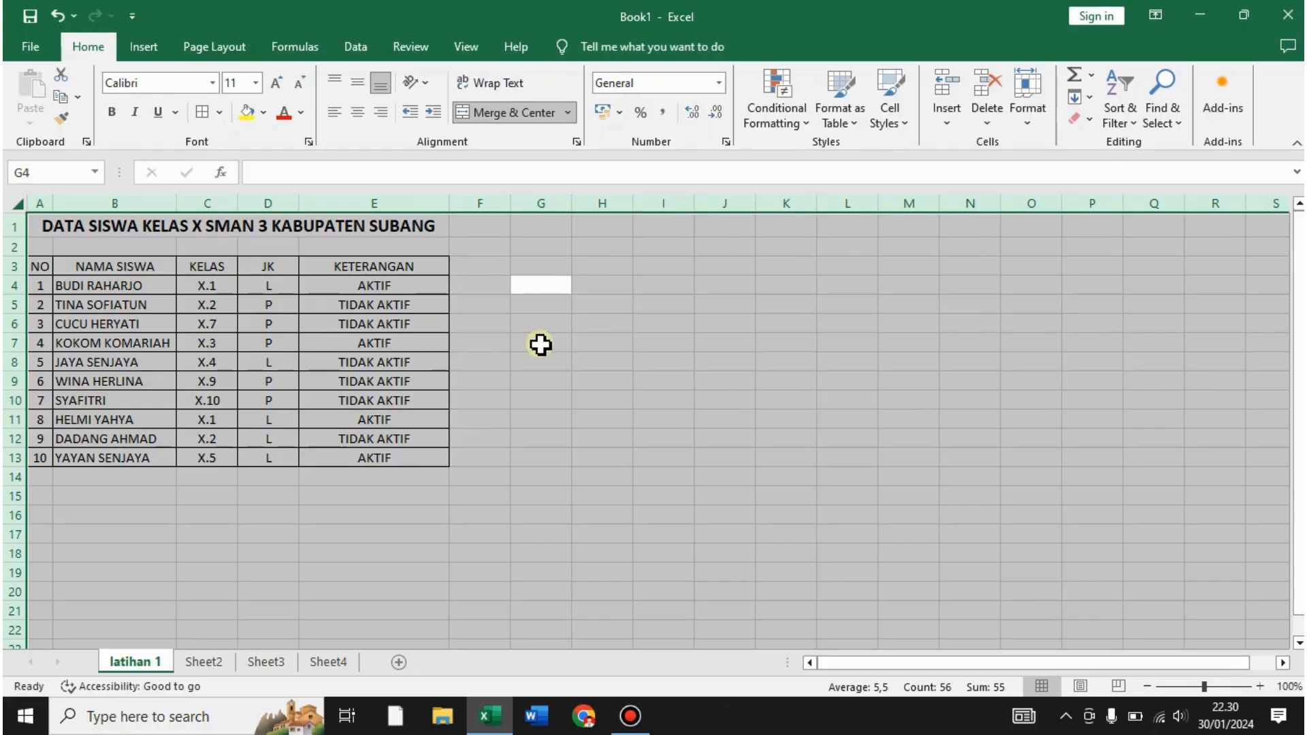
pyautogui.click(362, 80)
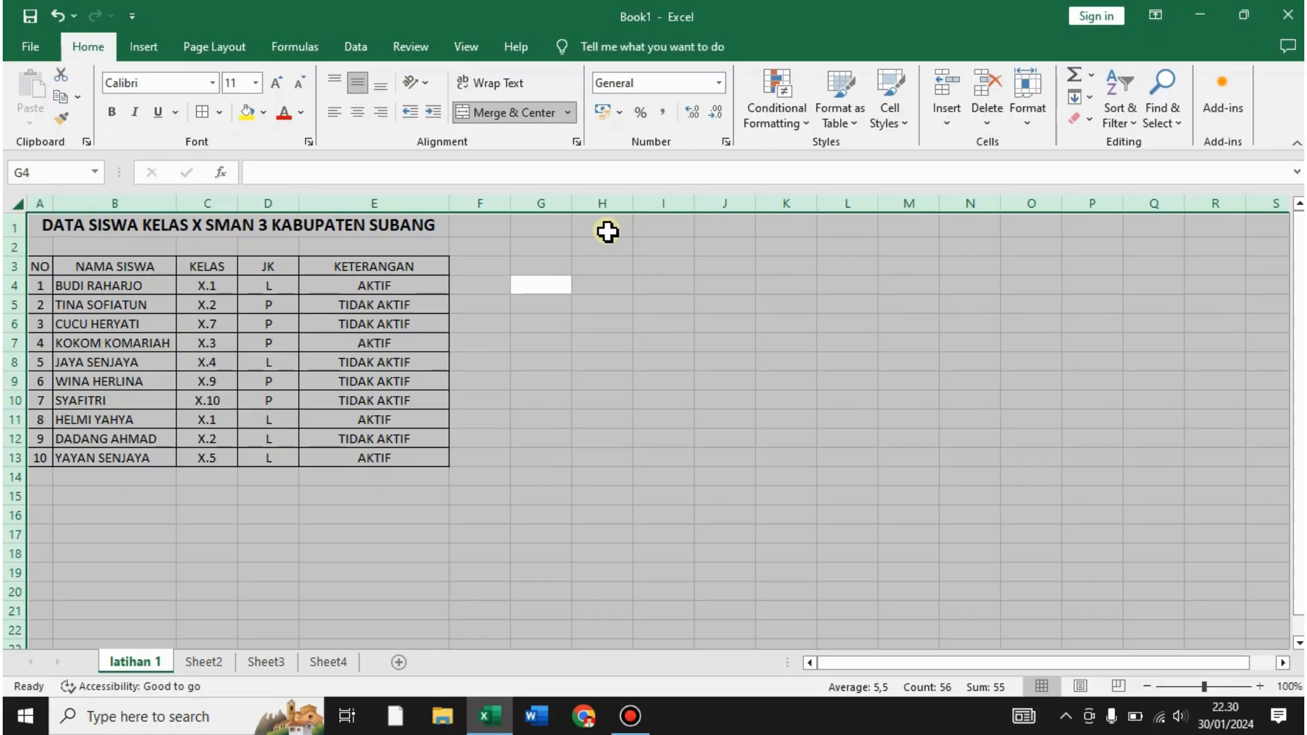
pyautogui.click(569, 320)
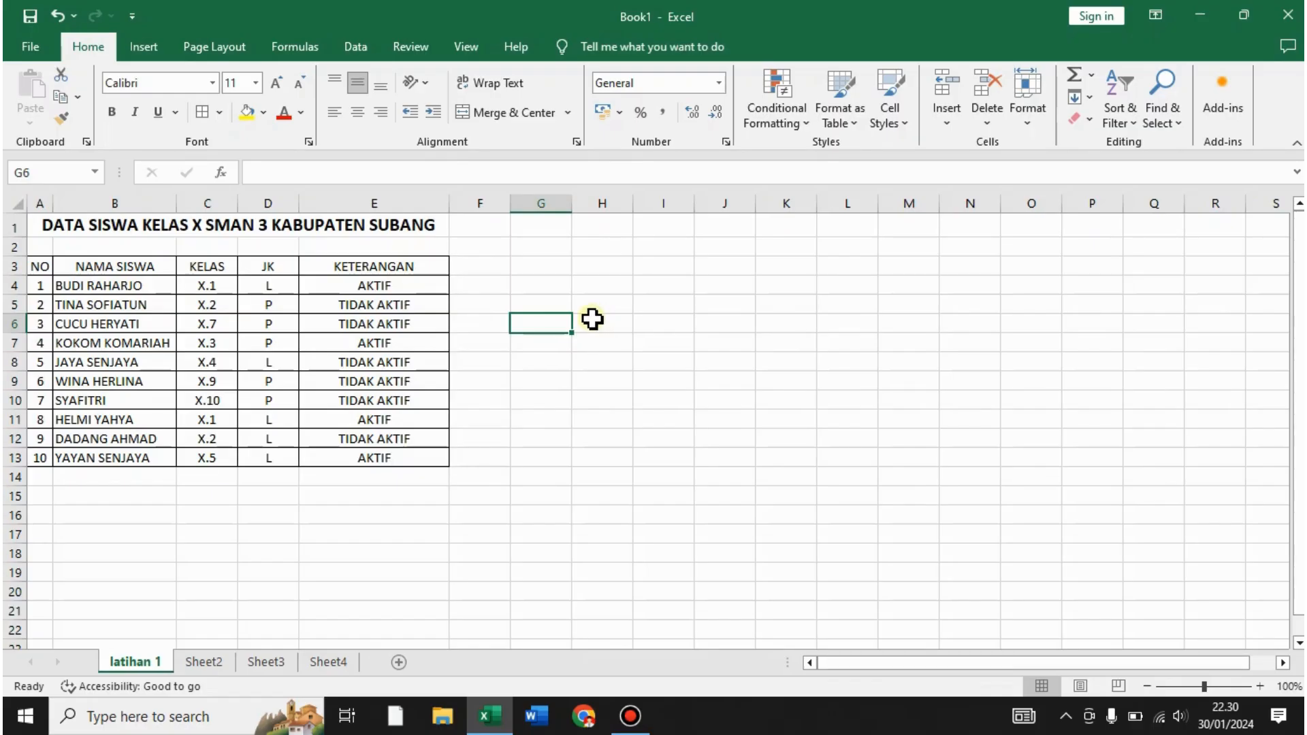
# - Review the student names, then select the whole table A3:E13 including the header row
pyautogui.click(113, 285)
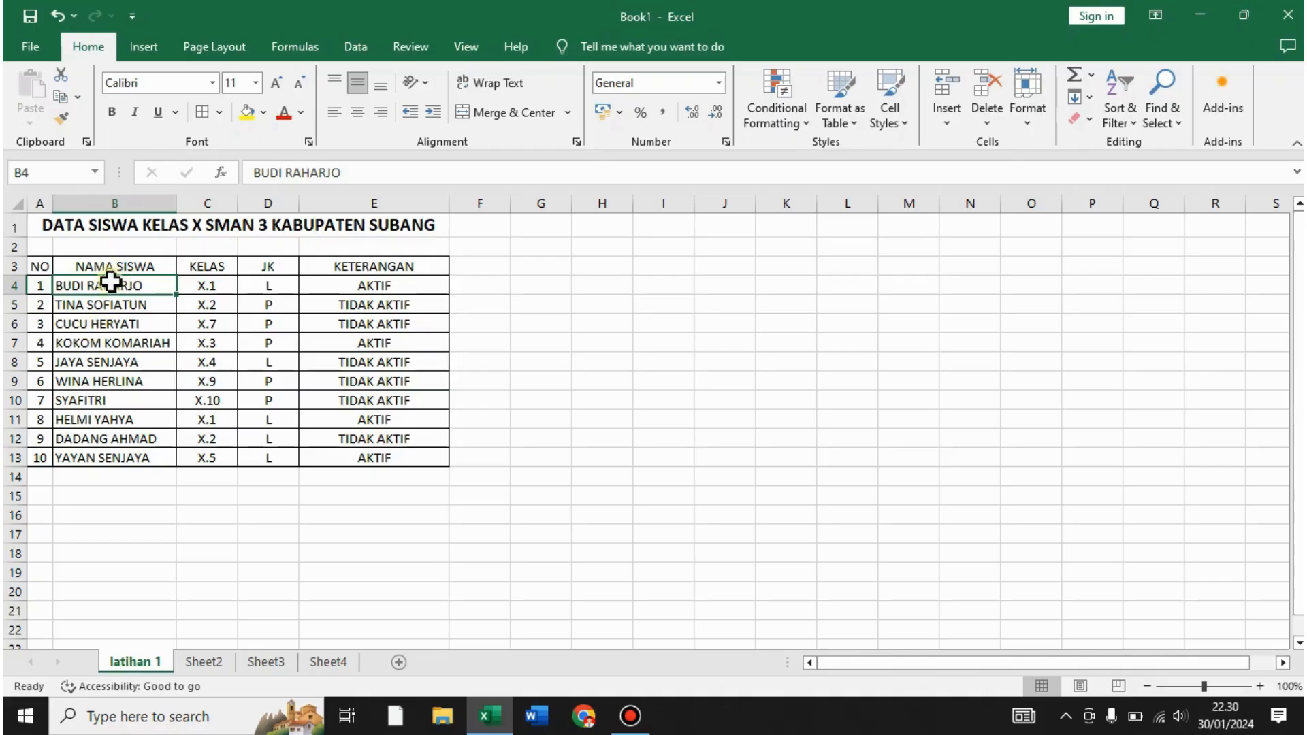
pyautogui.click(74, 301)
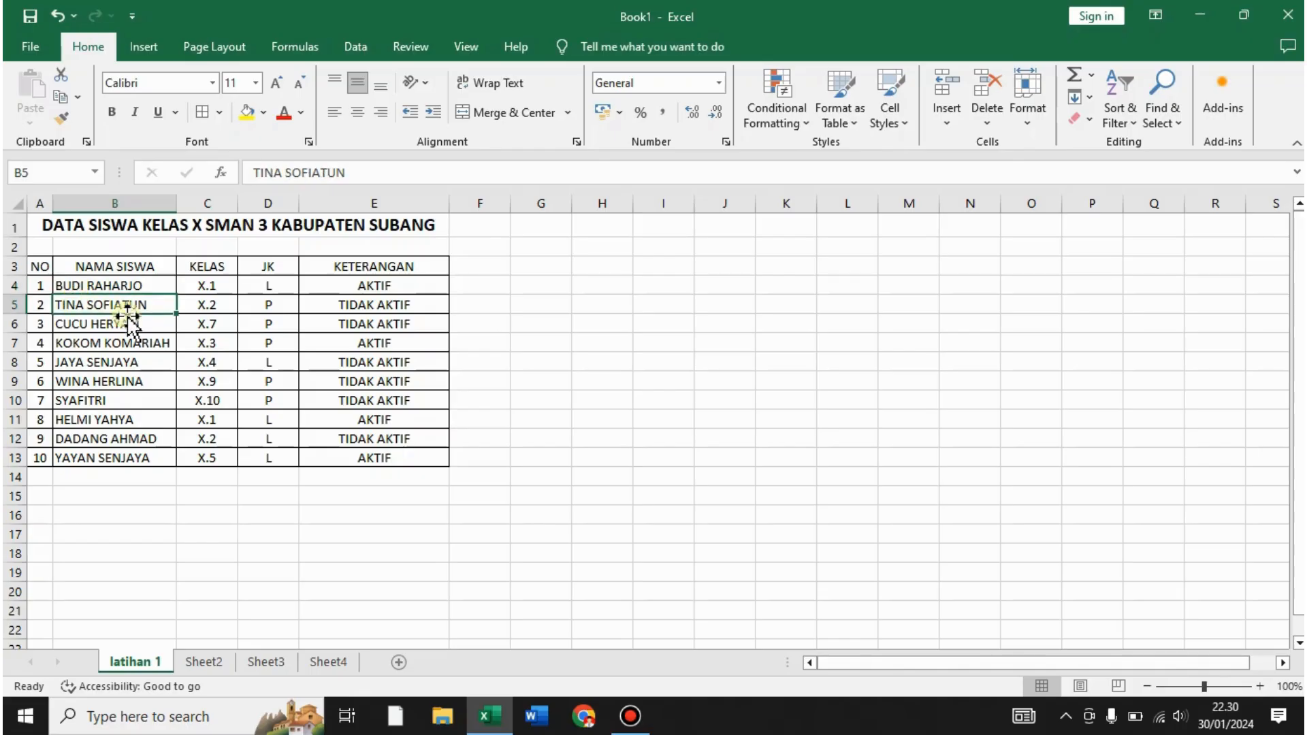
pyautogui.click(98, 321)
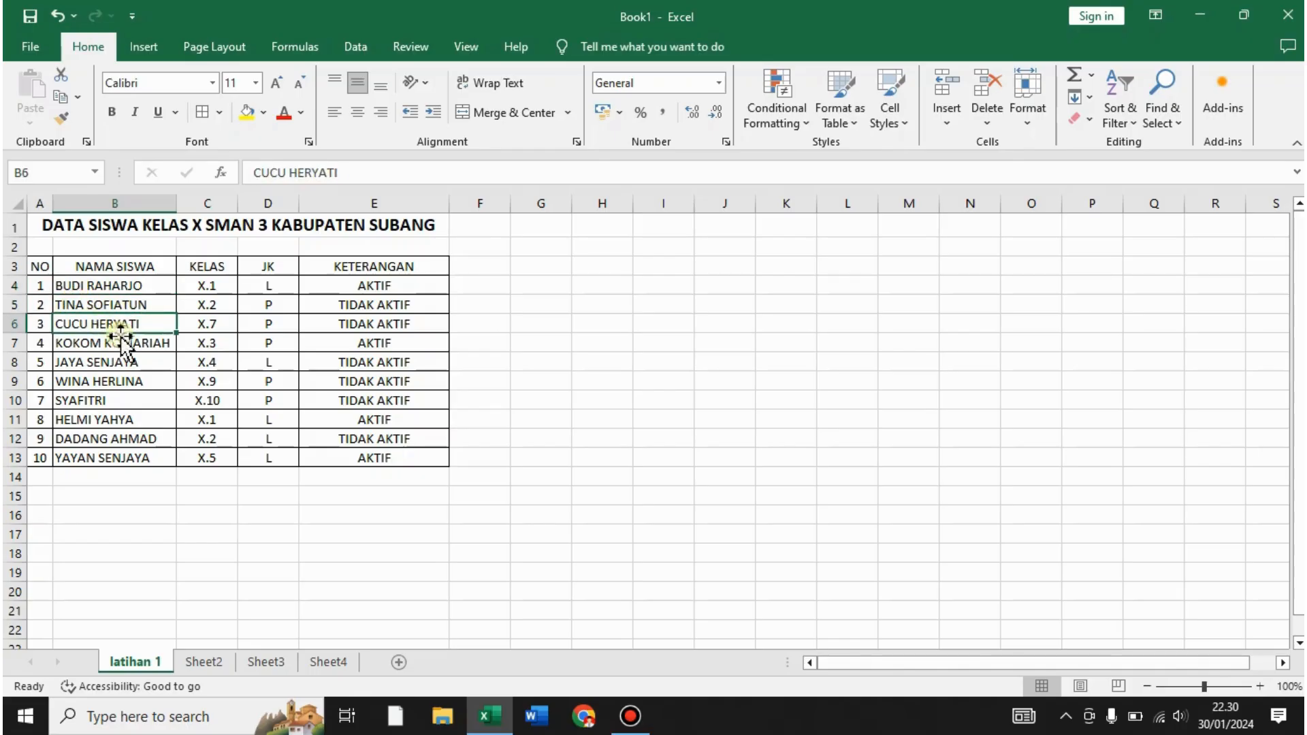
pyautogui.click(90, 458)
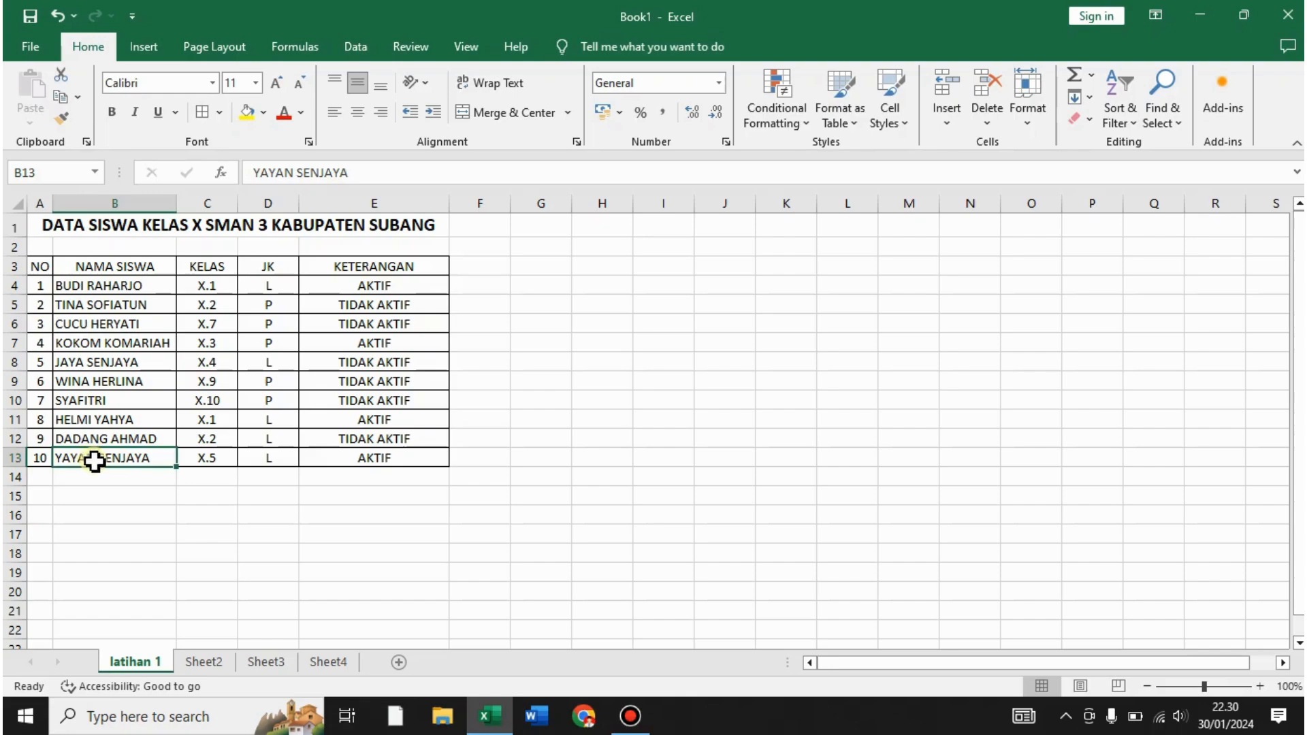
pyautogui.click(522, 359)
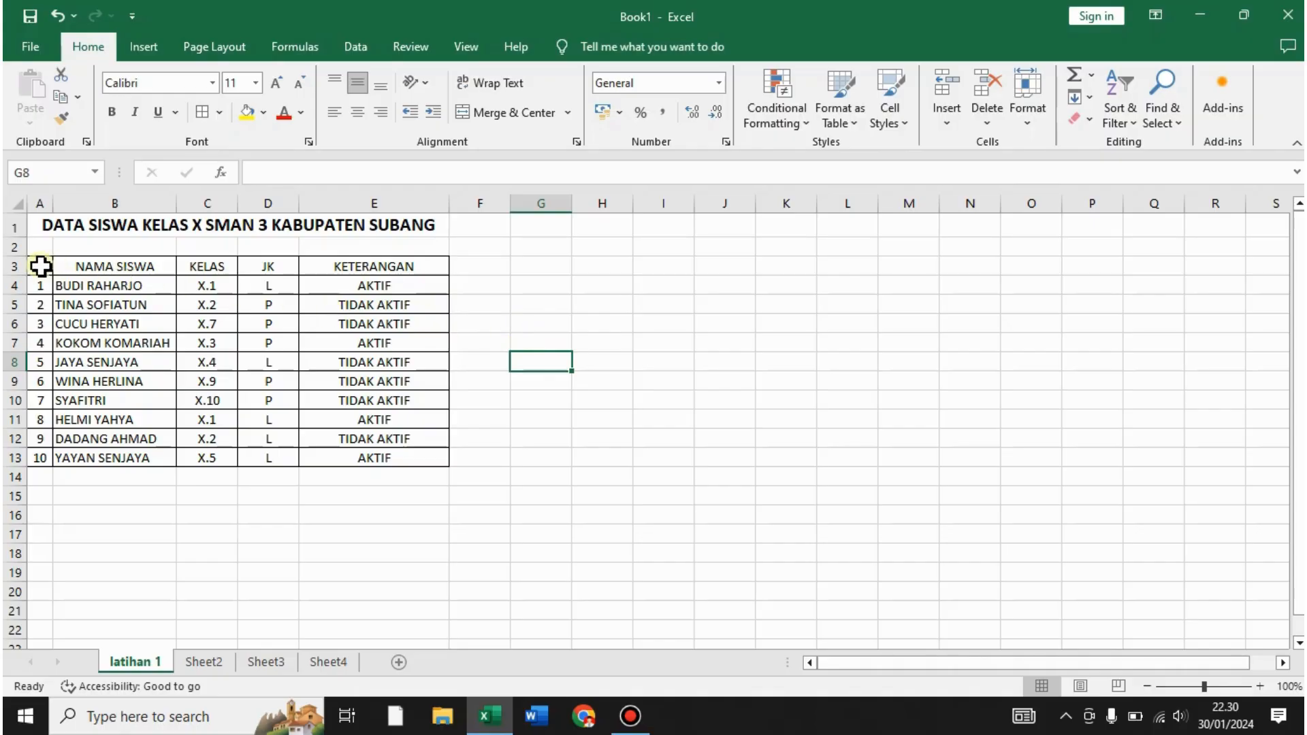
pyautogui.moveTo(40, 266); pyautogui.dragTo(373, 452)
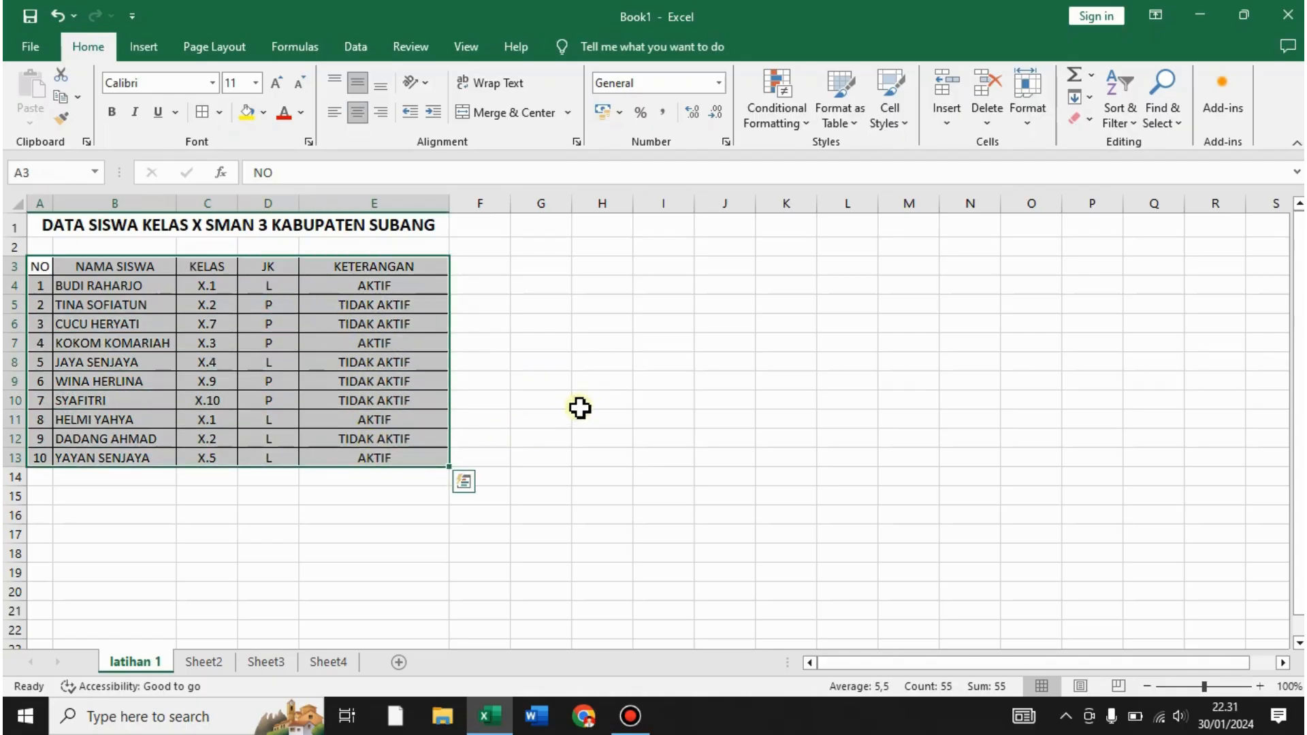
# - Sort the table by the NAMA SISWA column in A to Z order using Data > Sort
pyautogui.click(354, 47)
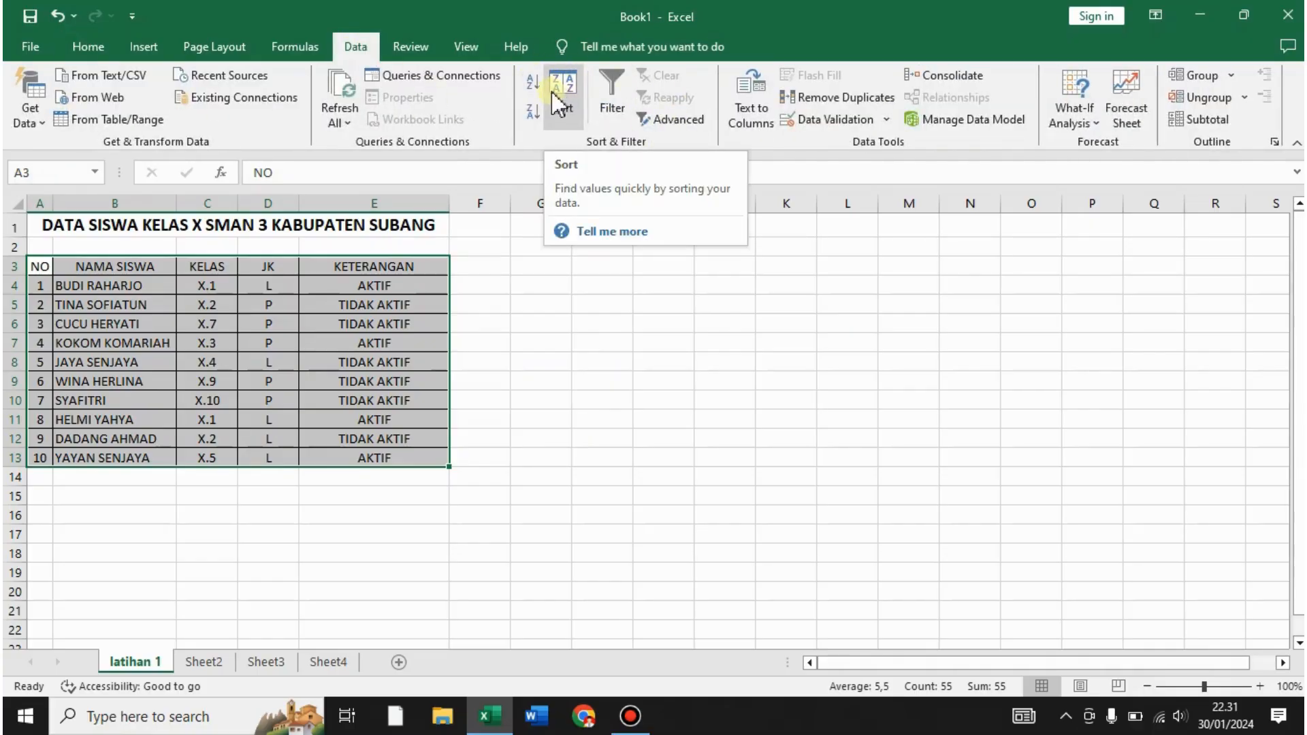
pyautogui.click(565, 104)
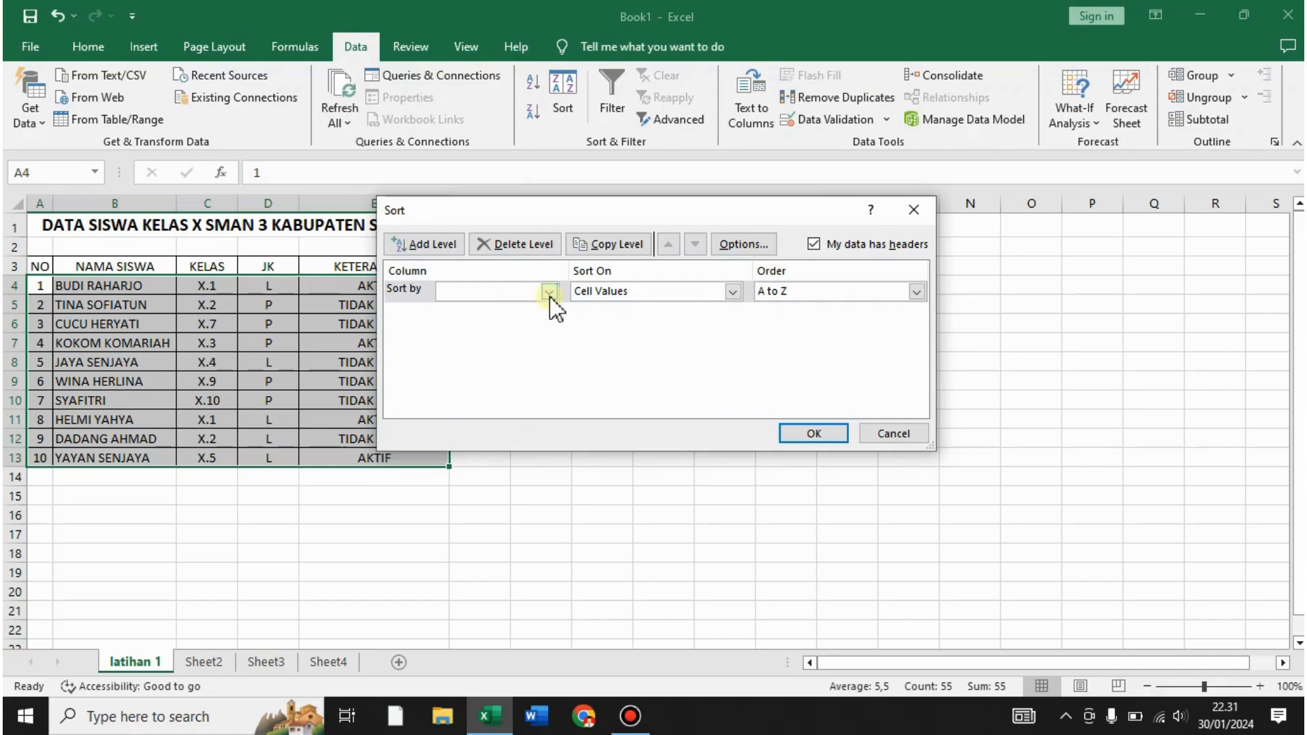
pyautogui.click(548, 292)
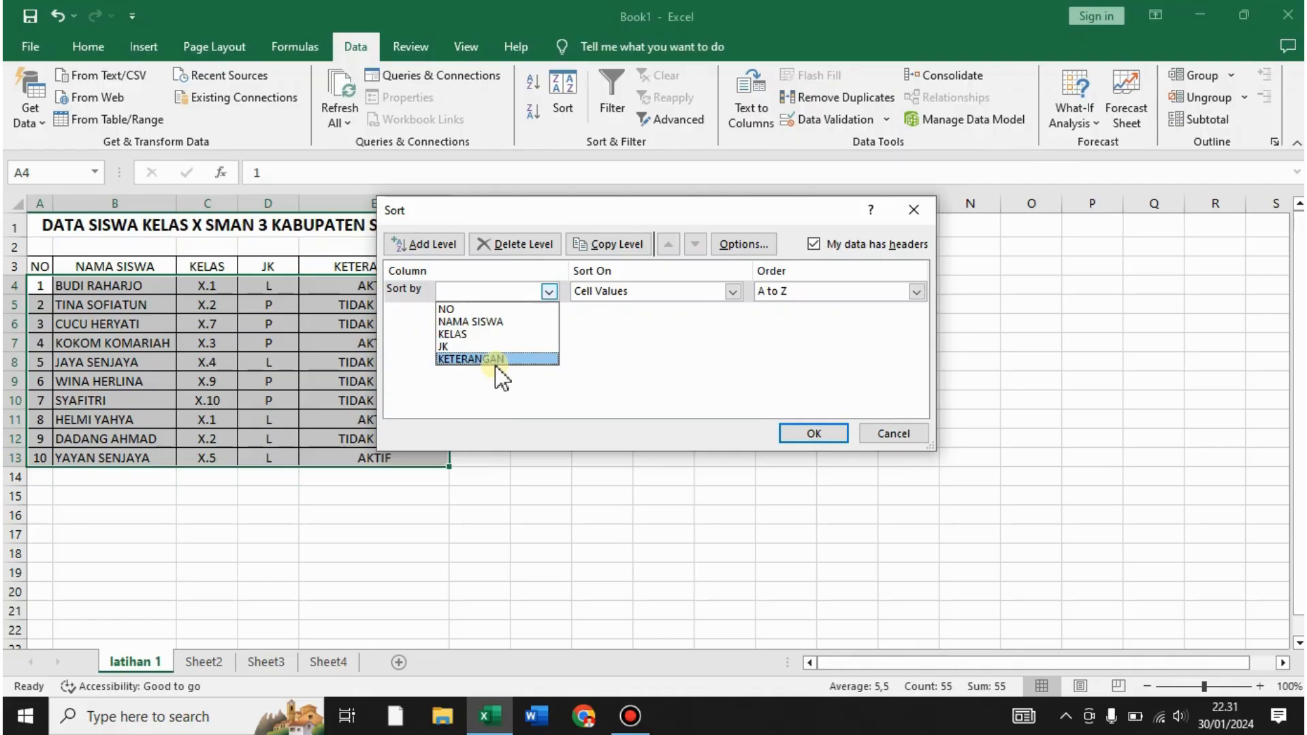
pyautogui.click(497, 320)
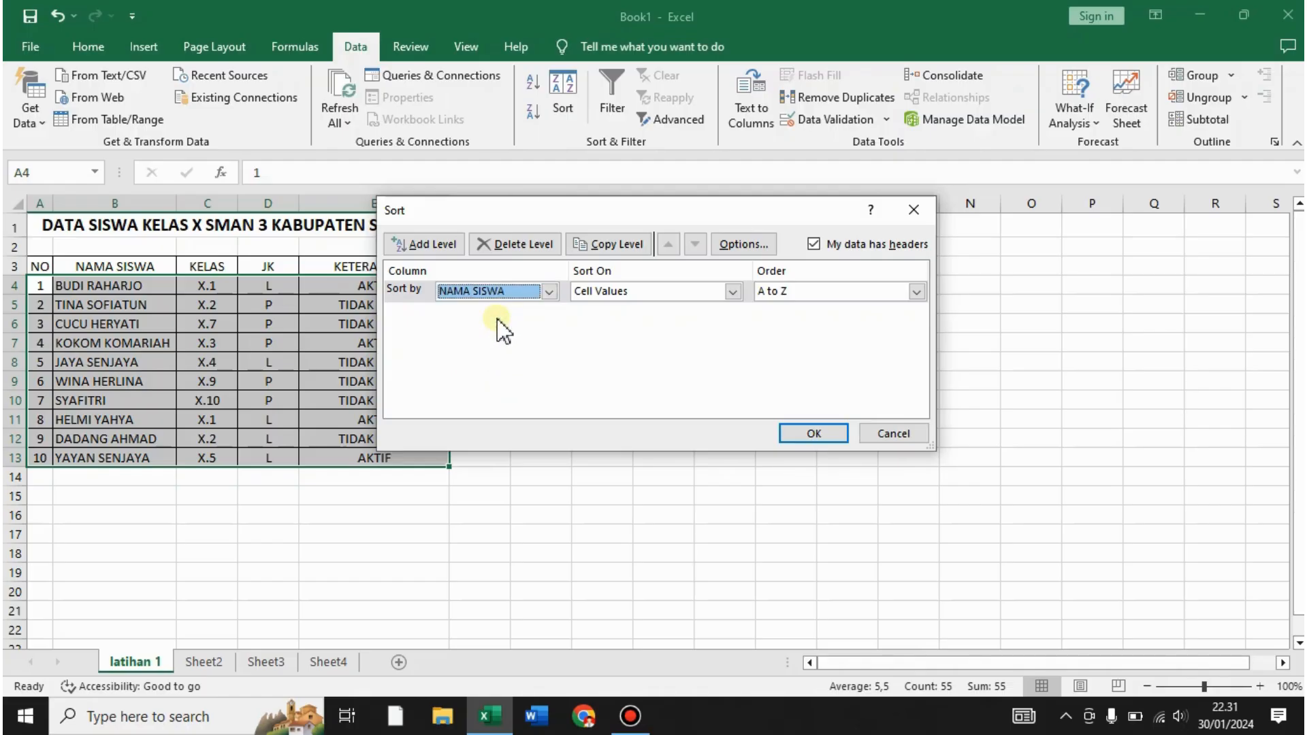
pyautogui.click(803, 431)
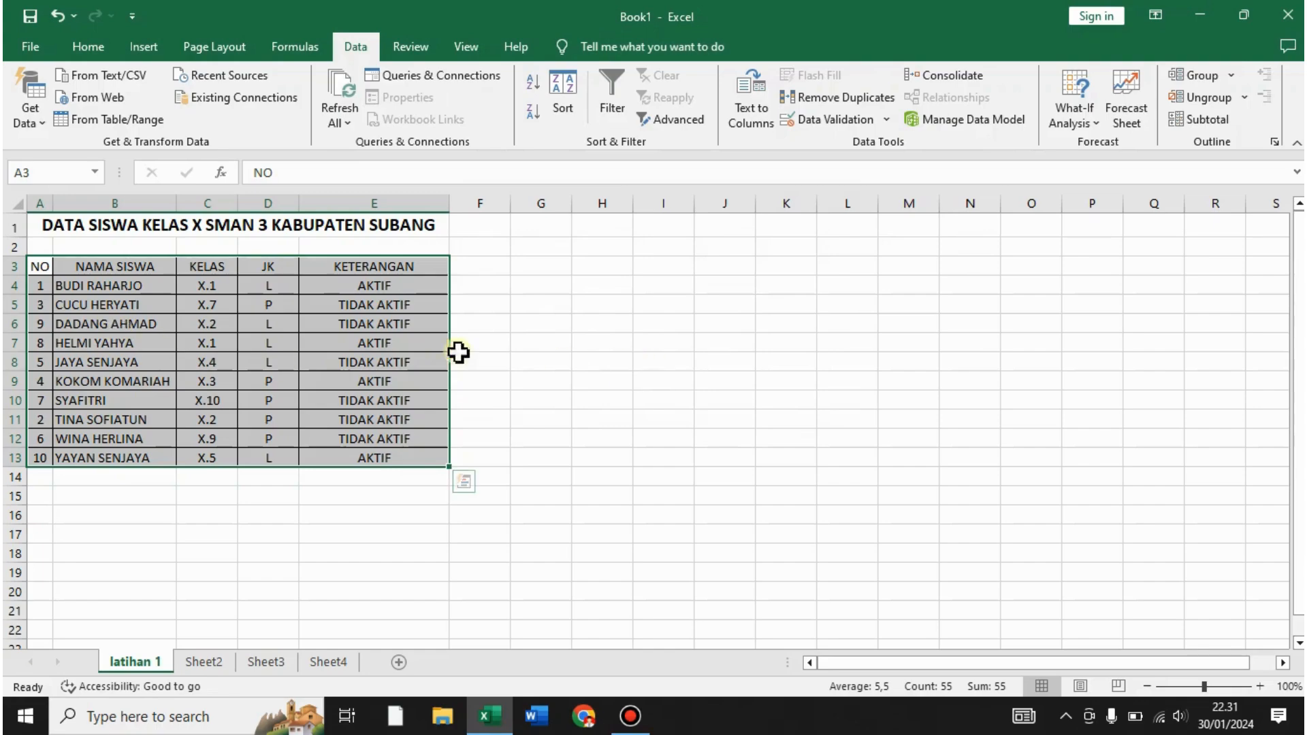
pyautogui.click(136, 289)
pyautogui.click(123, 305)
pyautogui.click(117, 324)
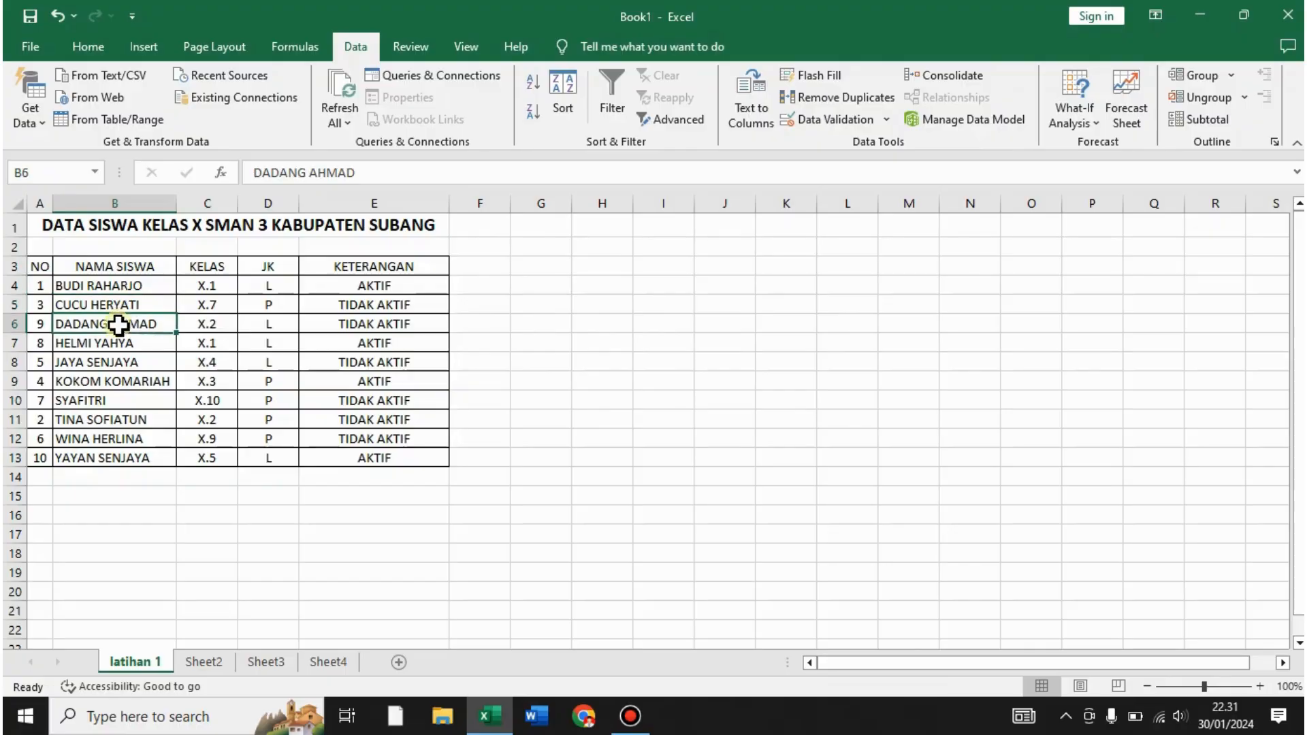
pyautogui.click(111, 344)
pyautogui.click(108, 363)
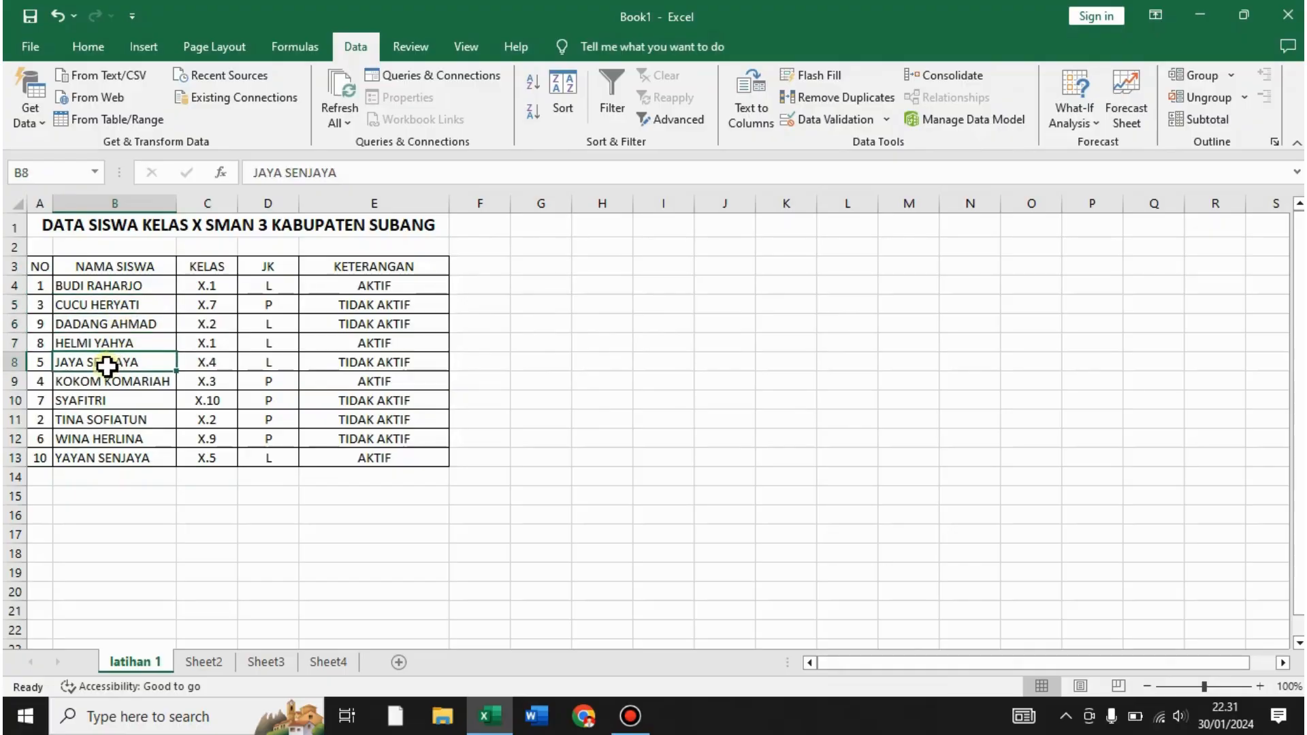
pyautogui.click(103, 382)
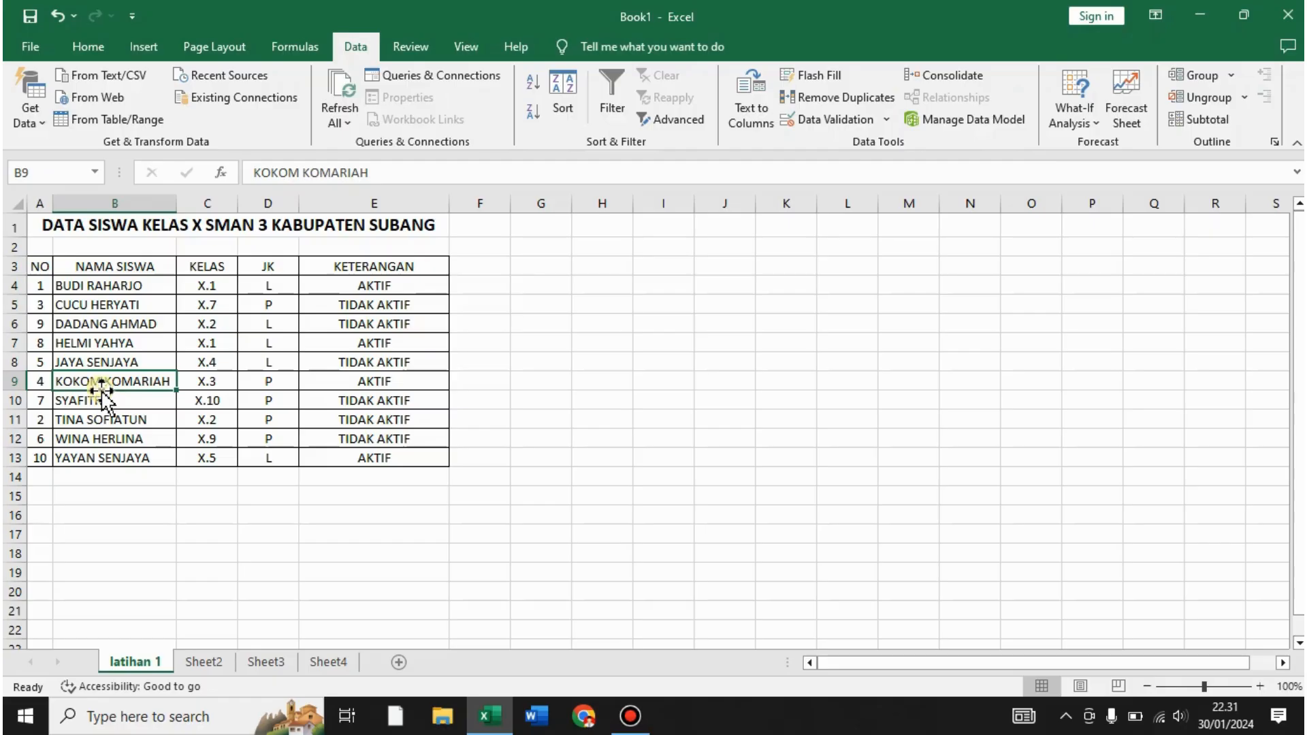
pyautogui.click(99, 400)
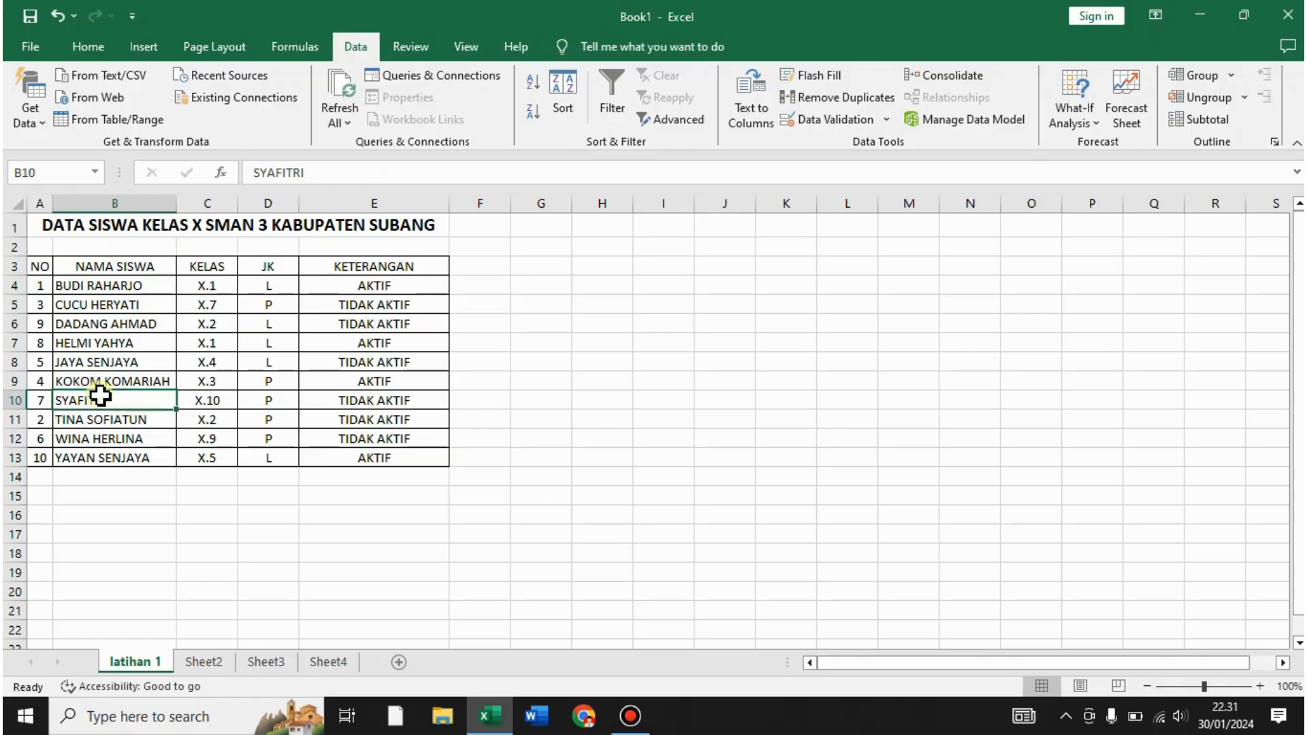
pyautogui.click(107, 420)
pyautogui.click(111, 439)
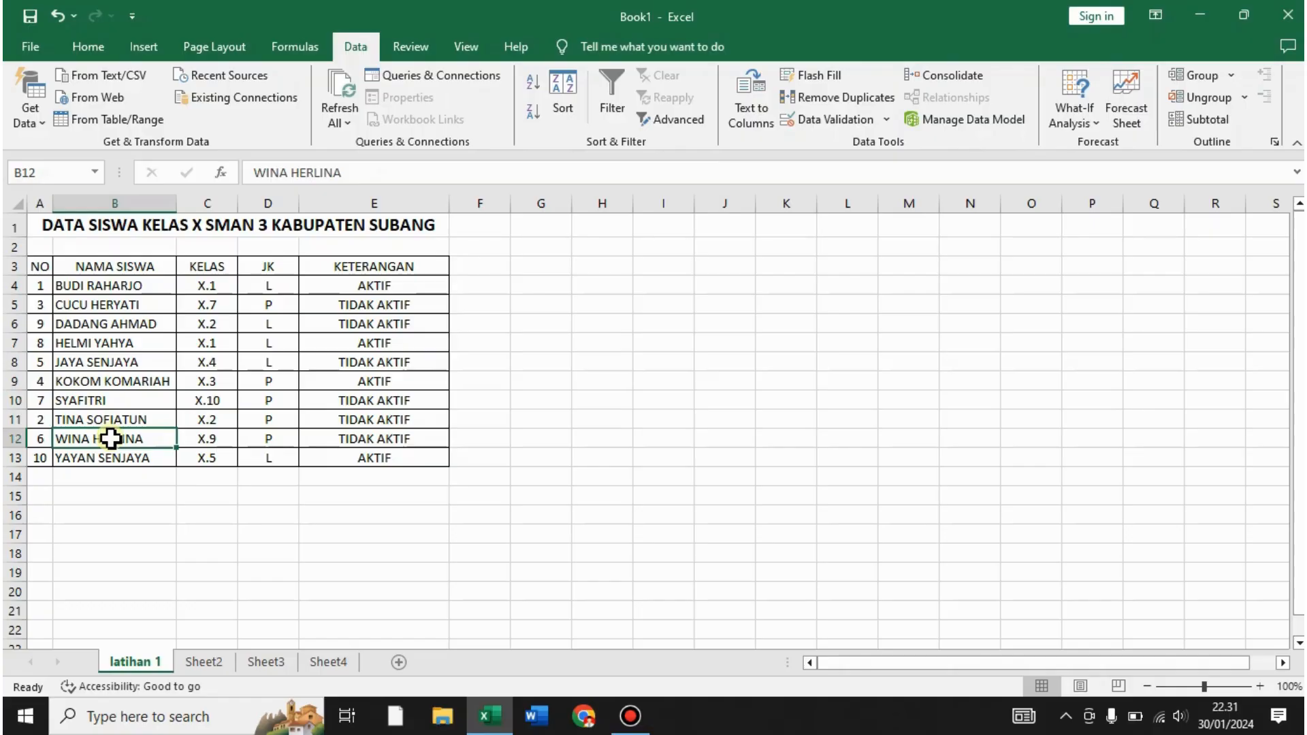
pyautogui.click(107, 459)
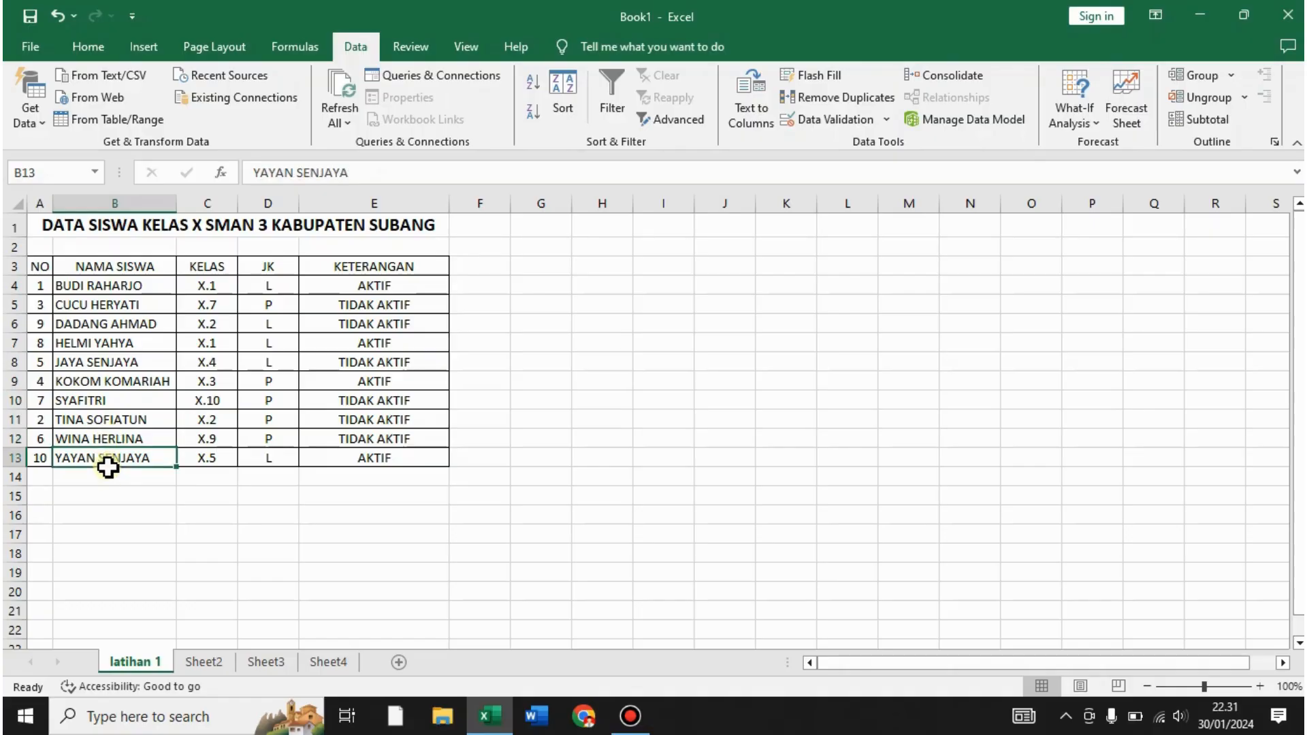
pyautogui.click(626, 379)
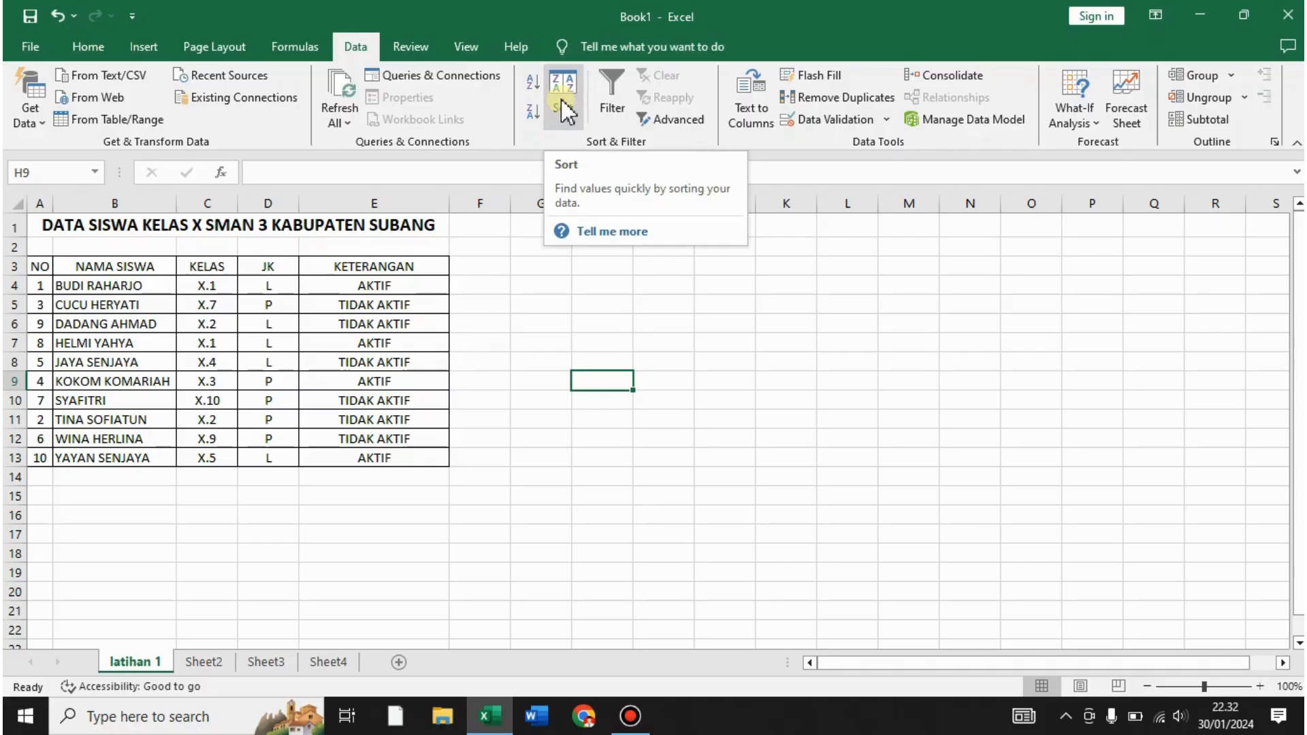
pyautogui.click(42, 287)
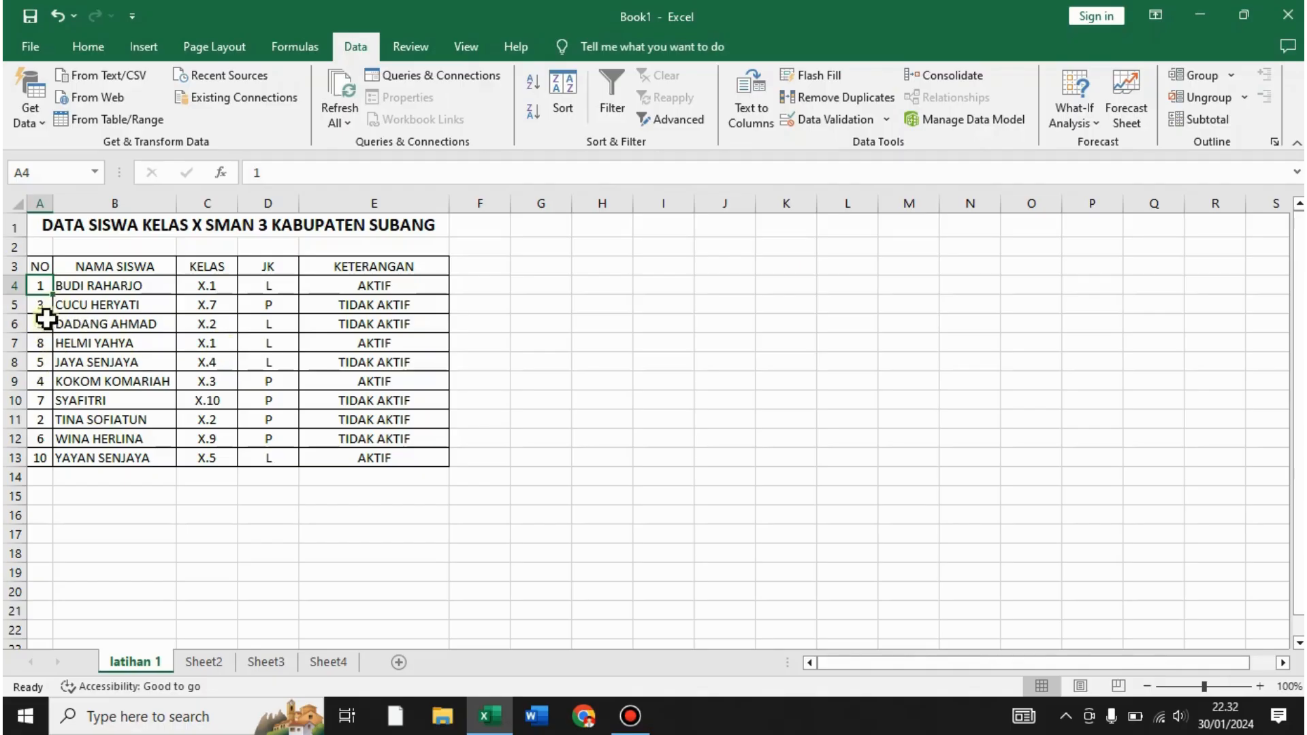
pyautogui.click(83, 329)
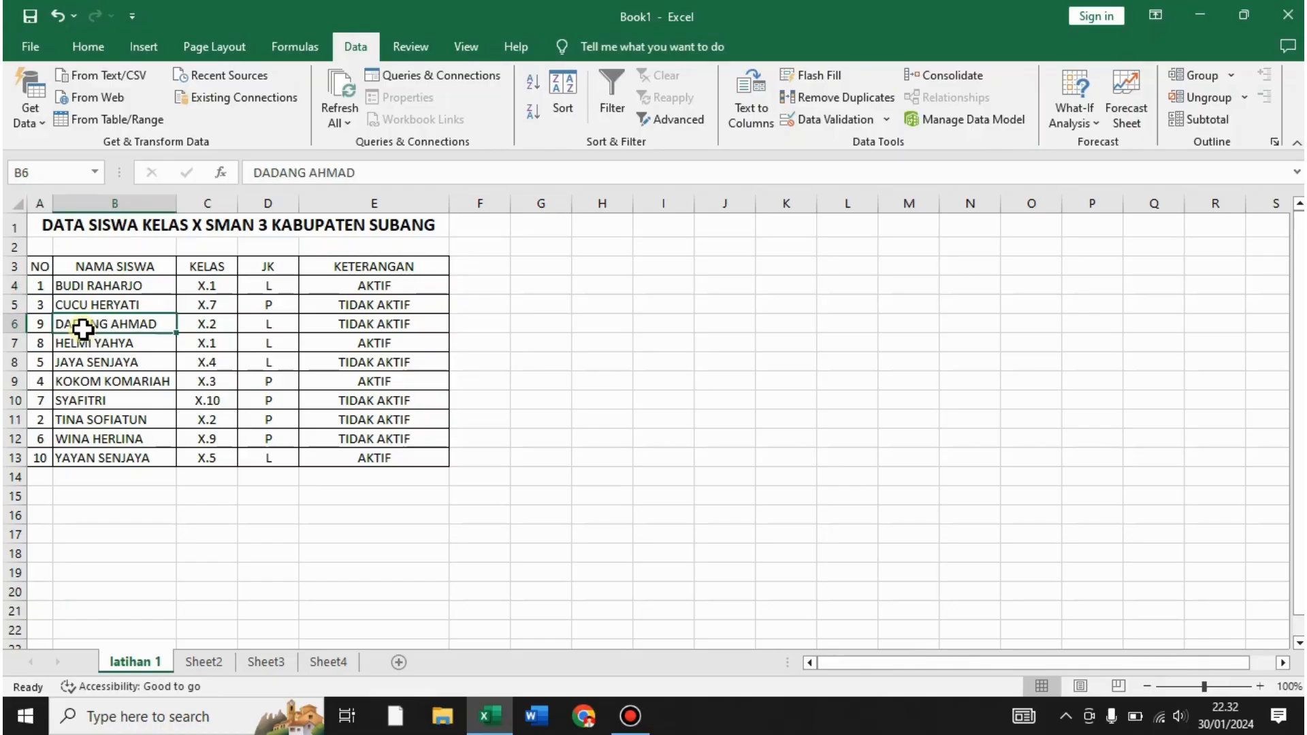
pyautogui.click(41, 326)
pyautogui.click(96, 420)
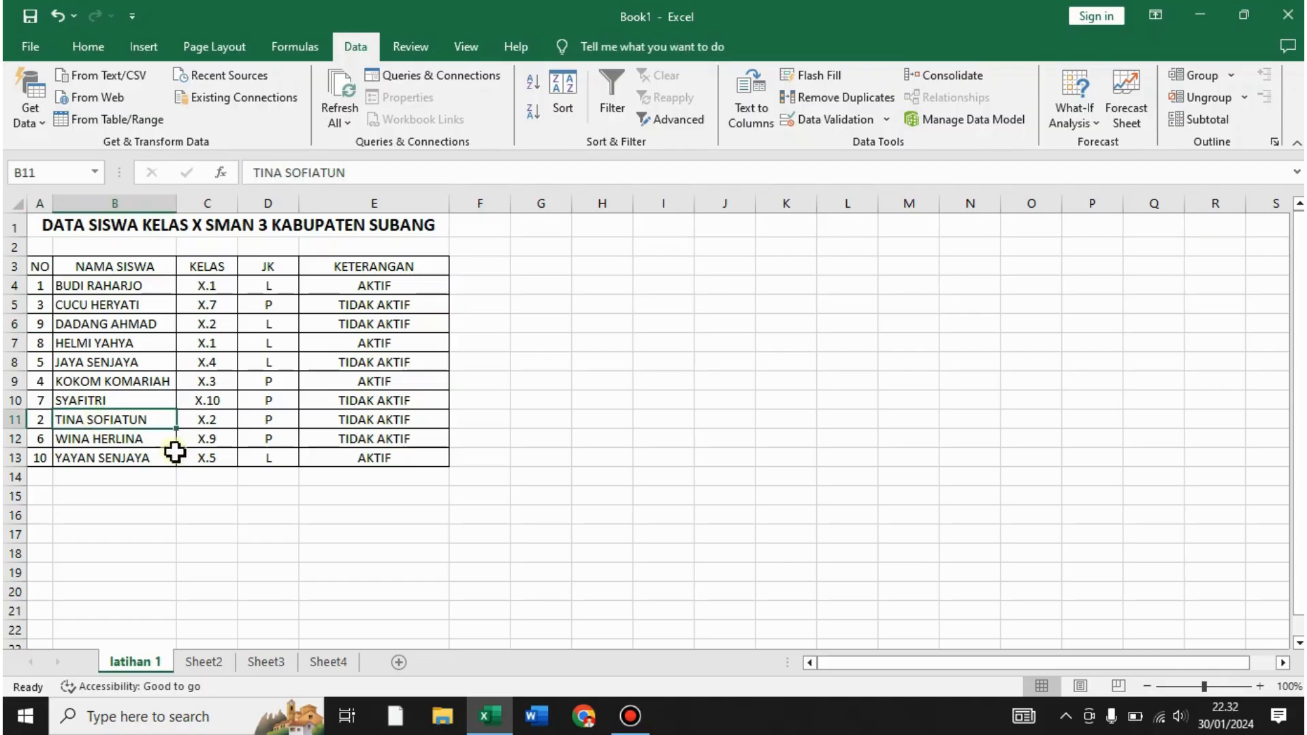
pyautogui.click(34, 418)
pyautogui.click(512, 417)
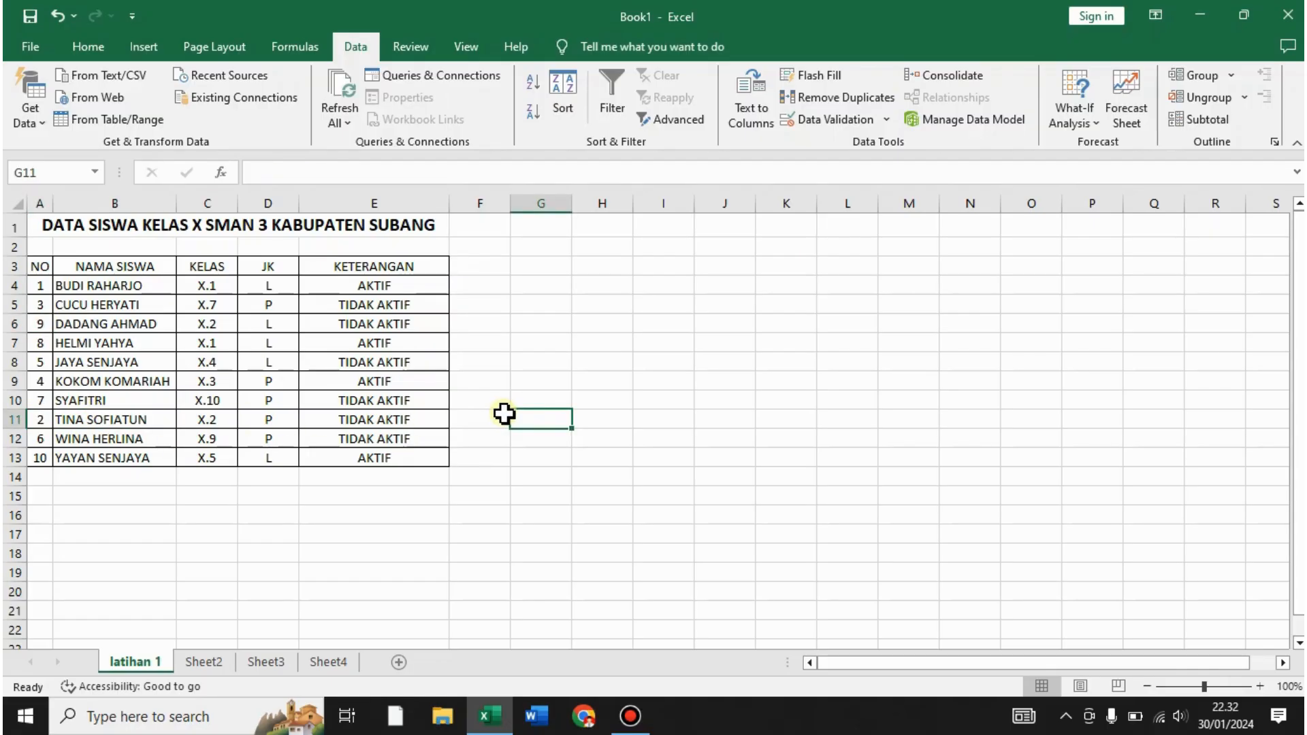
# - Select the NO values in cells A4 to A13
pyautogui.click(38, 288)
pyautogui.click(540, 324)
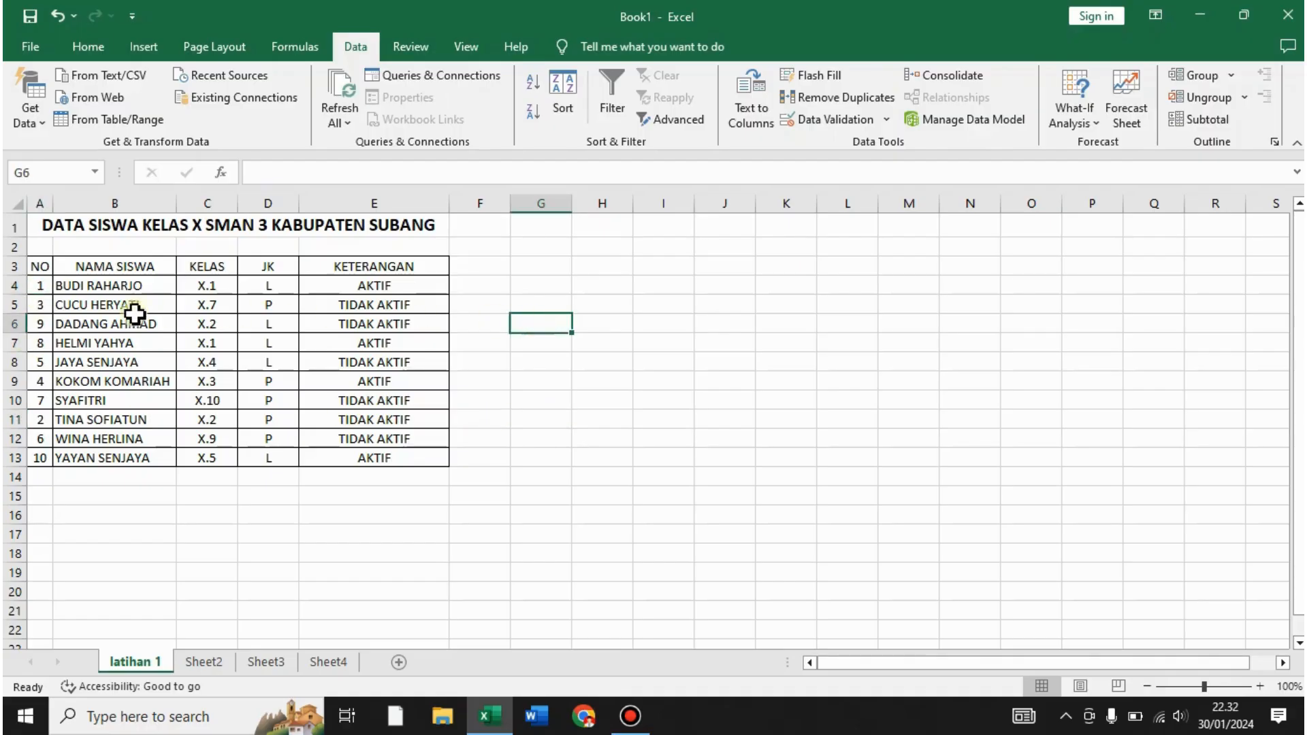
pyautogui.click(43, 287)
pyautogui.moveTo(43, 287); pyautogui.dragTo(35, 457)
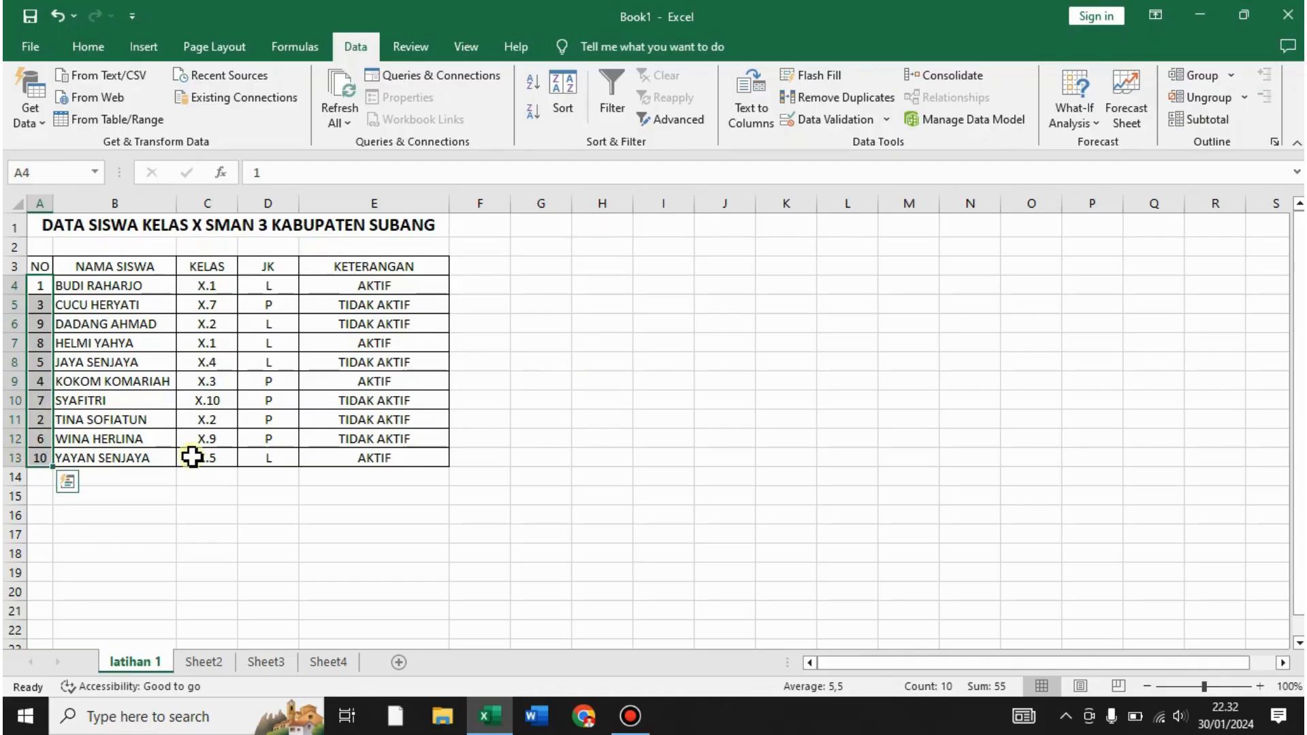
# - Fill A4:A13 with a linear column series 1 to 10, step 1, via Home > Fill > Series
pyautogui.click(90, 47)
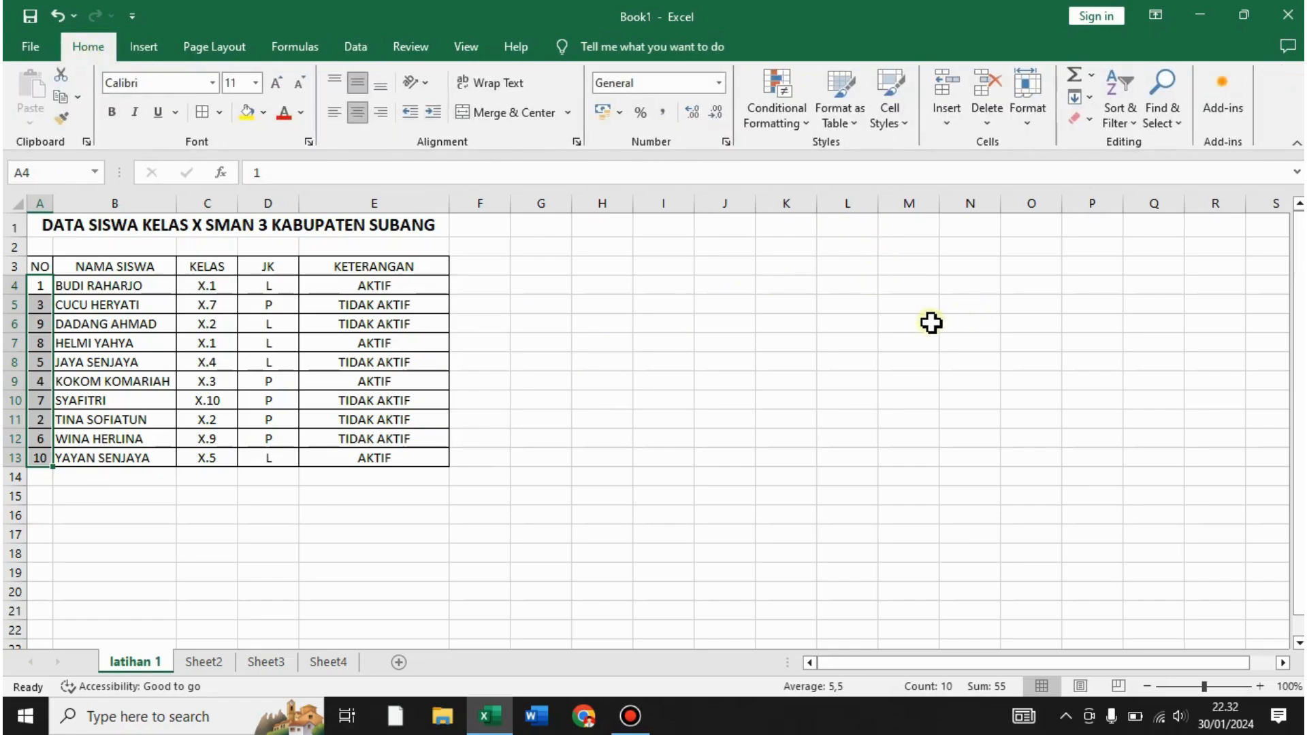
pyautogui.click(1088, 95)
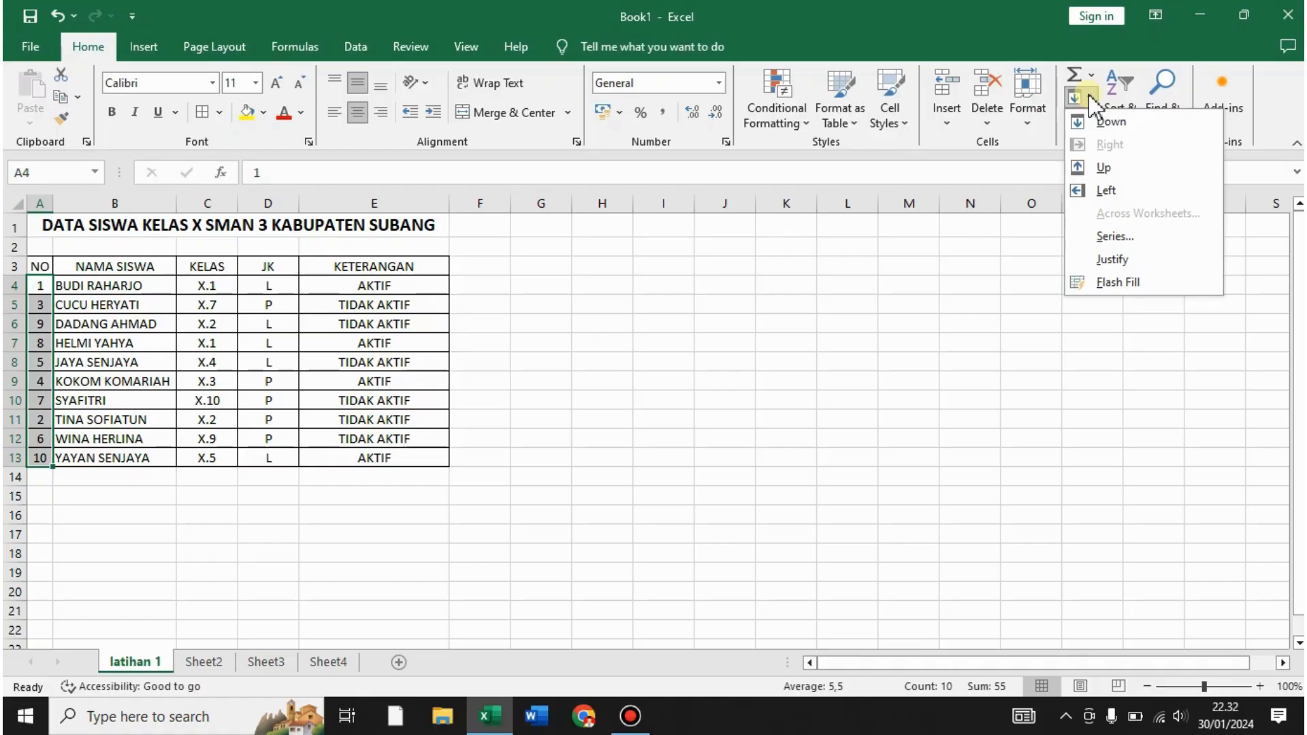
pyautogui.click(1114, 236)
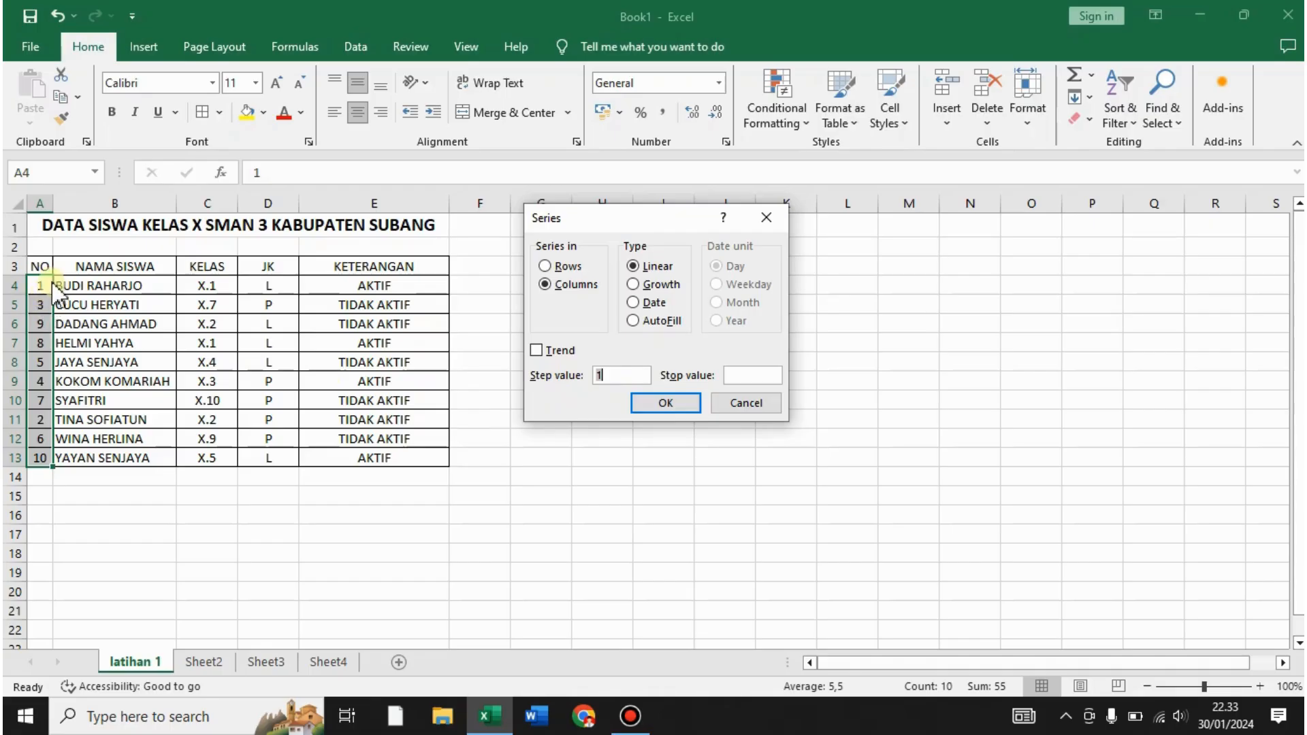
pyautogui.click(665, 402)
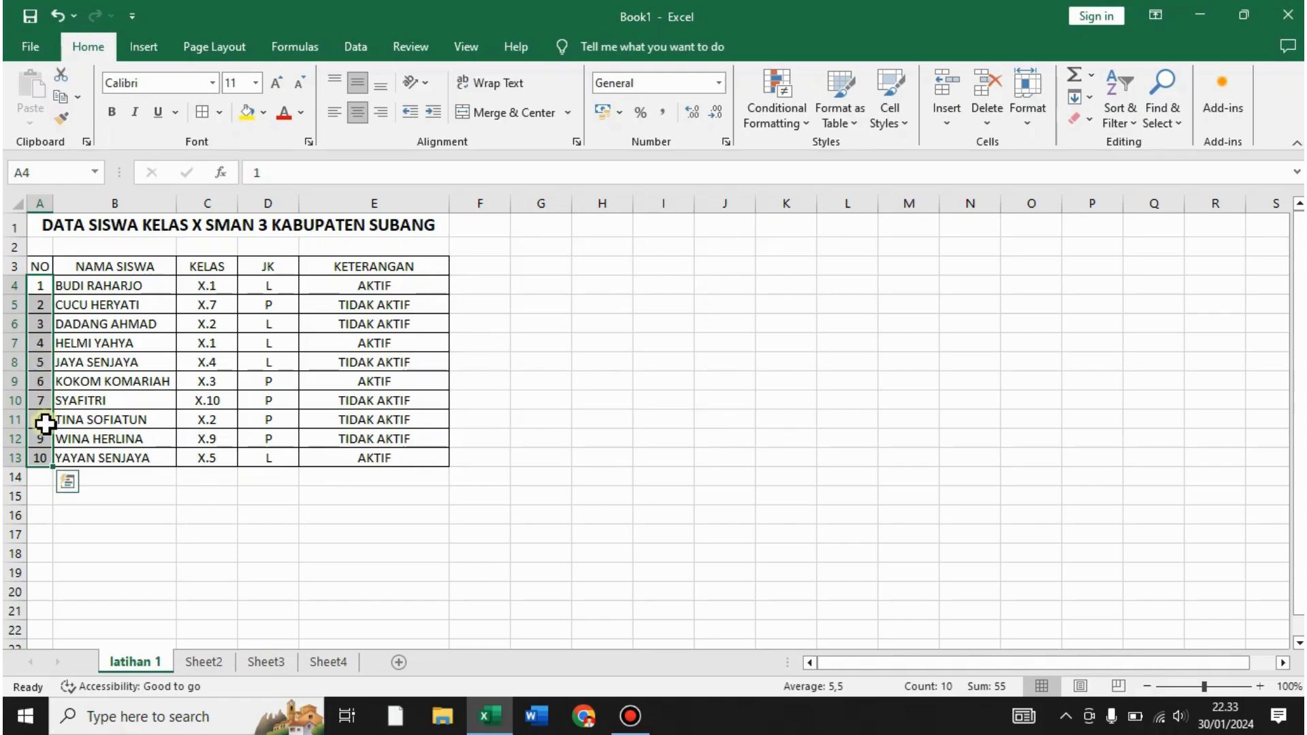
pyautogui.click(716, 365)
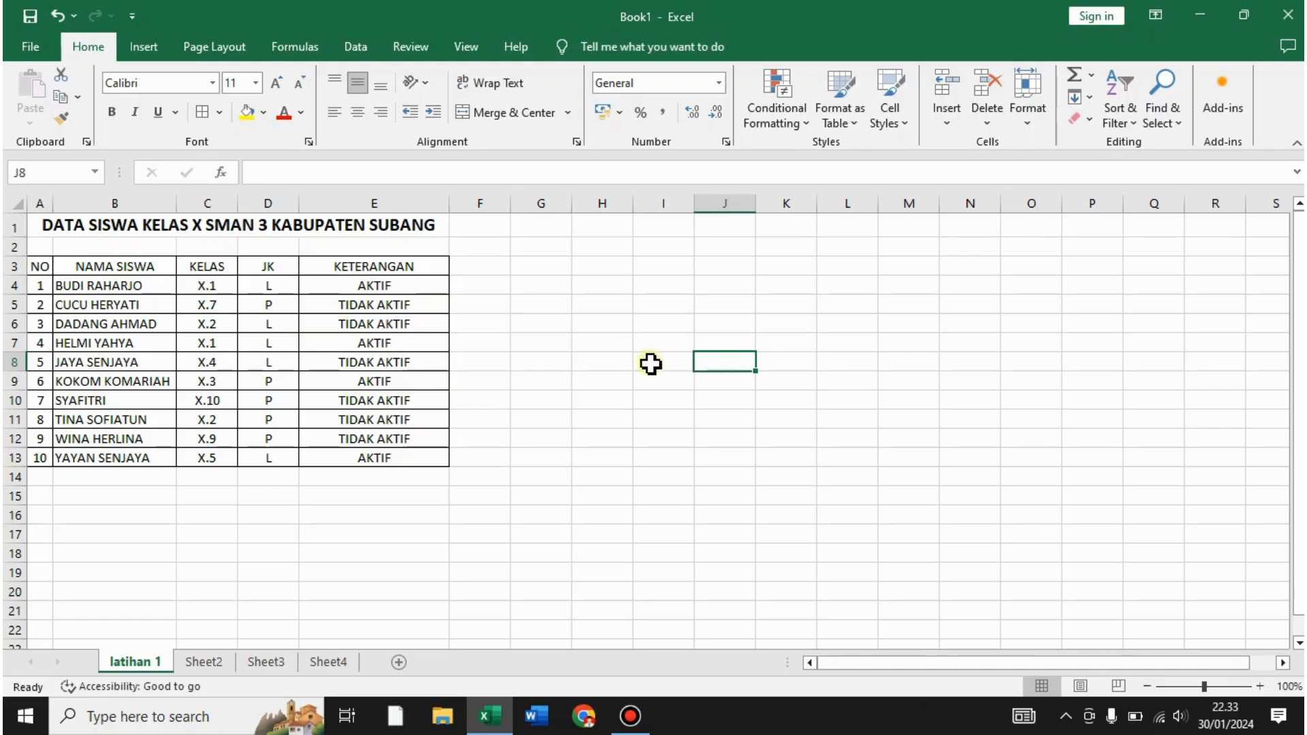
# - Open File > Save As > Browse and go to the DATA 1 (D:) drive
pyautogui.click(31, 48)
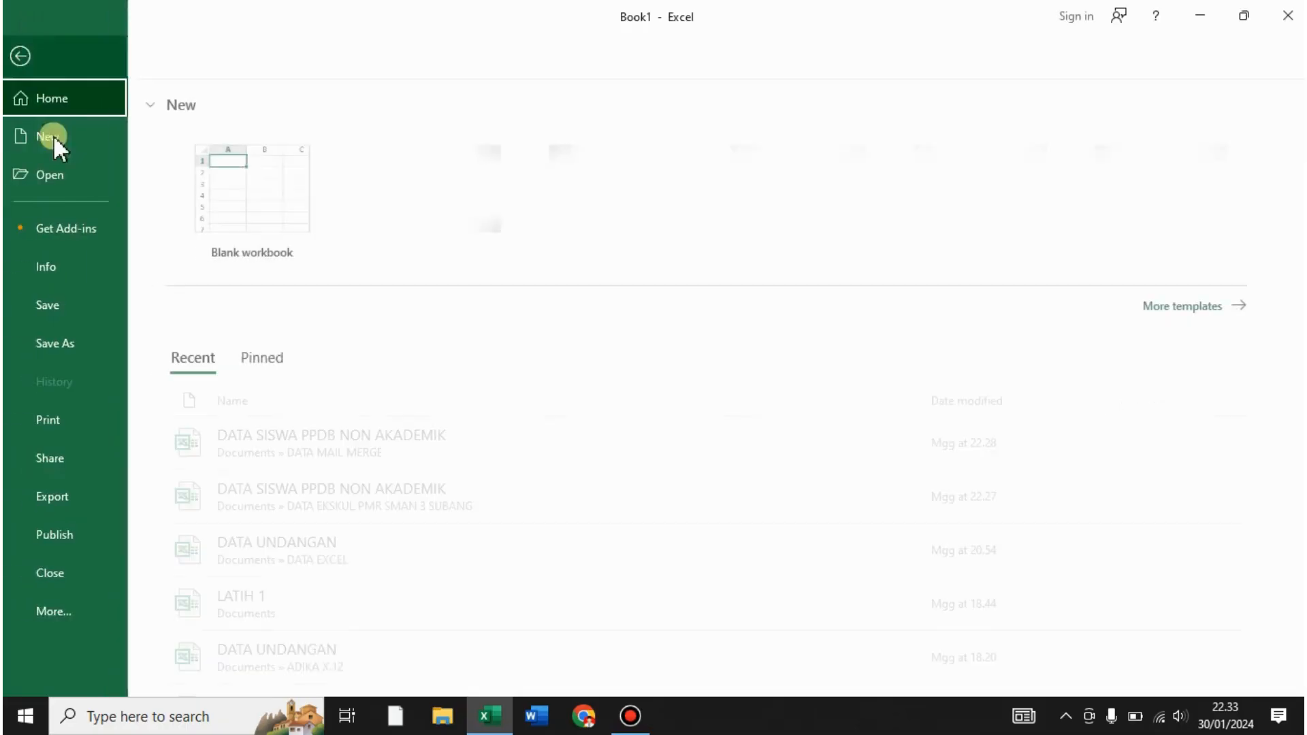
pyautogui.click(55, 342)
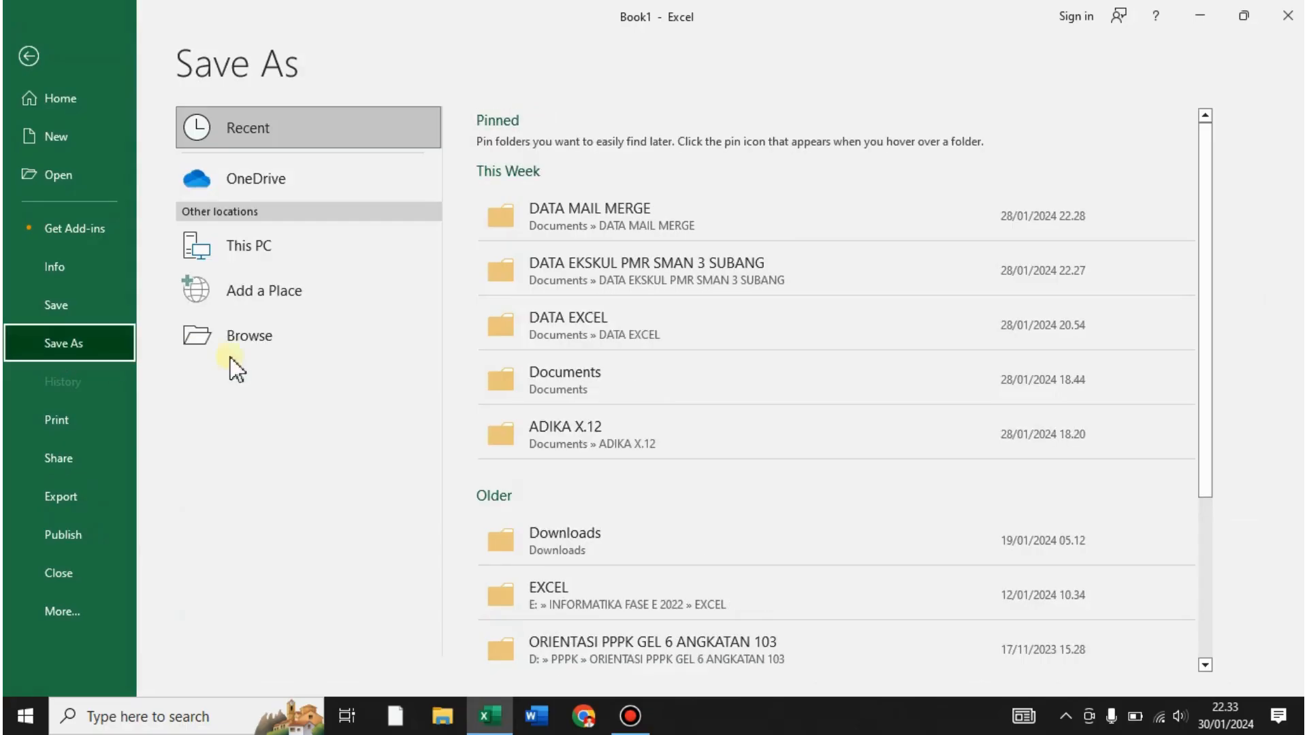
pyautogui.click(251, 342)
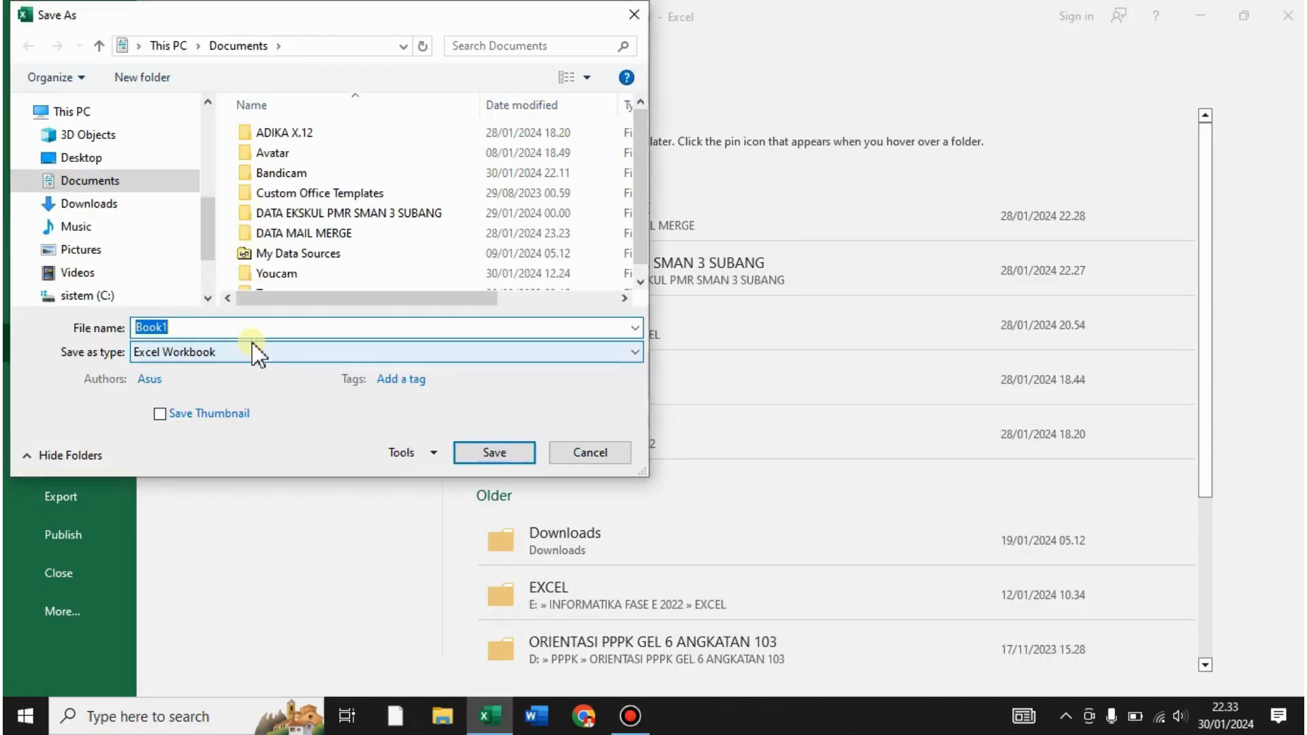
pyautogui.moveTo(211, 245); pyautogui.dragTo(215, 266)
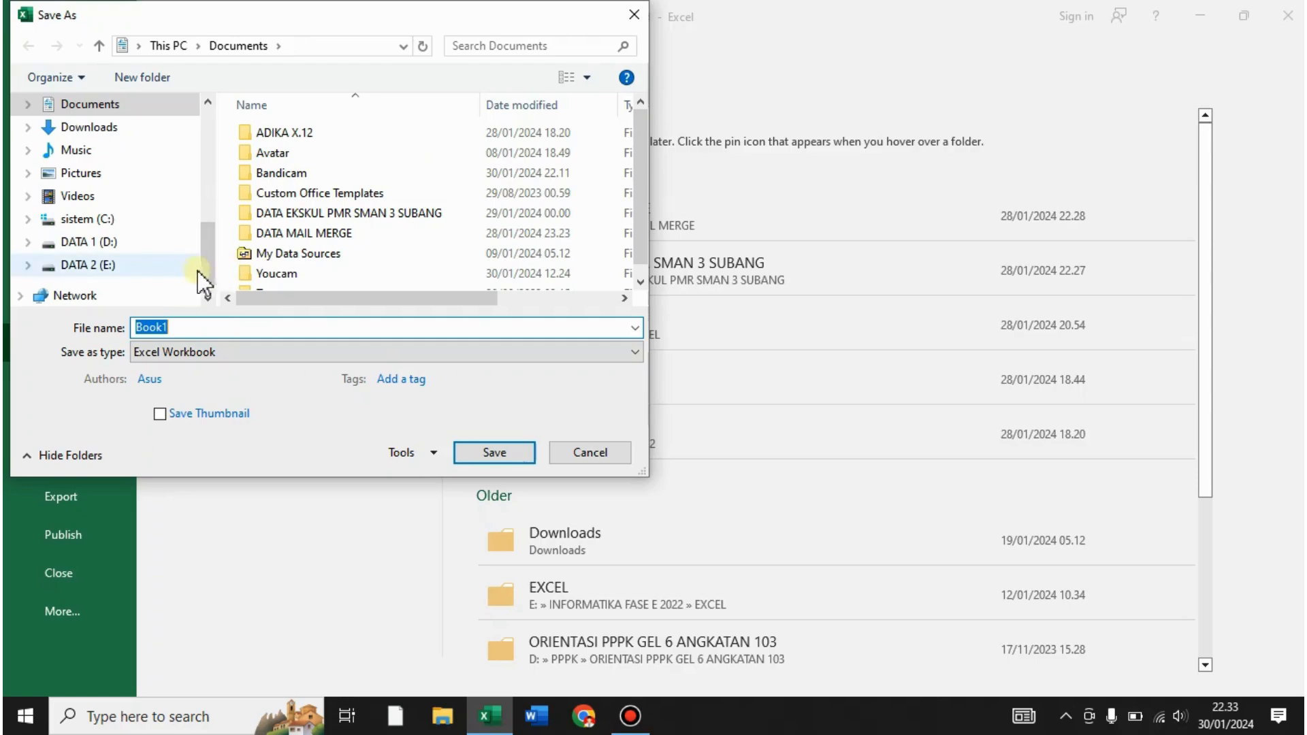
pyautogui.click(102, 219)
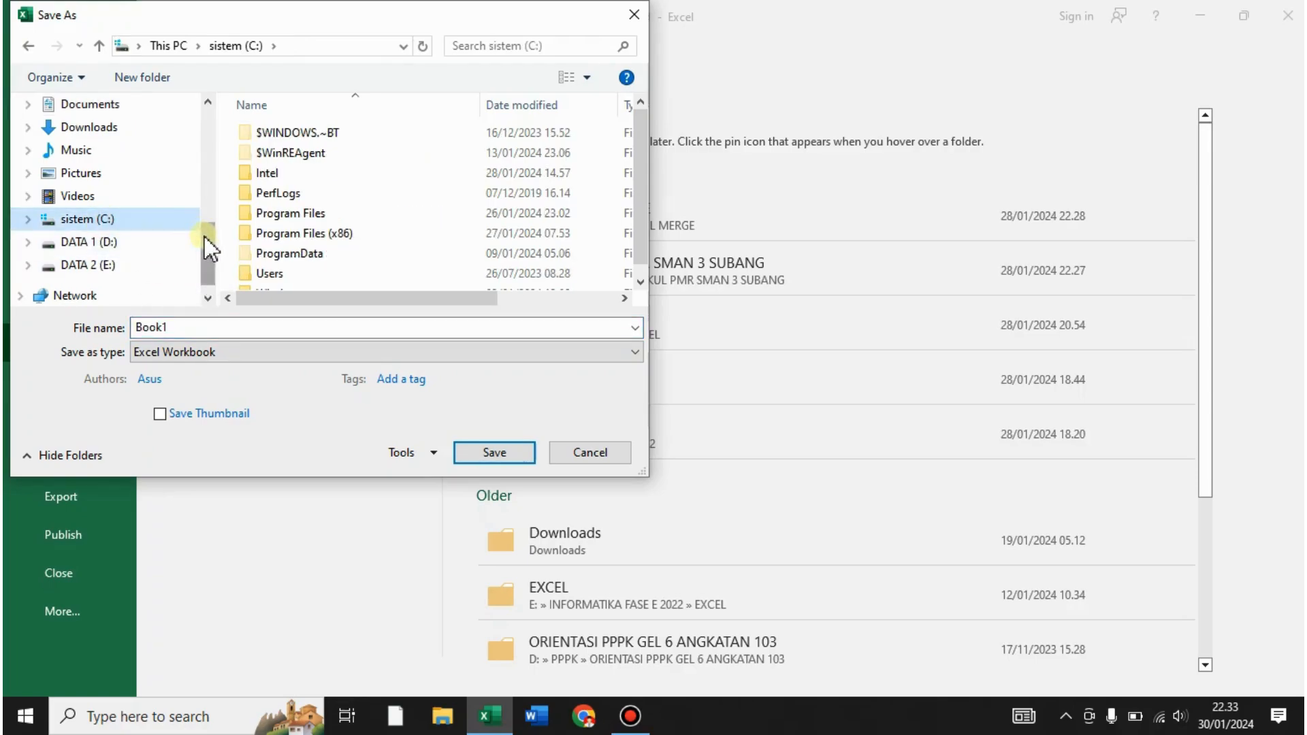
pyautogui.click(106, 243)
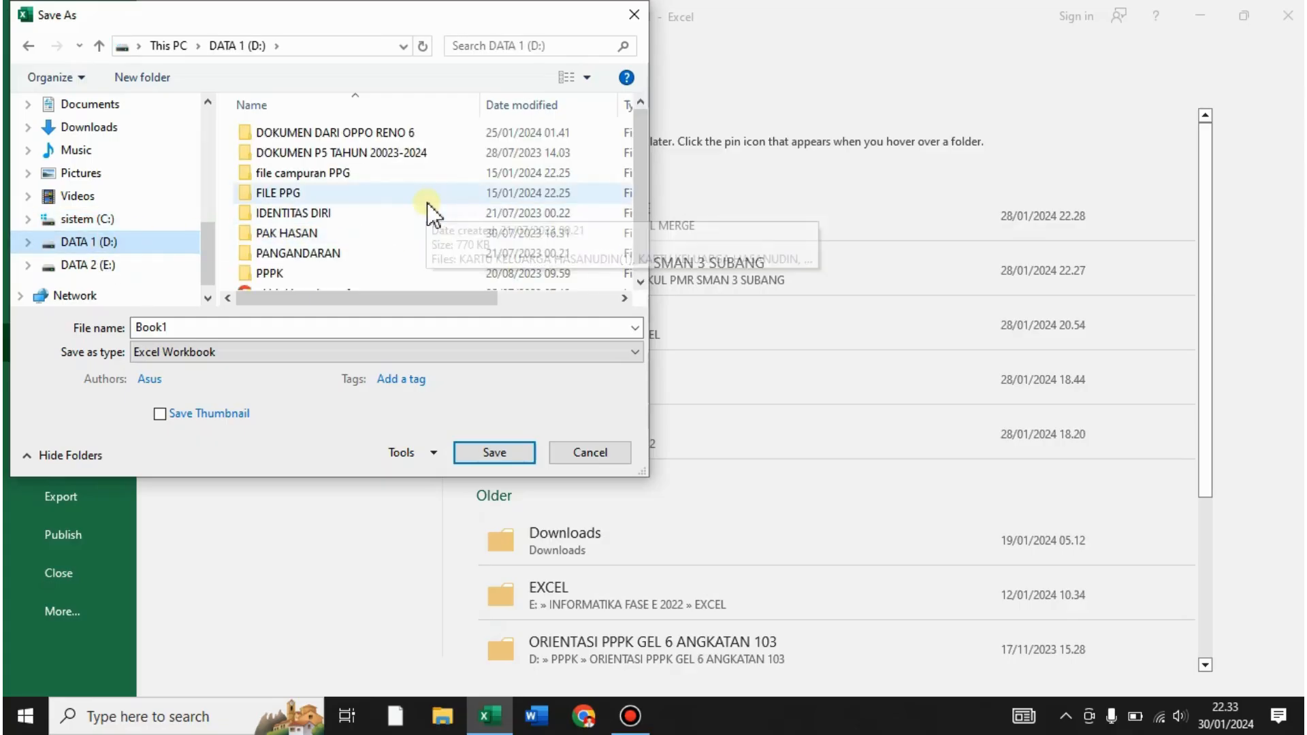
# - Create a new folder on DATA 1 (D:) named with the student's name and class X.12, and open it
pyautogui.rightClick(427, 202)
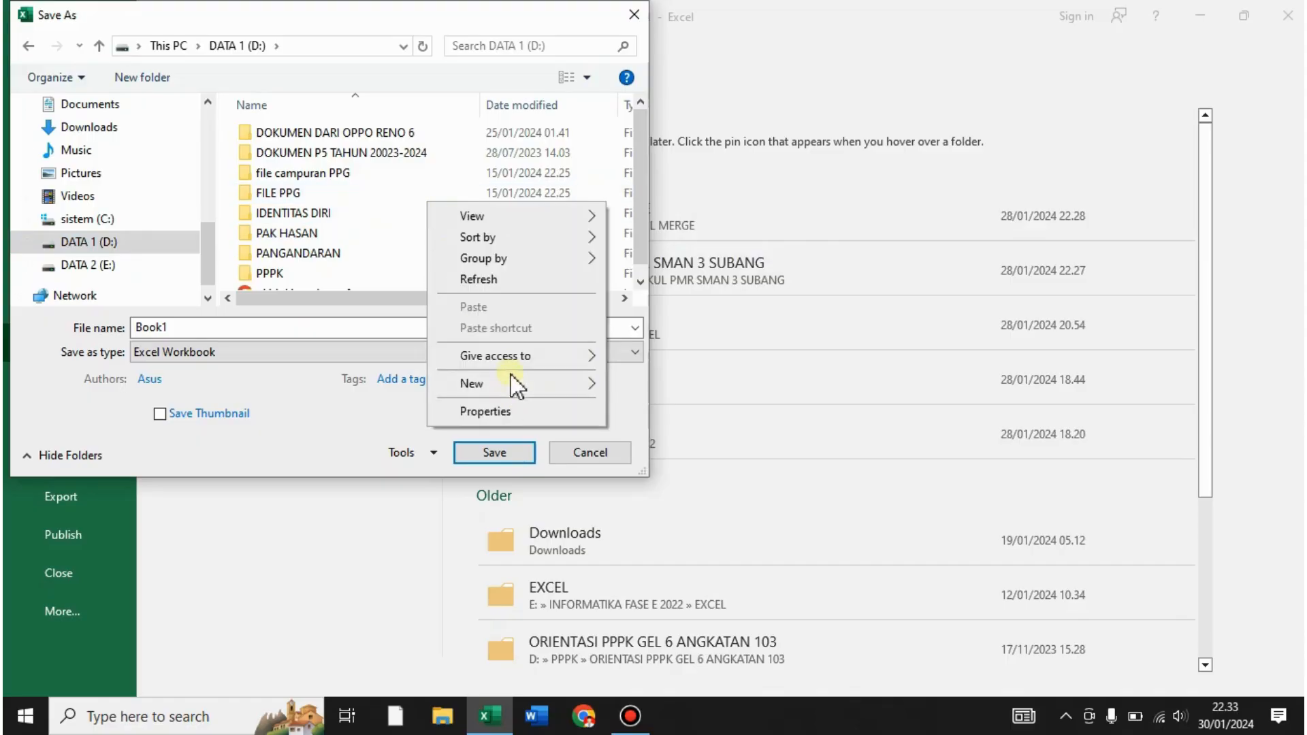
pyautogui.moveTo(513, 381)
pyautogui.click(633, 384)
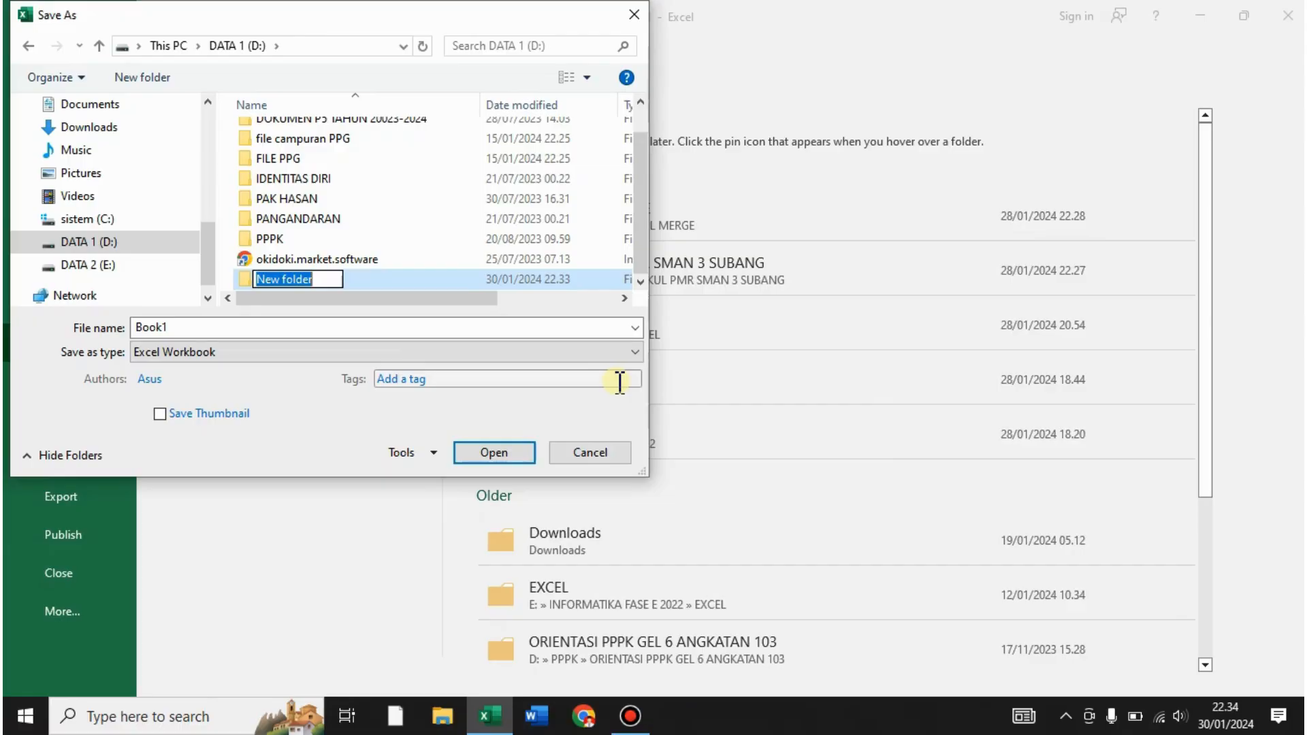
pyautogui.write('YAYAN ')
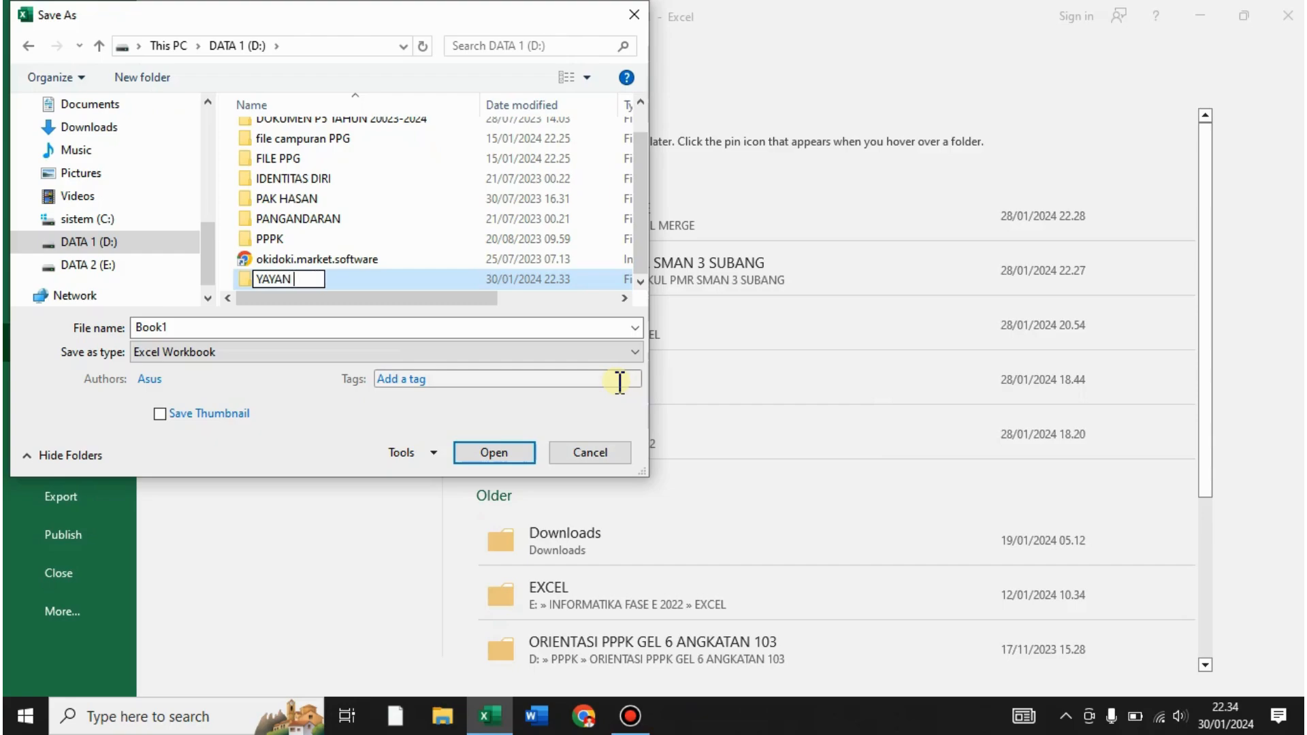
pyautogui.write('- X.12')
pyautogui.press('Return')
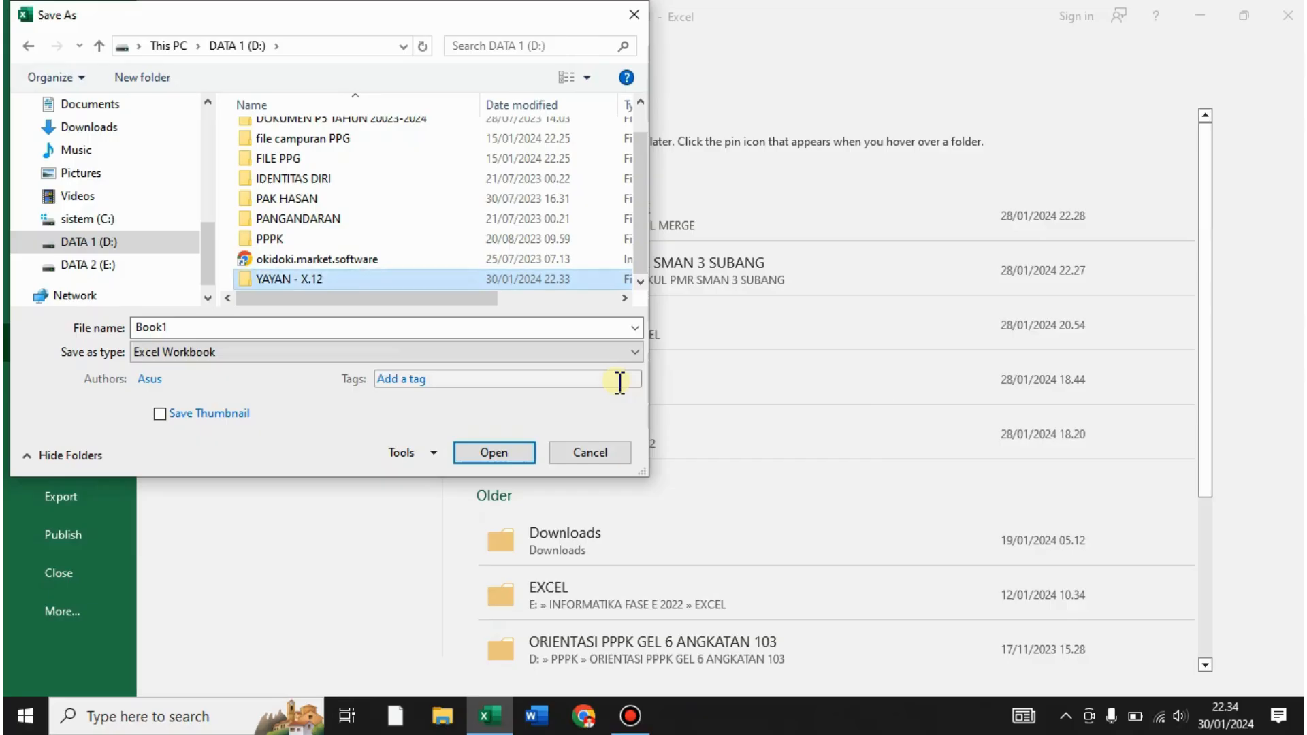
pyautogui.press('Return')
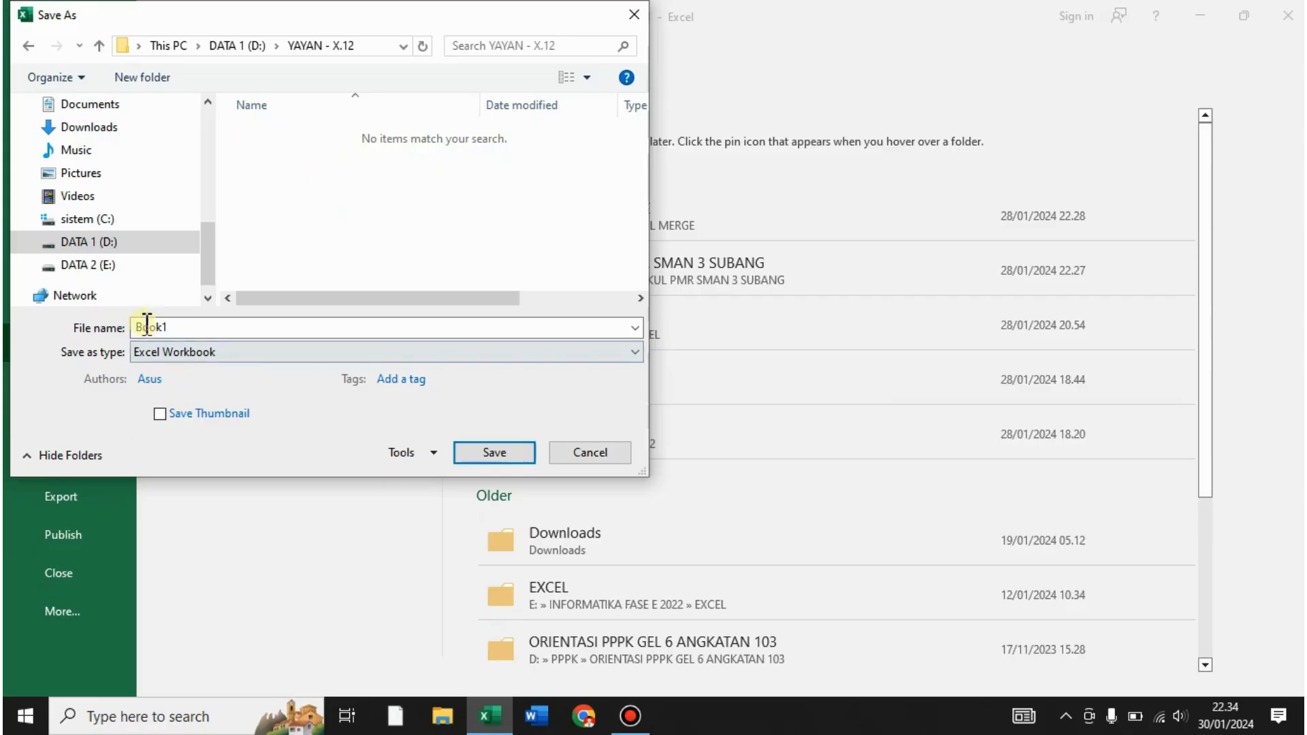
# - Name the file LATIH1 and set the save type to Excel 97-2003 Workbook
pyautogui.moveTo(140, 326); pyautogui.dragTo(177, 327)
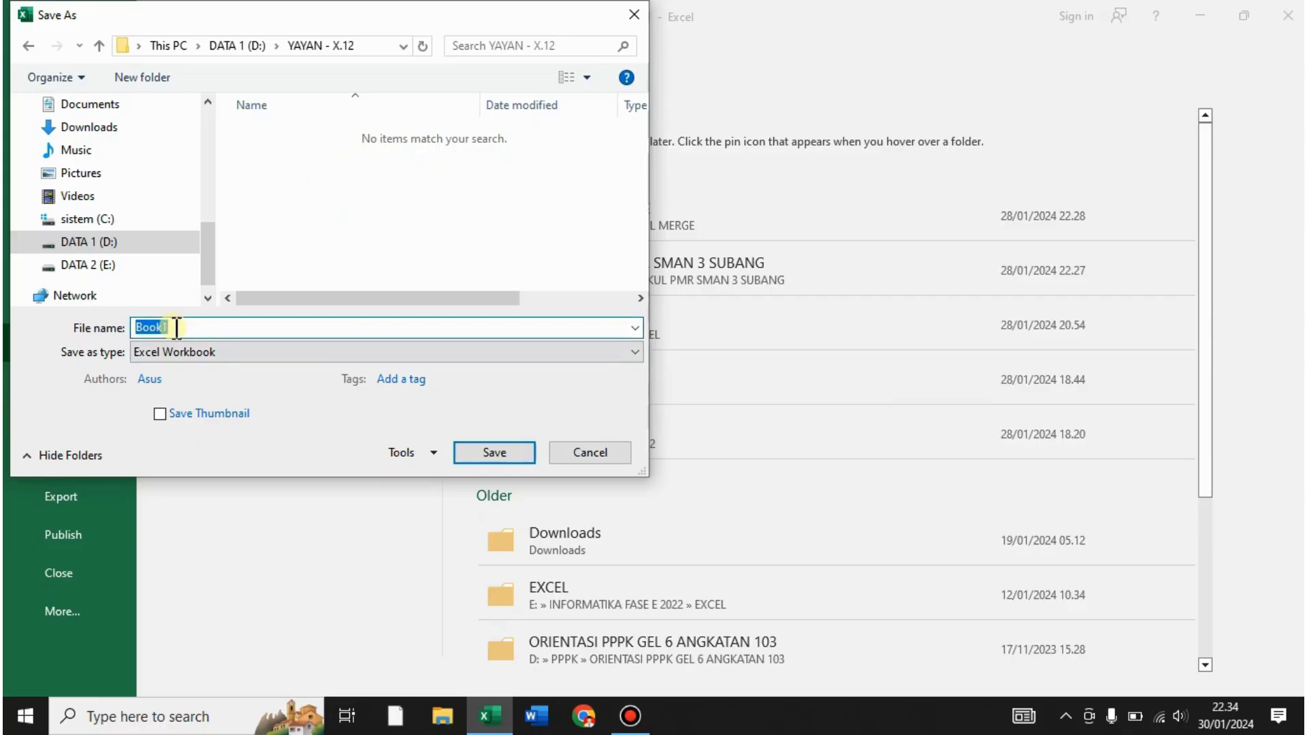
pyautogui.write('LATIH1')
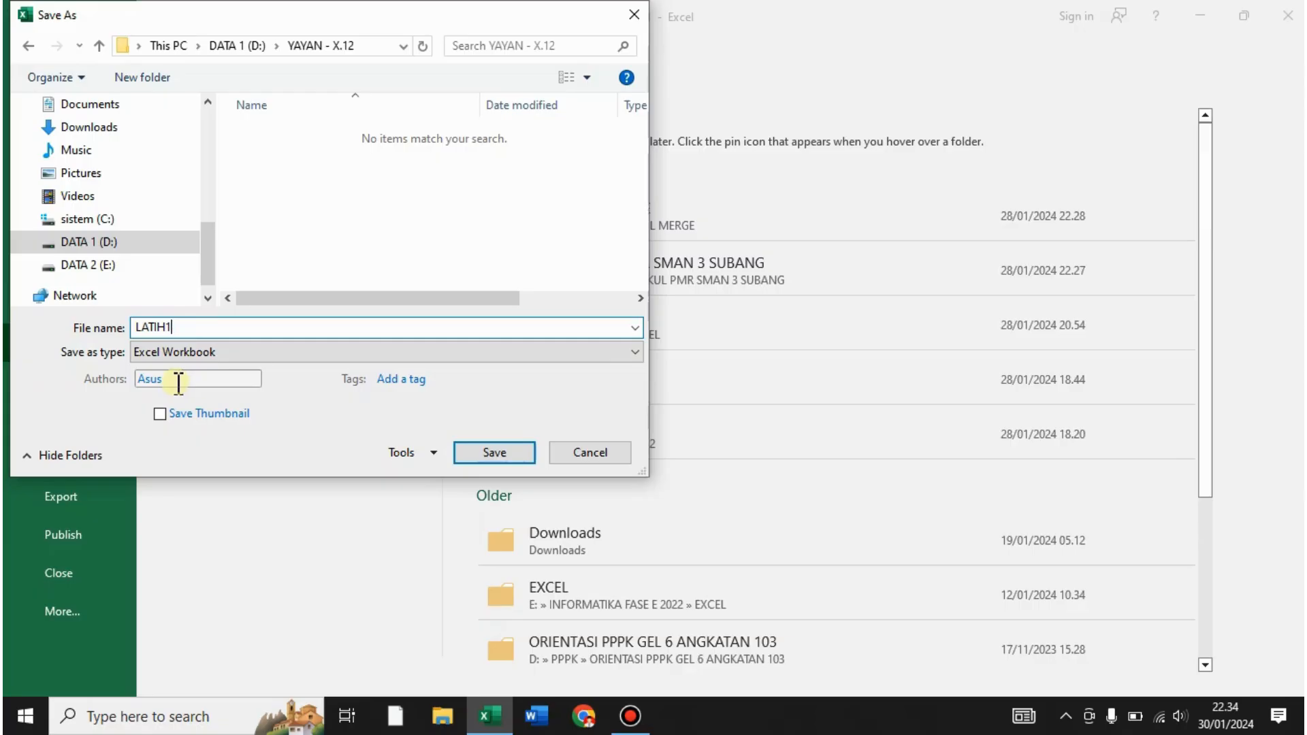
pyautogui.click(177, 354)
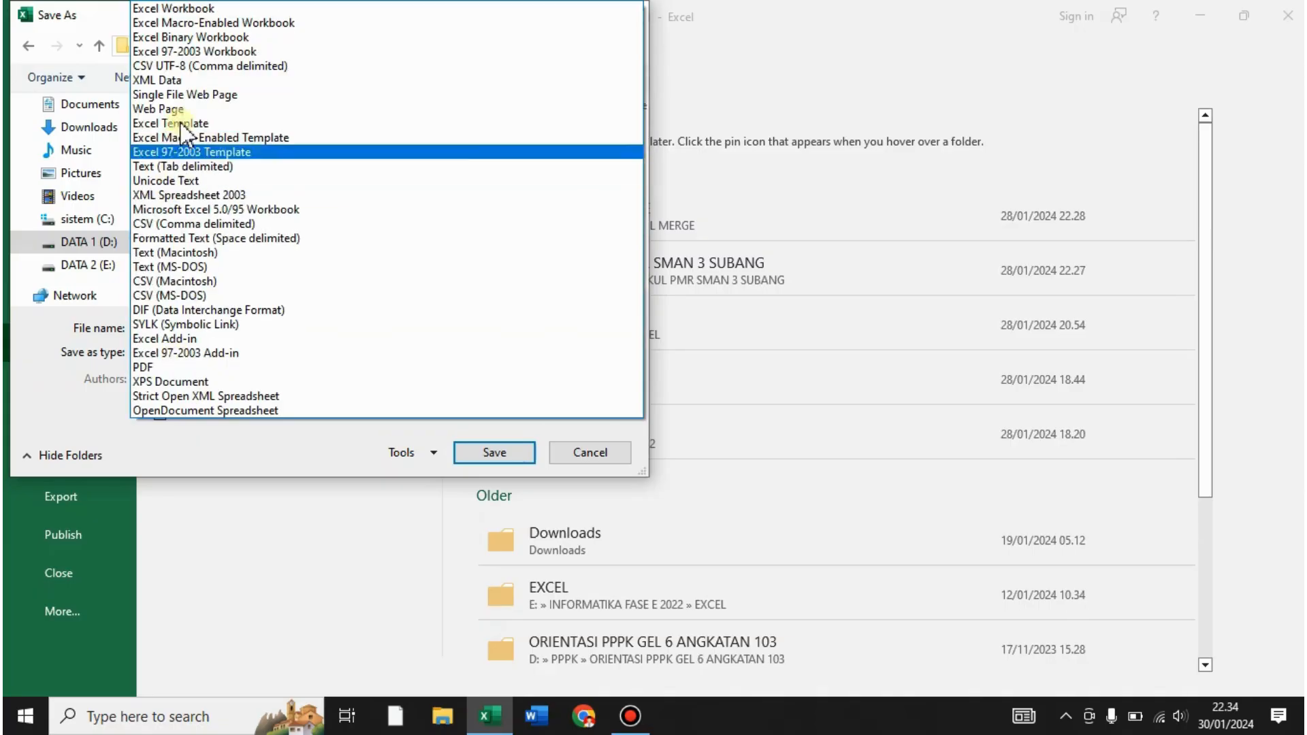
pyautogui.click(208, 53)
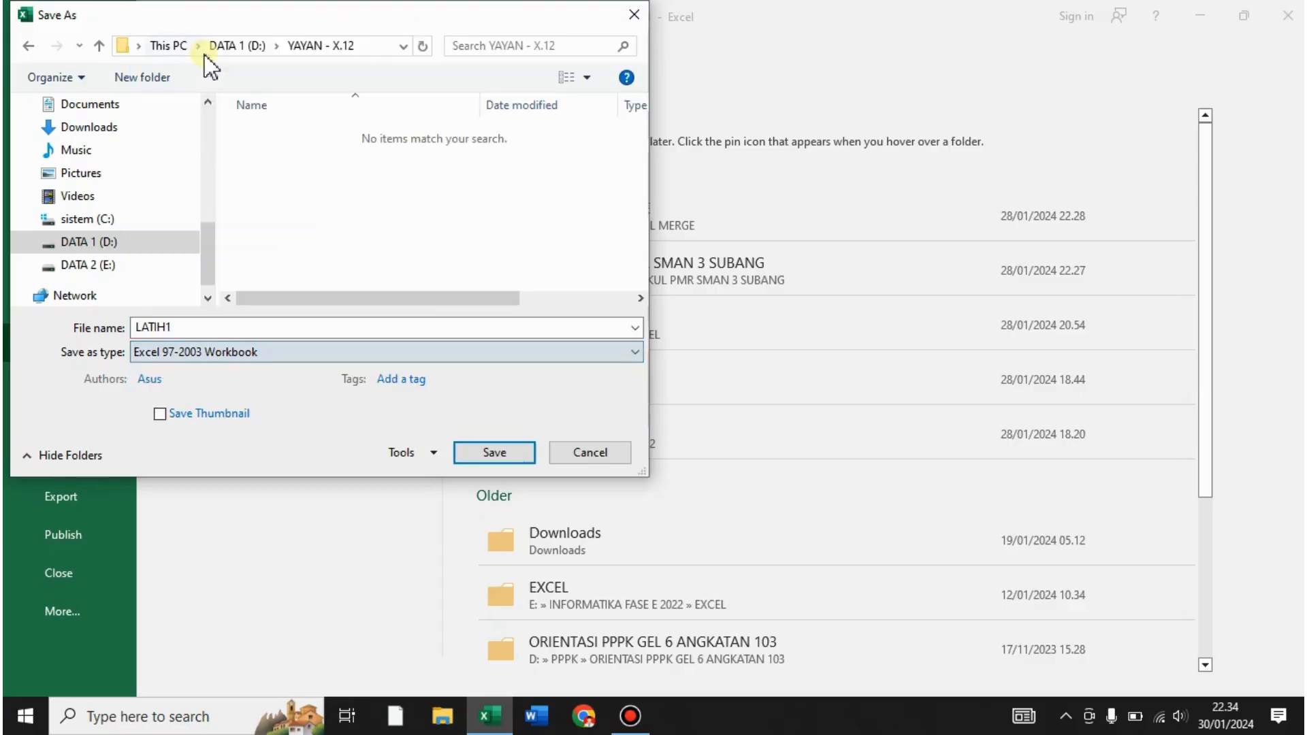
pyautogui.click(428, 456)
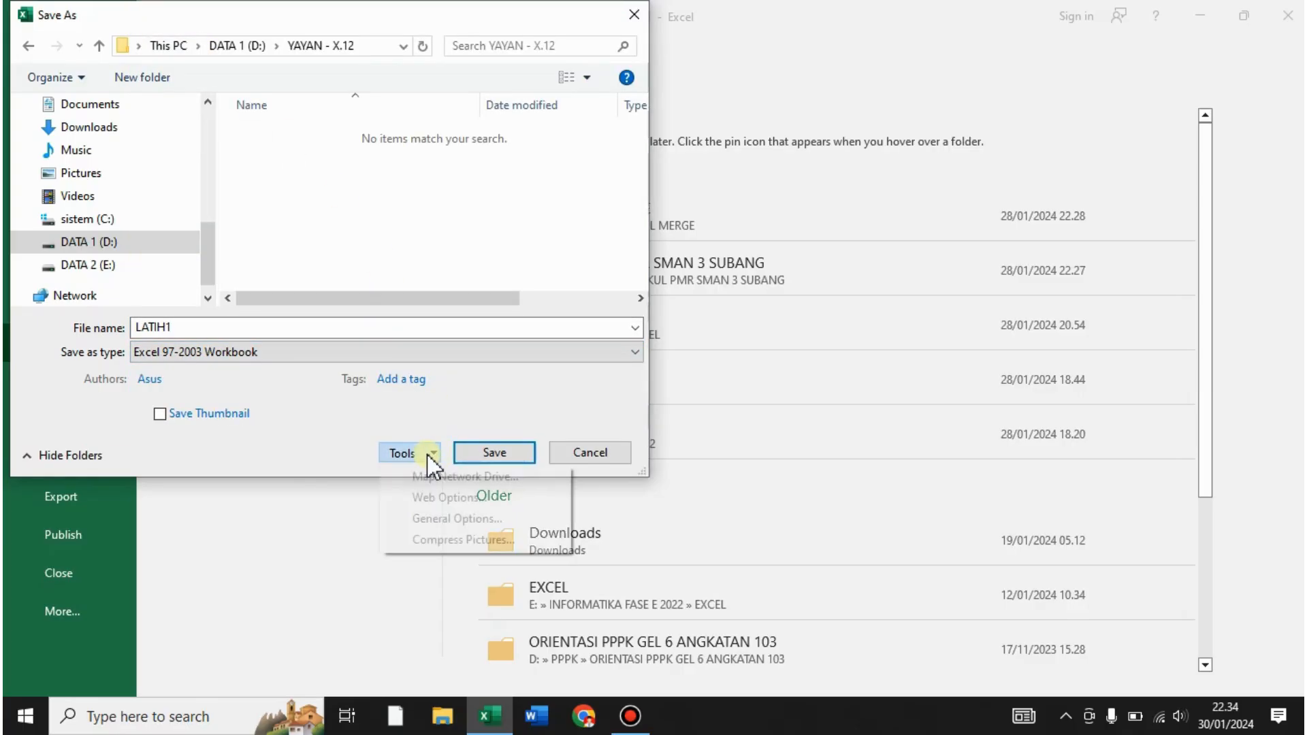
# - In General Options, enter a password to open and a password to modify the workbook
pyautogui.click(456, 519)
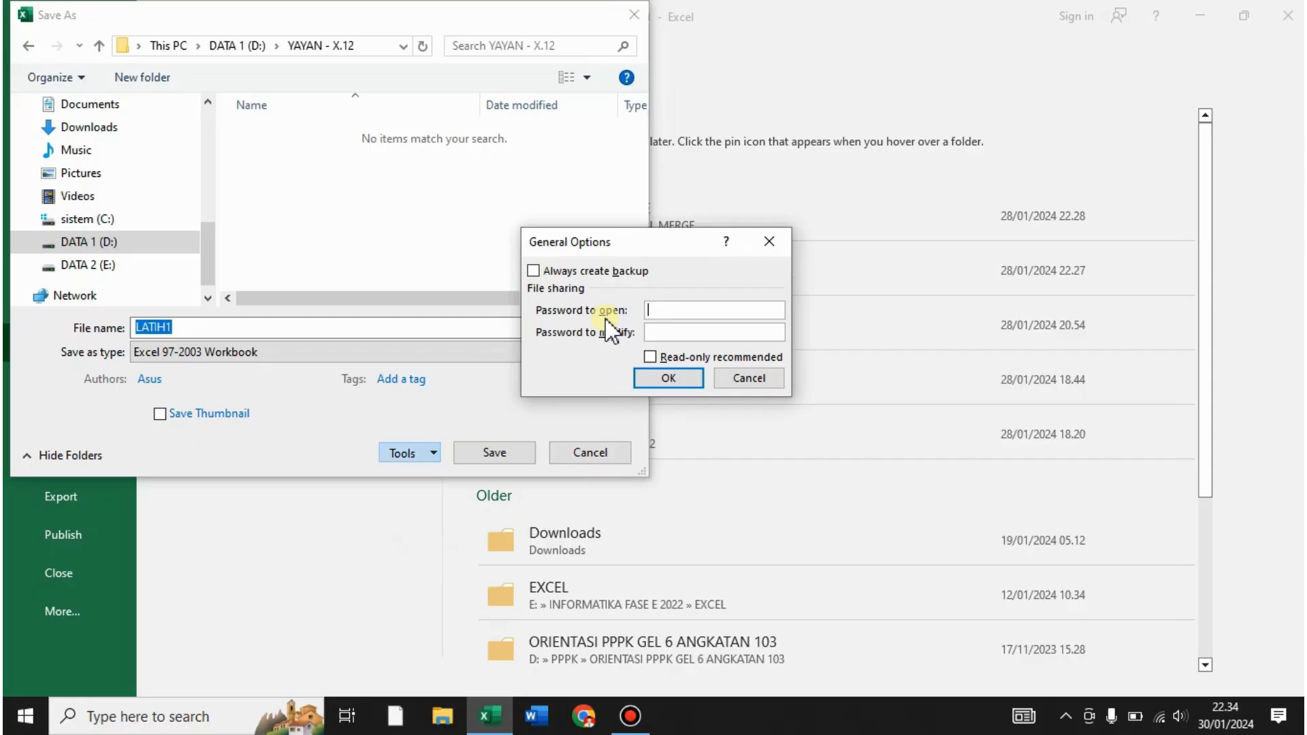
pyautogui.write('123')
pyautogui.press('BackSpace')
pyautogui.press('BackSpace')
pyautogui.press('BackSpace')
pyautogui.write('123456')
pyautogui.click(666, 333)
pyautogui.write('123456')
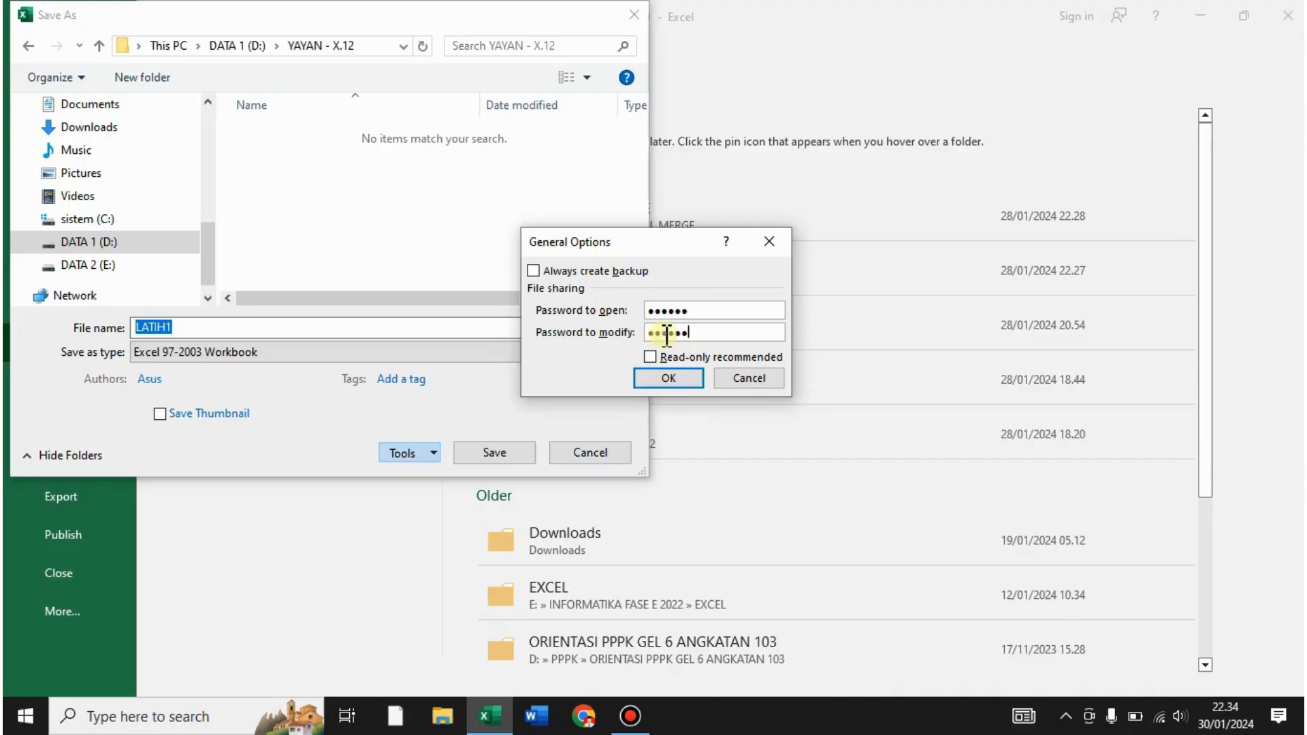
pyautogui.click(665, 373)
# - Re-enter the open and modify passwords in the Confirm Password prompts
pyautogui.write('23456')
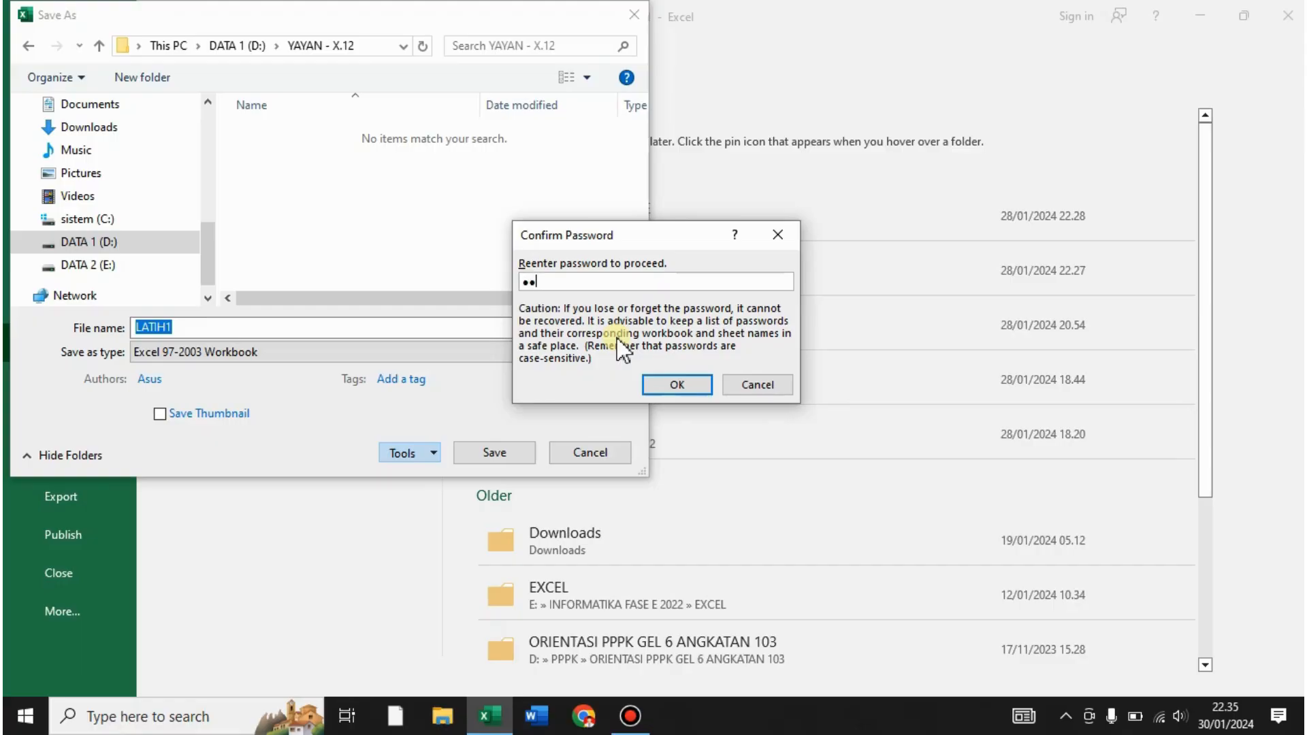
pyautogui.press('Return')
pyautogui.write('123456')
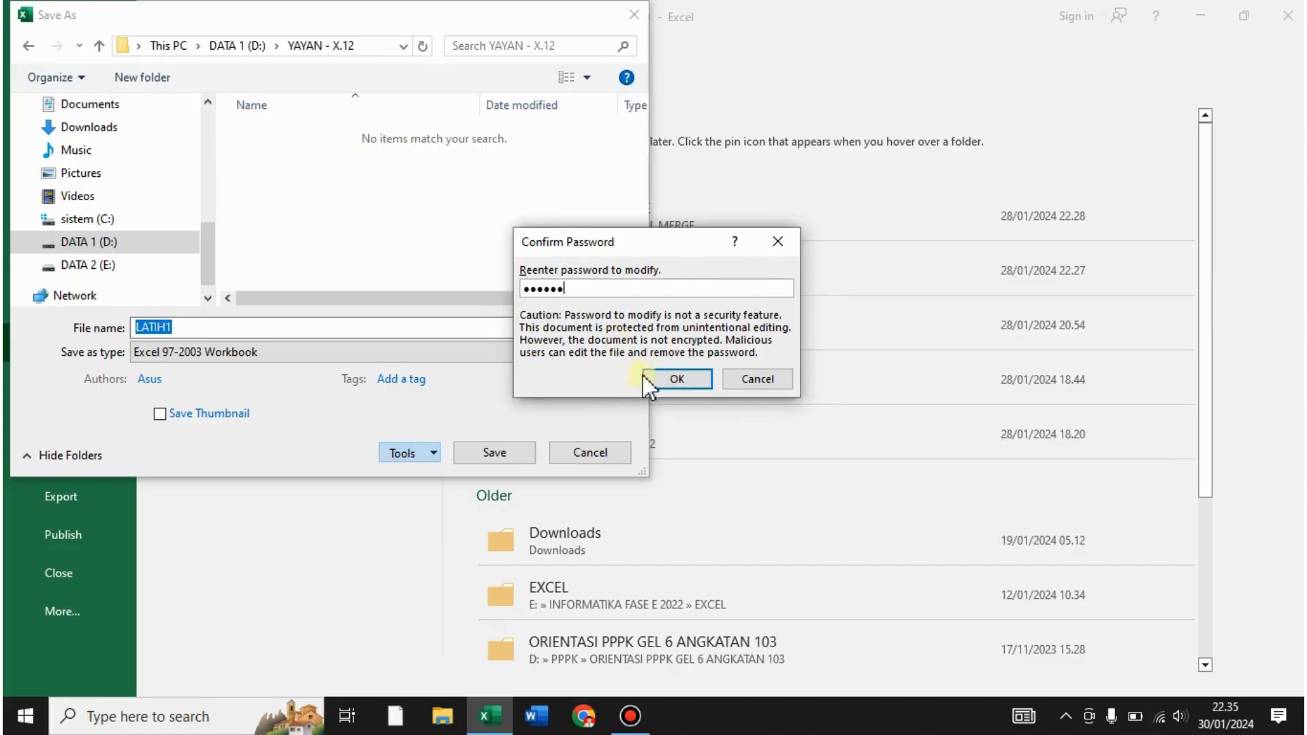
pyautogui.click(668, 379)
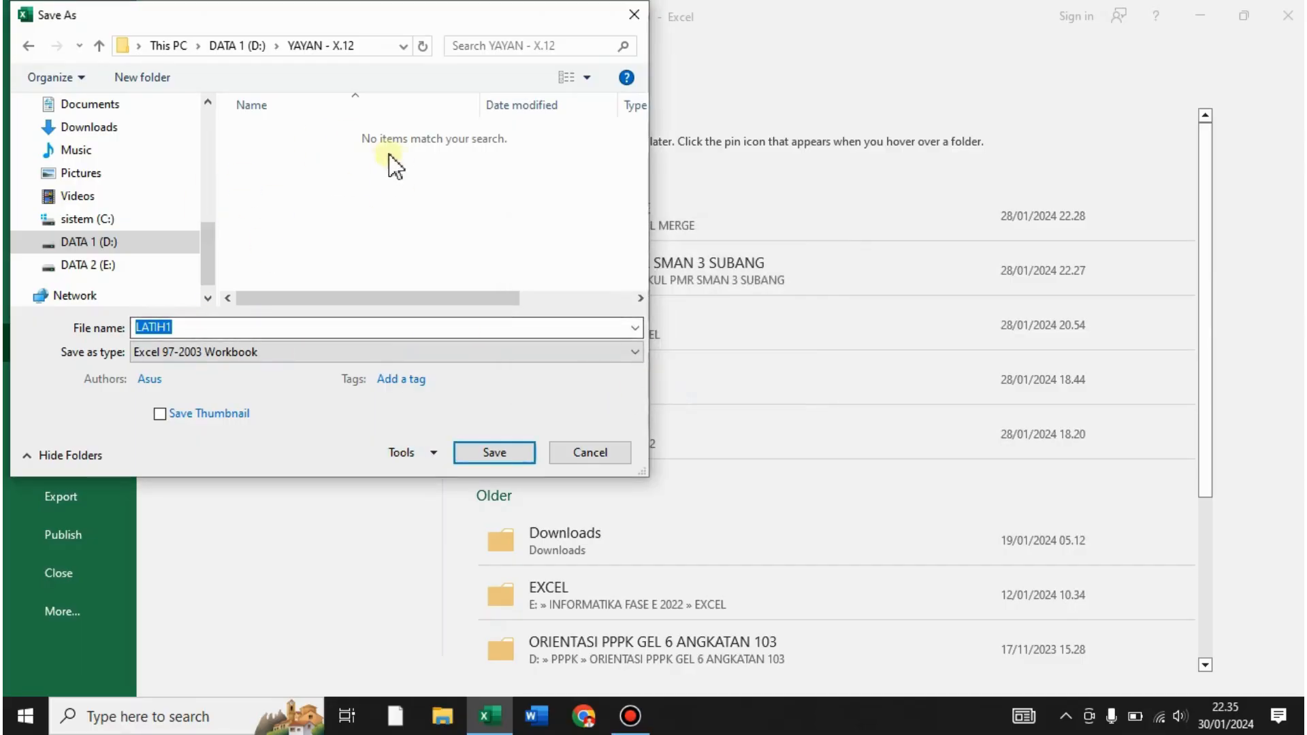
# - Save the password-protected workbook as LATIH1 and return to the sorted table
pyautogui.click(495, 452)
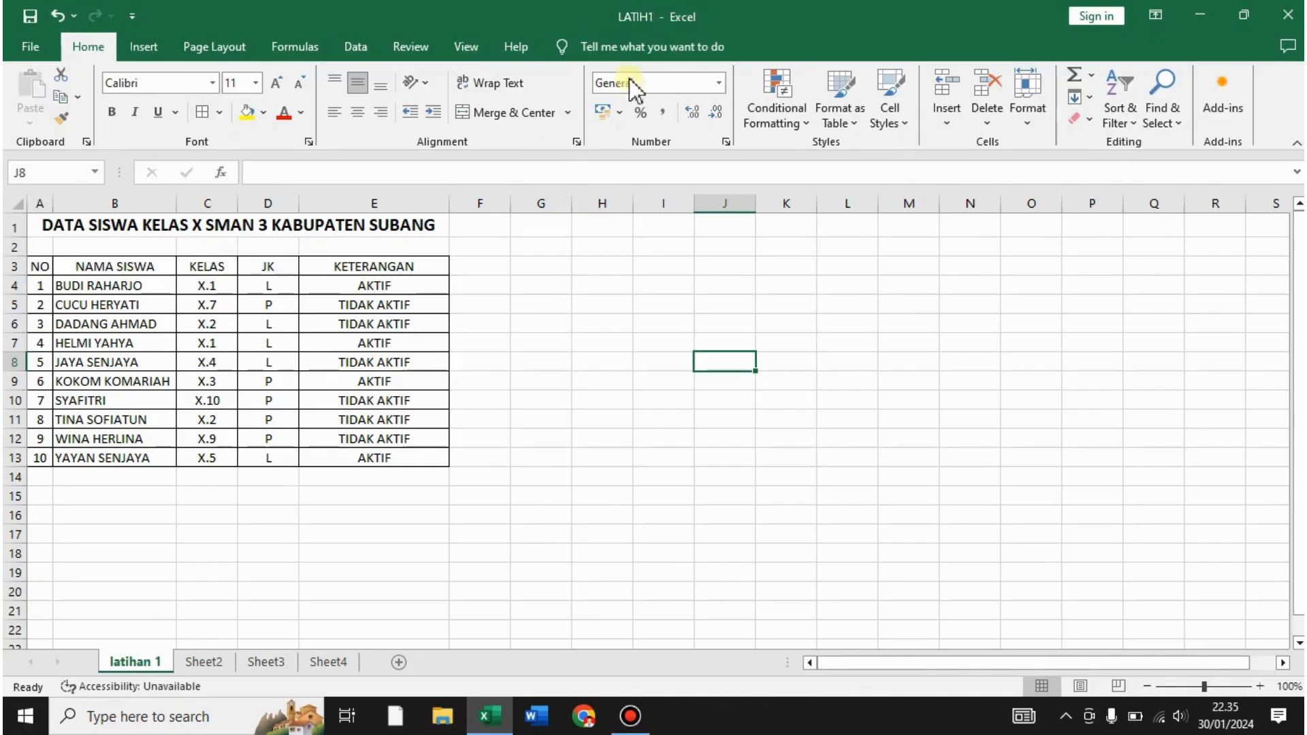
pyautogui.click(645, 288)
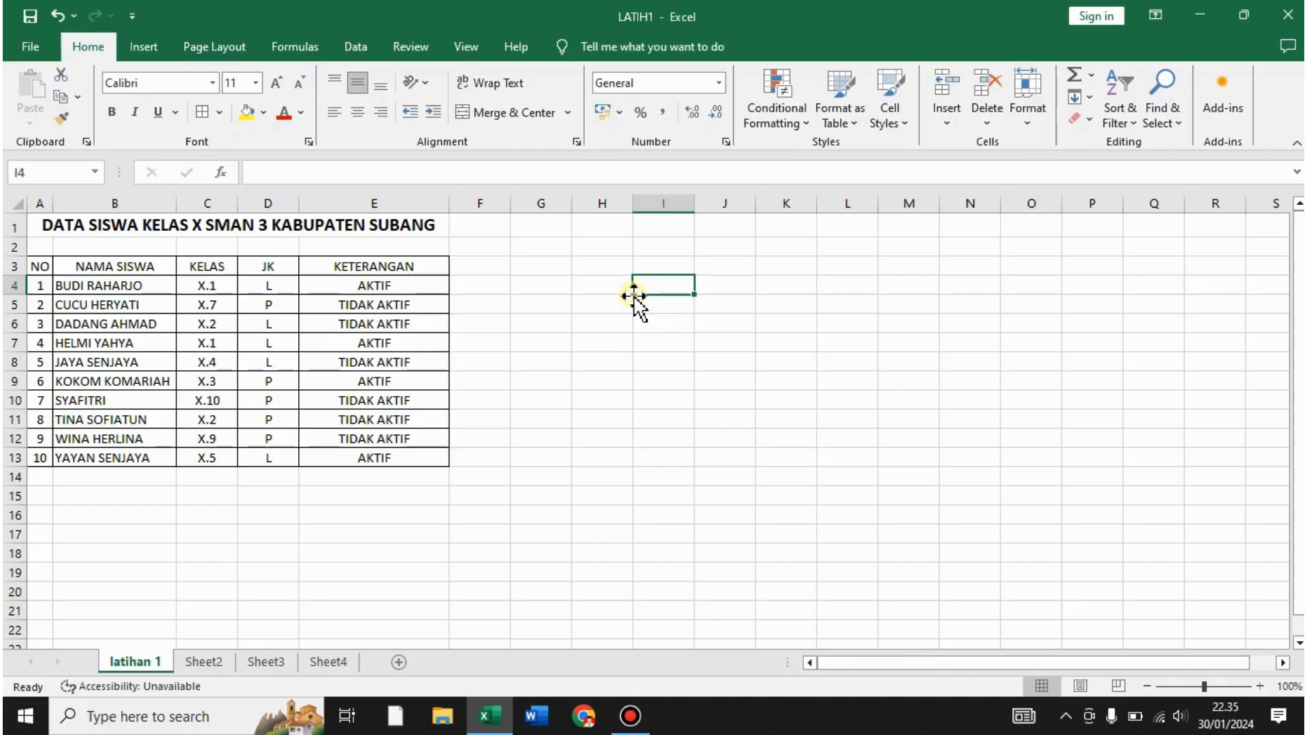
pyautogui.click(761, 382)
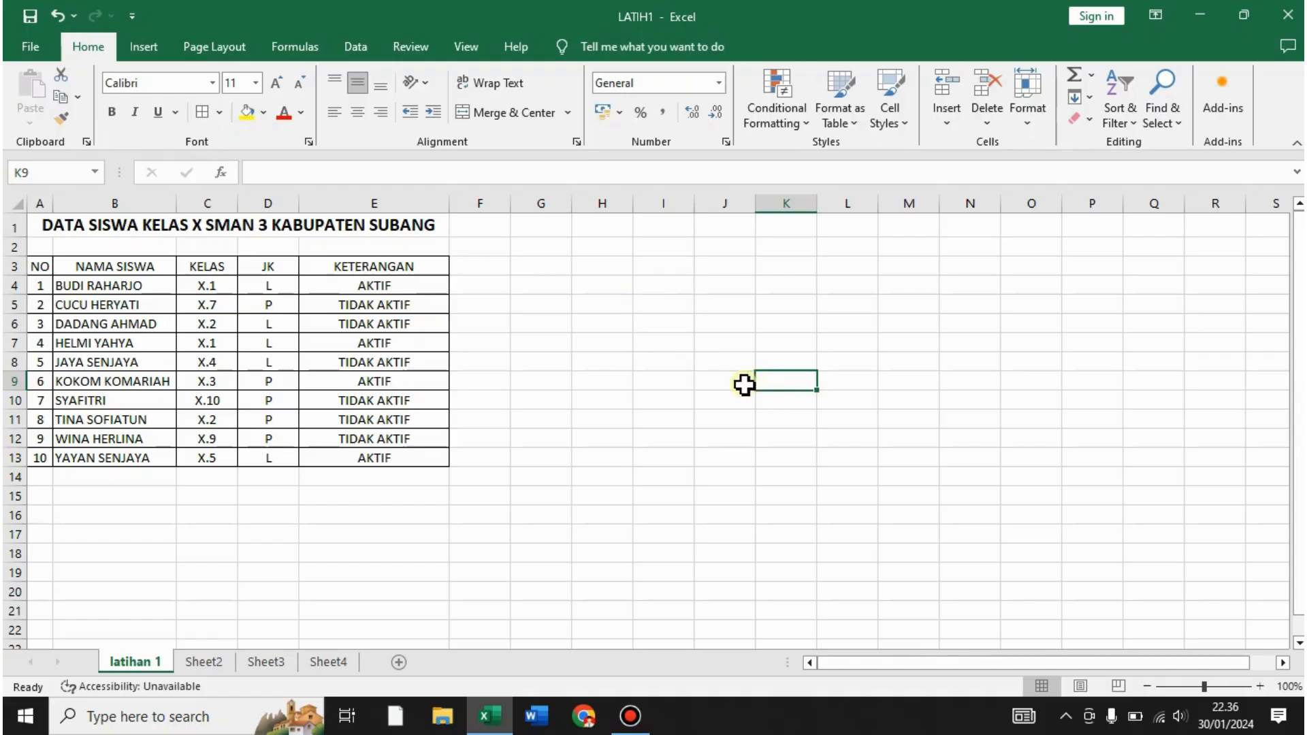